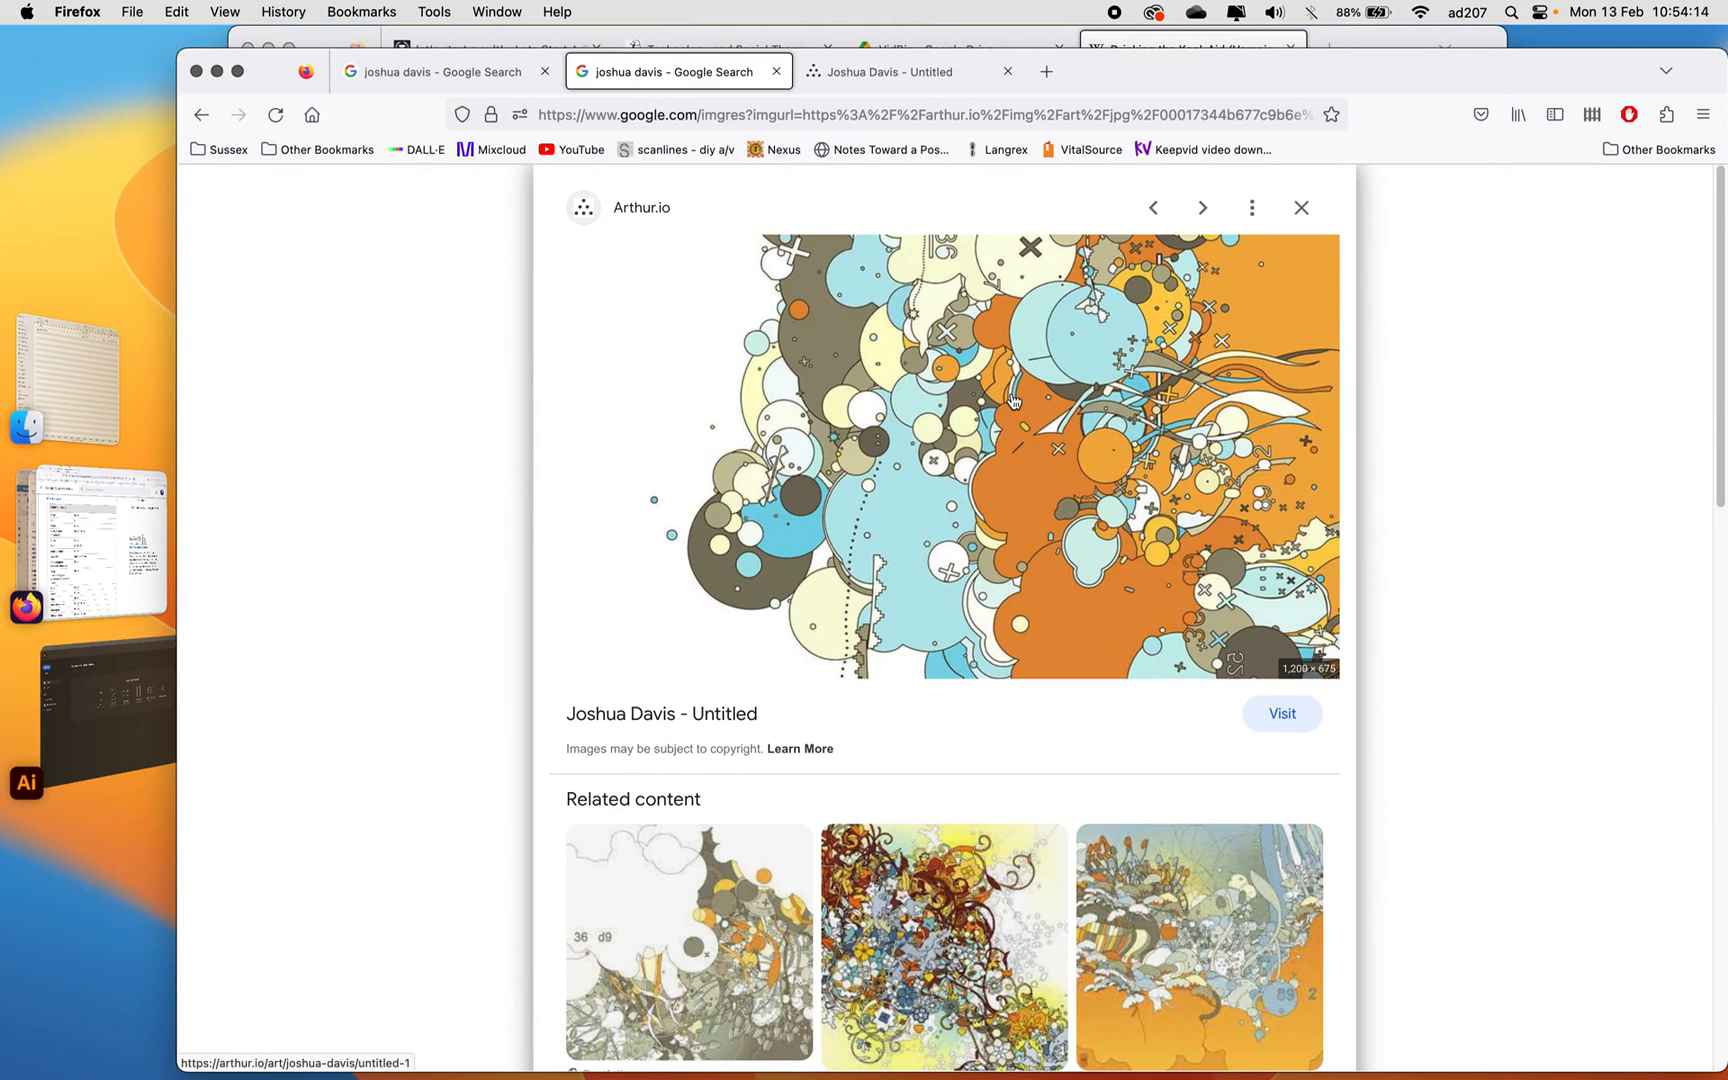
# Switch to Illustrator and start a new print document from the A4 preset.
pyautogui.press('super+Tab')
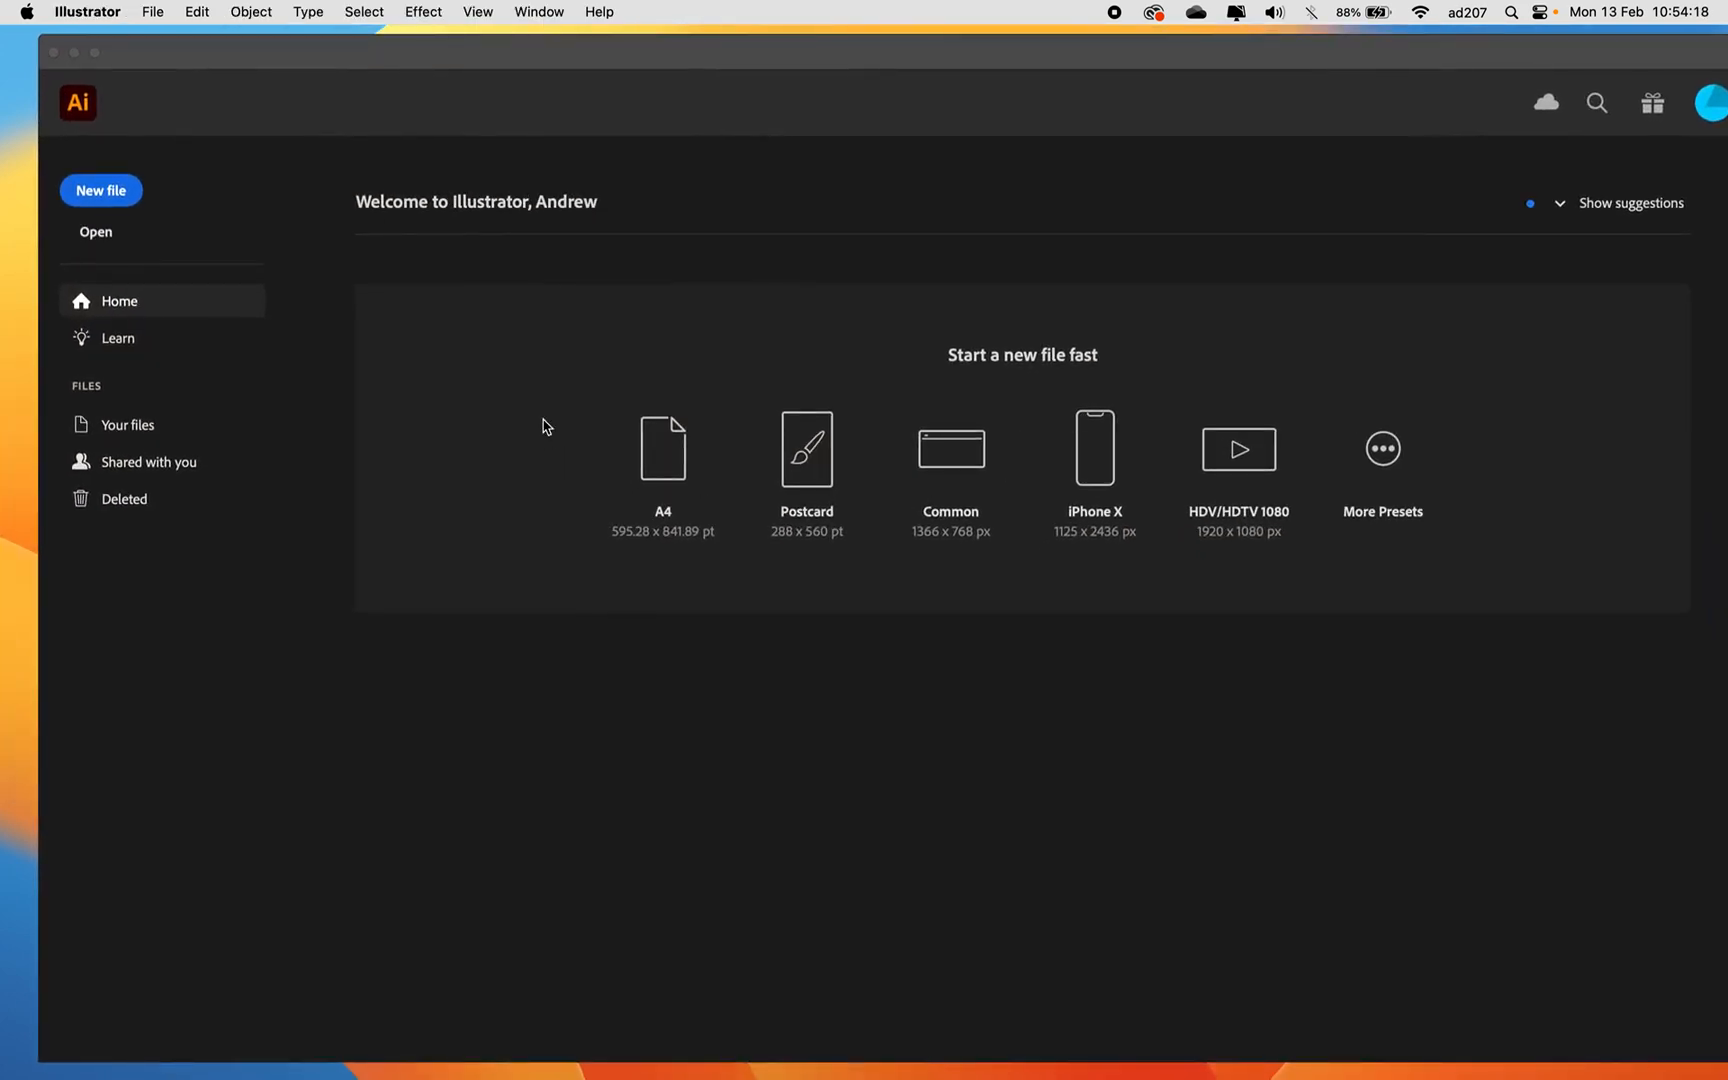
pyautogui.click(104, 197)
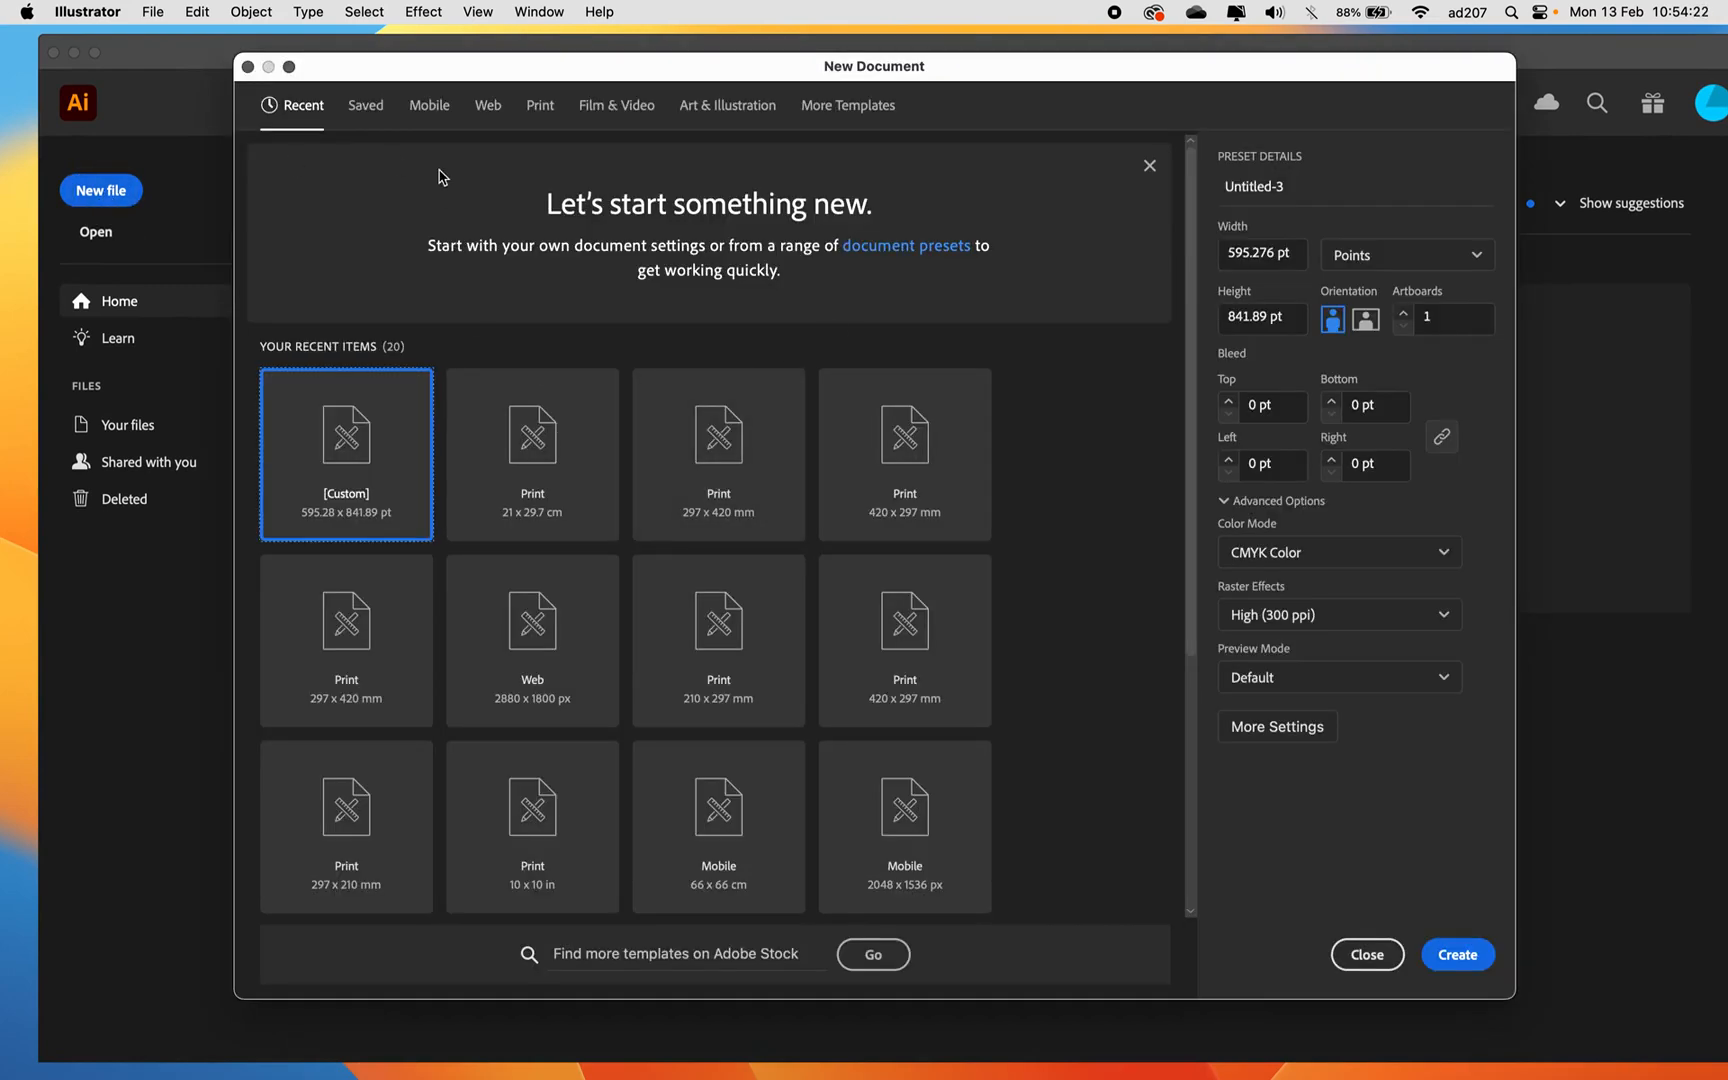
pyautogui.click(538, 107)
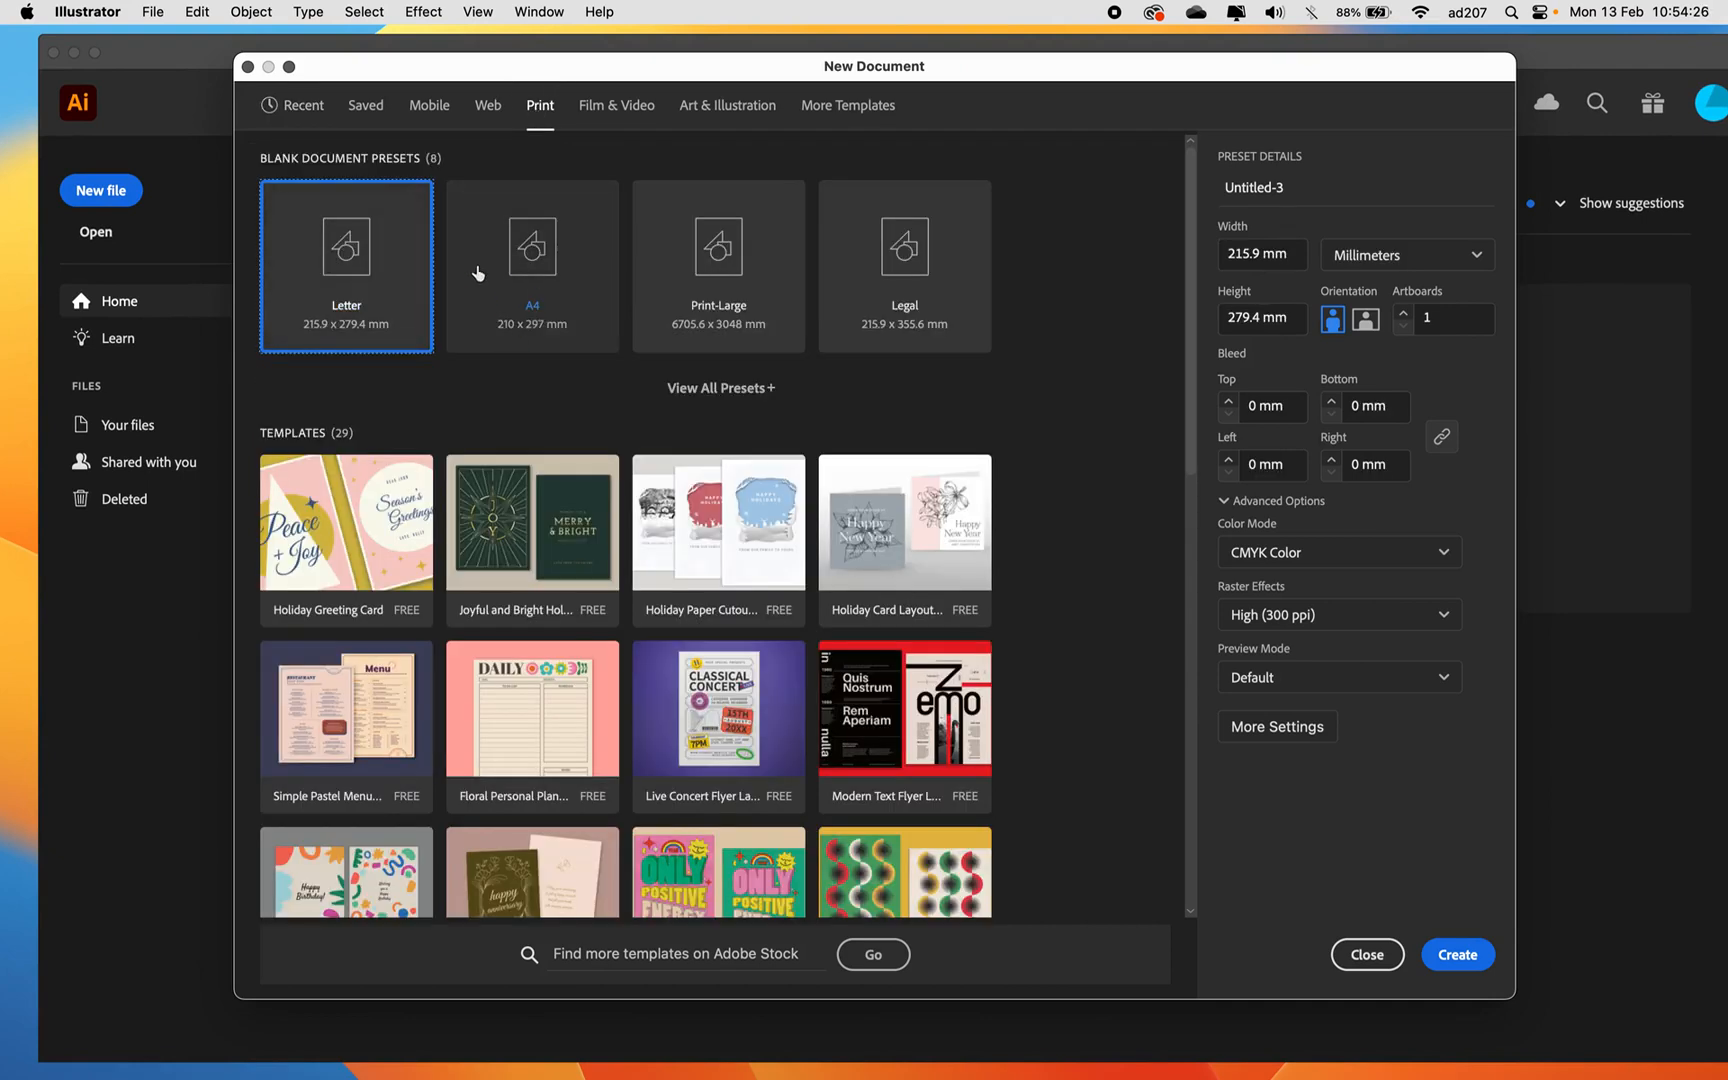
pyautogui.click(558, 273)
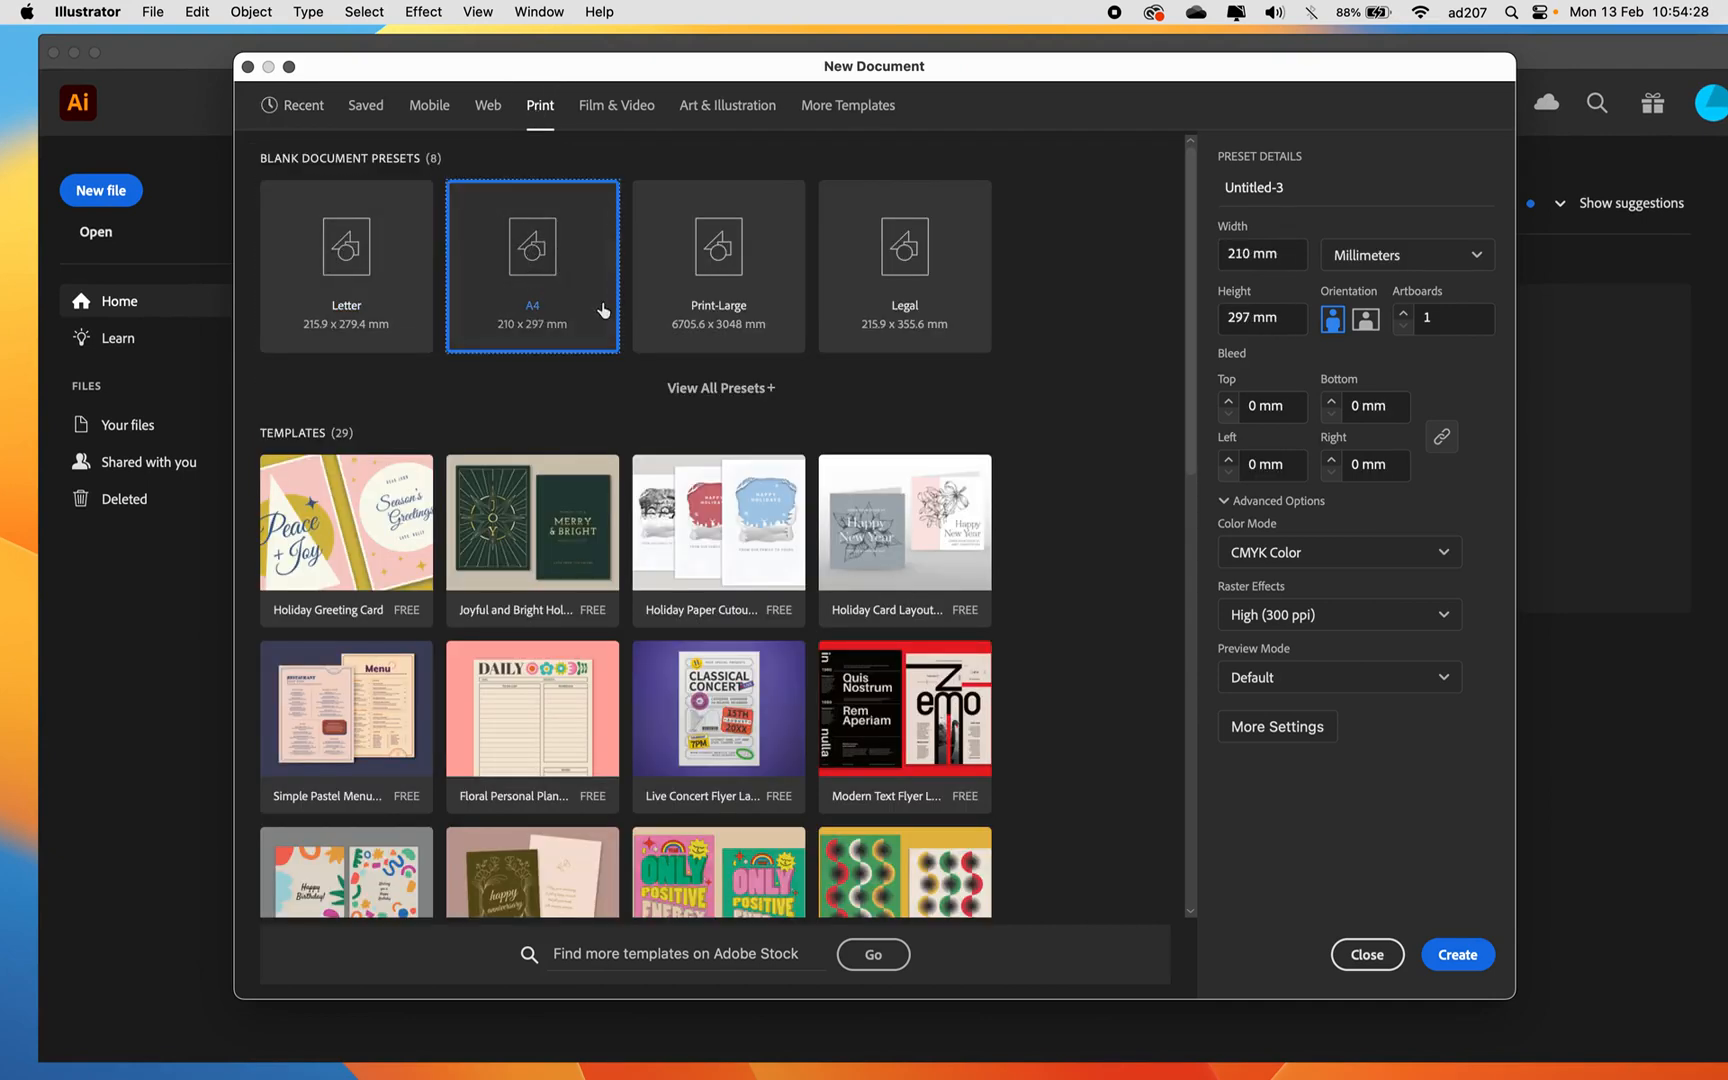
# Name the new document "josh D style" and set its units to Centimeters.
pyautogui.moveTo(1323, 193); pyautogui.dragTo(1200, 192)
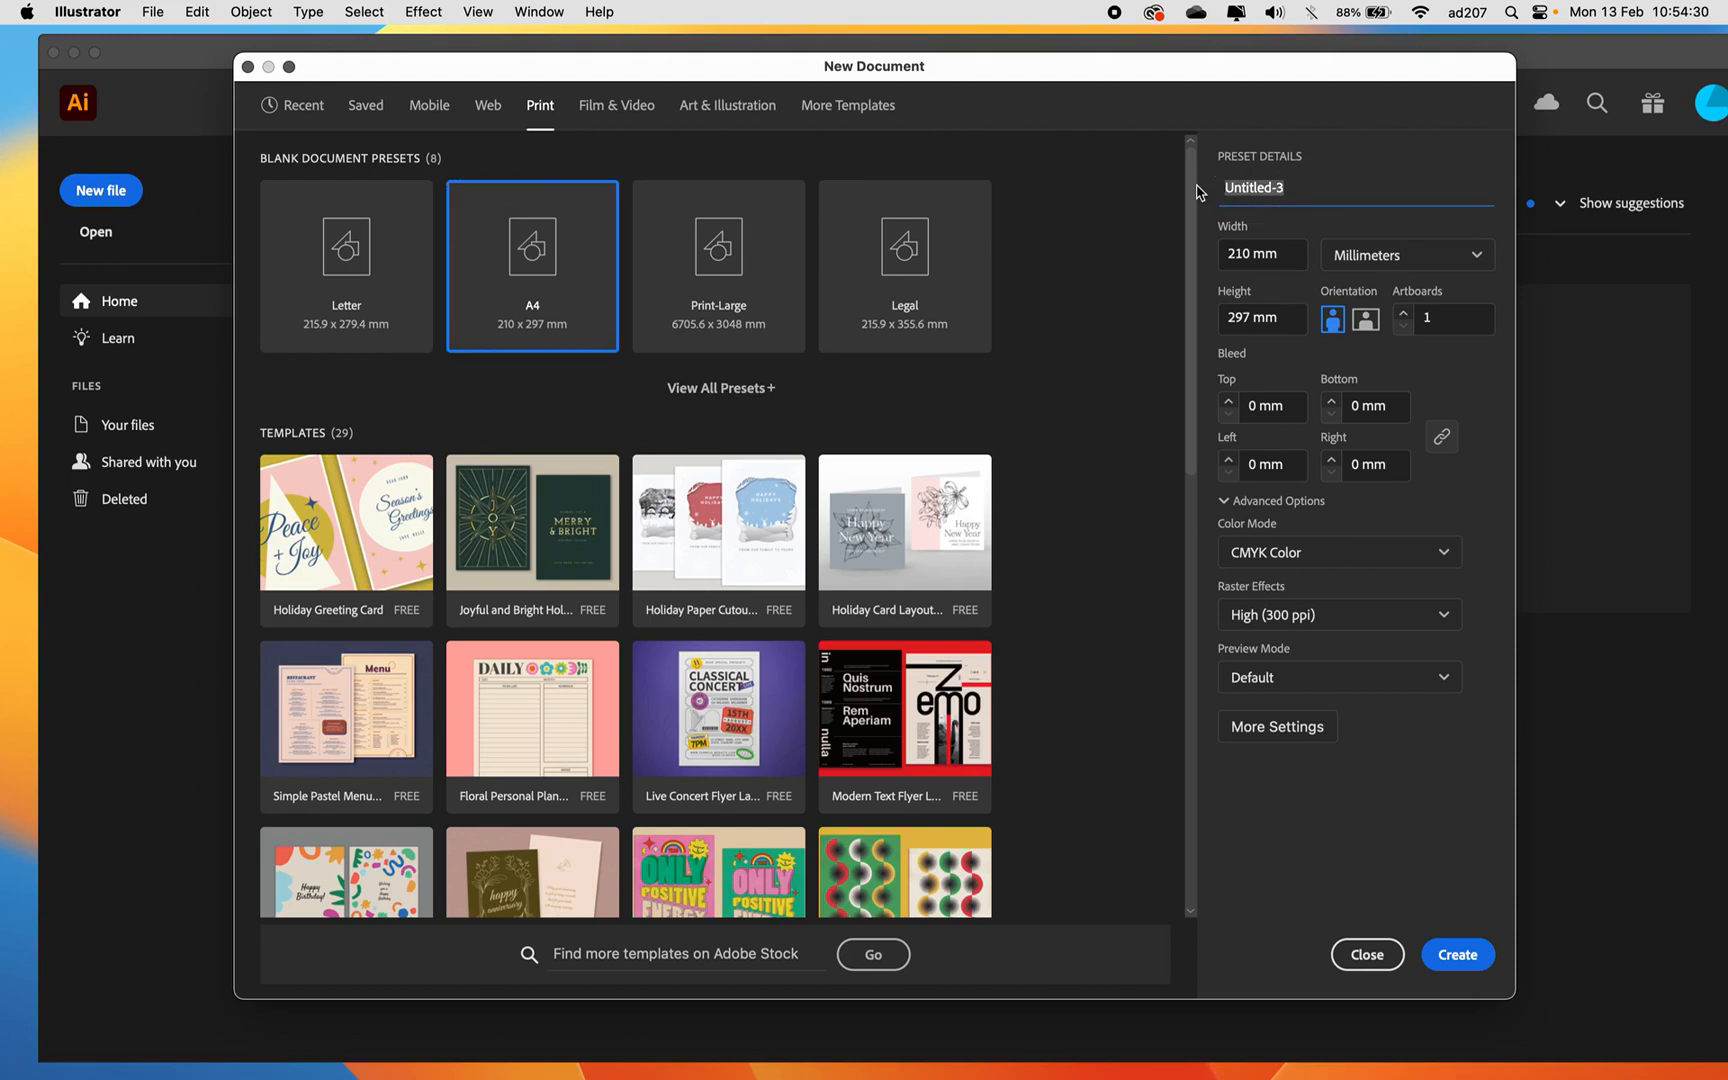
pyautogui.write('josh D style')
pyautogui.click(1428, 255)
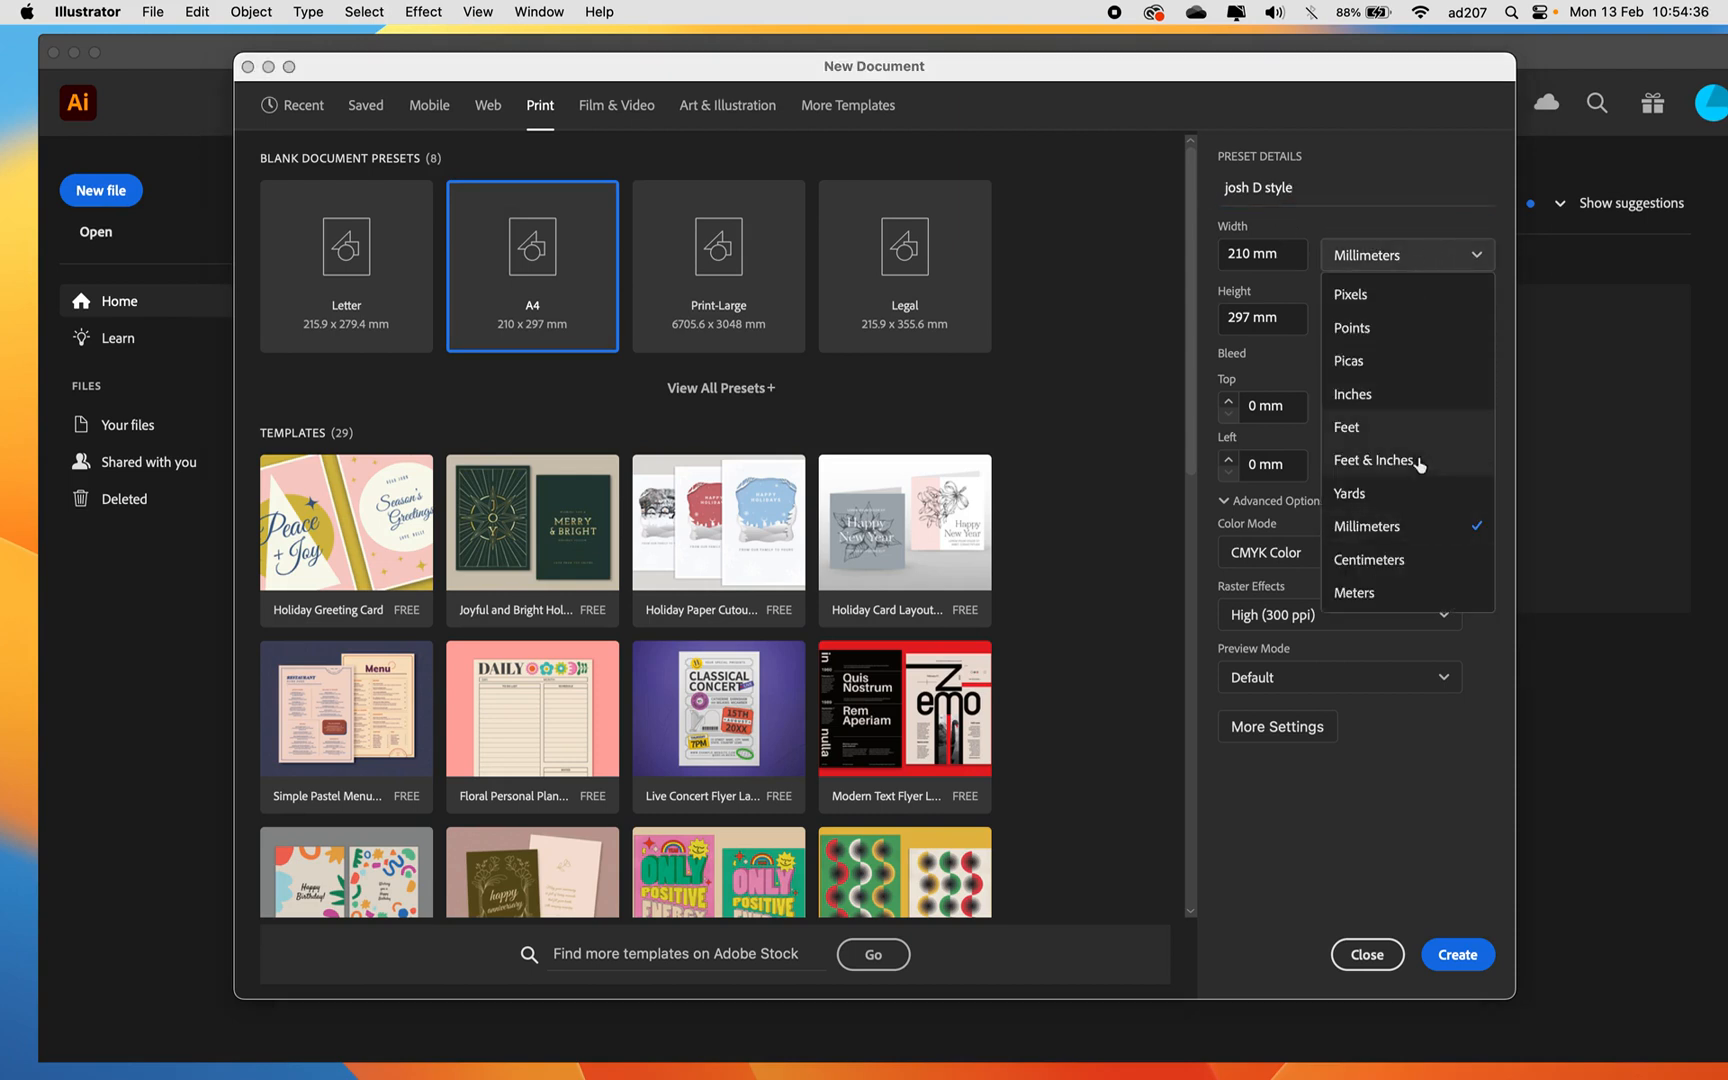
pyautogui.click(1364, 562)
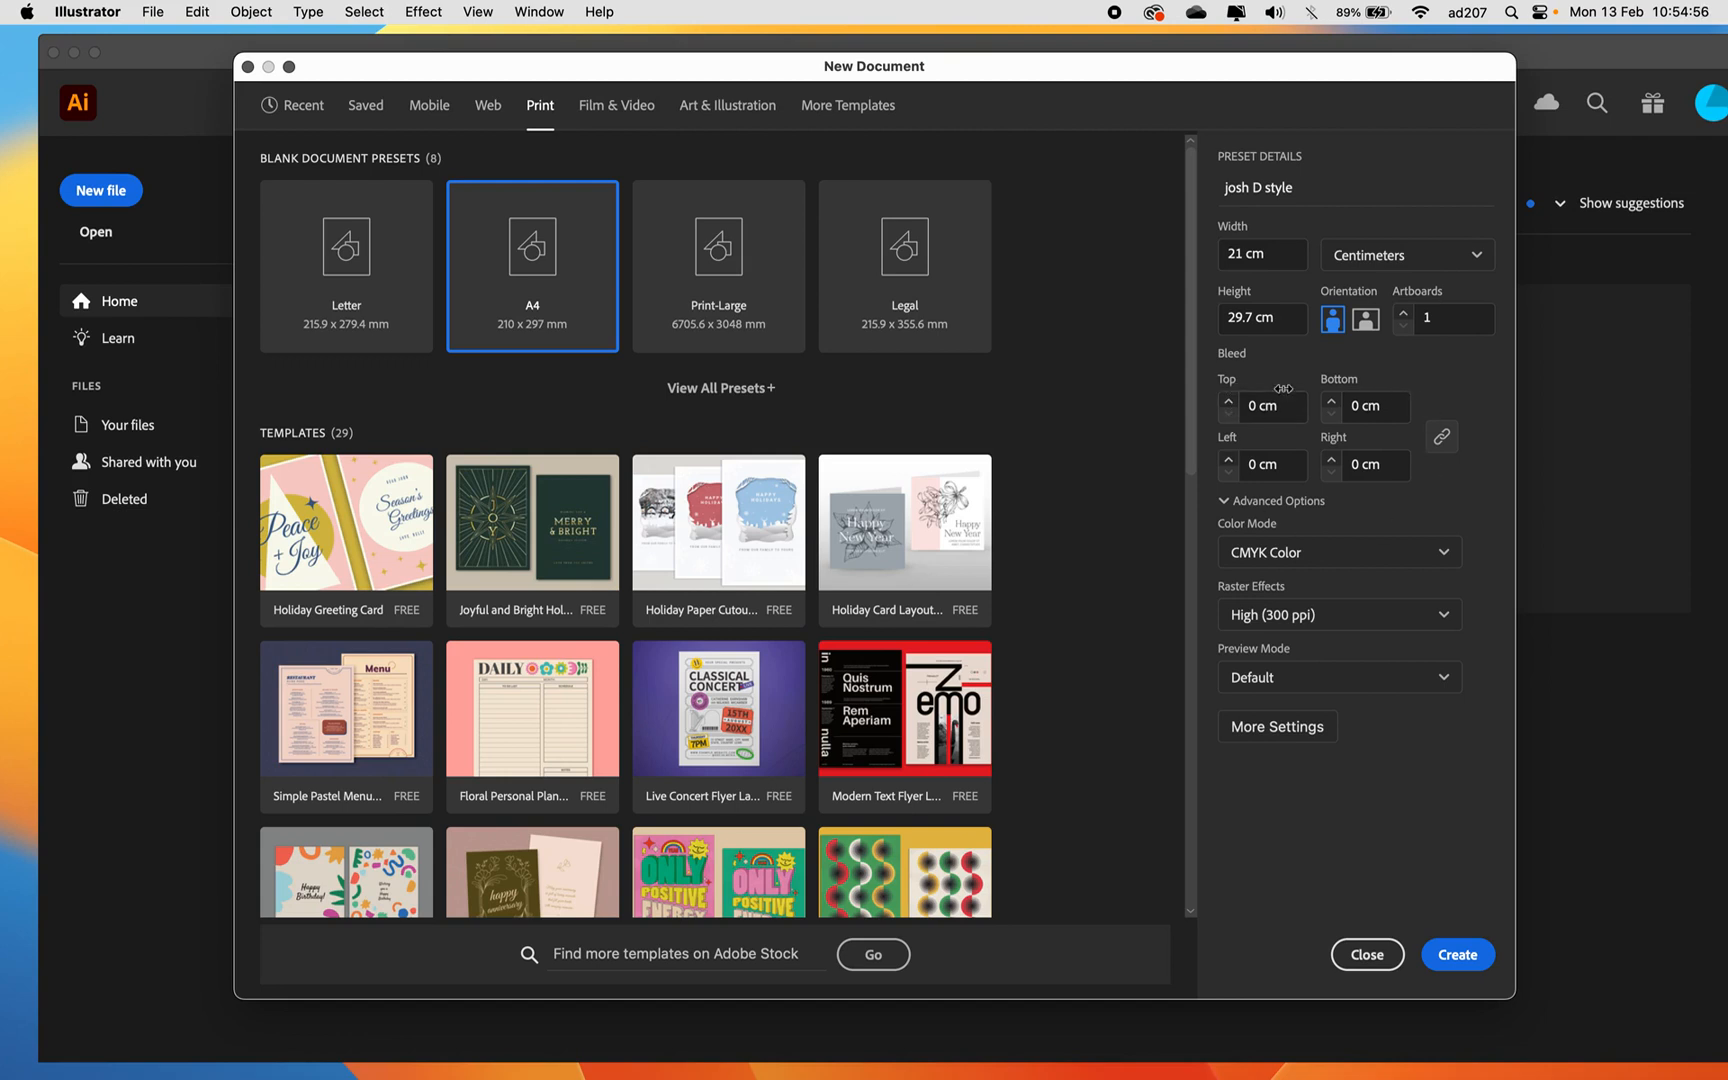
# Set the color mode to RGB Color and create the document.
pyautogui.click(1327, 558)
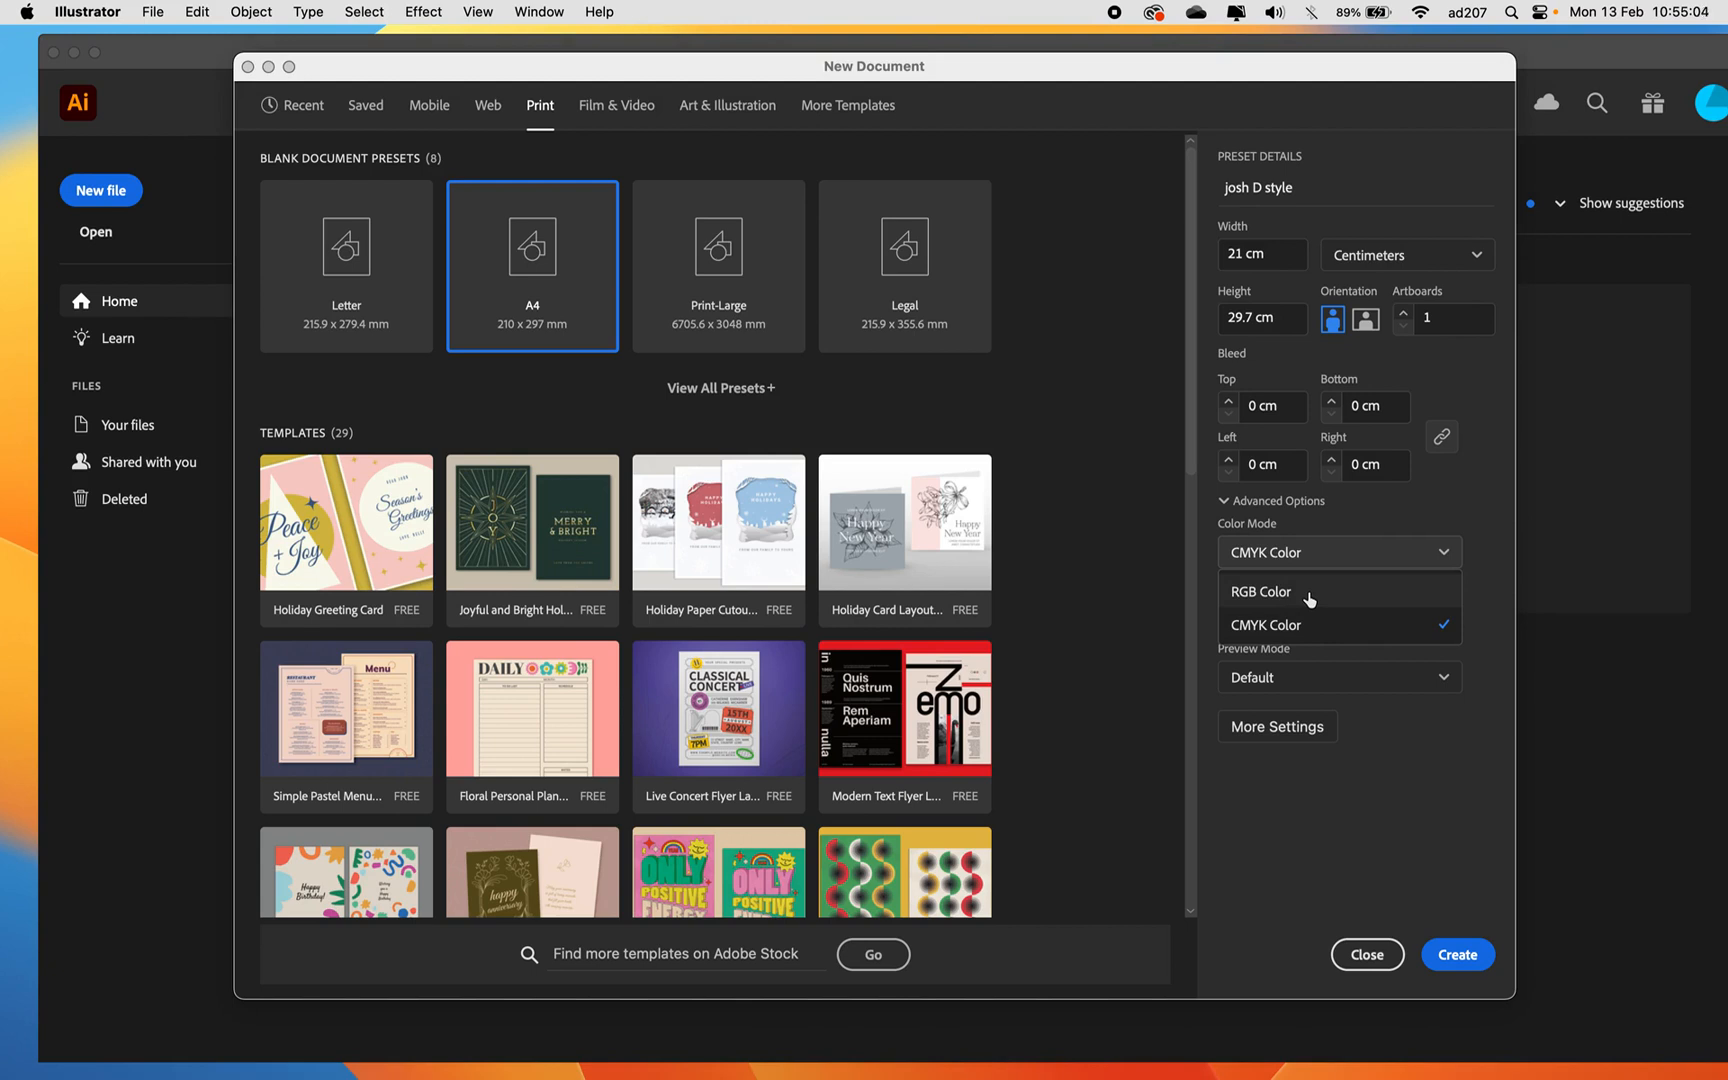
pyautogui.click(1309, 594)
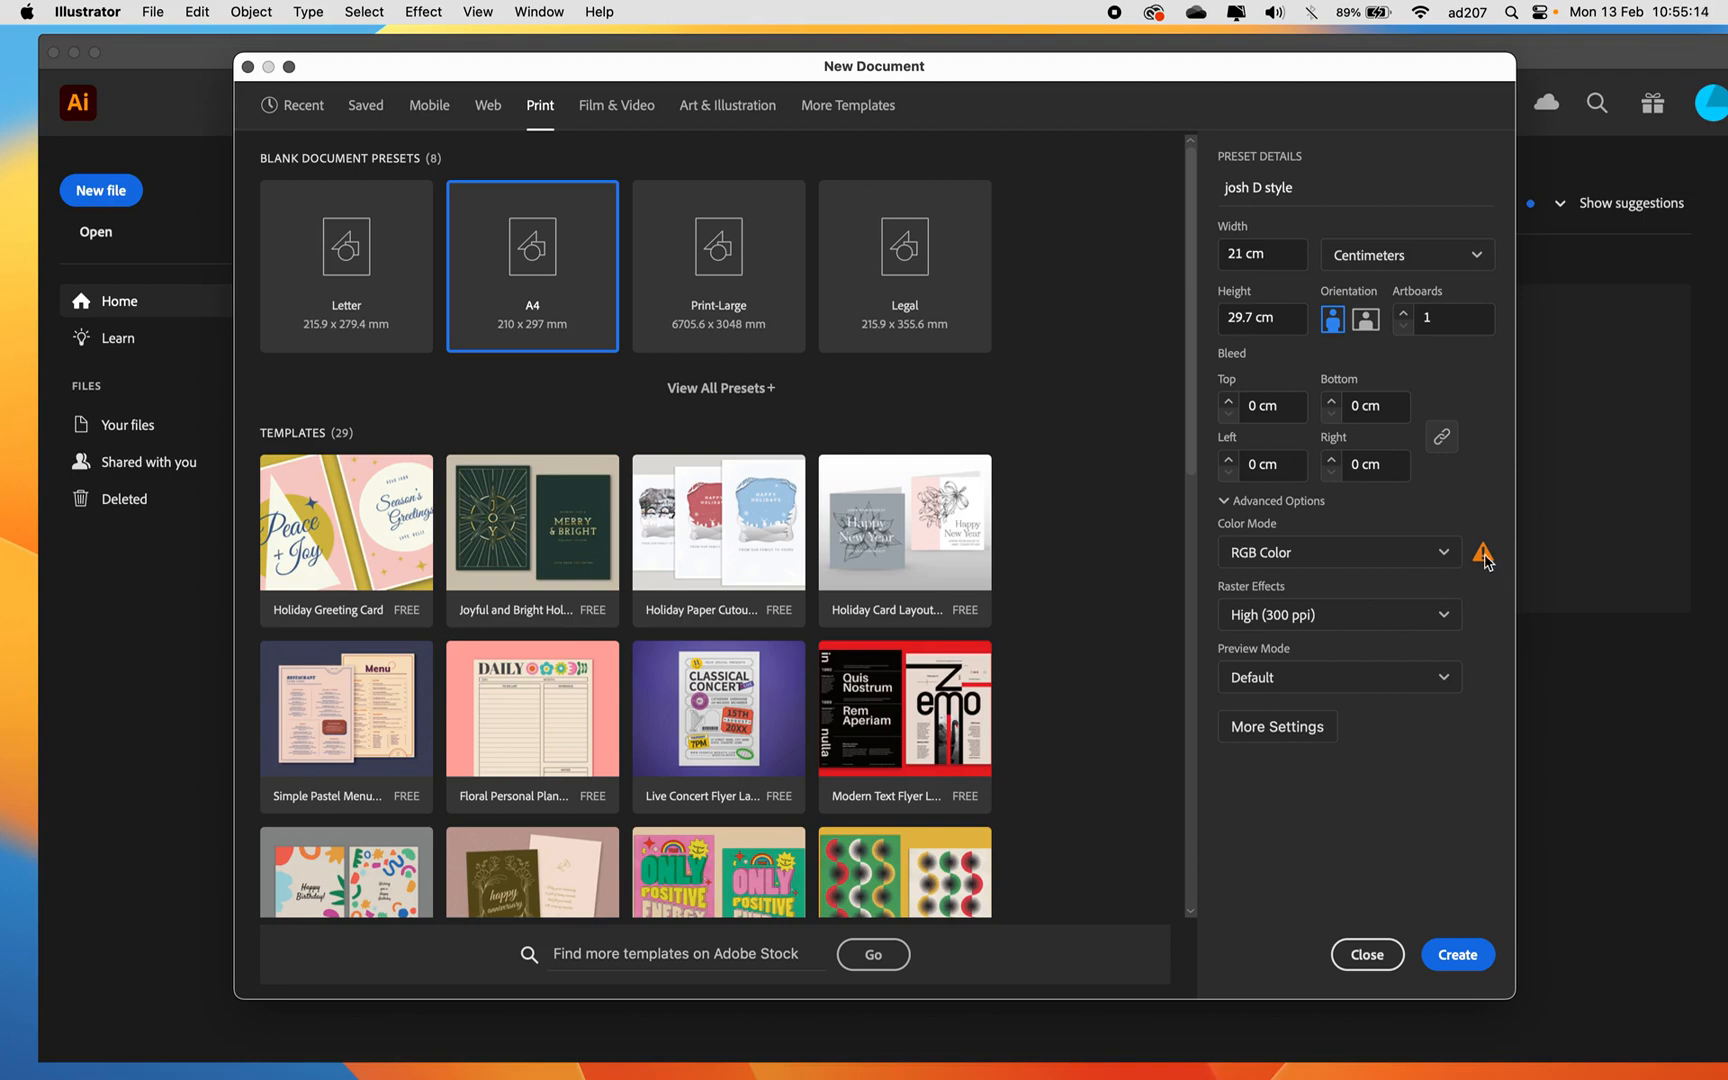
pyautogui.moveTo(1485, 560)
pyautogui.click(1452, 962)
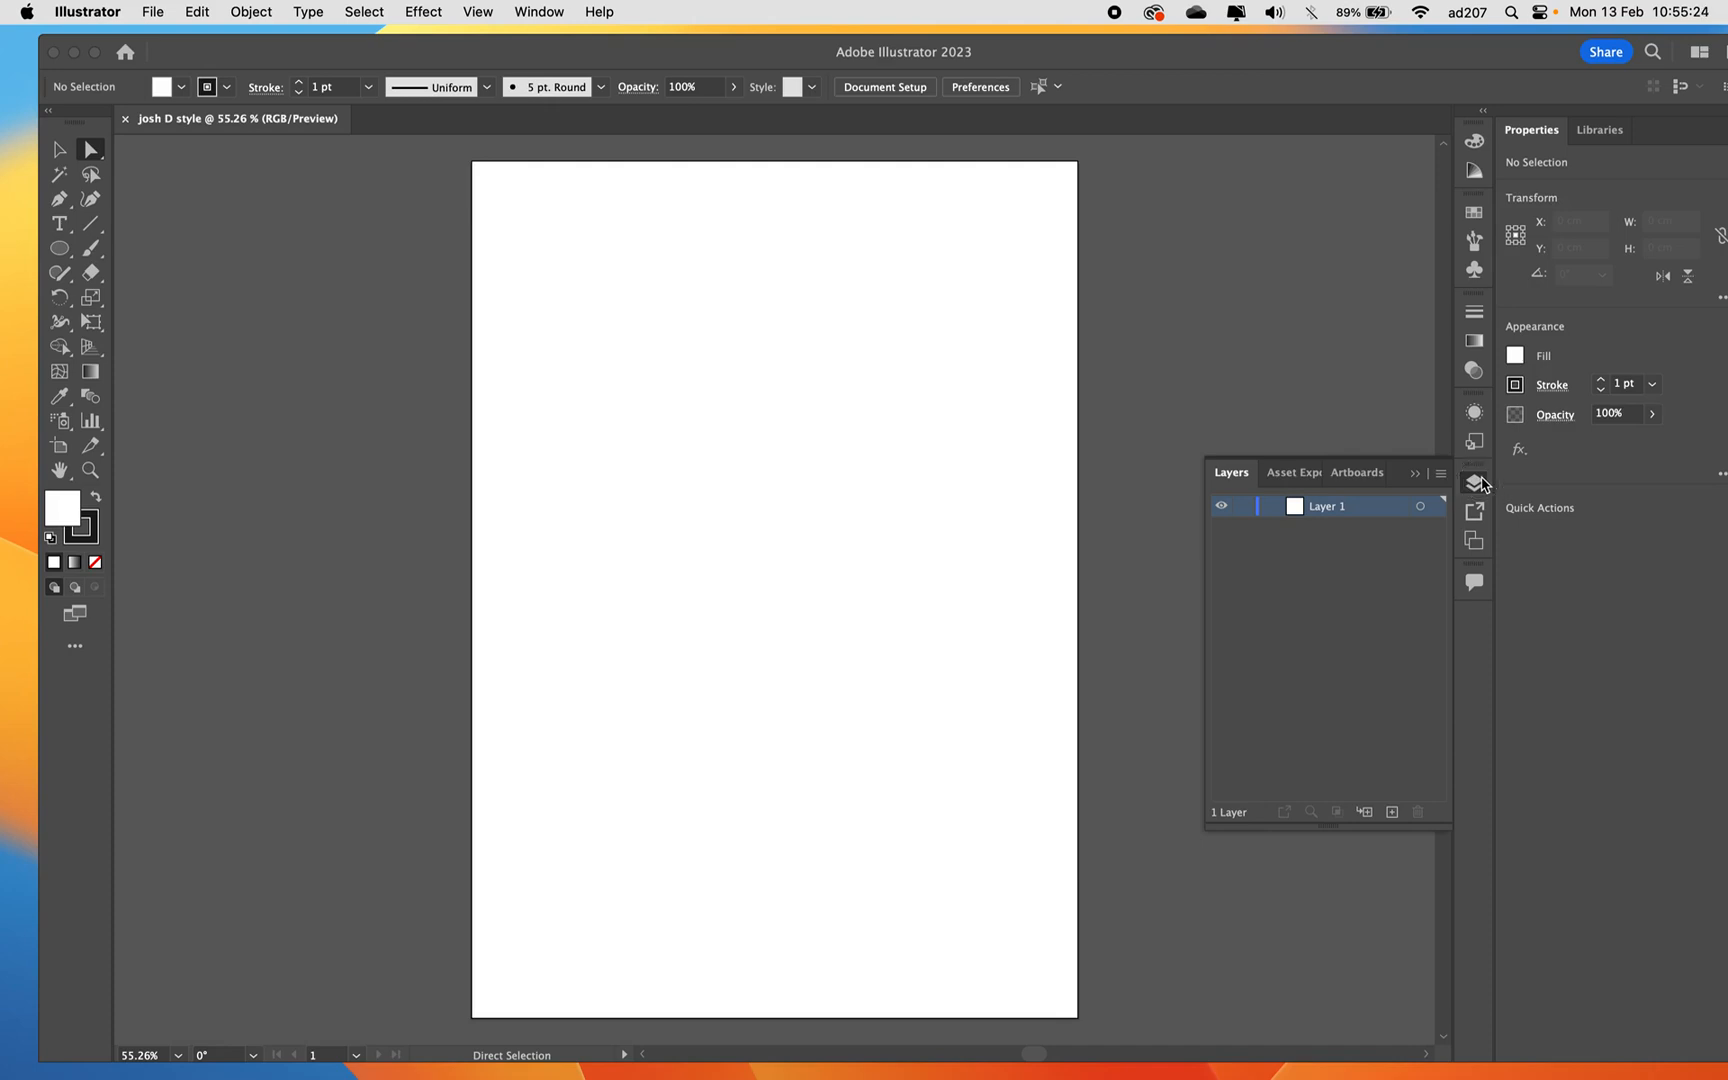
# Collapse the open Layers panel and reset the Essentials Classic workspace.
pyautogui.click(1476, 481)
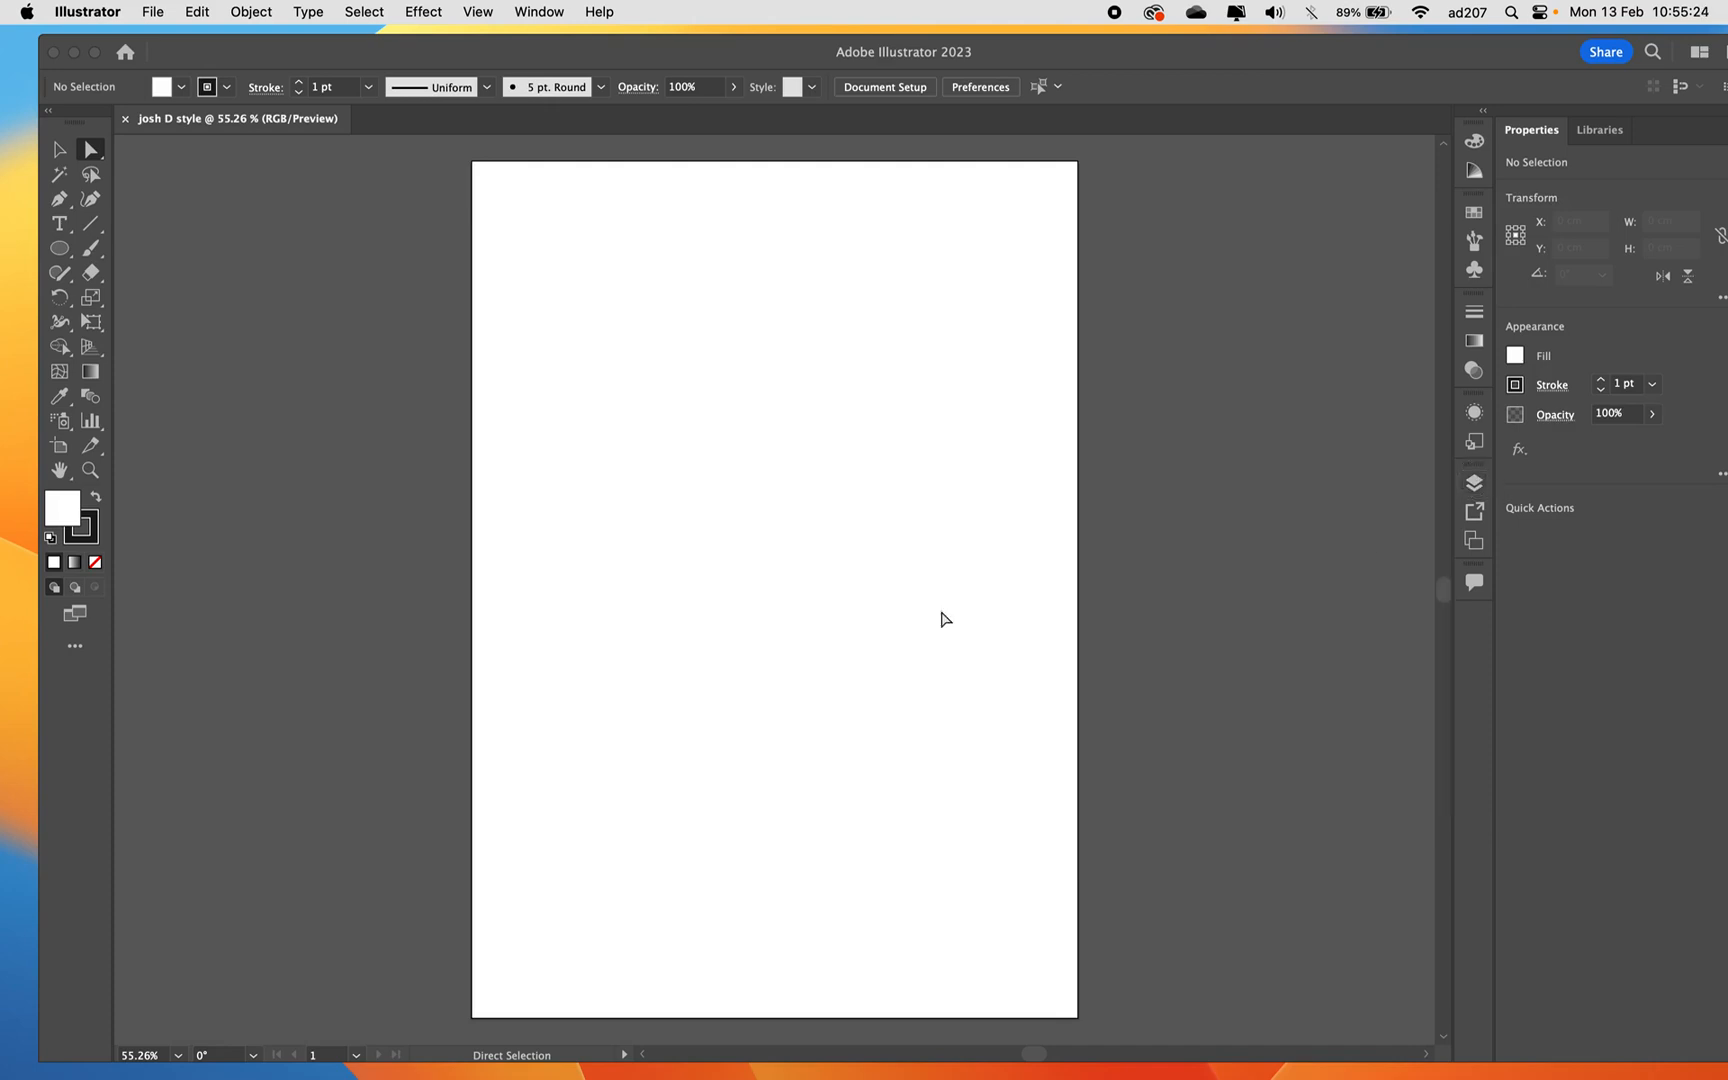
pyautogui.click(532, 10)
pyautogui.moveTo(790, 121)
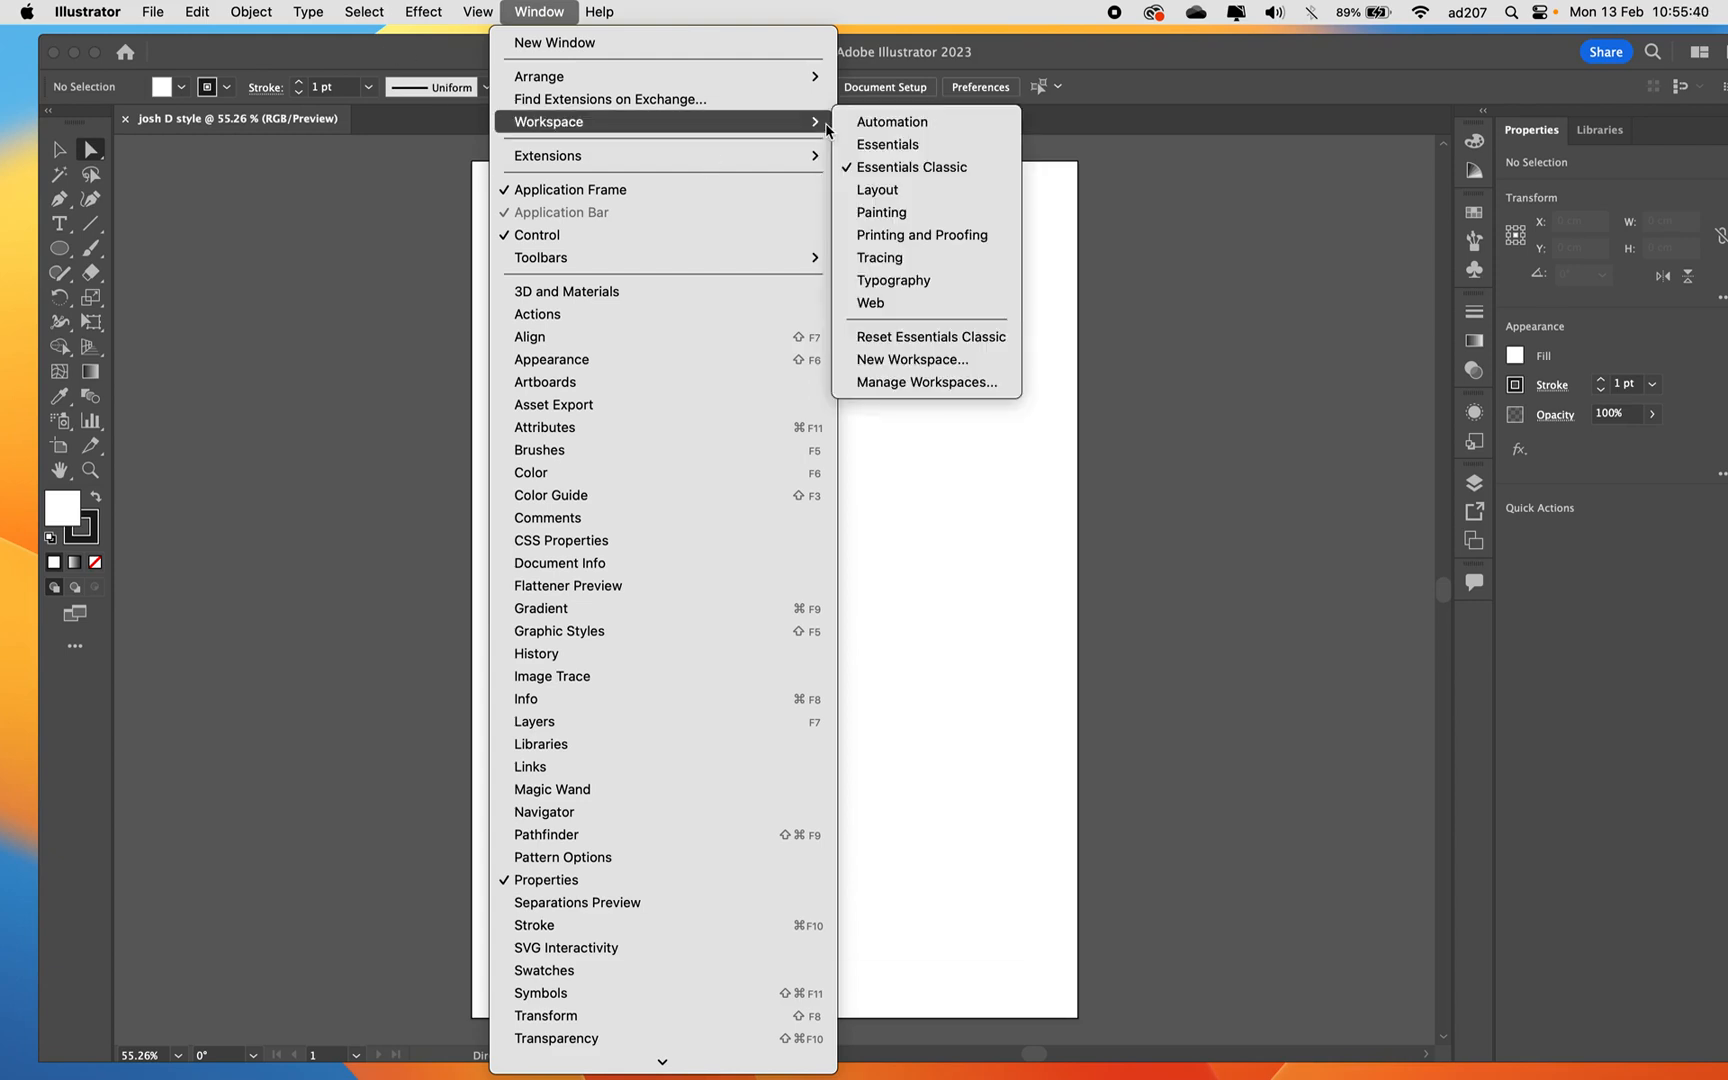
pyautogui.click(931, 338)
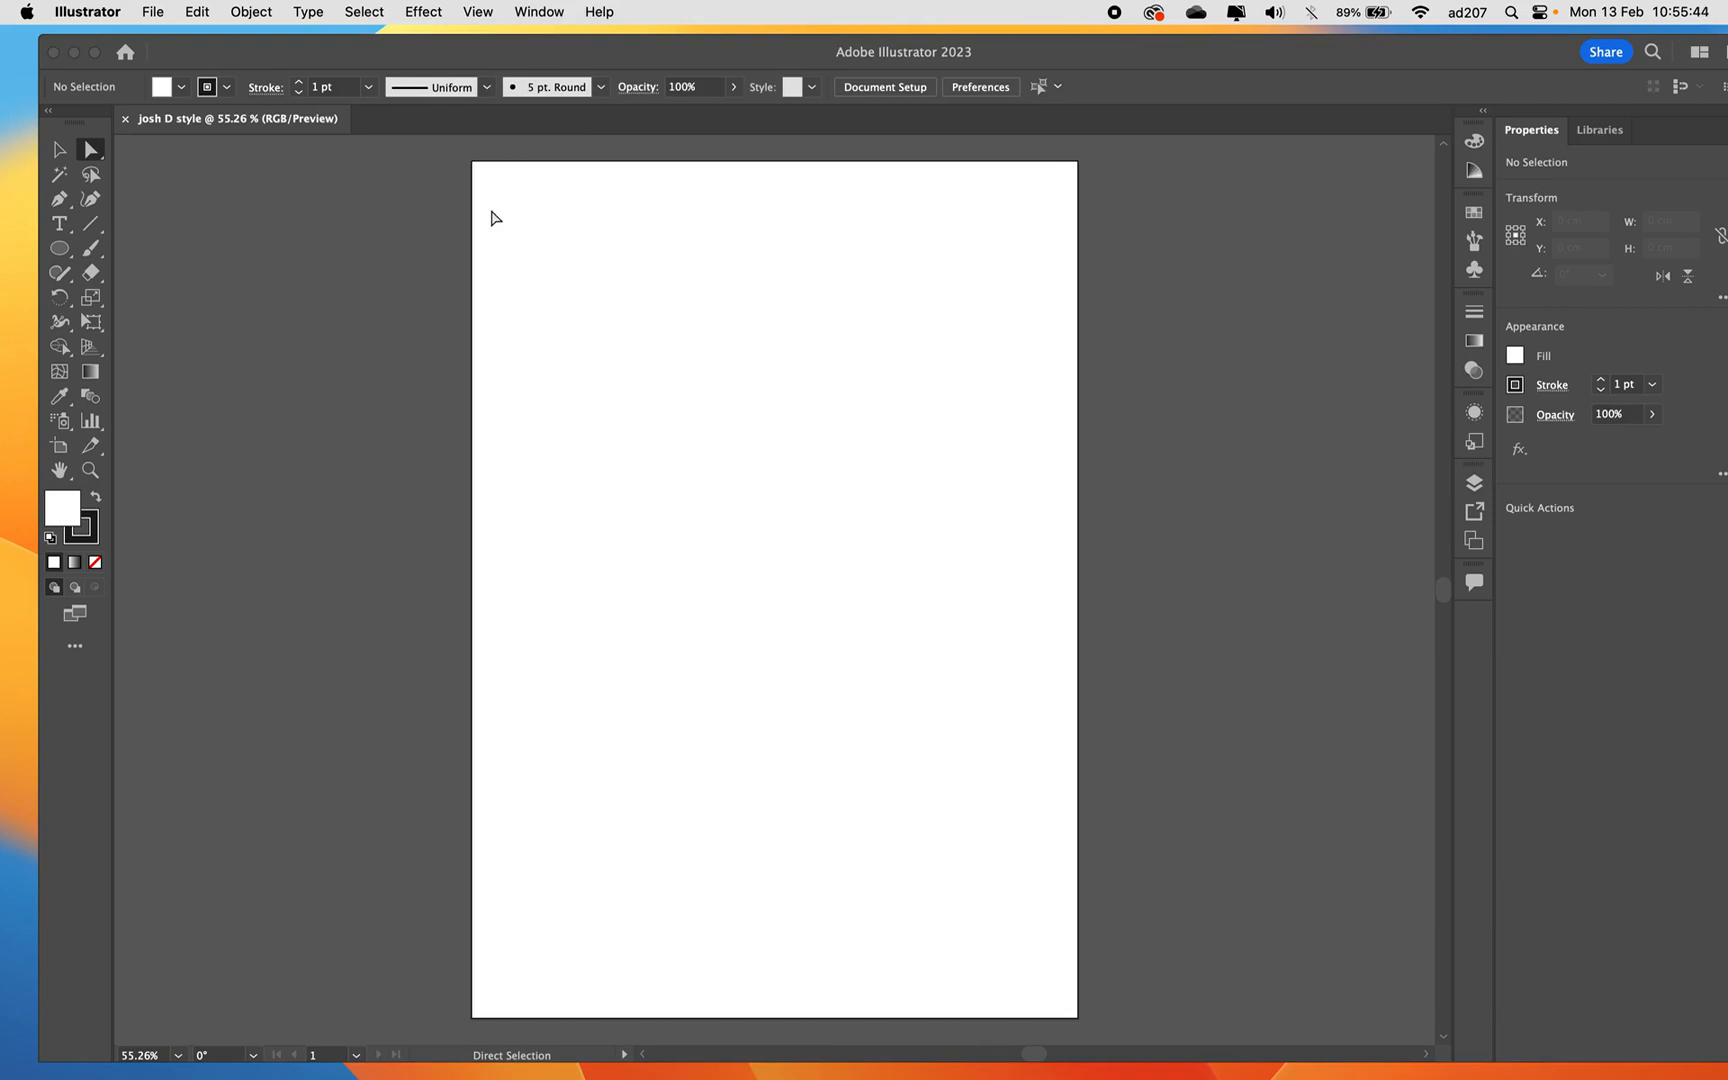
pyautogui.click(62, 150)
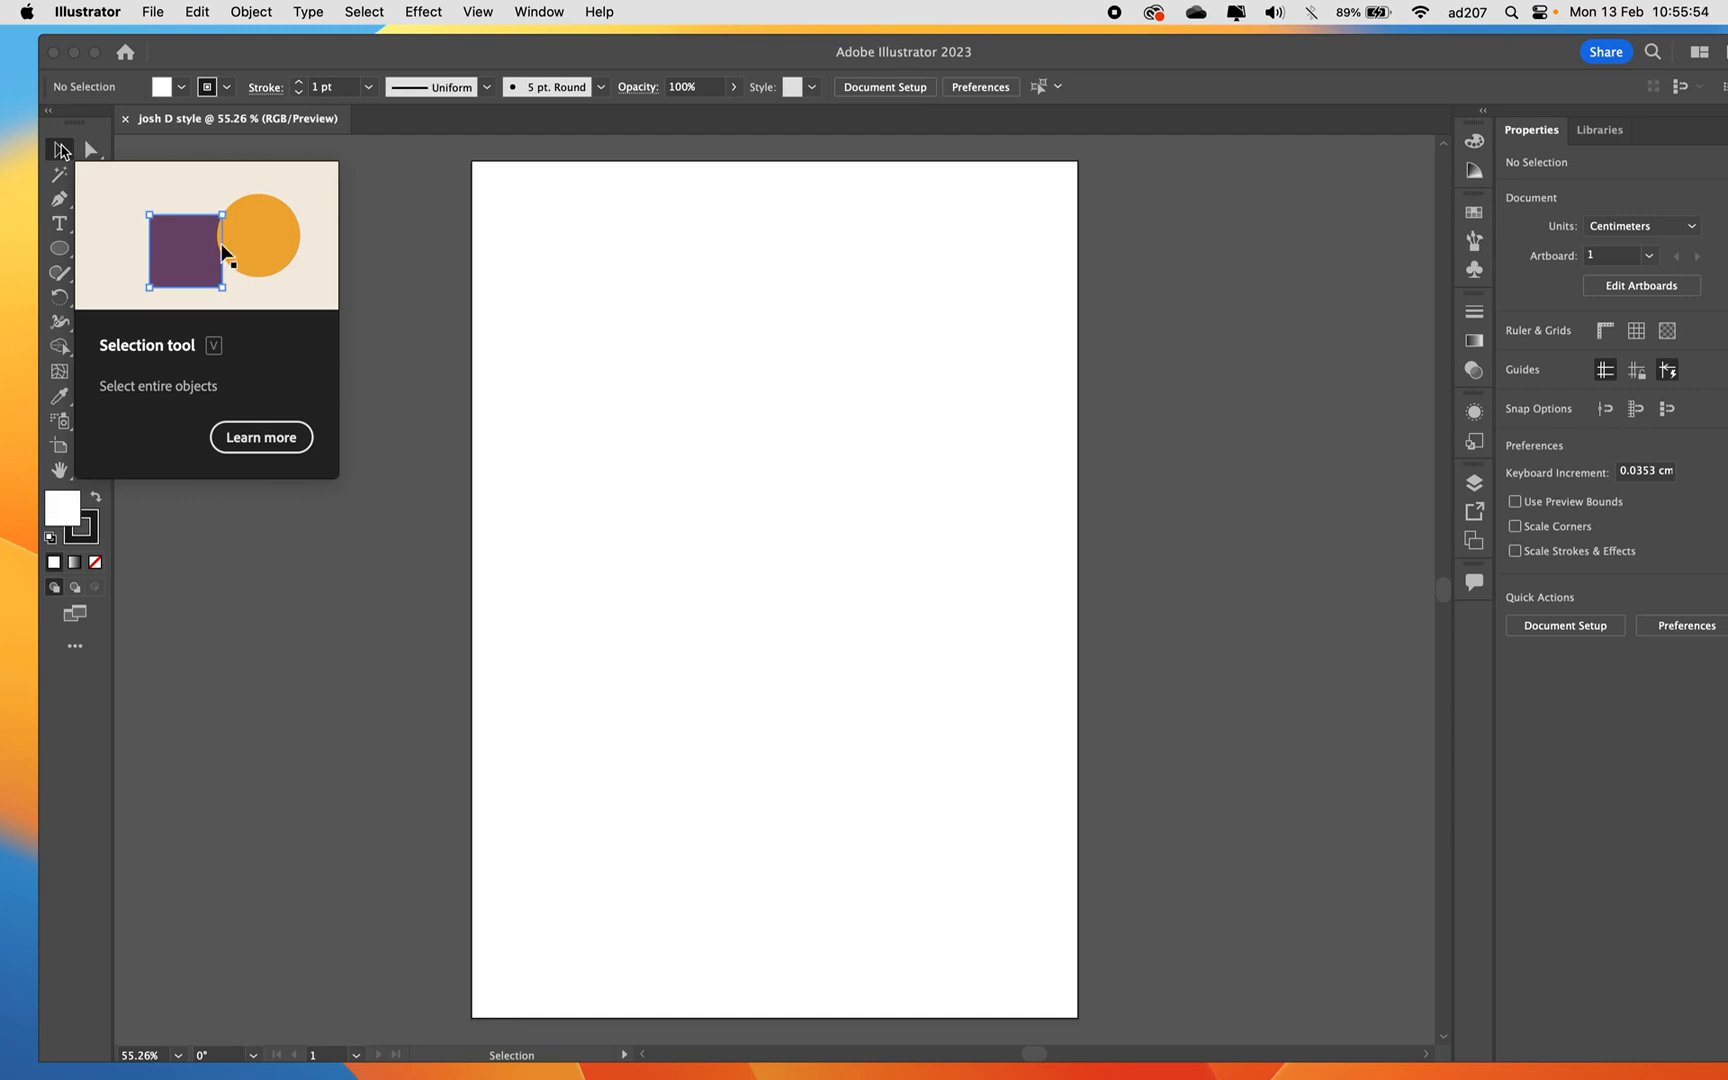
pyautogui.click(90, 150)
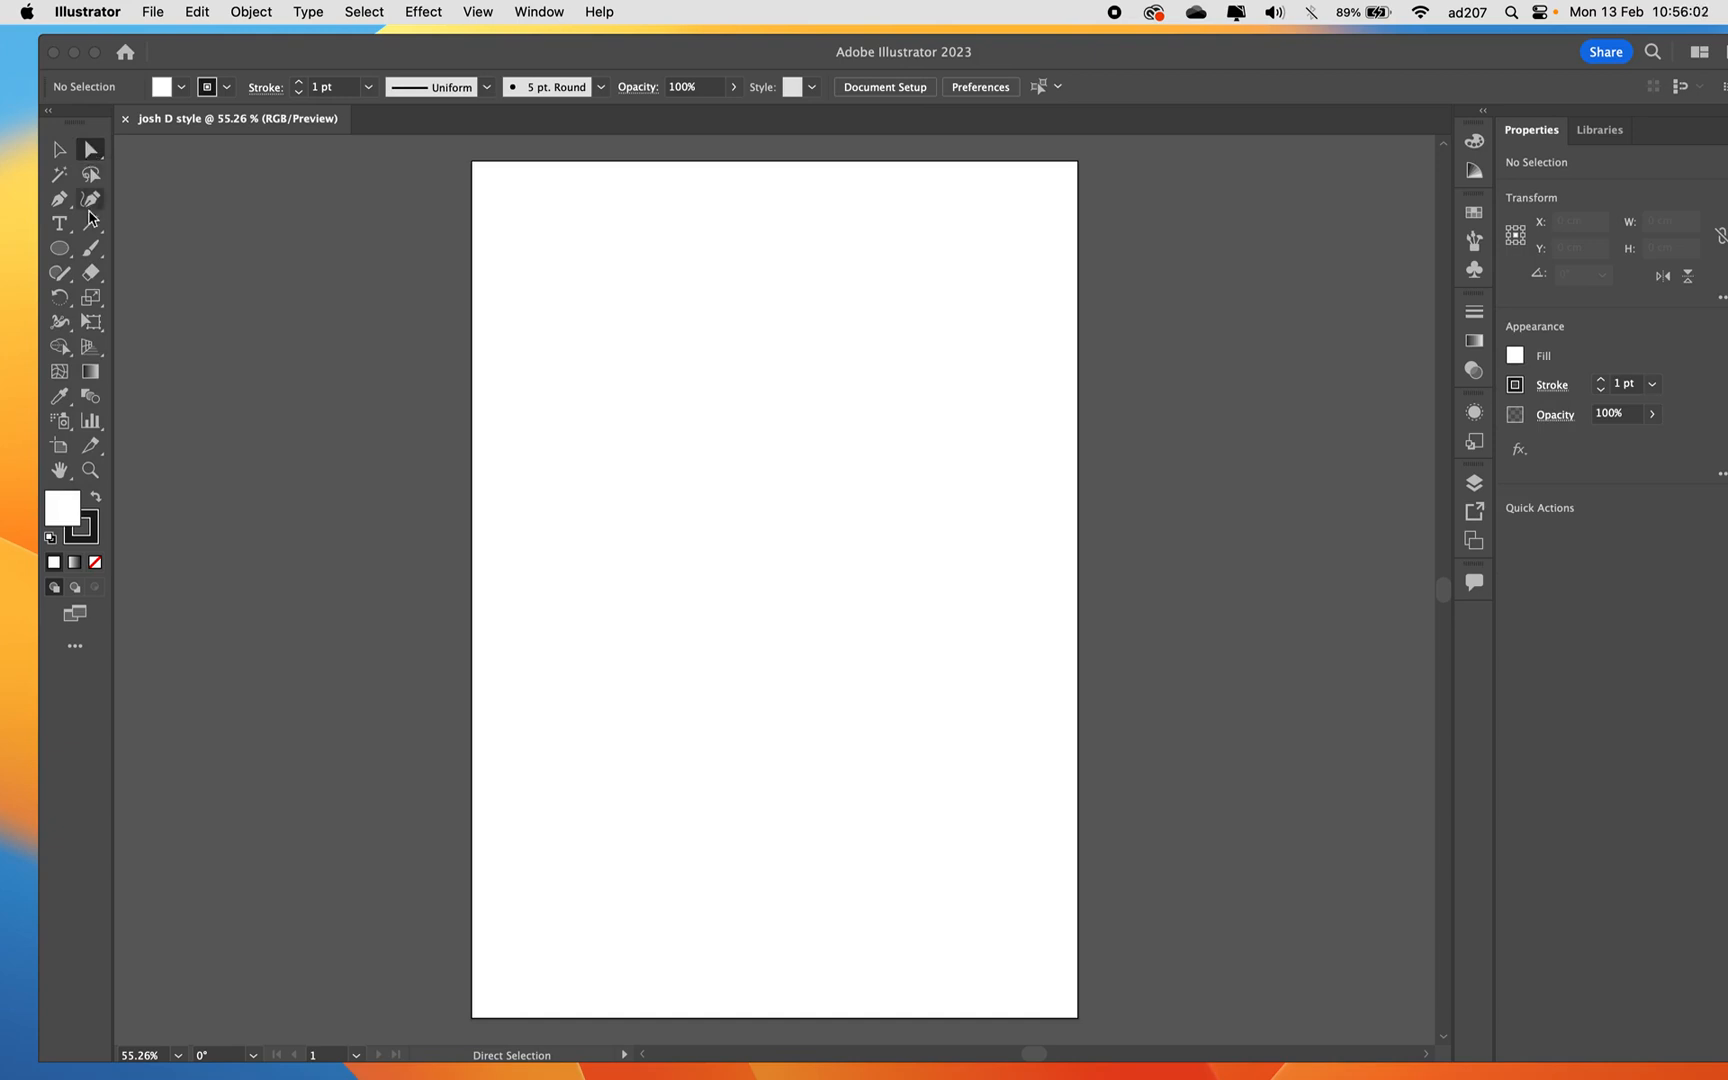
# Draw three separate squares about 3.5 cm, 3 cm and 4.1 cm wide in the upper part of the artboard.
pyautogui.click(59, 250)
pyautogui.moveTo(59, 256); pyautogui.dragTo(147, 247)
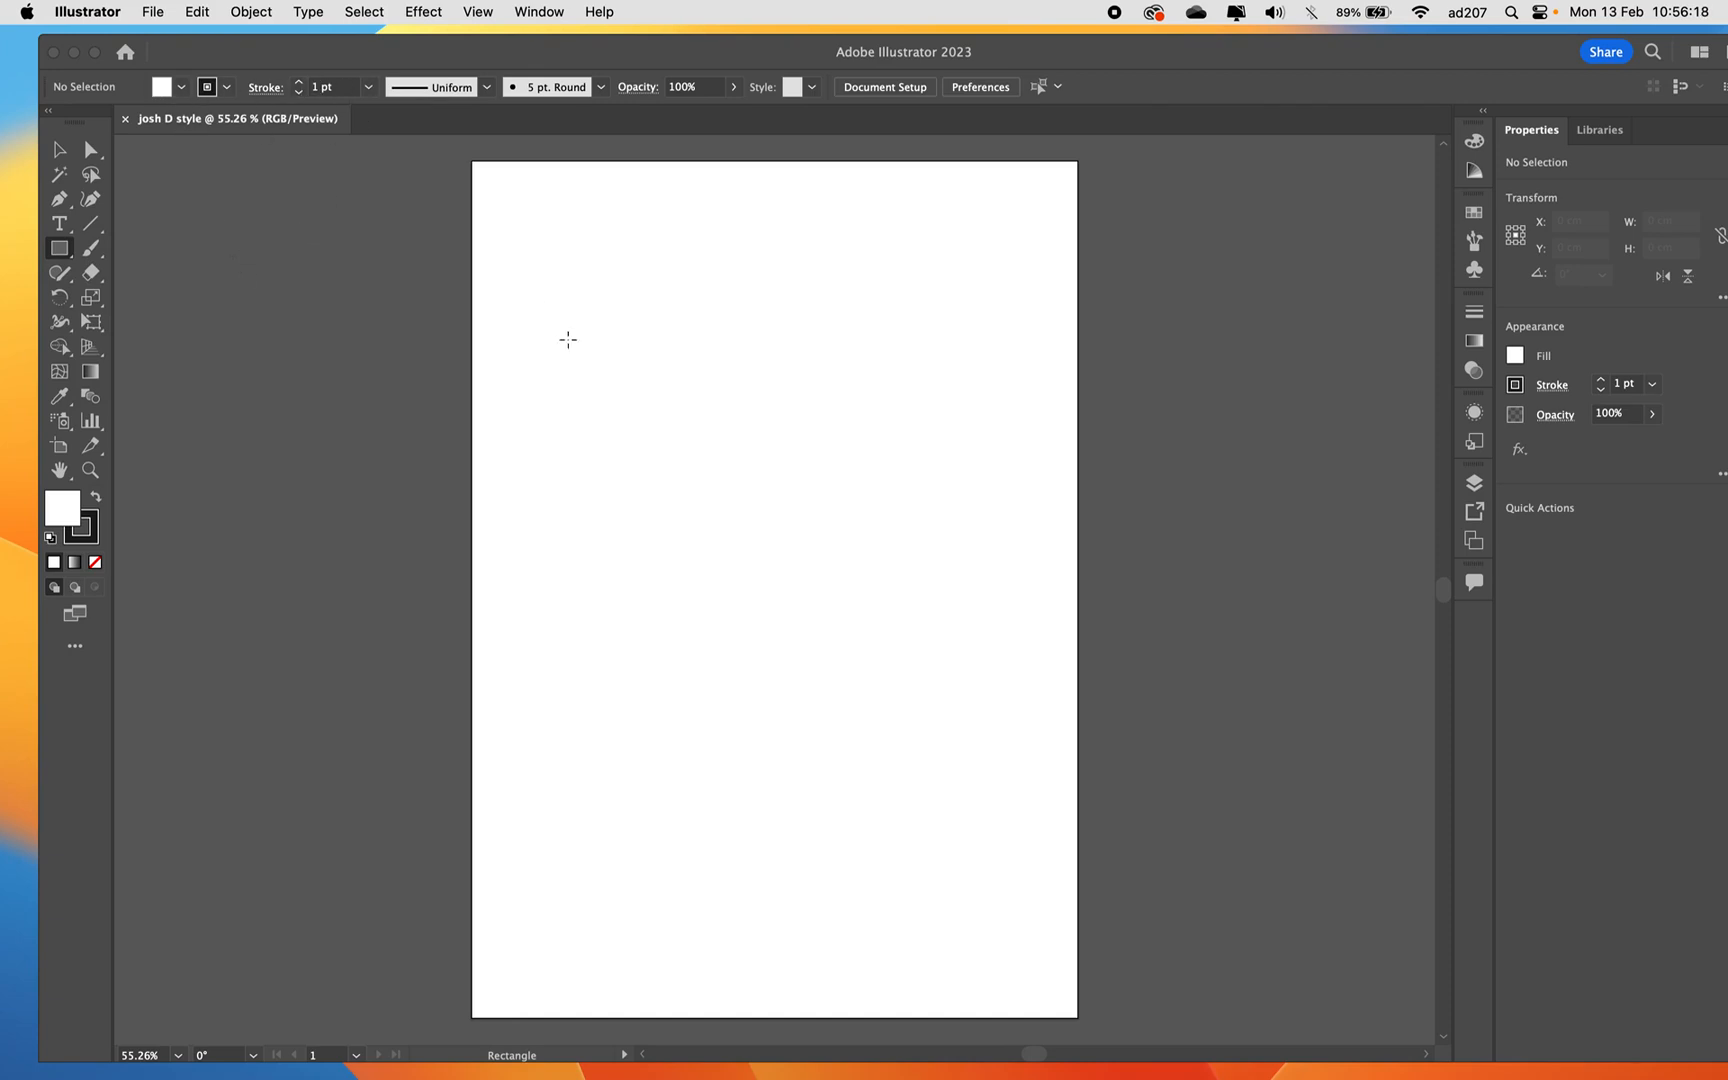
pyautogui.moveTo(557, 268); pyautogui.dragTo(658, 369)
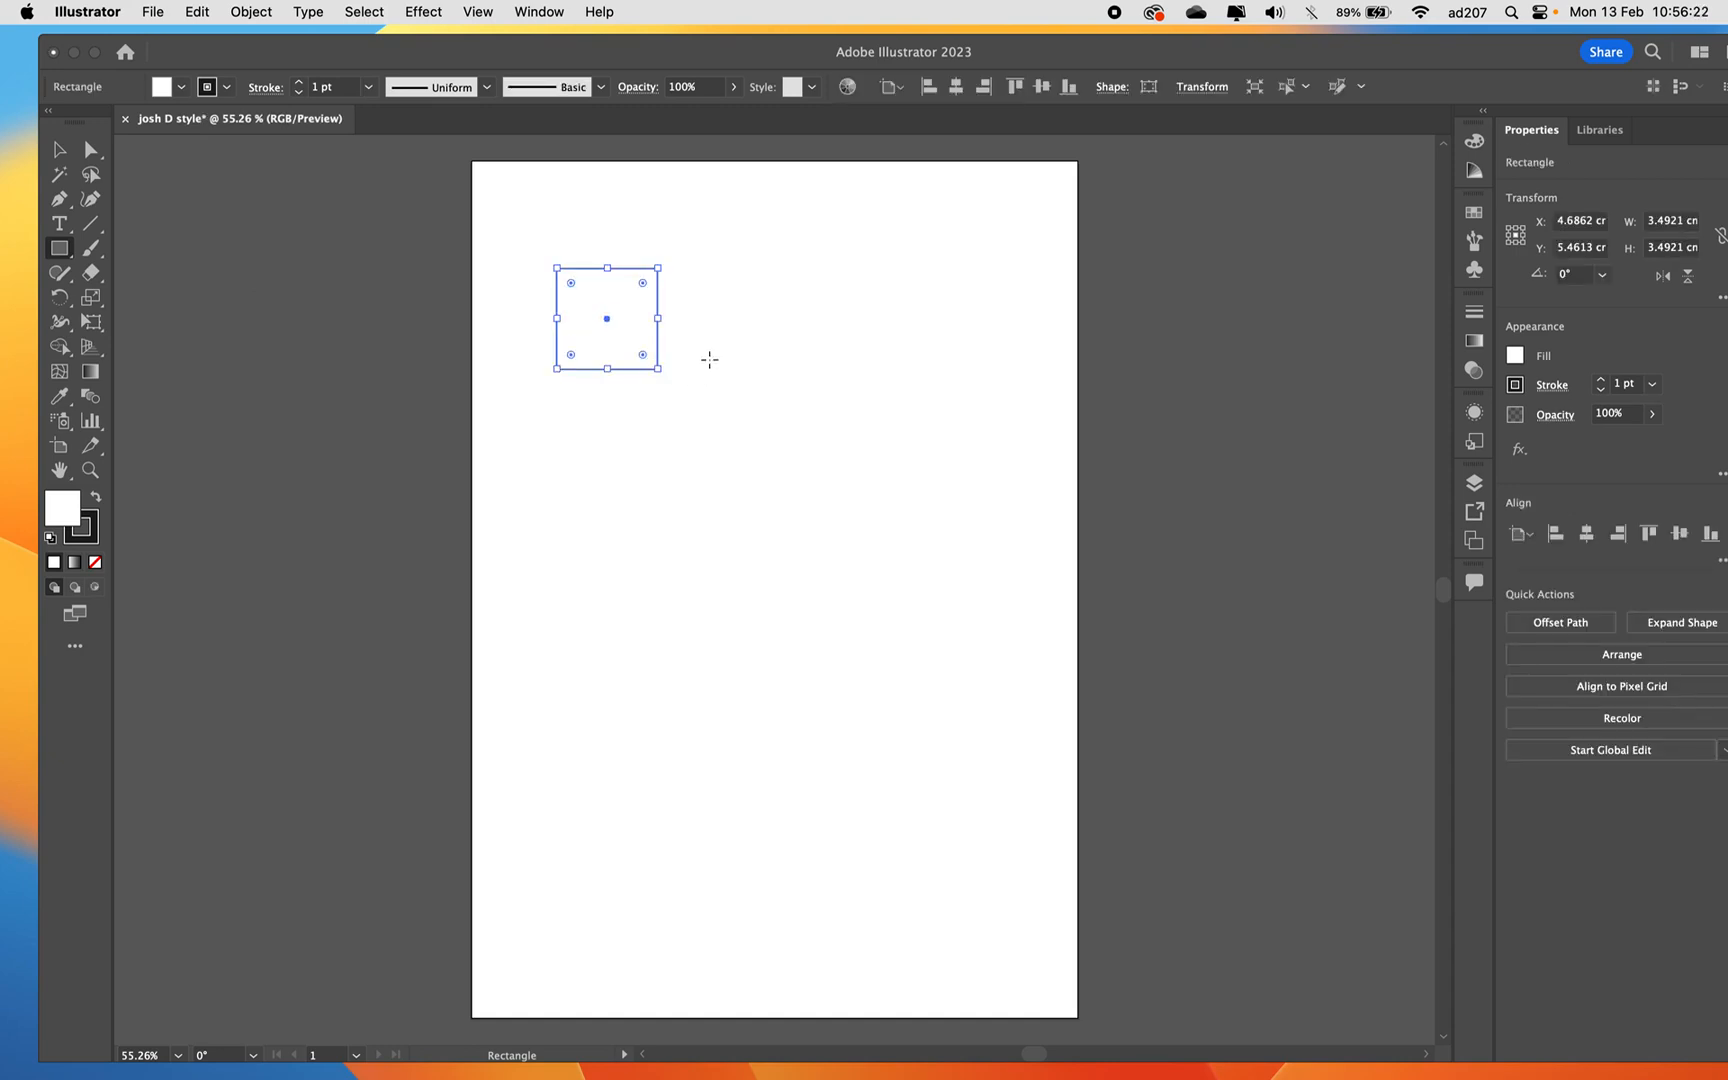
pyautogui.moveTo(685, 305); pyautogui.dragTo(773, 392)
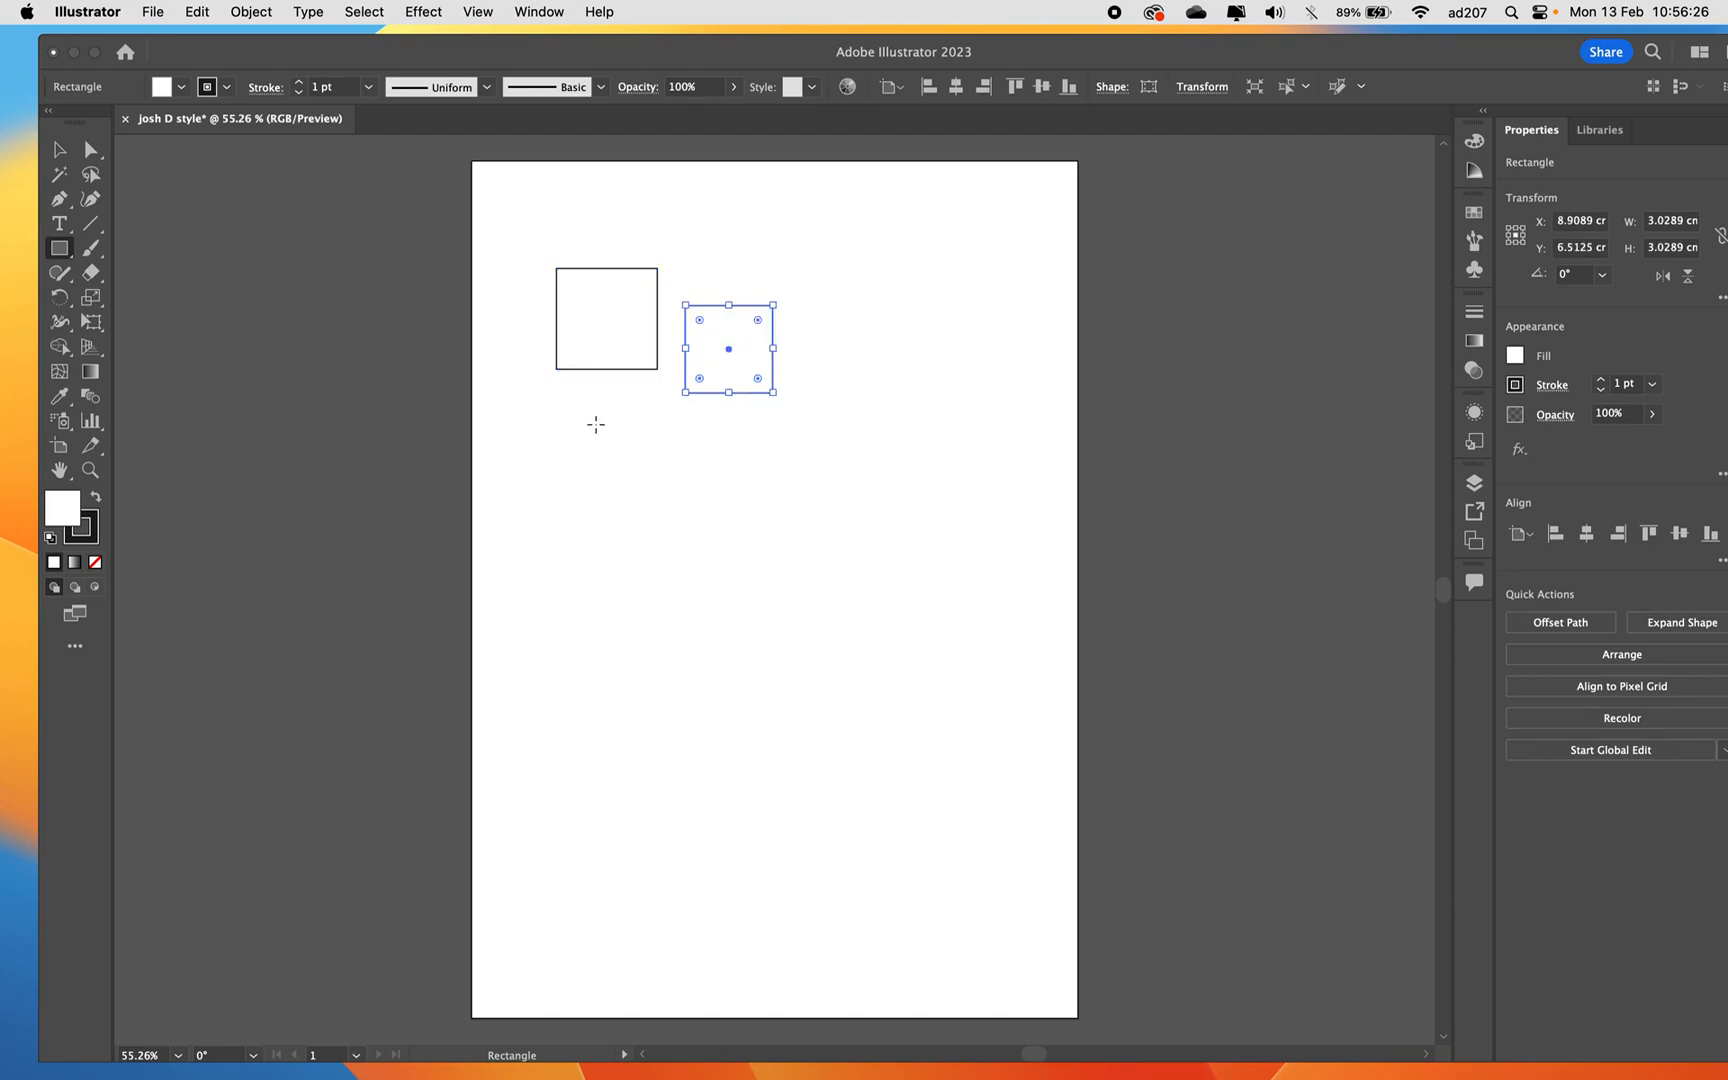
pyautogui.moveTo(589, 419); pyautogui.dragTo(707, 536)
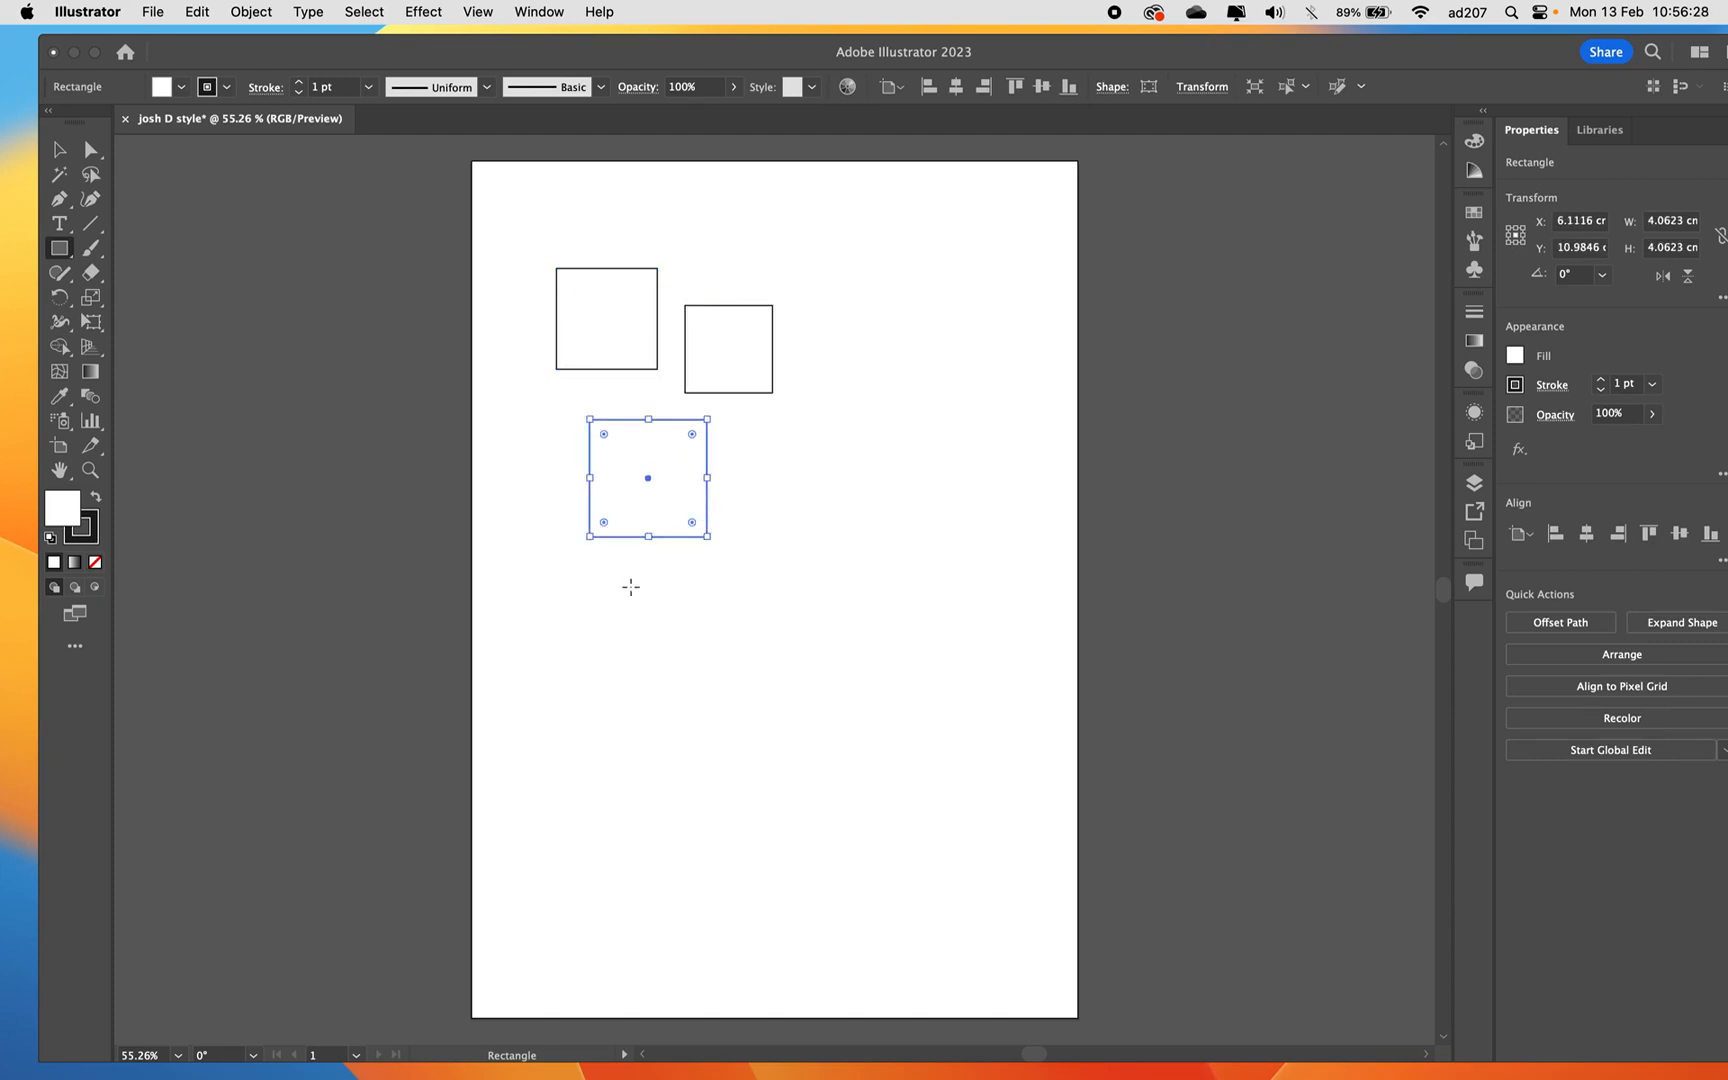
# Resize the lowest square to about 4.2 cm and slightly round its corners.
pyautogui.click(58, 150)
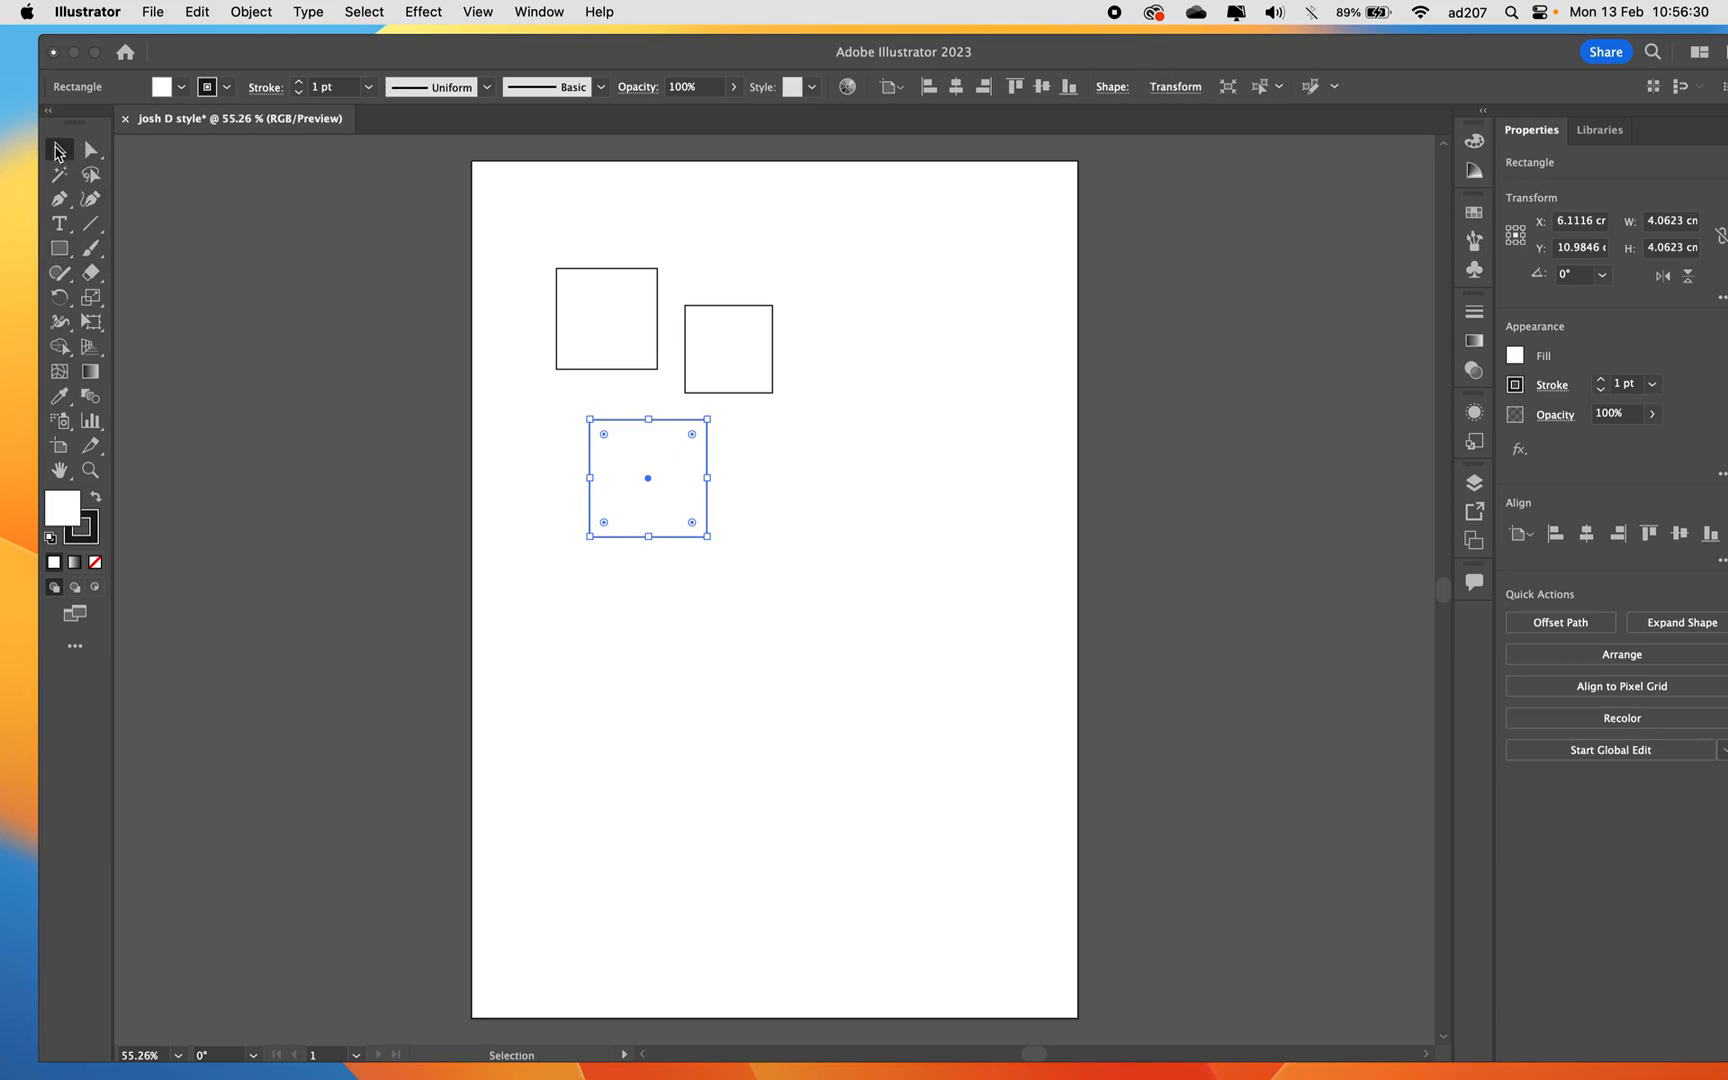
pyautogui.moveTo(631, 469)
pyautogui.mouseDown()
pyautogui.moveTo(607, 465)
pyautogui.moveTo(630, 462)
pyautogui.mouseUp()
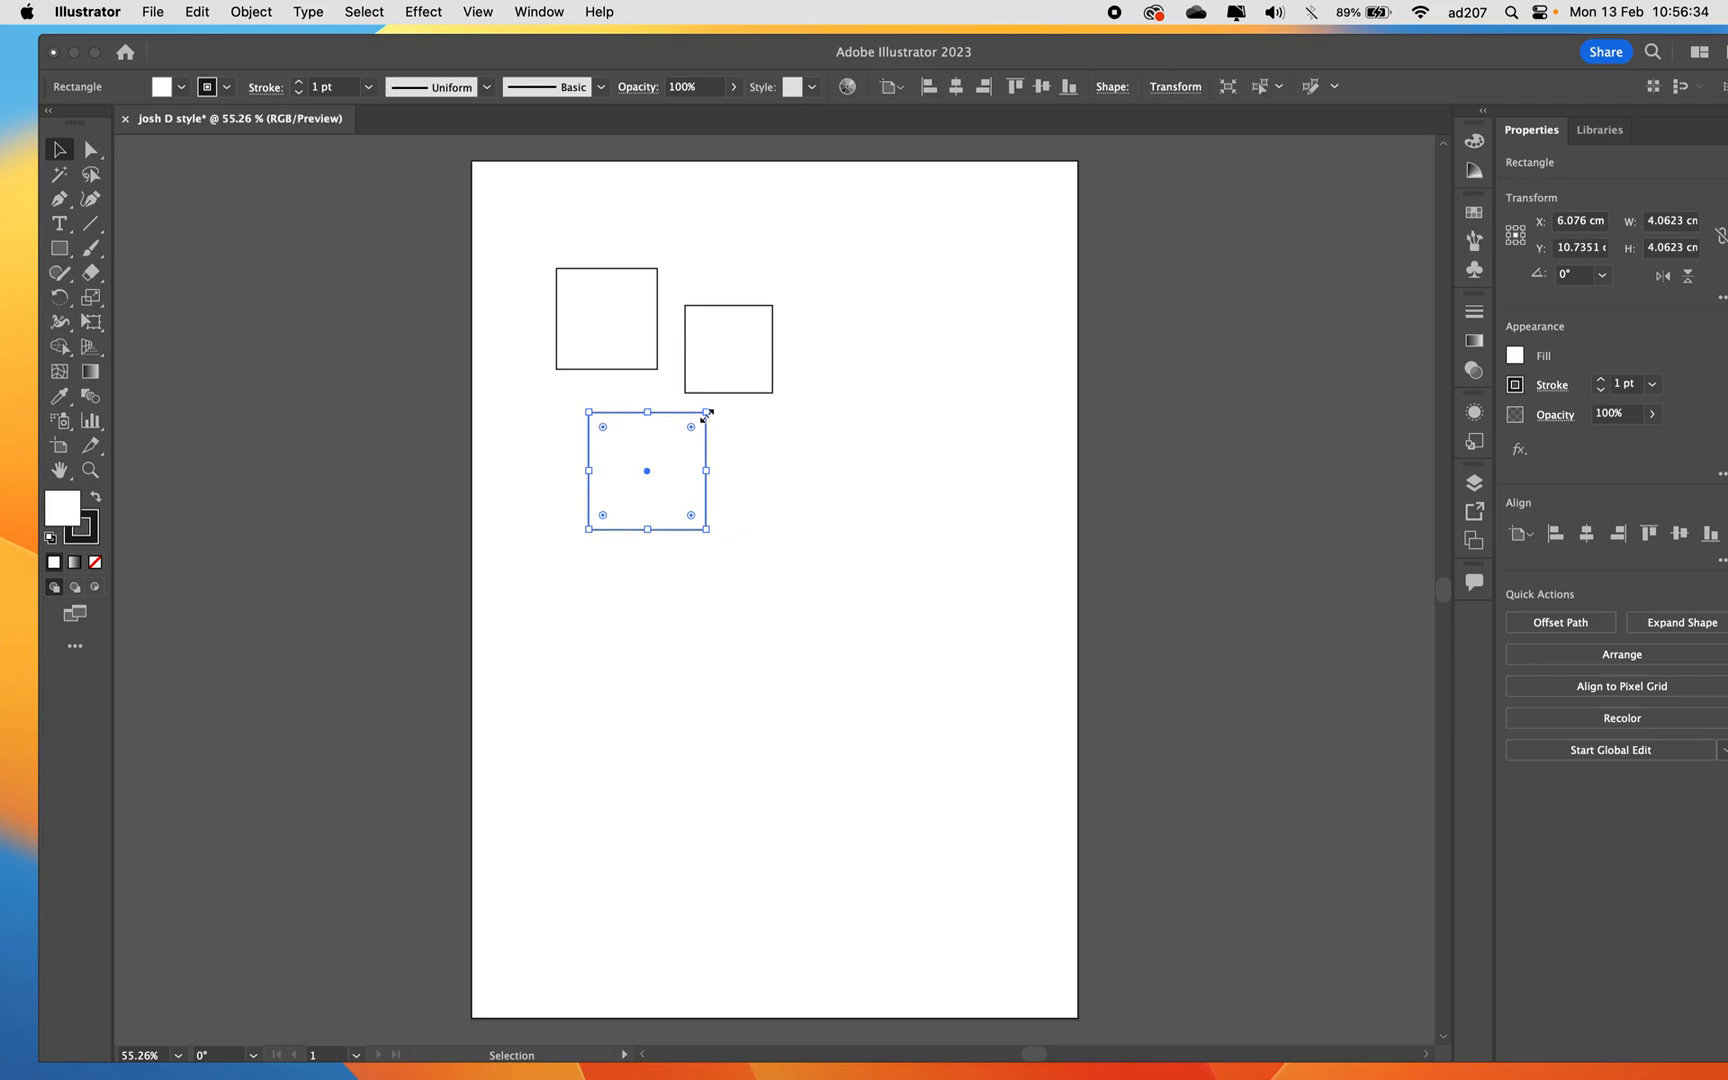
pyautogui.moveTo(707, 413)
pyautogui.mouseDown()
pyautogui.moveTo(669, 459)
pyautogui.moveTo(744, 410)
pyautogui.moveTo(697, 429)
pyautogui.mouseUp()
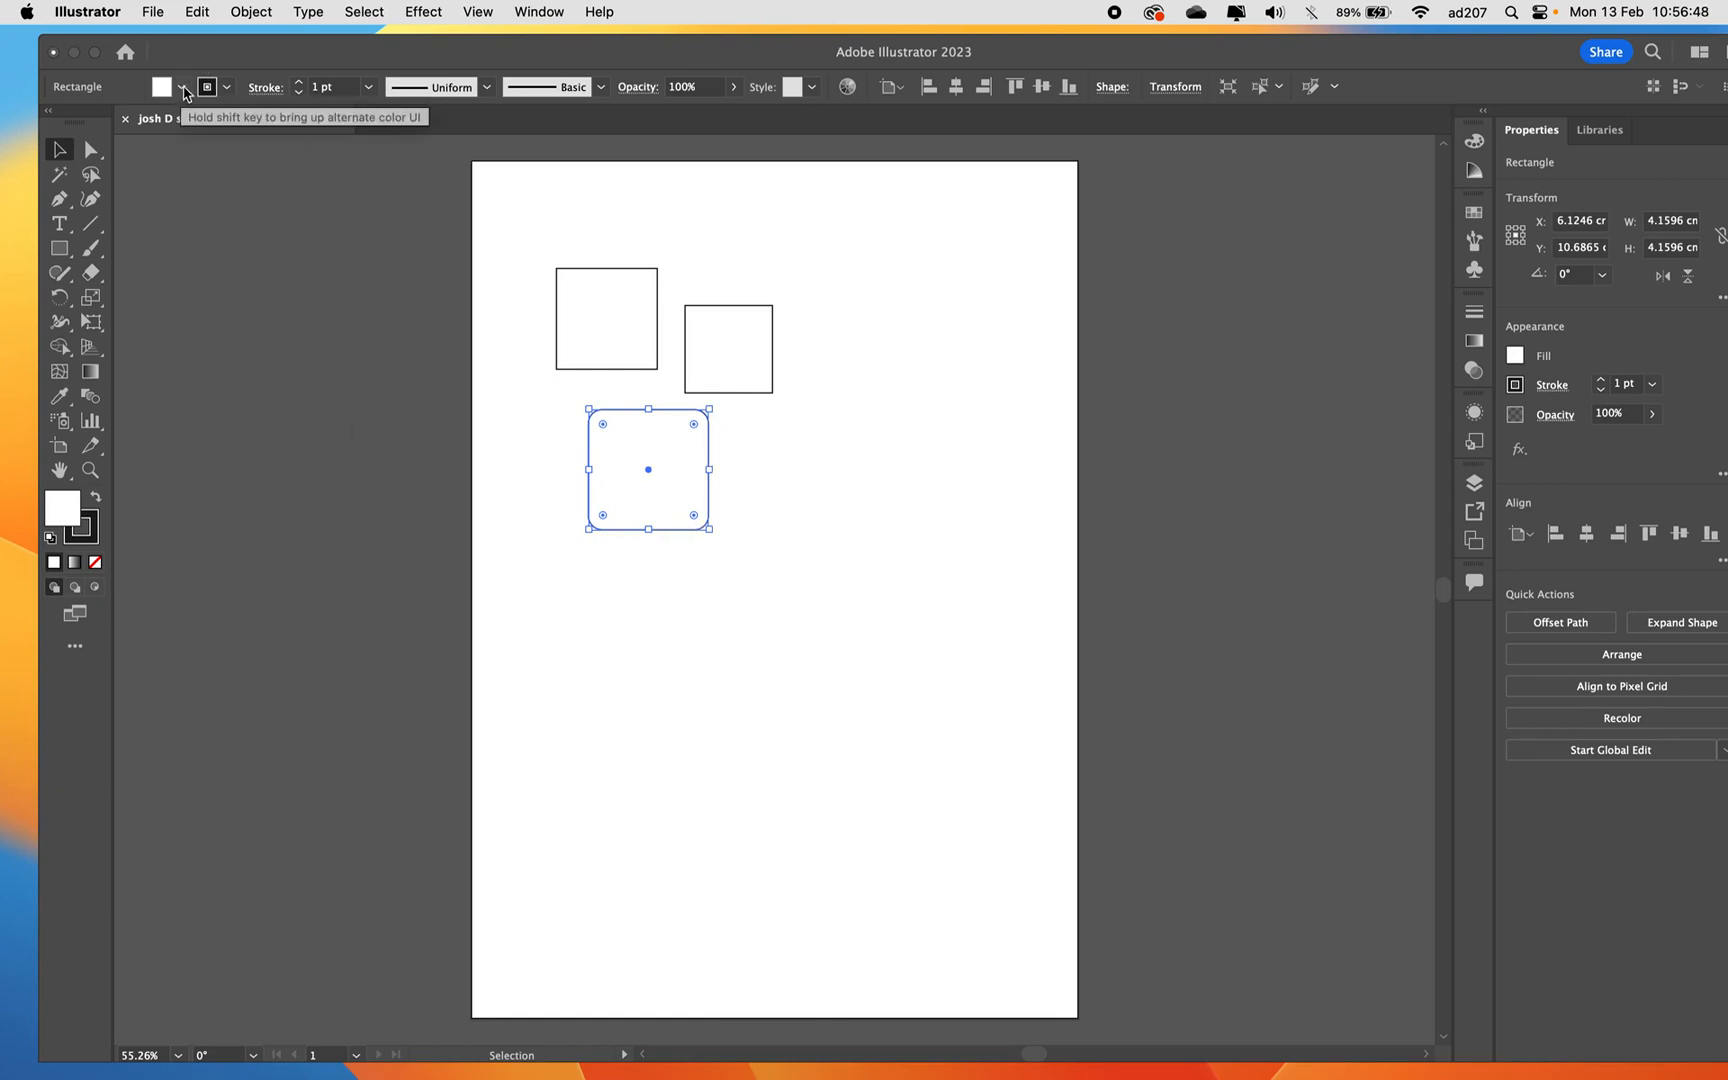
# Fill the rounded square with a light gray swatch.
pyautogui.click(181, 88)
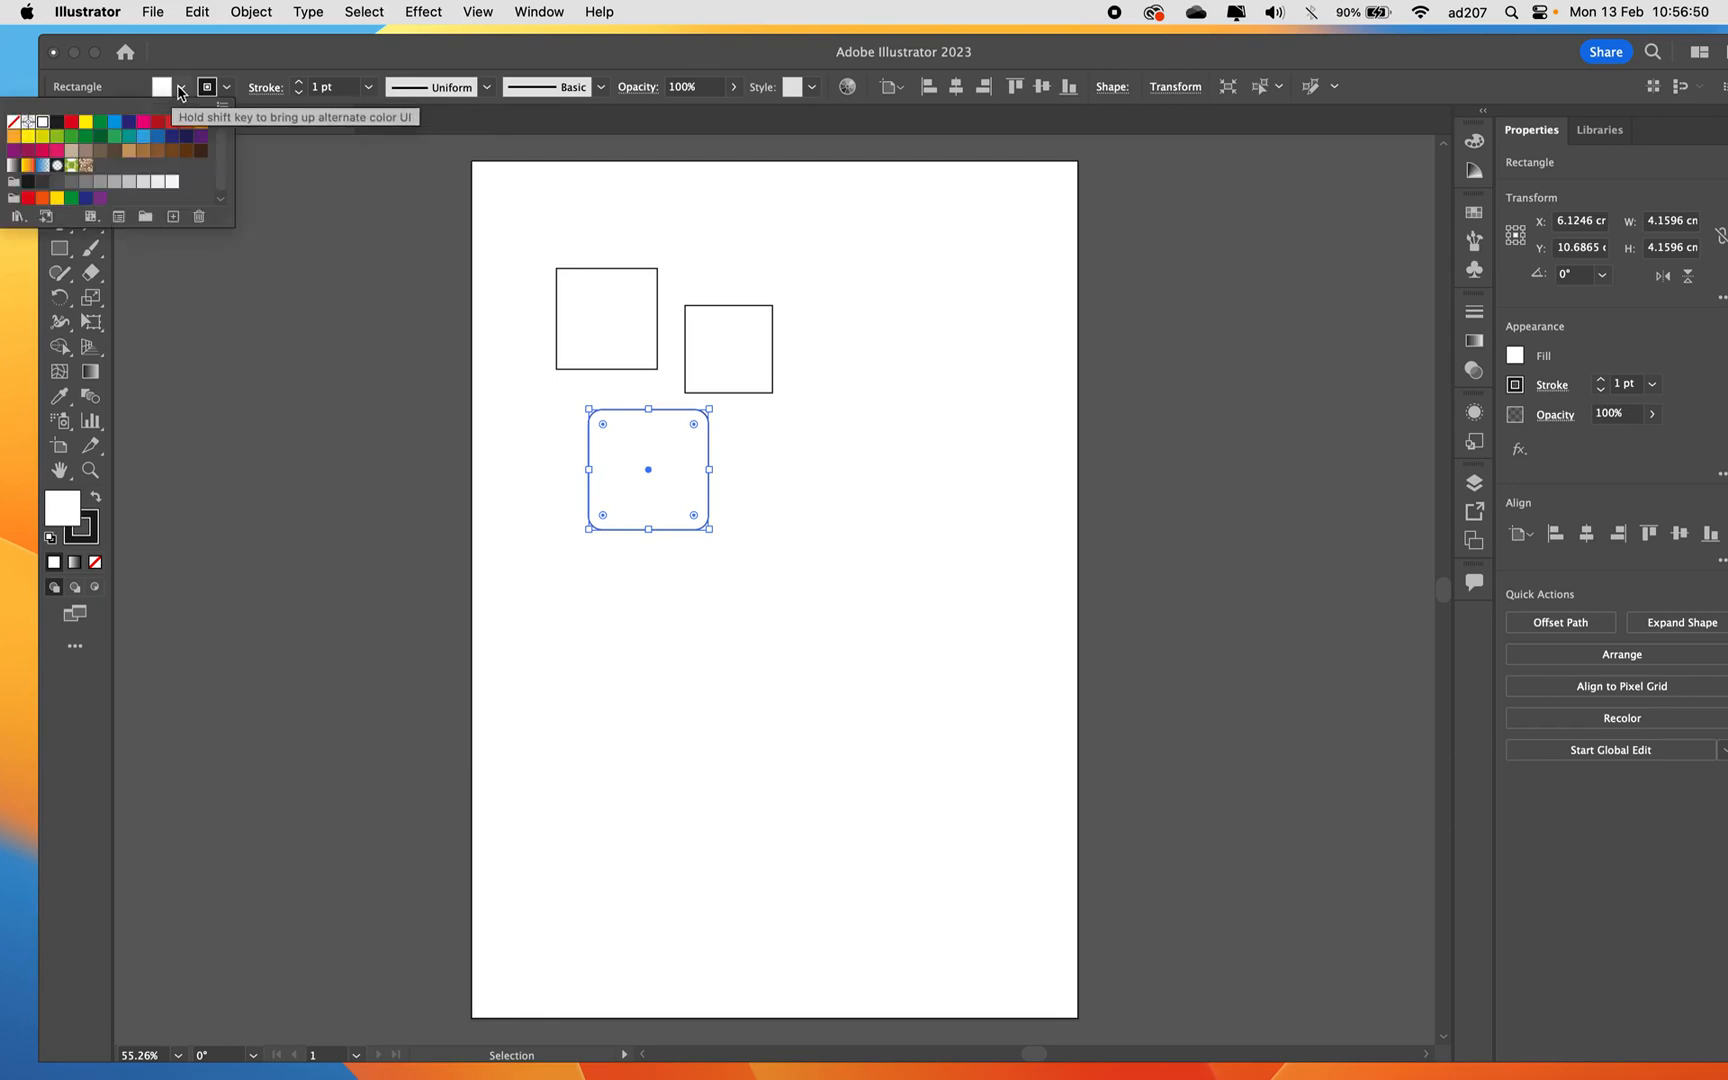
pyautogui.click(158, 182)
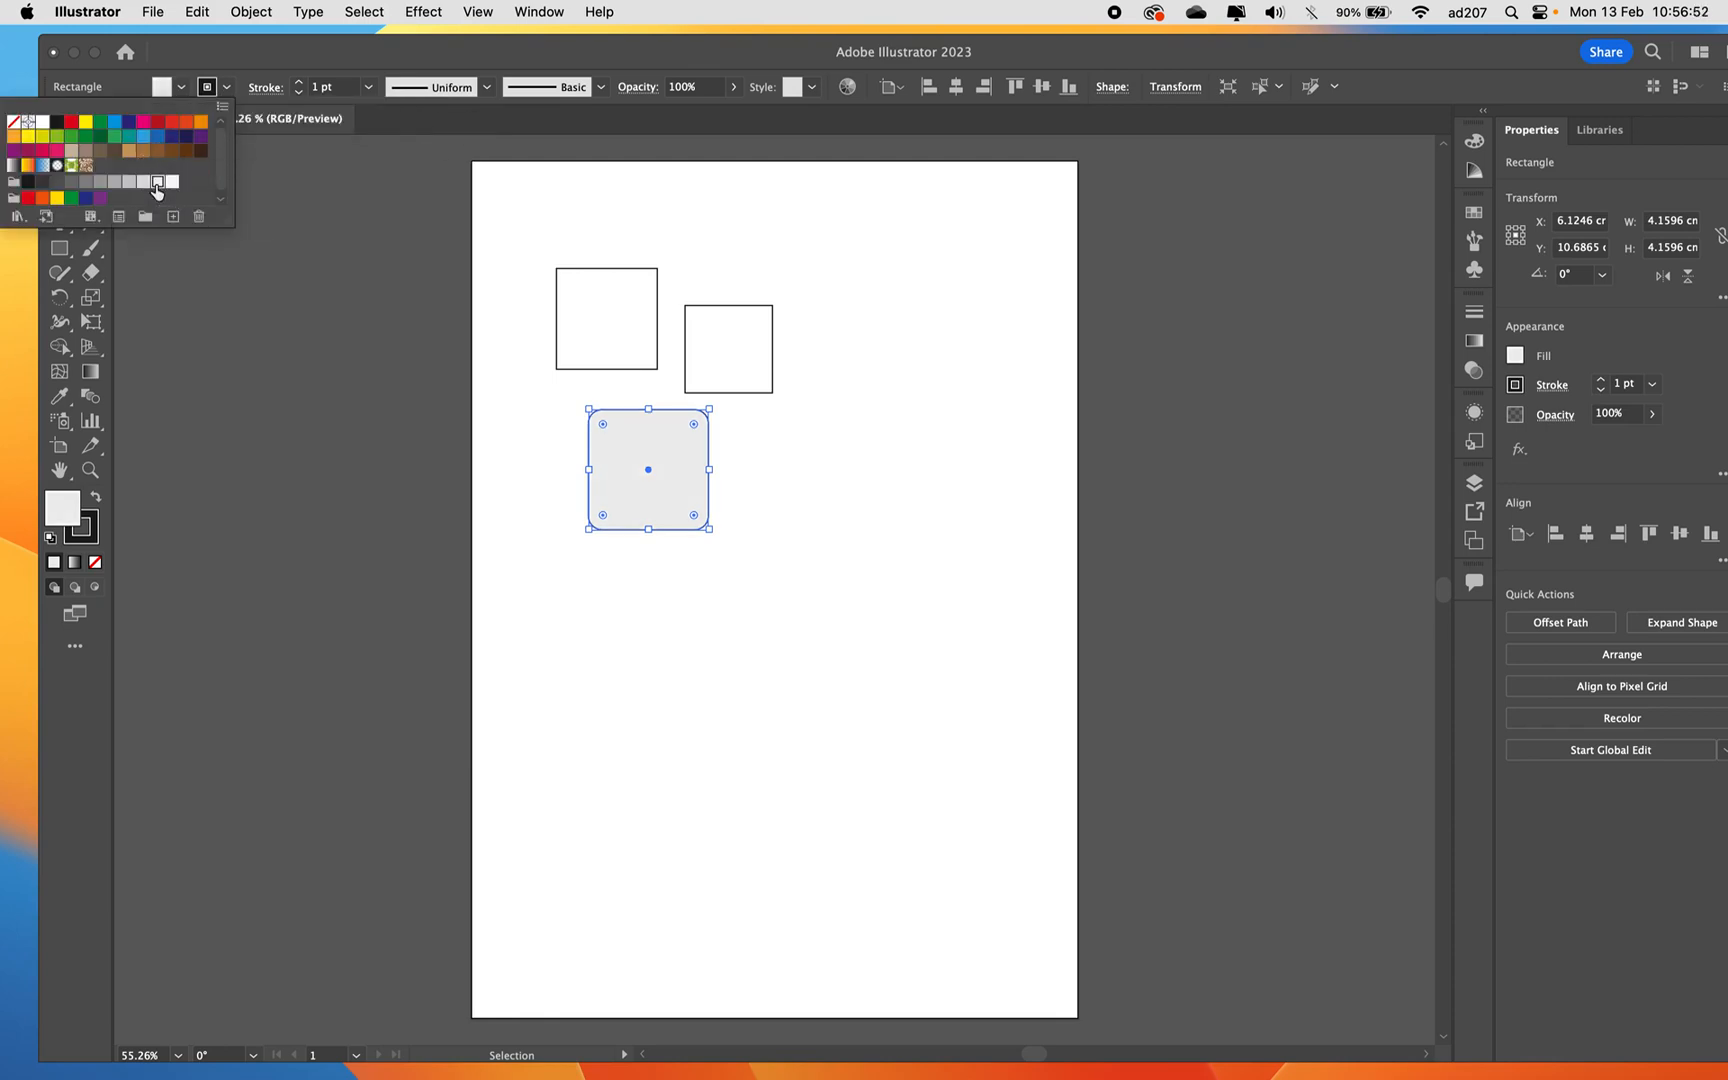
pyautogui.click(142, 183)
pyautogui.click(129, 182)
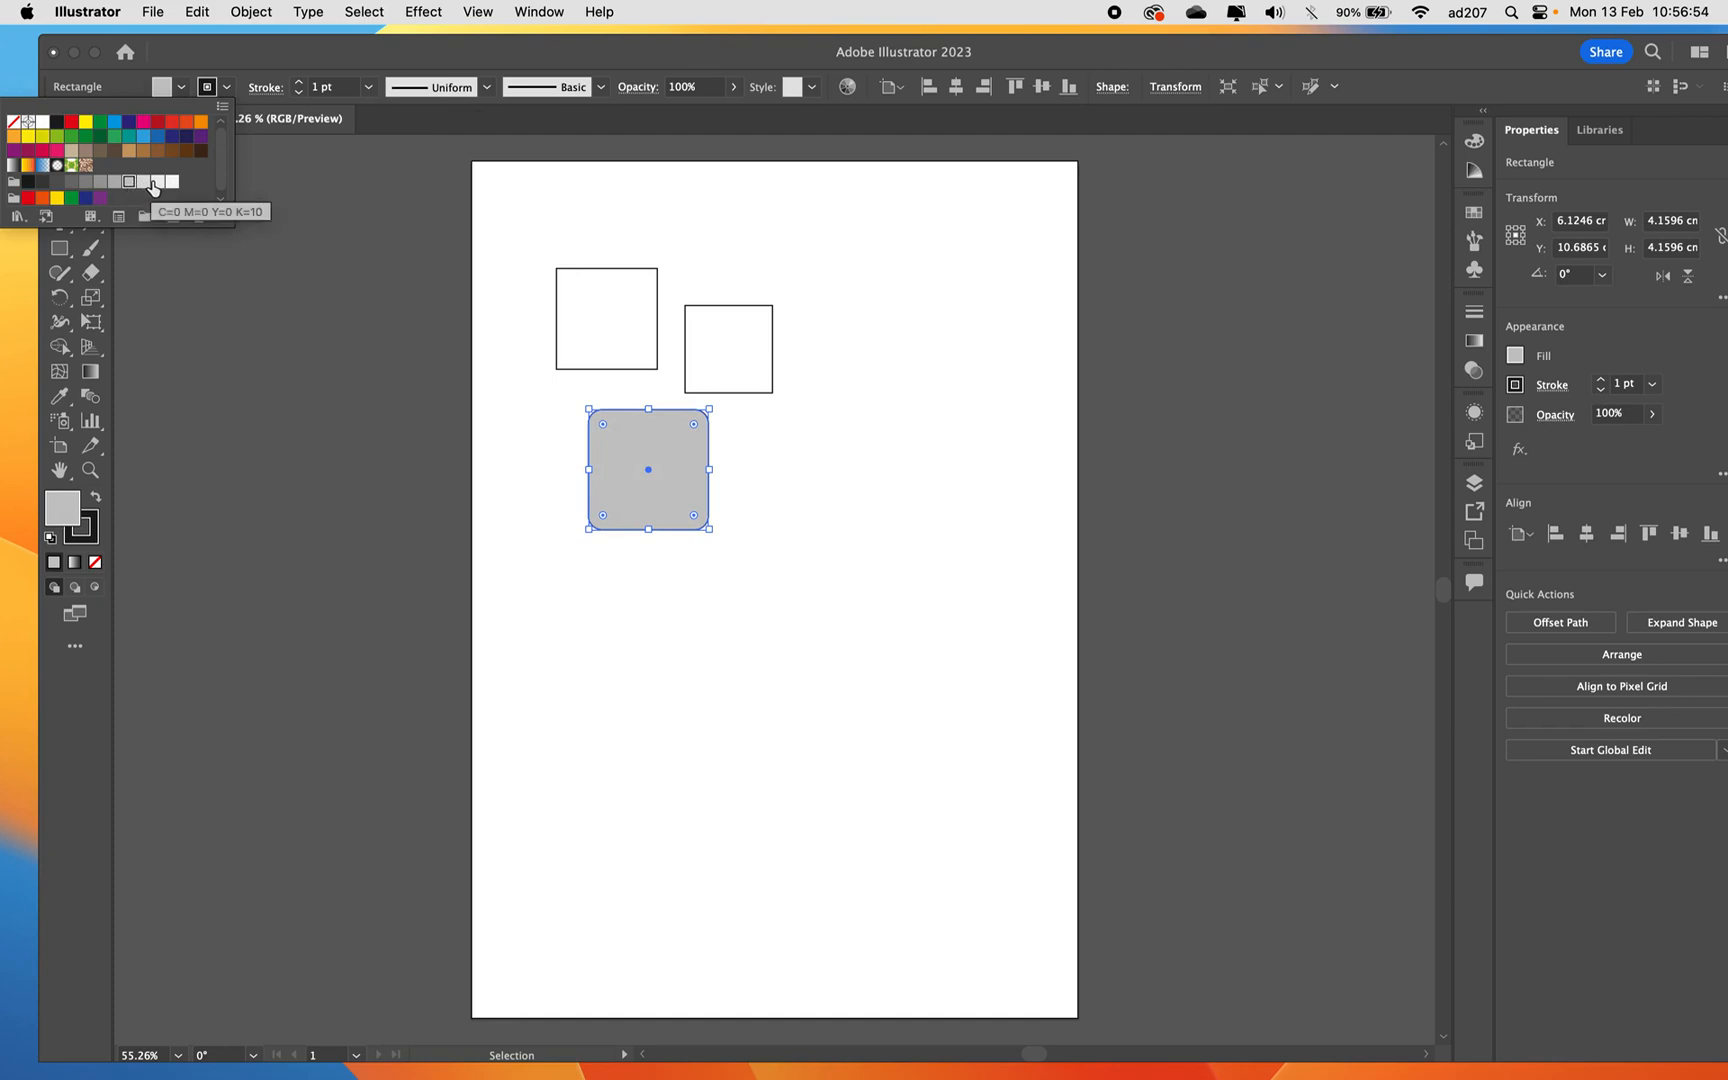
pyautogui.click(148, 182)
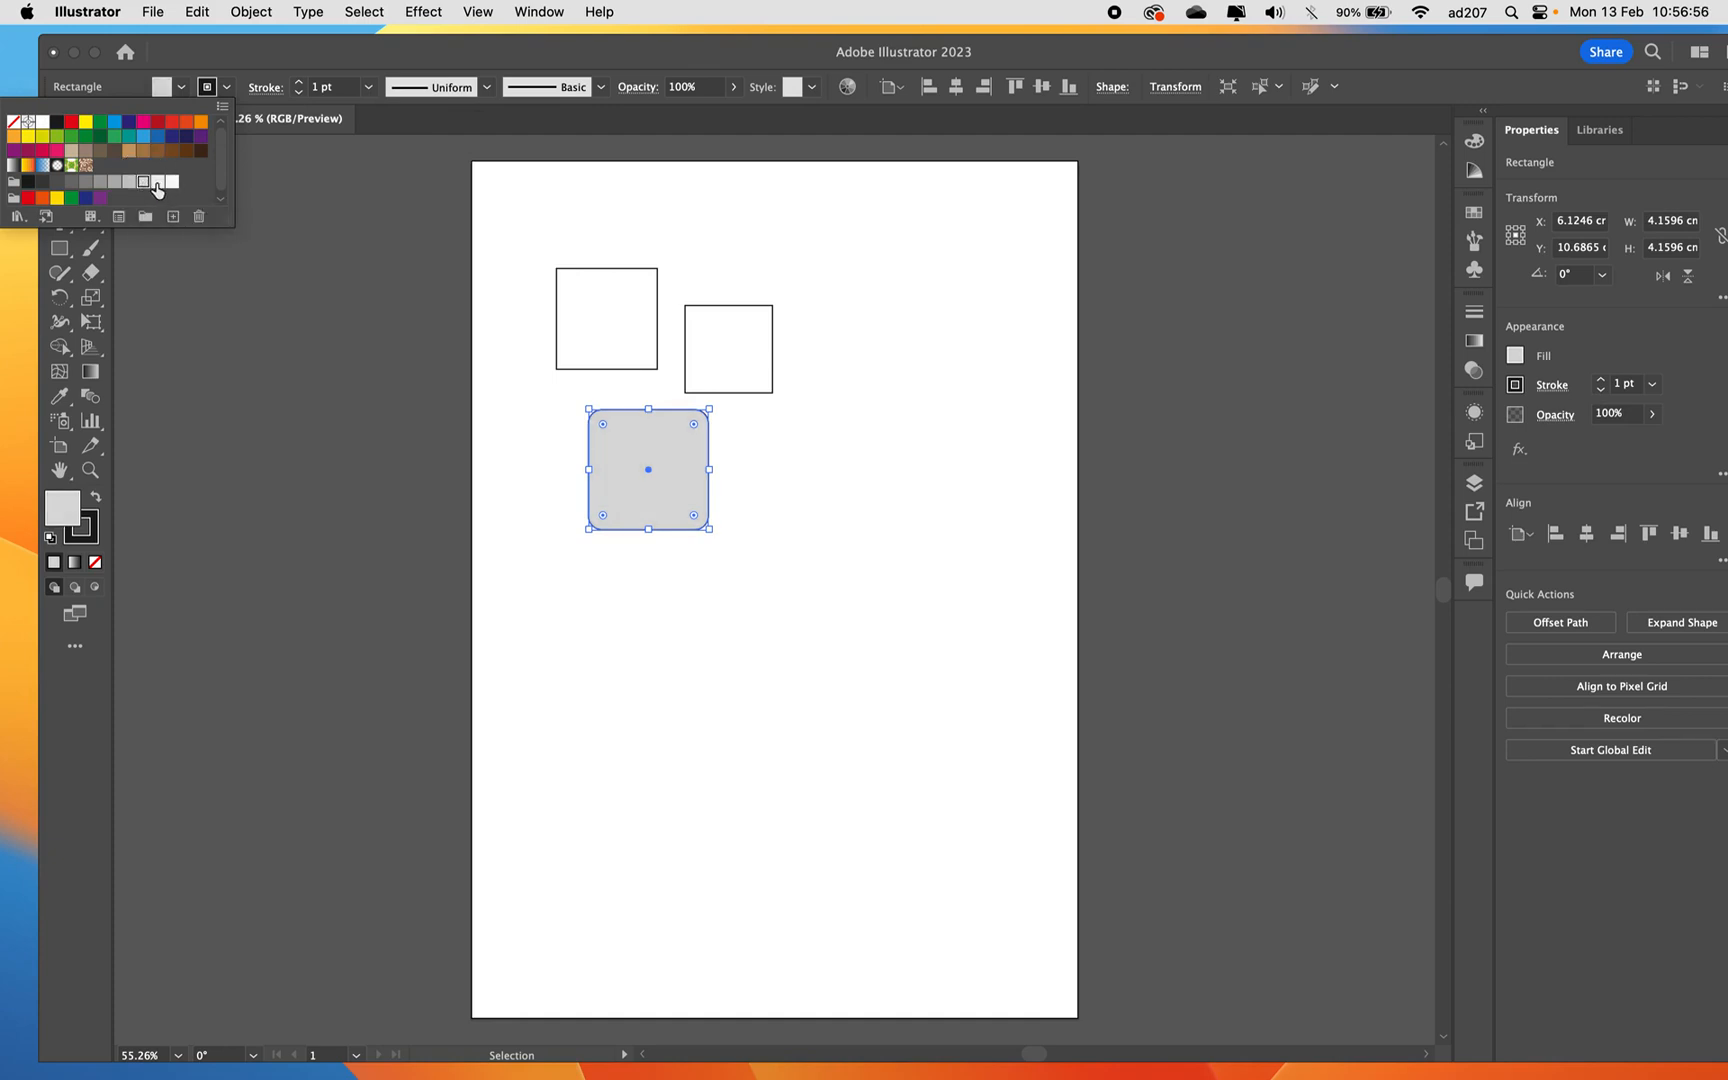
# Set the rounded square's stroke to 3 pt with the lens-shaped variable width profile, keeping the Basic brush.
pyautogui.click(227, 90)
pyautogui.click(227, 90)
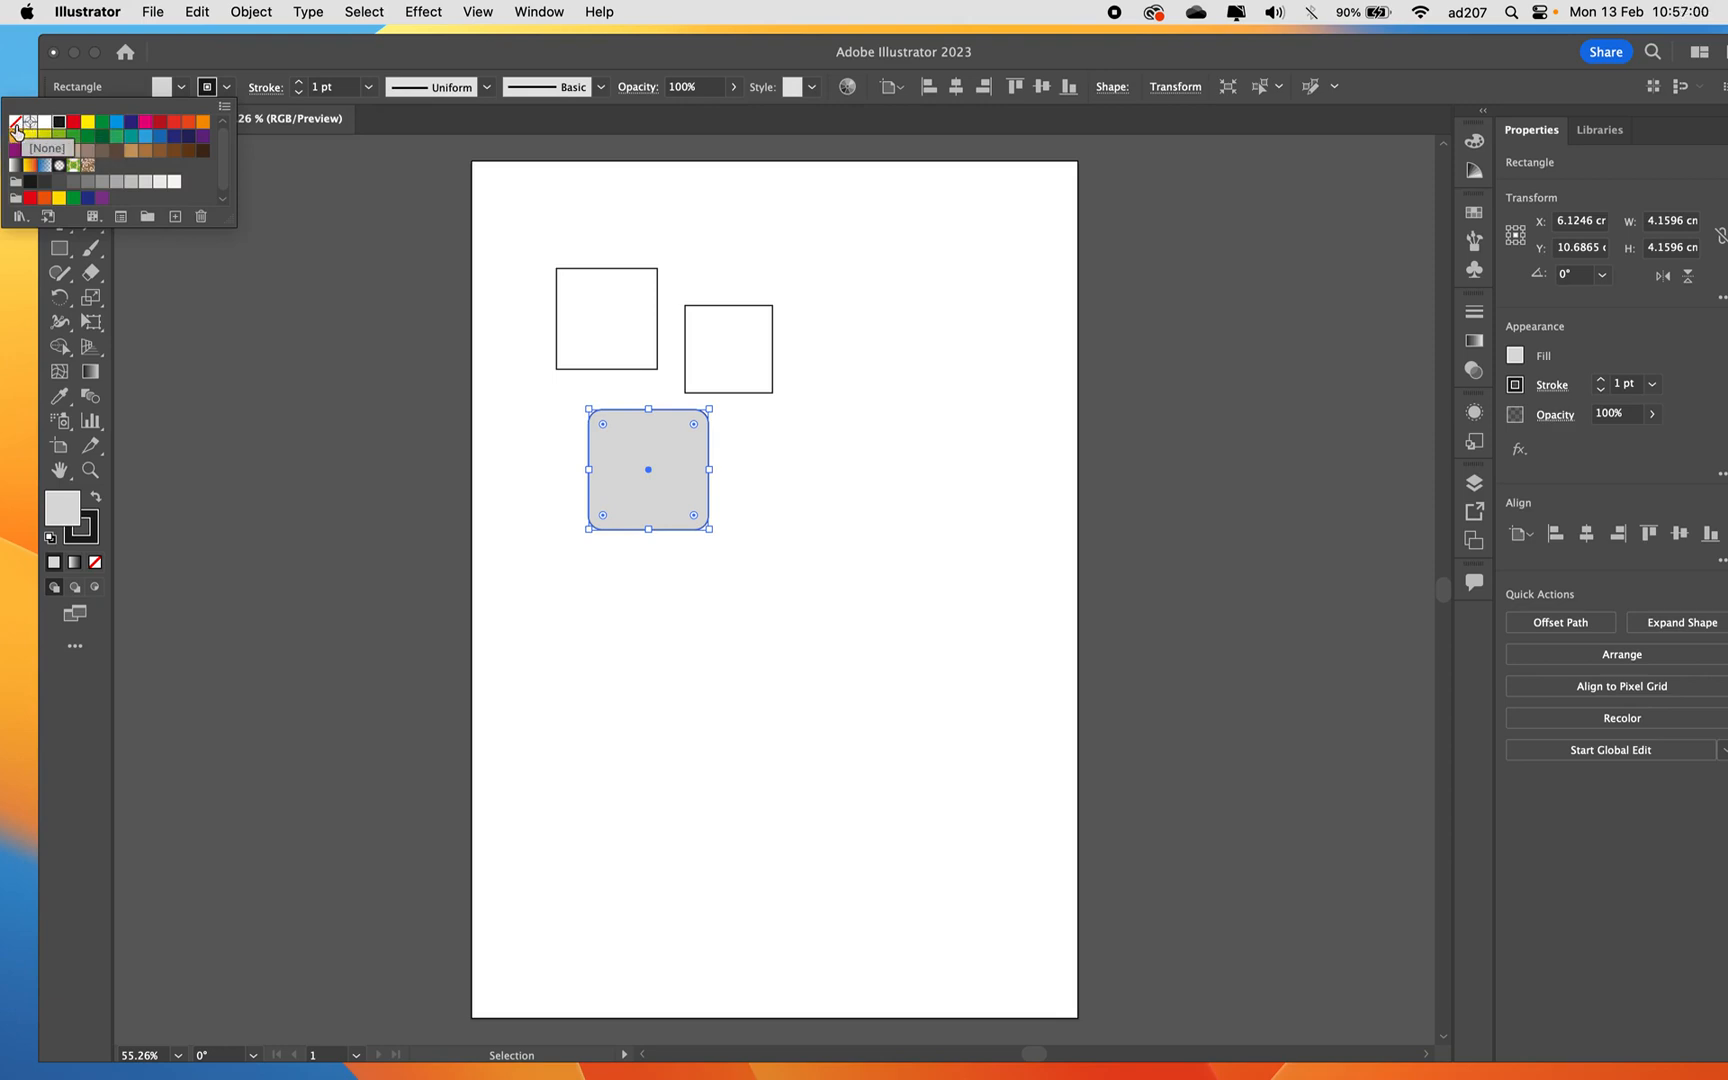
pyautogui.click(229, 90)
pyautogui.click(298, 82)
pyautogui.click(298, 82)
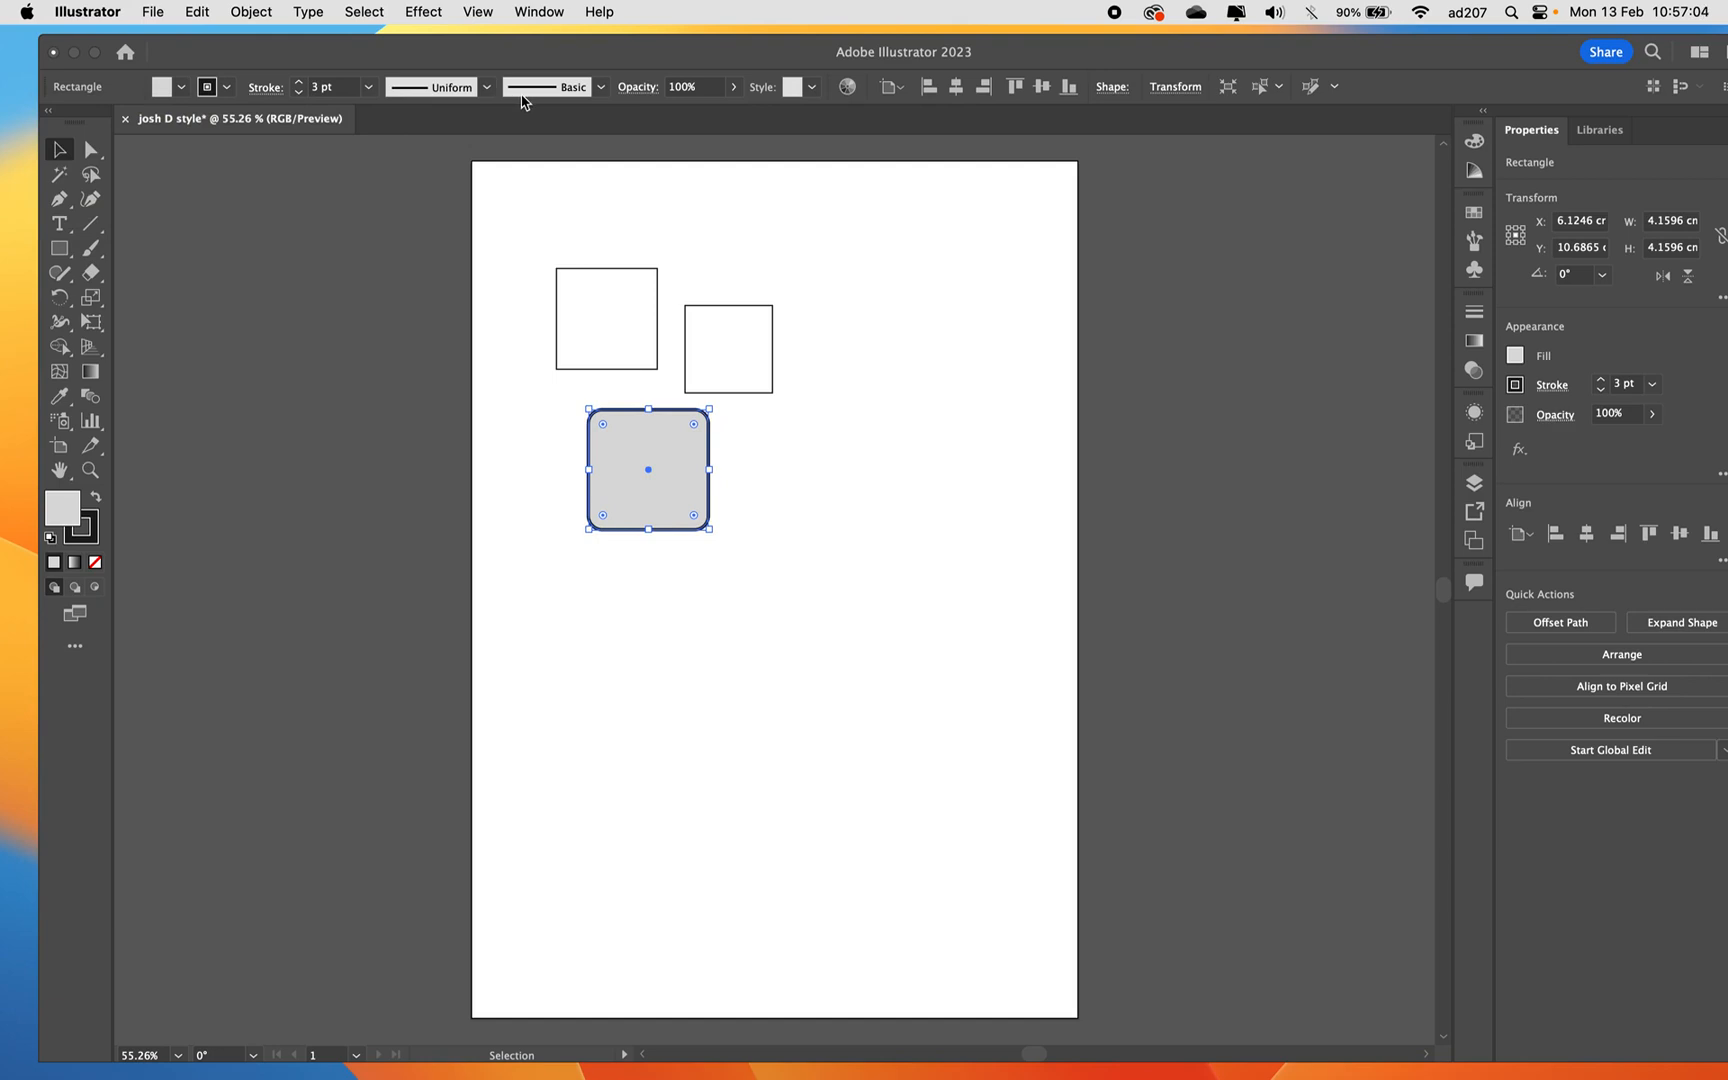
pyautogui.click(487, 88)
pyautogui.click(450, 147)
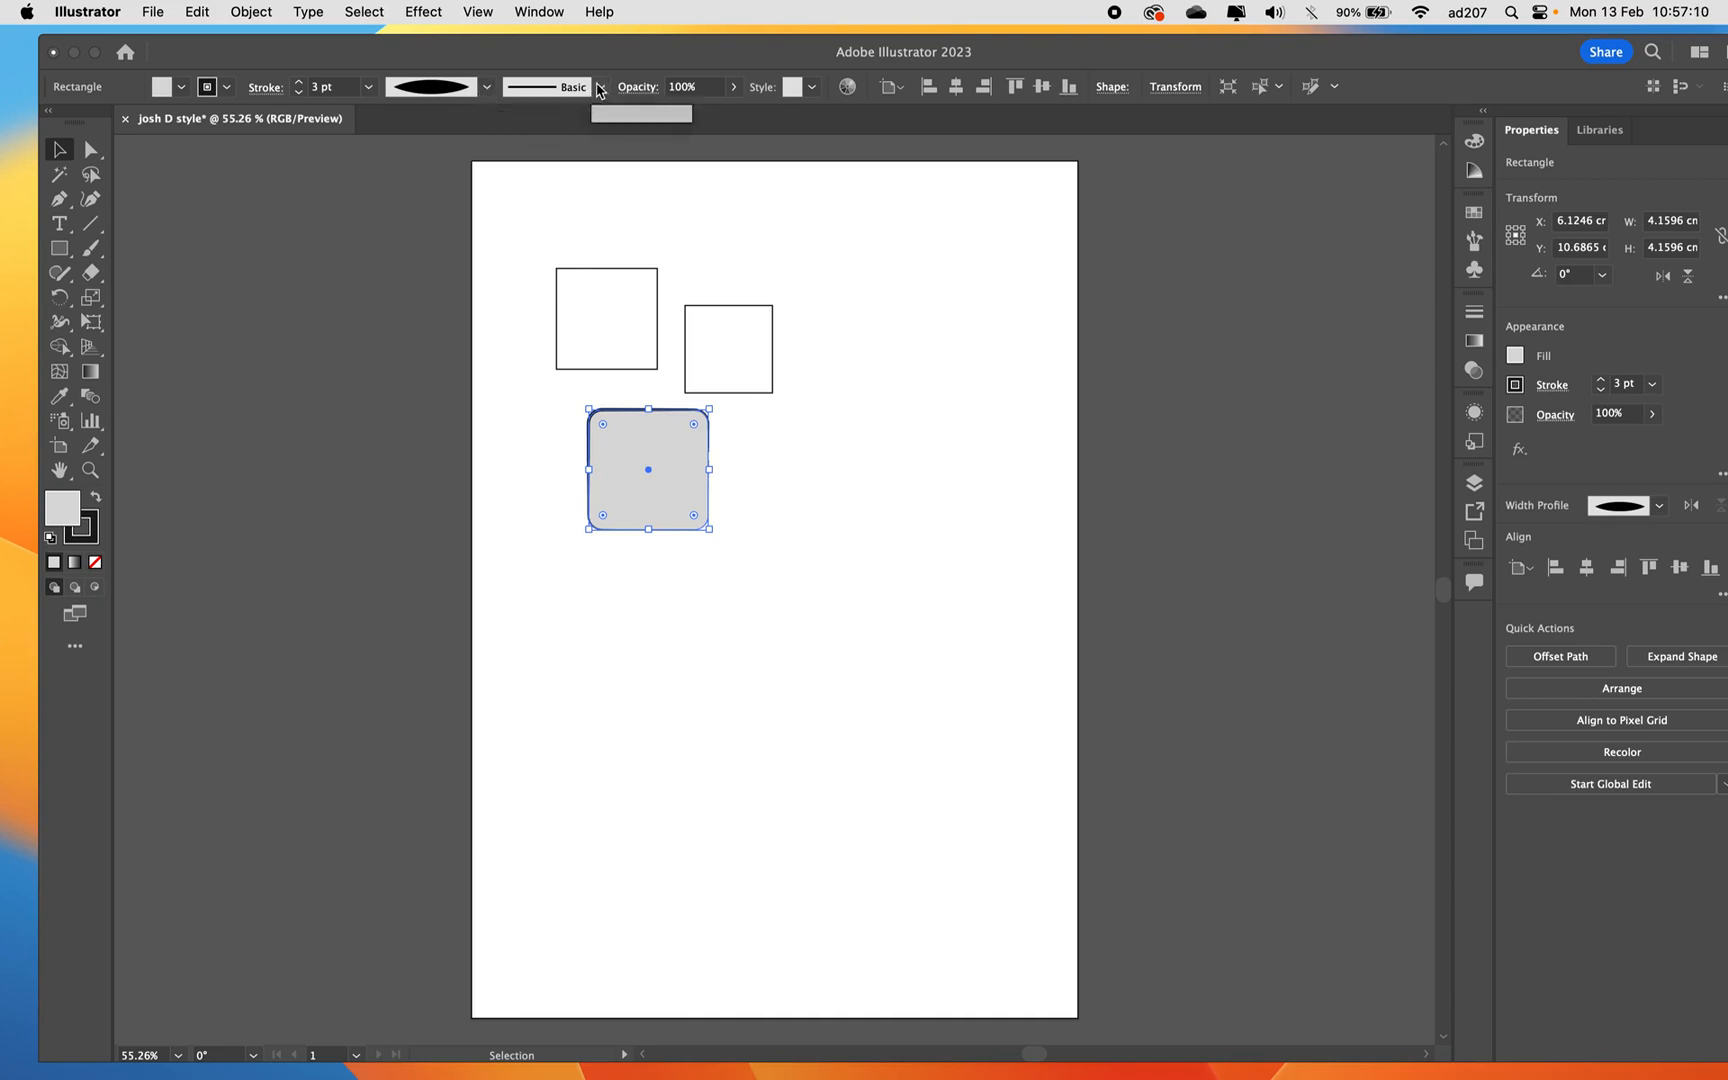
pyautogui.click(600, 88)
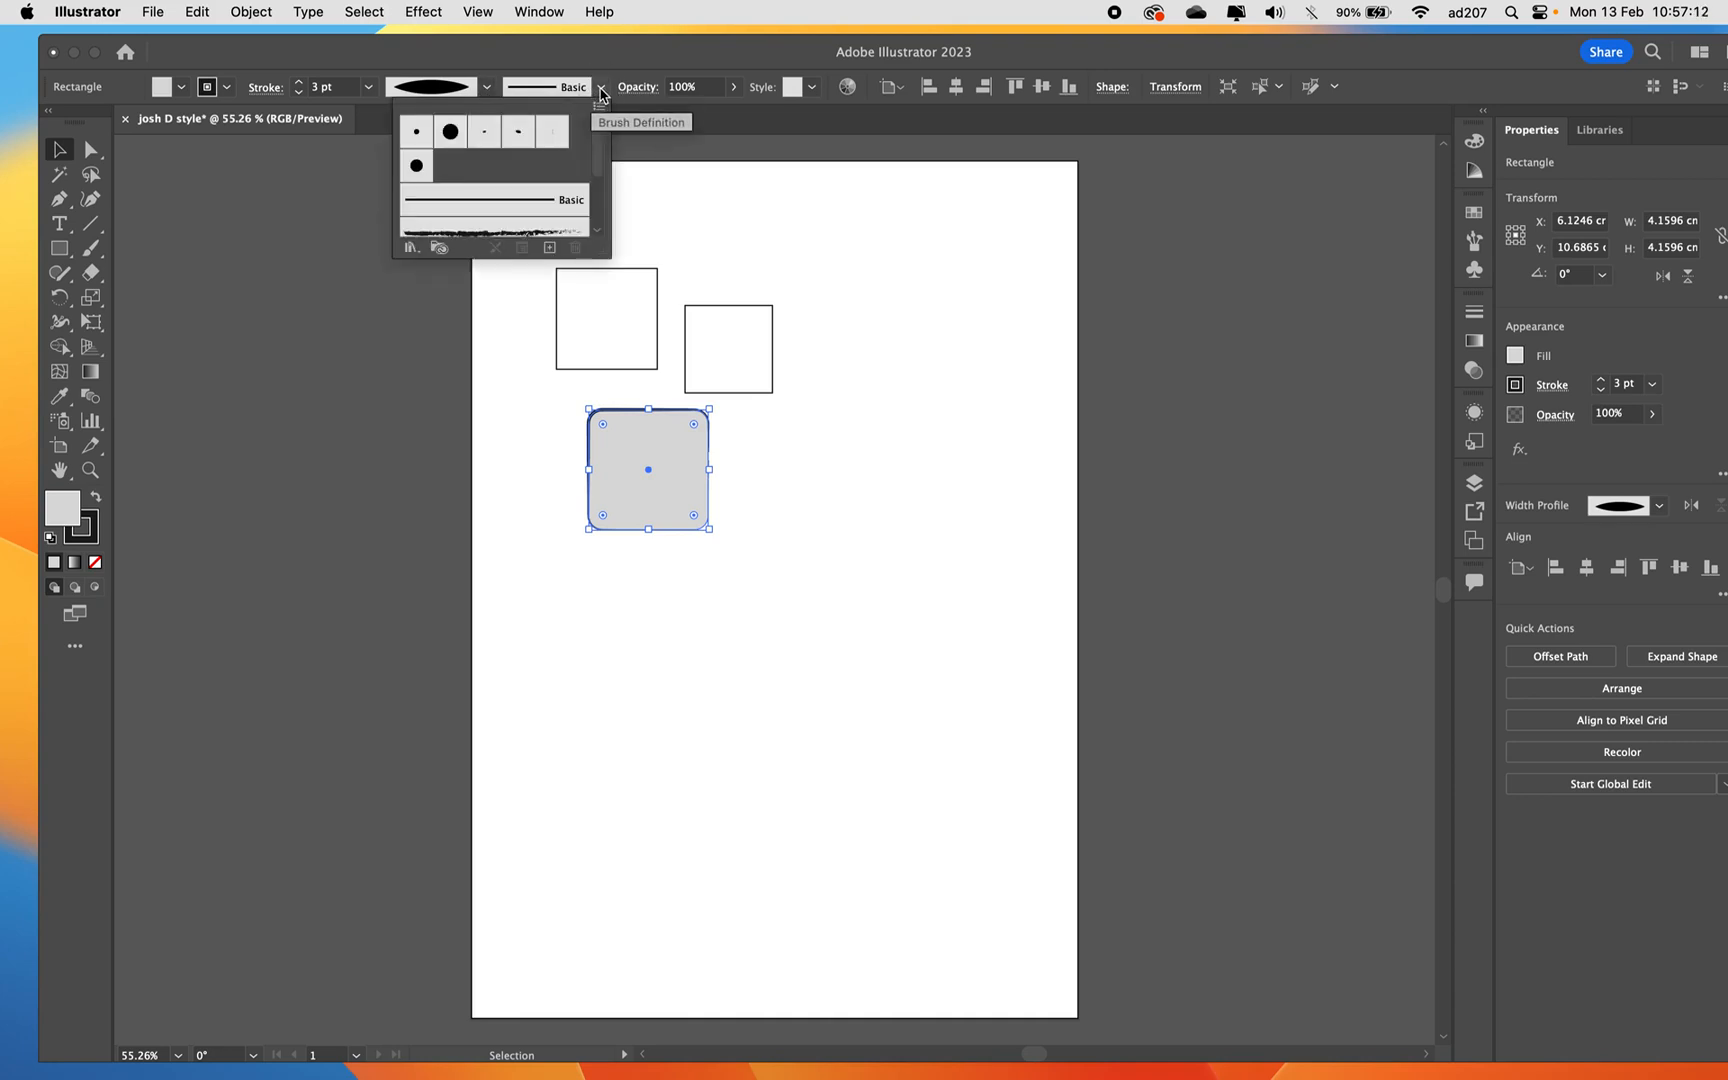
pyautogui.click(600, 88)
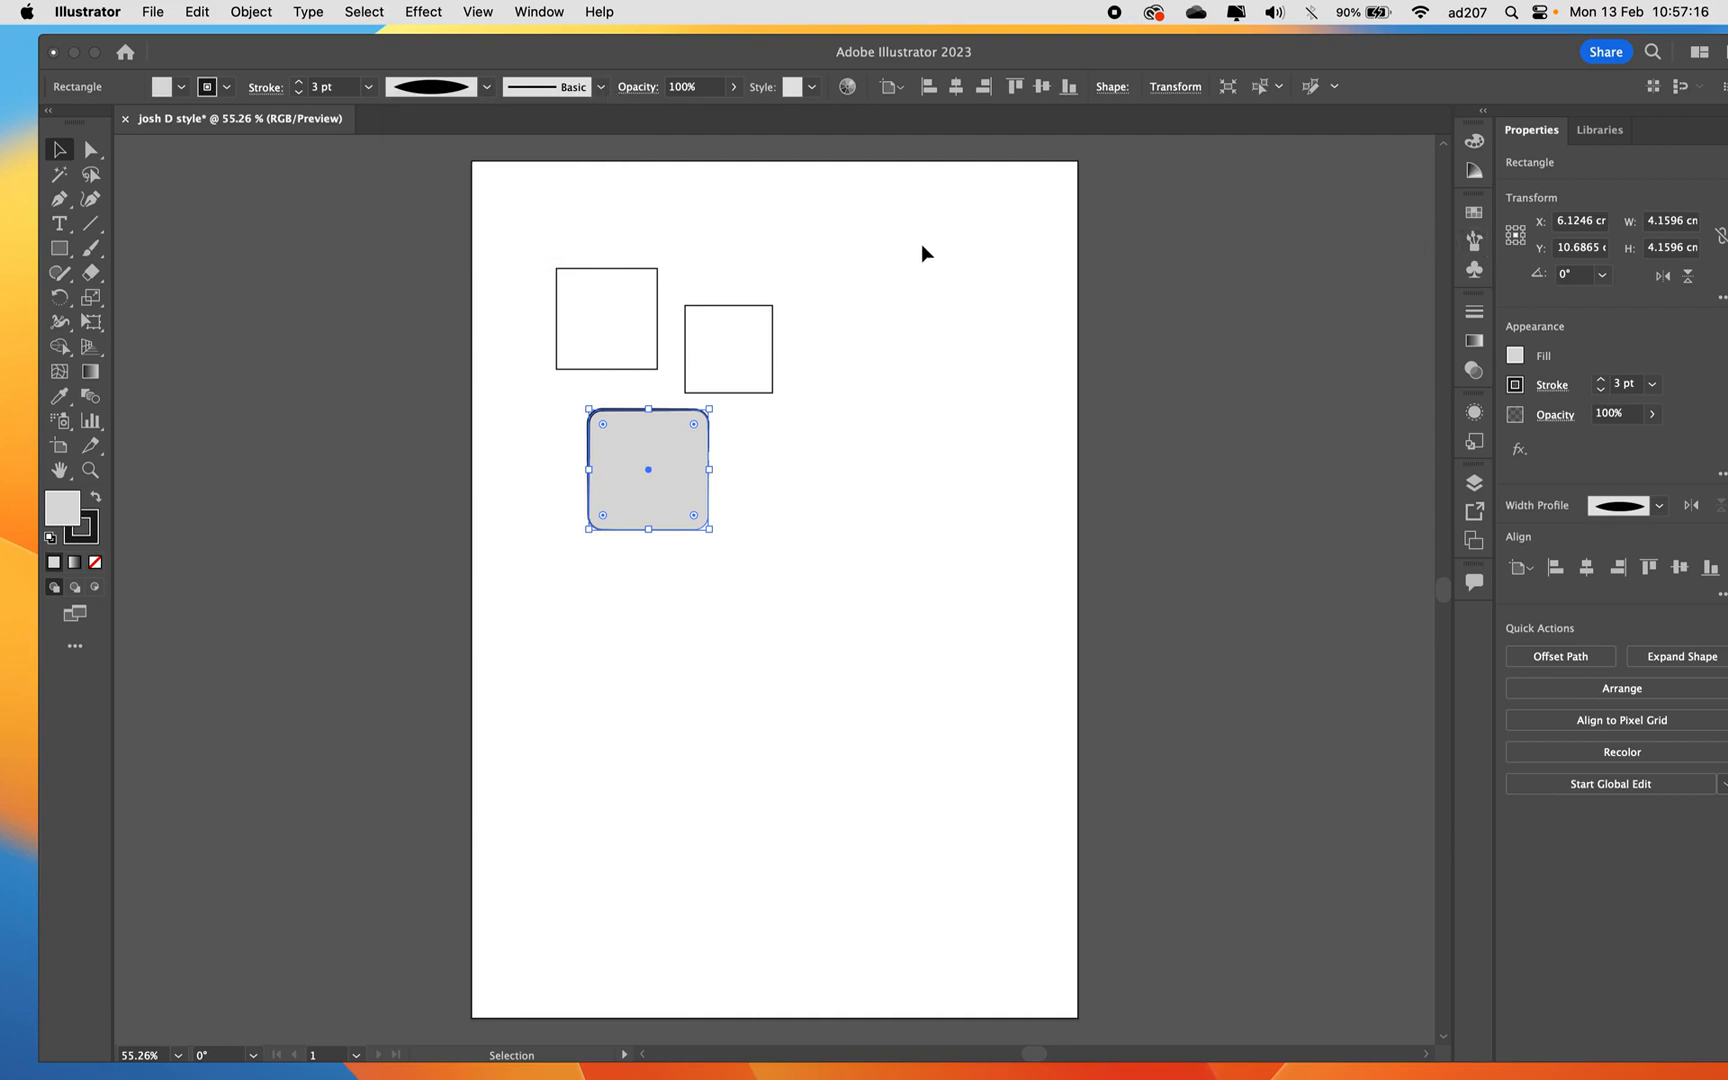
# Fill the upper-left square with medium gray and give it a 3 pt stroke with the lens-shaped width profile.
pyautogui.click(580, 341)
pyautogui.click(181, 87)
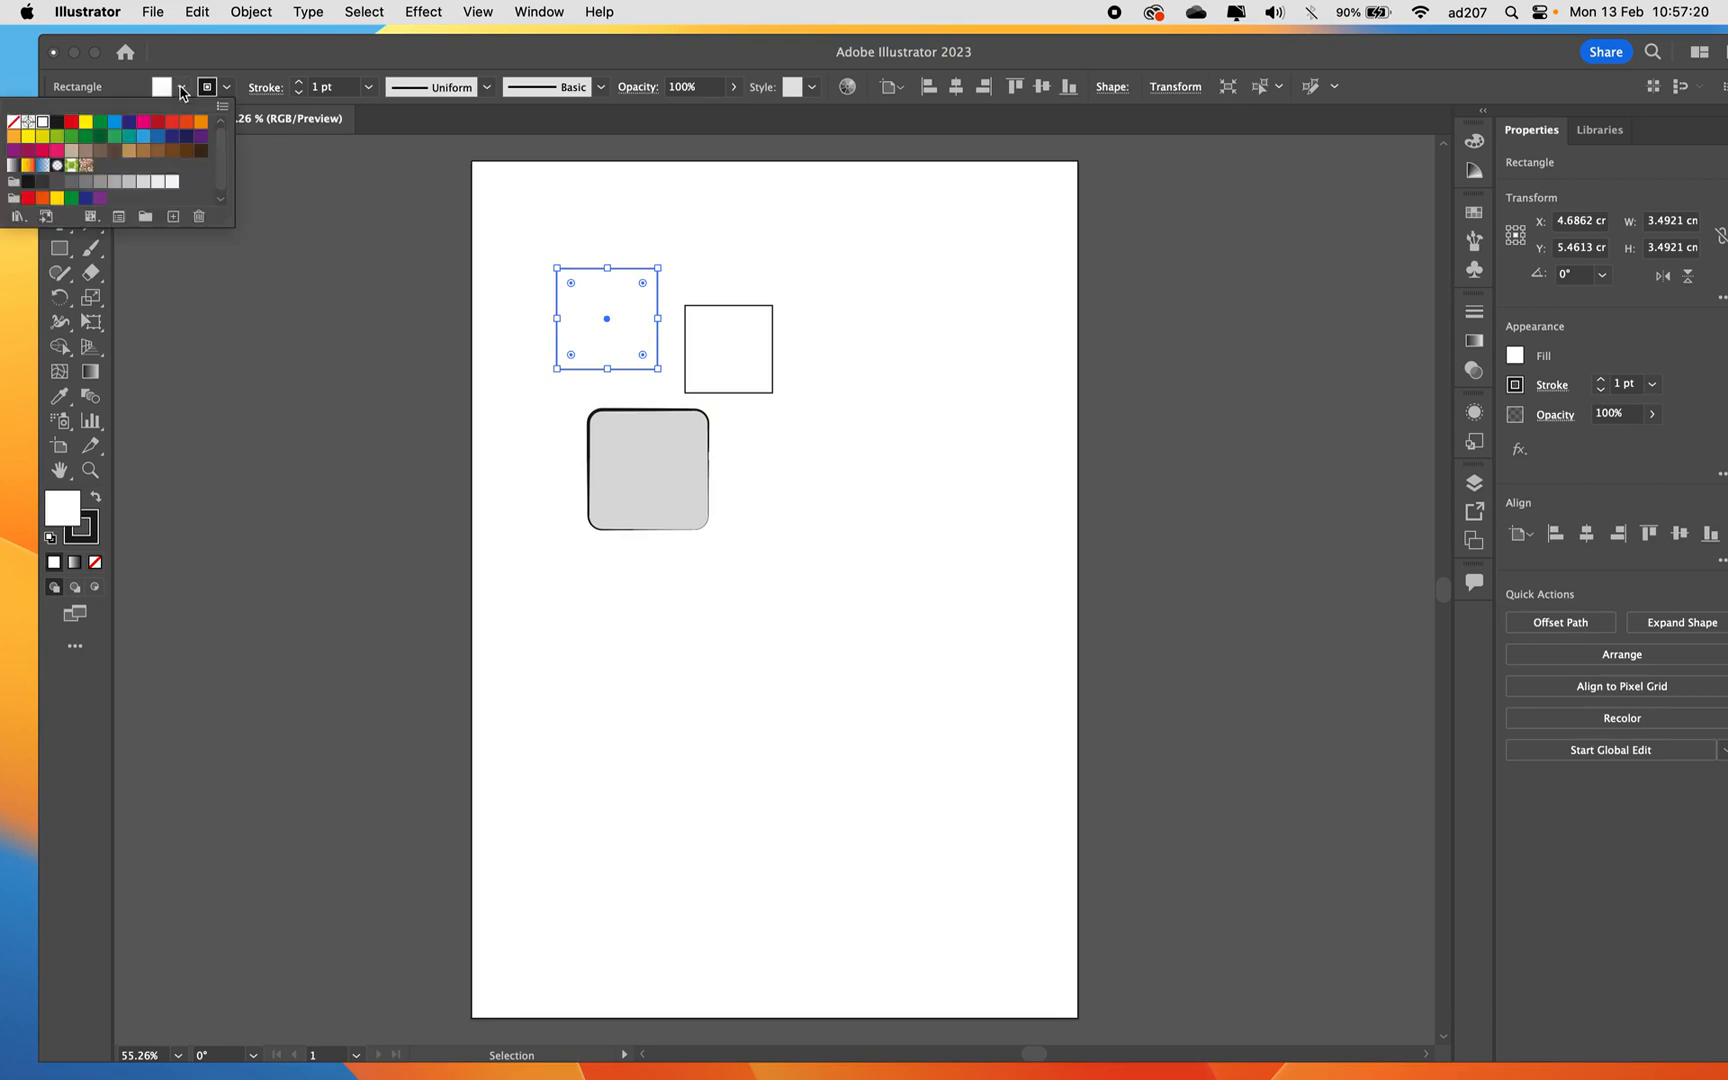
pyautogui.click(129, 181)
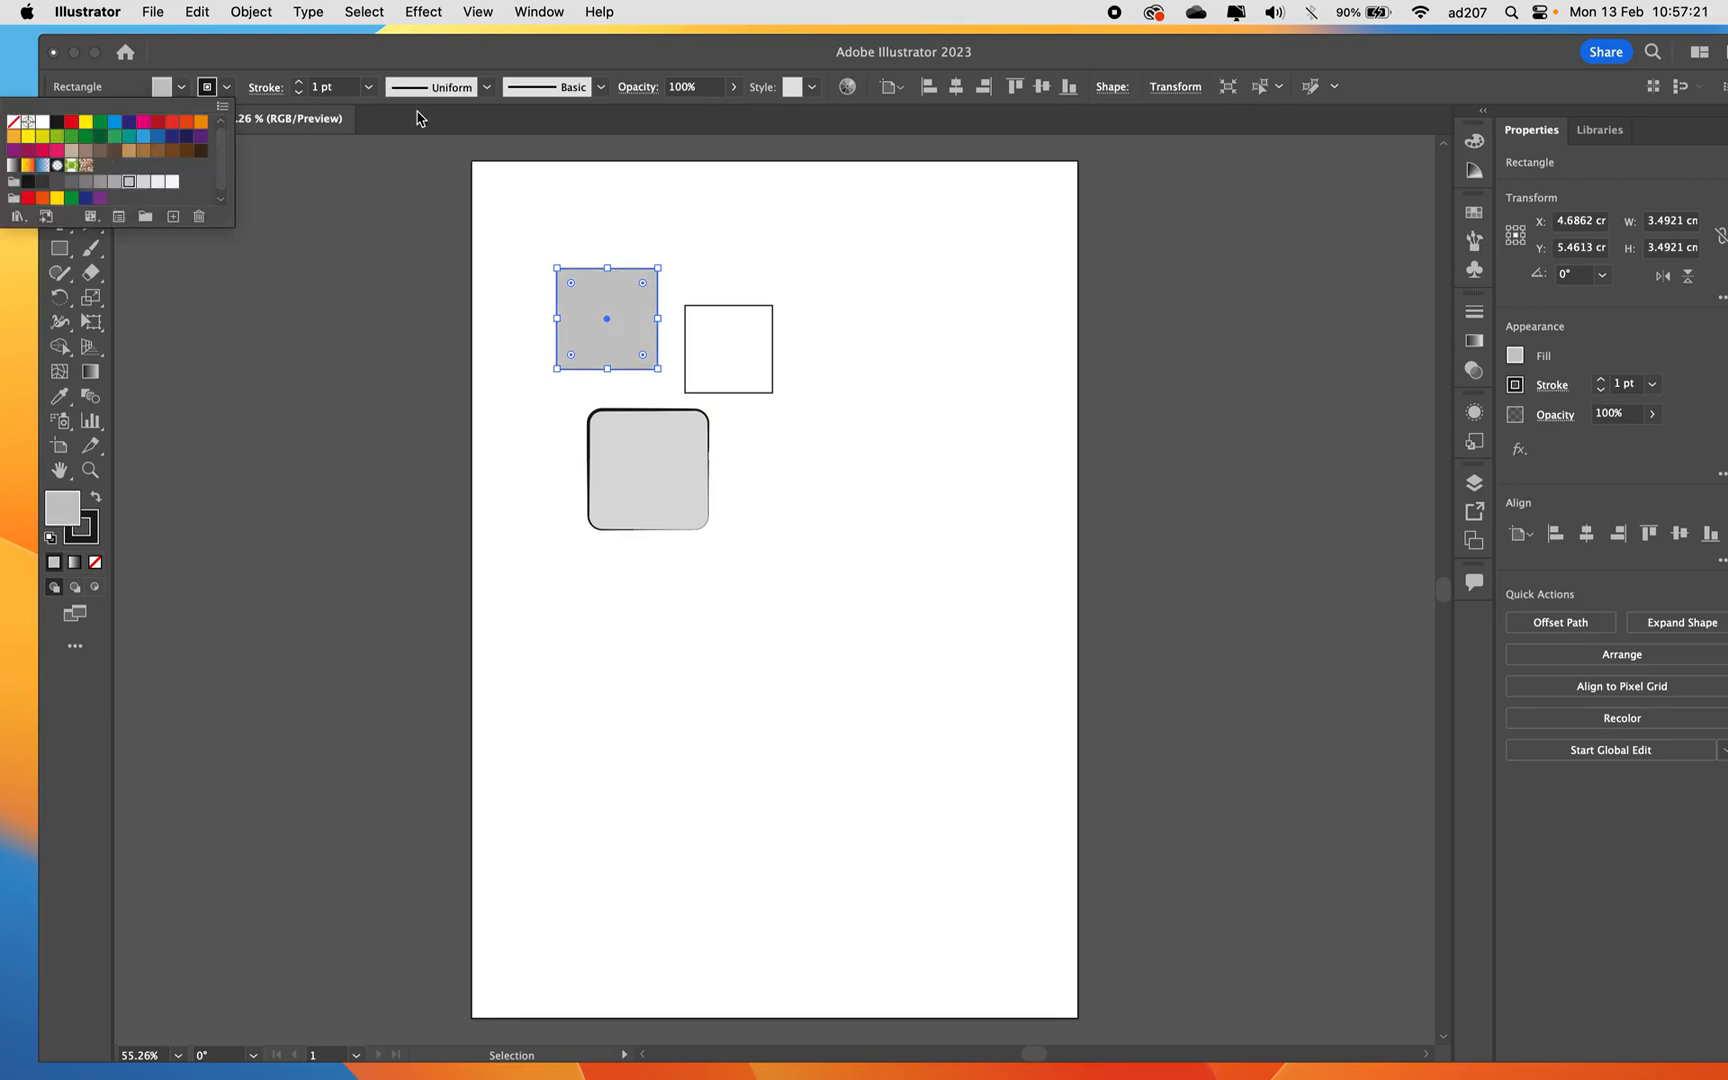
pyautogui.click(297, 83)
pyautogui.click(297, 83)
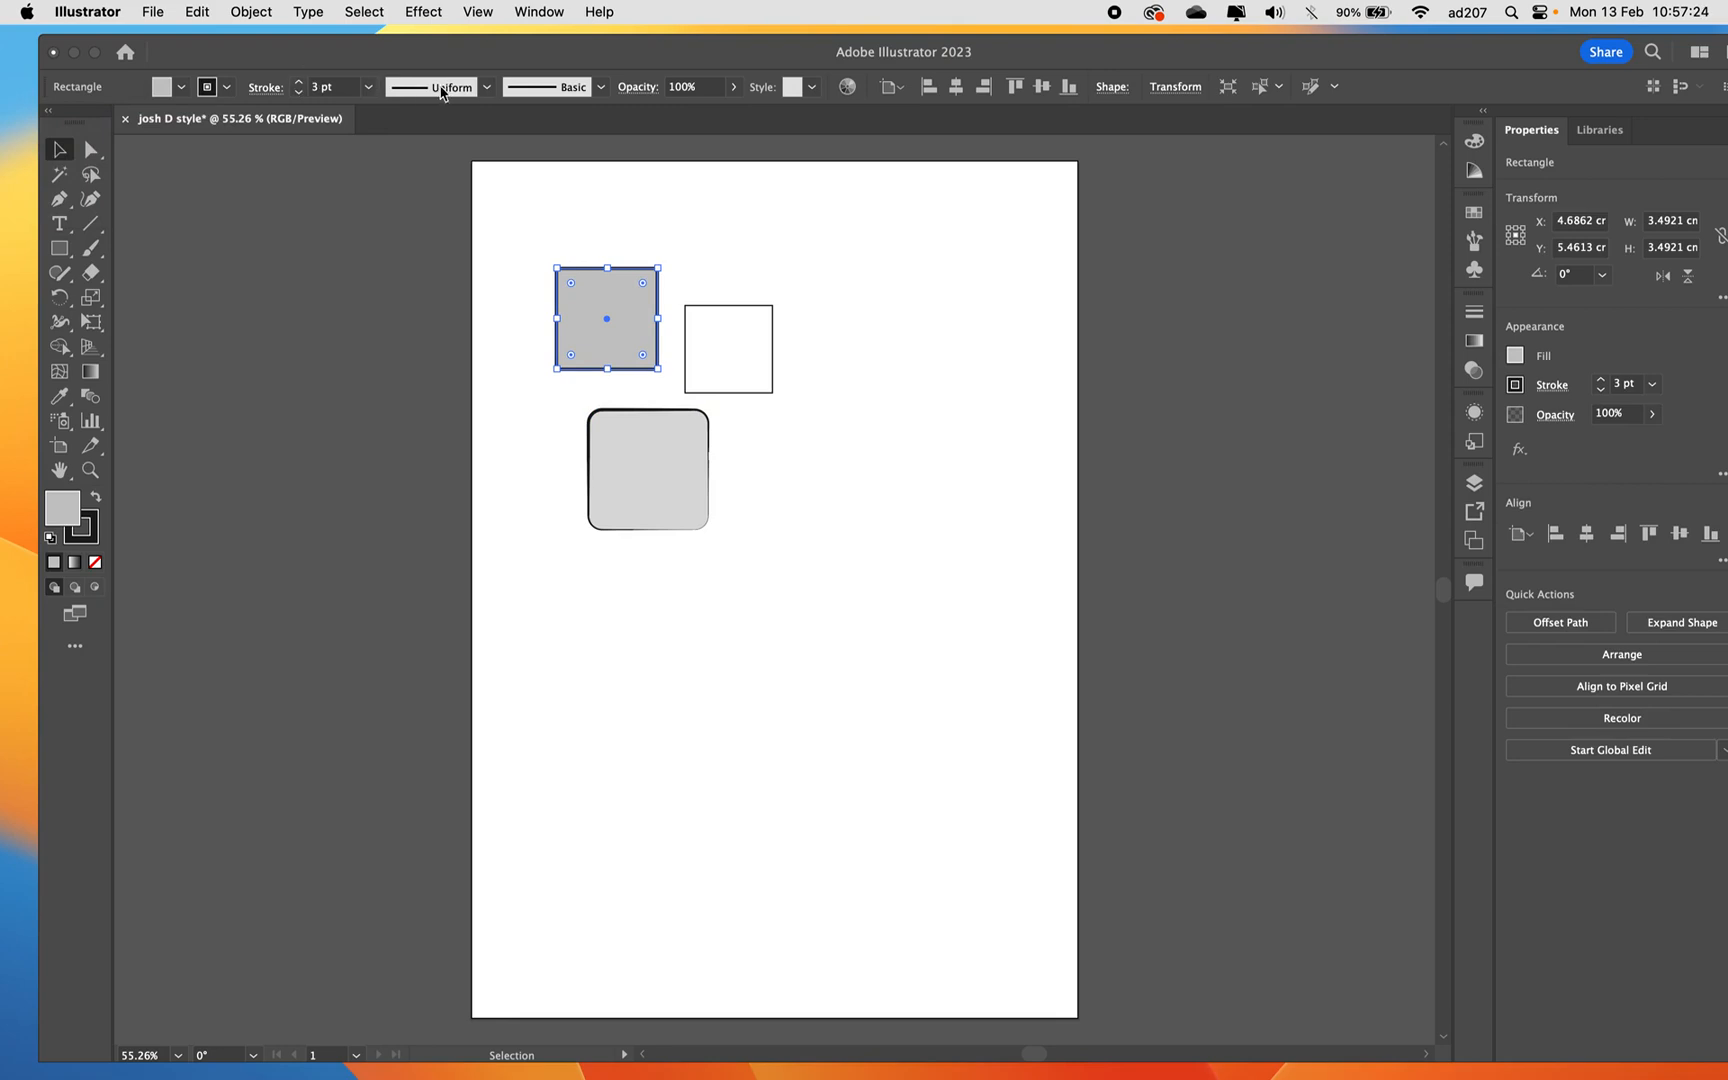
pyautogui.click(485, 88)
pyautogui.click(450, 155)
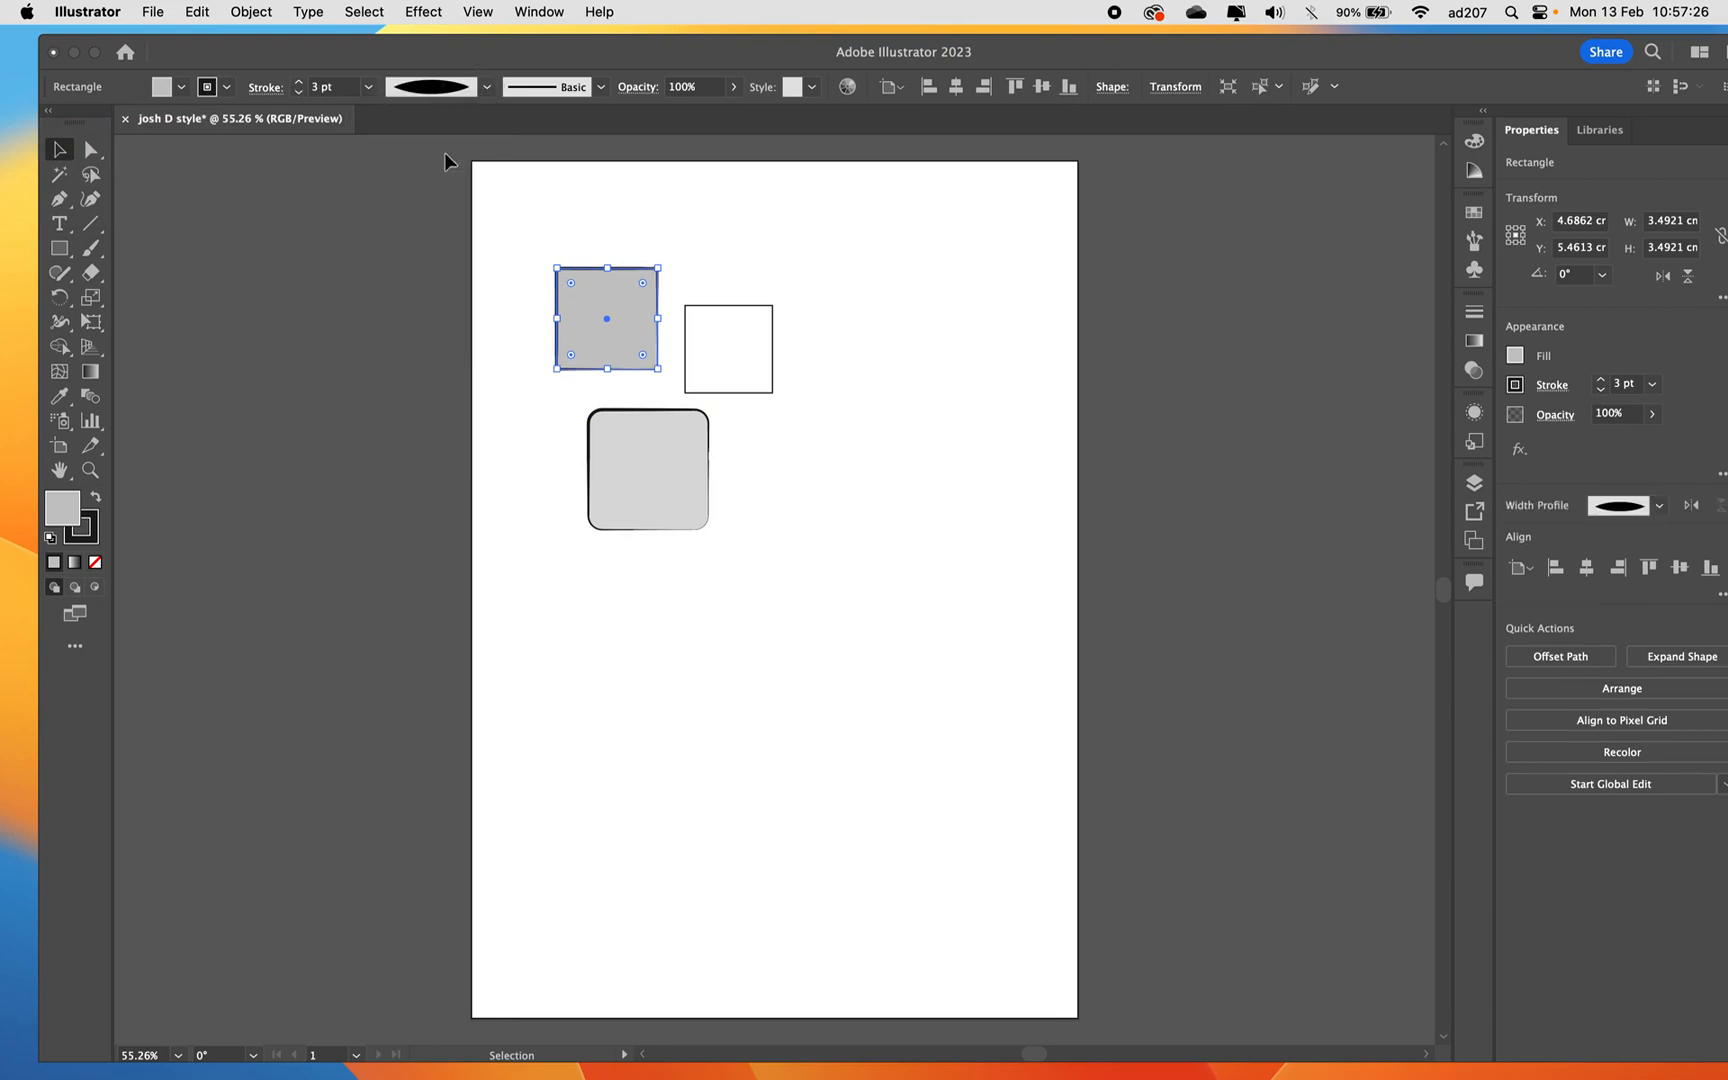
# Thicken the medium gray square's stroke and give the white square a 6 pt stroke with the double-bulge width profile.
pyautogui.click(298, 83)
pyautogui.click(708, 326)
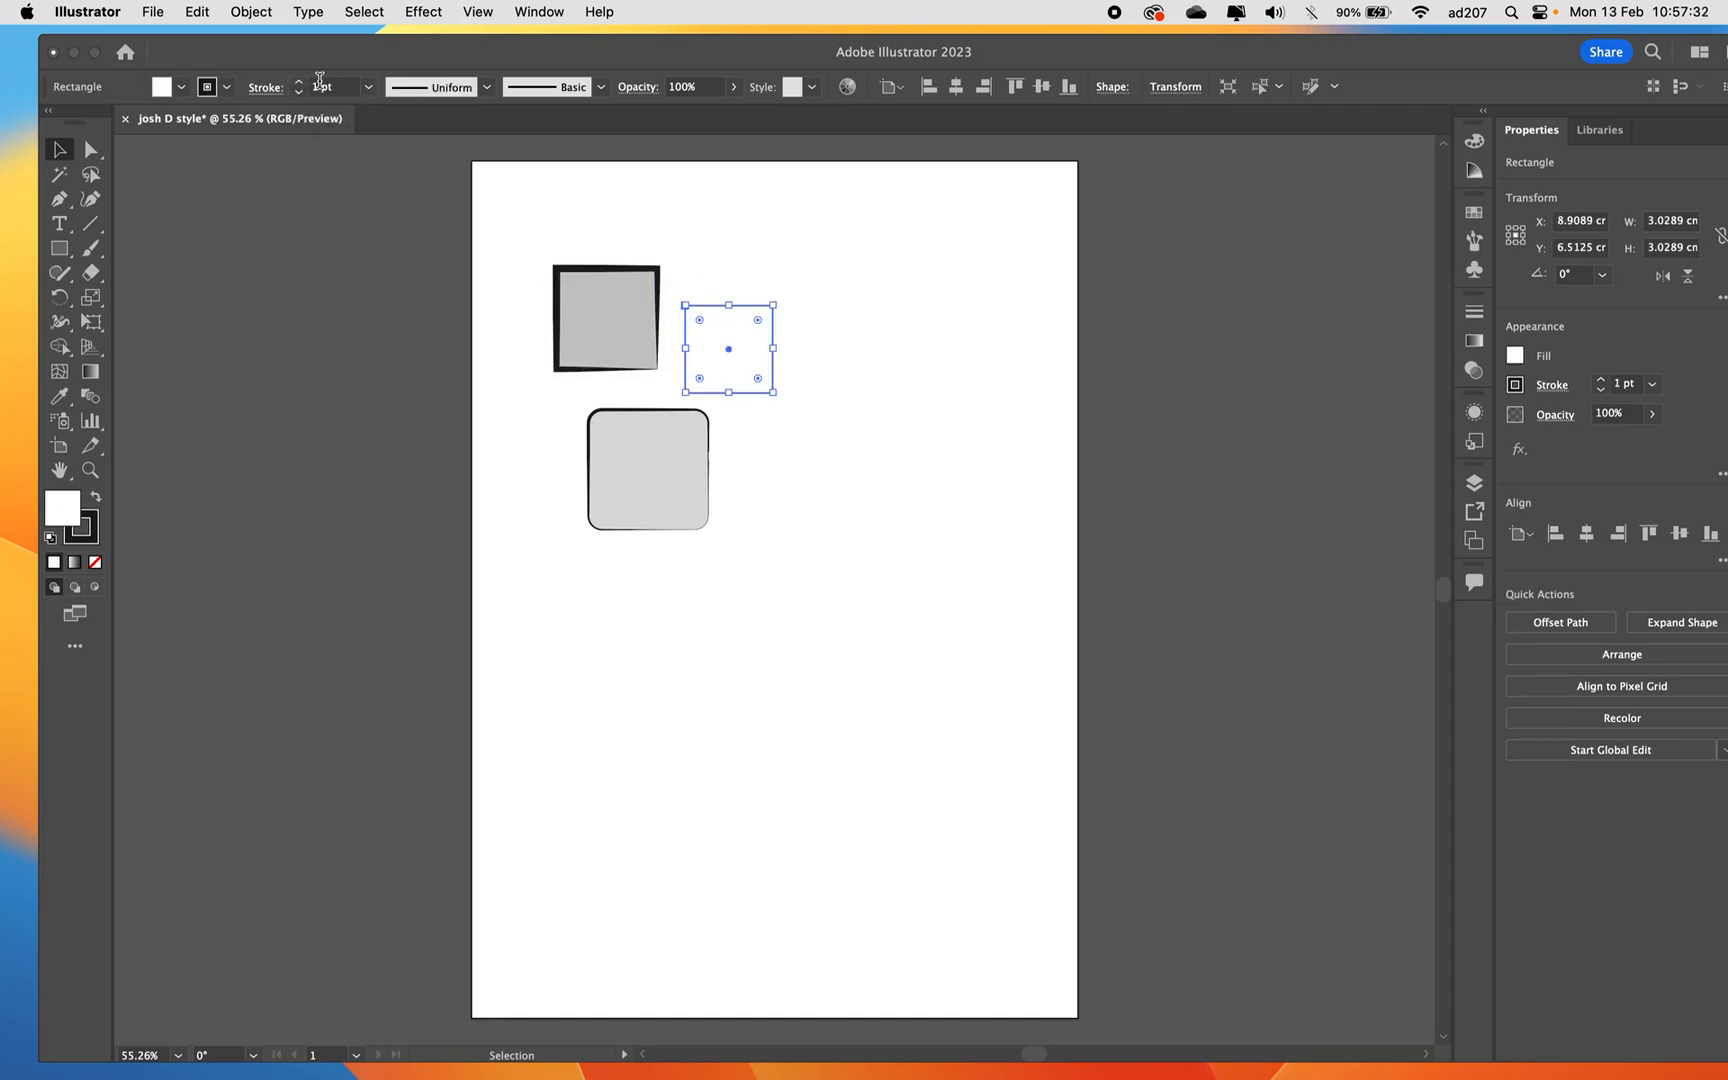
pyautogui.click(299, 82)
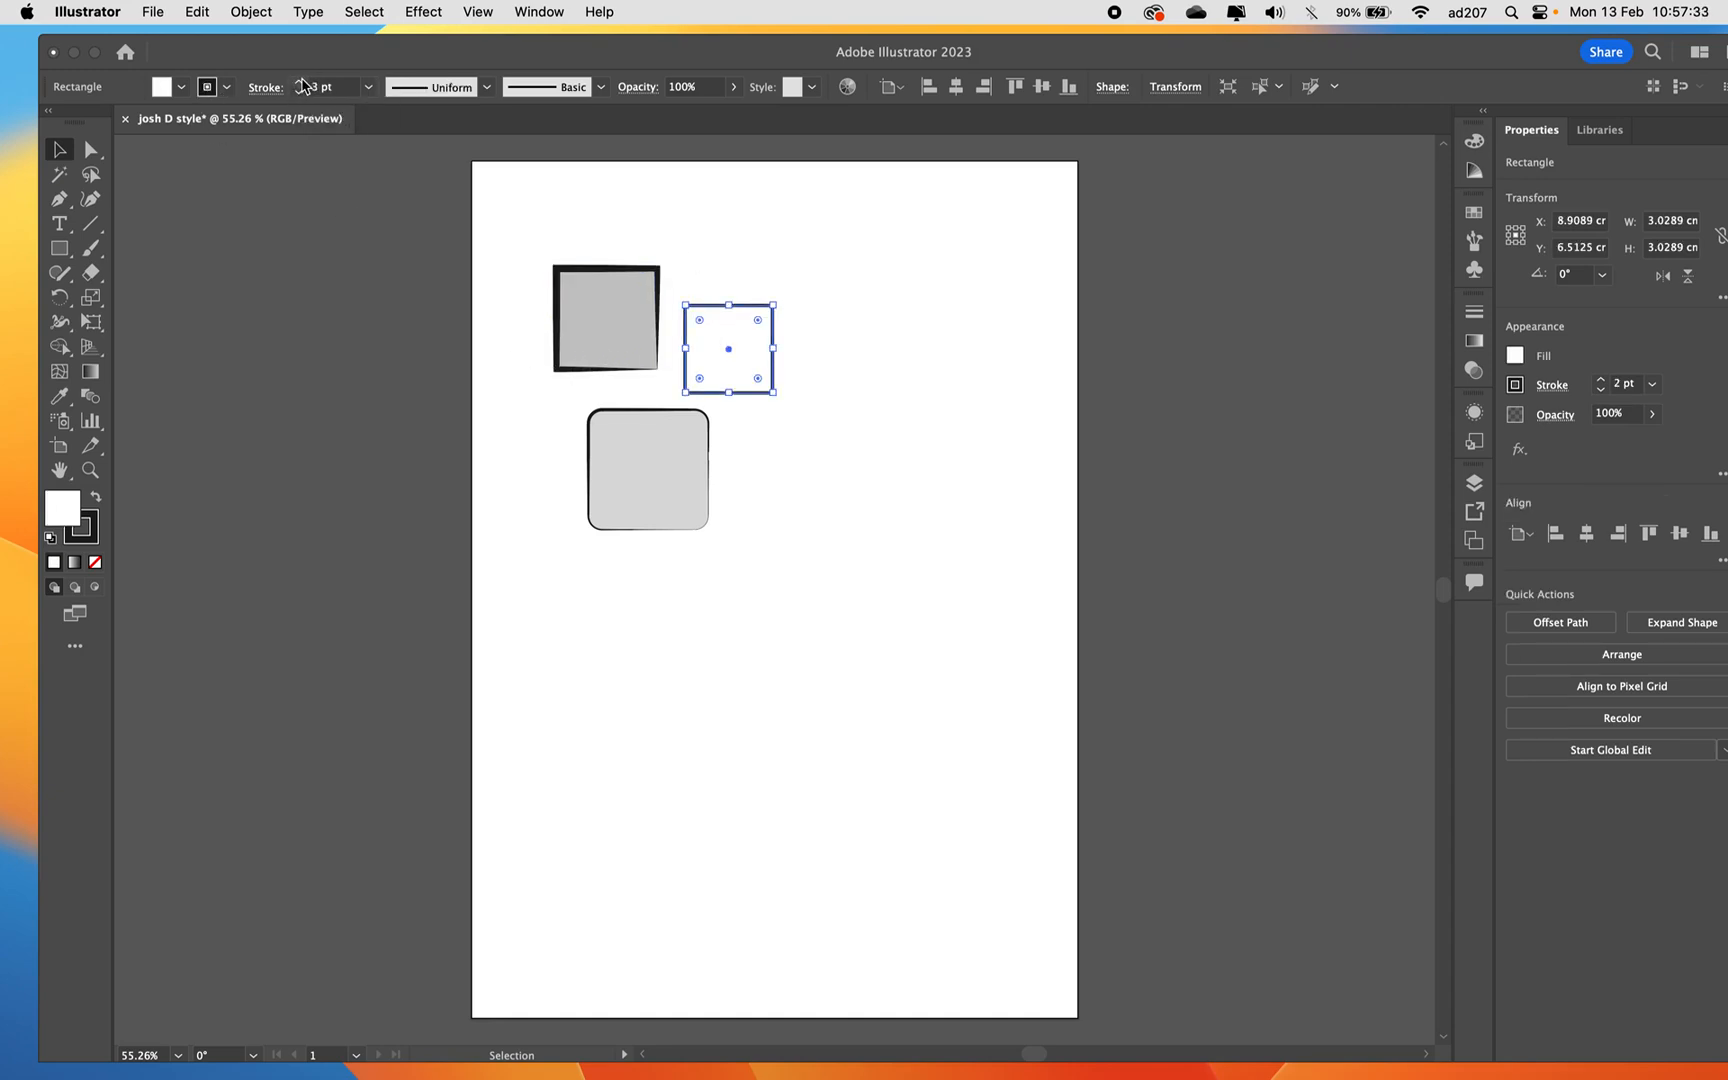
pyautogui.click(487, 87)
pyautogui.click(424, 187)
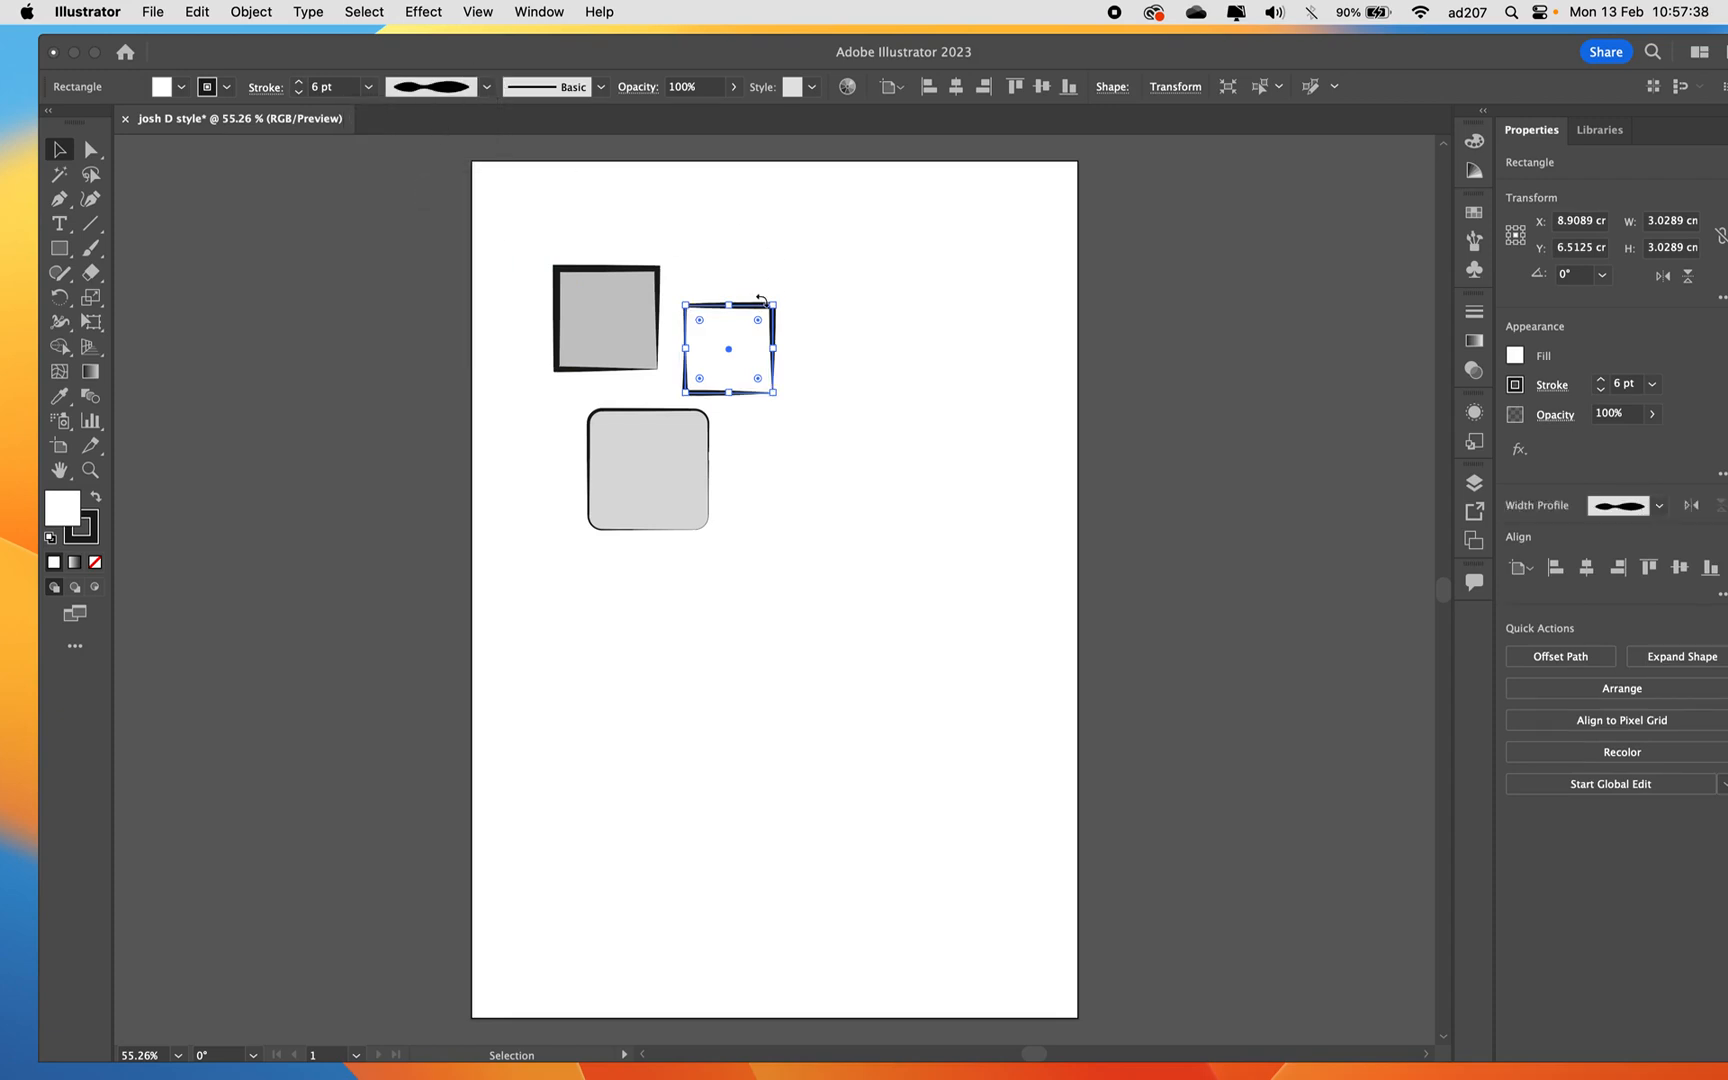
# Round the corners of the white and medium gray squares and shift the three squares slightly closer together.
pyautogui.moveTo(759, 321); pyautogui.dragTo(753, 321)
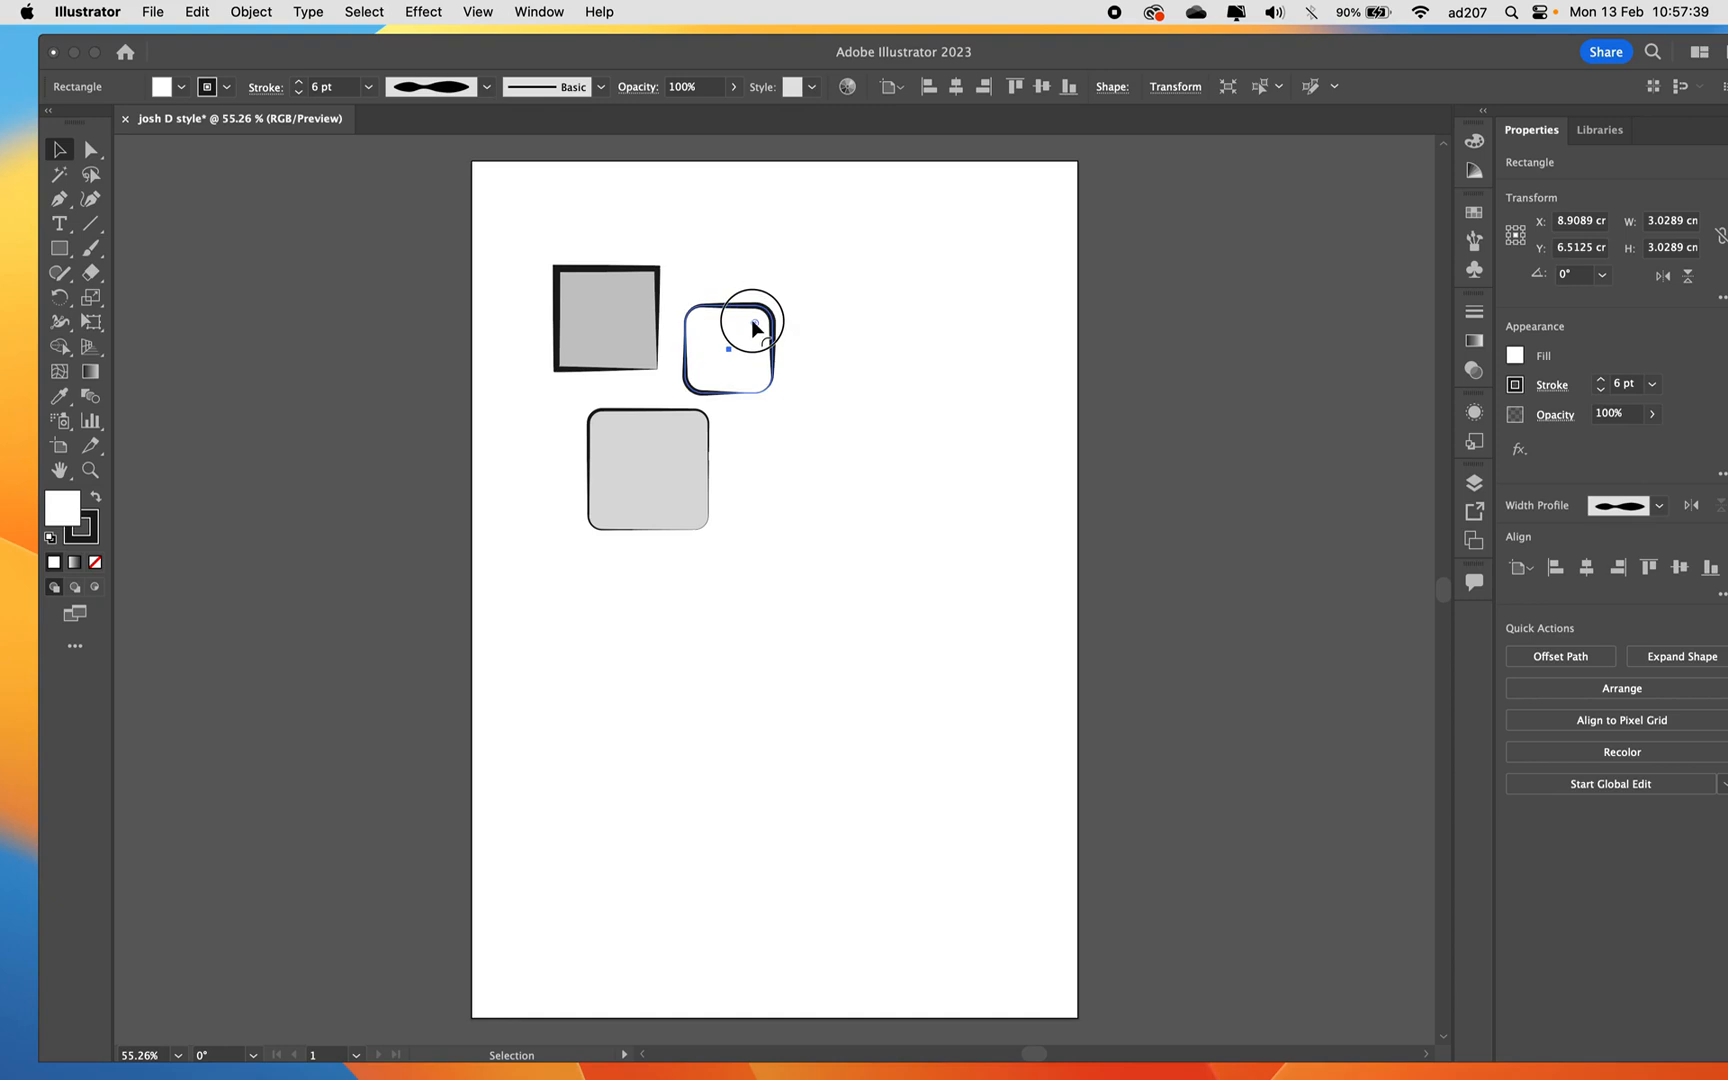
pyautogui.click(628, 316)
pyautogui.moveTo(649, 284)
pyautogui.mouseDown()
pyautogui.moveTo(633, 369)
pyautogui.moveTo(718, 386)
pyautogui.mouseUp()
pyautogui.moveTo(655, 460); pyautogui.dragTo(669, 463)
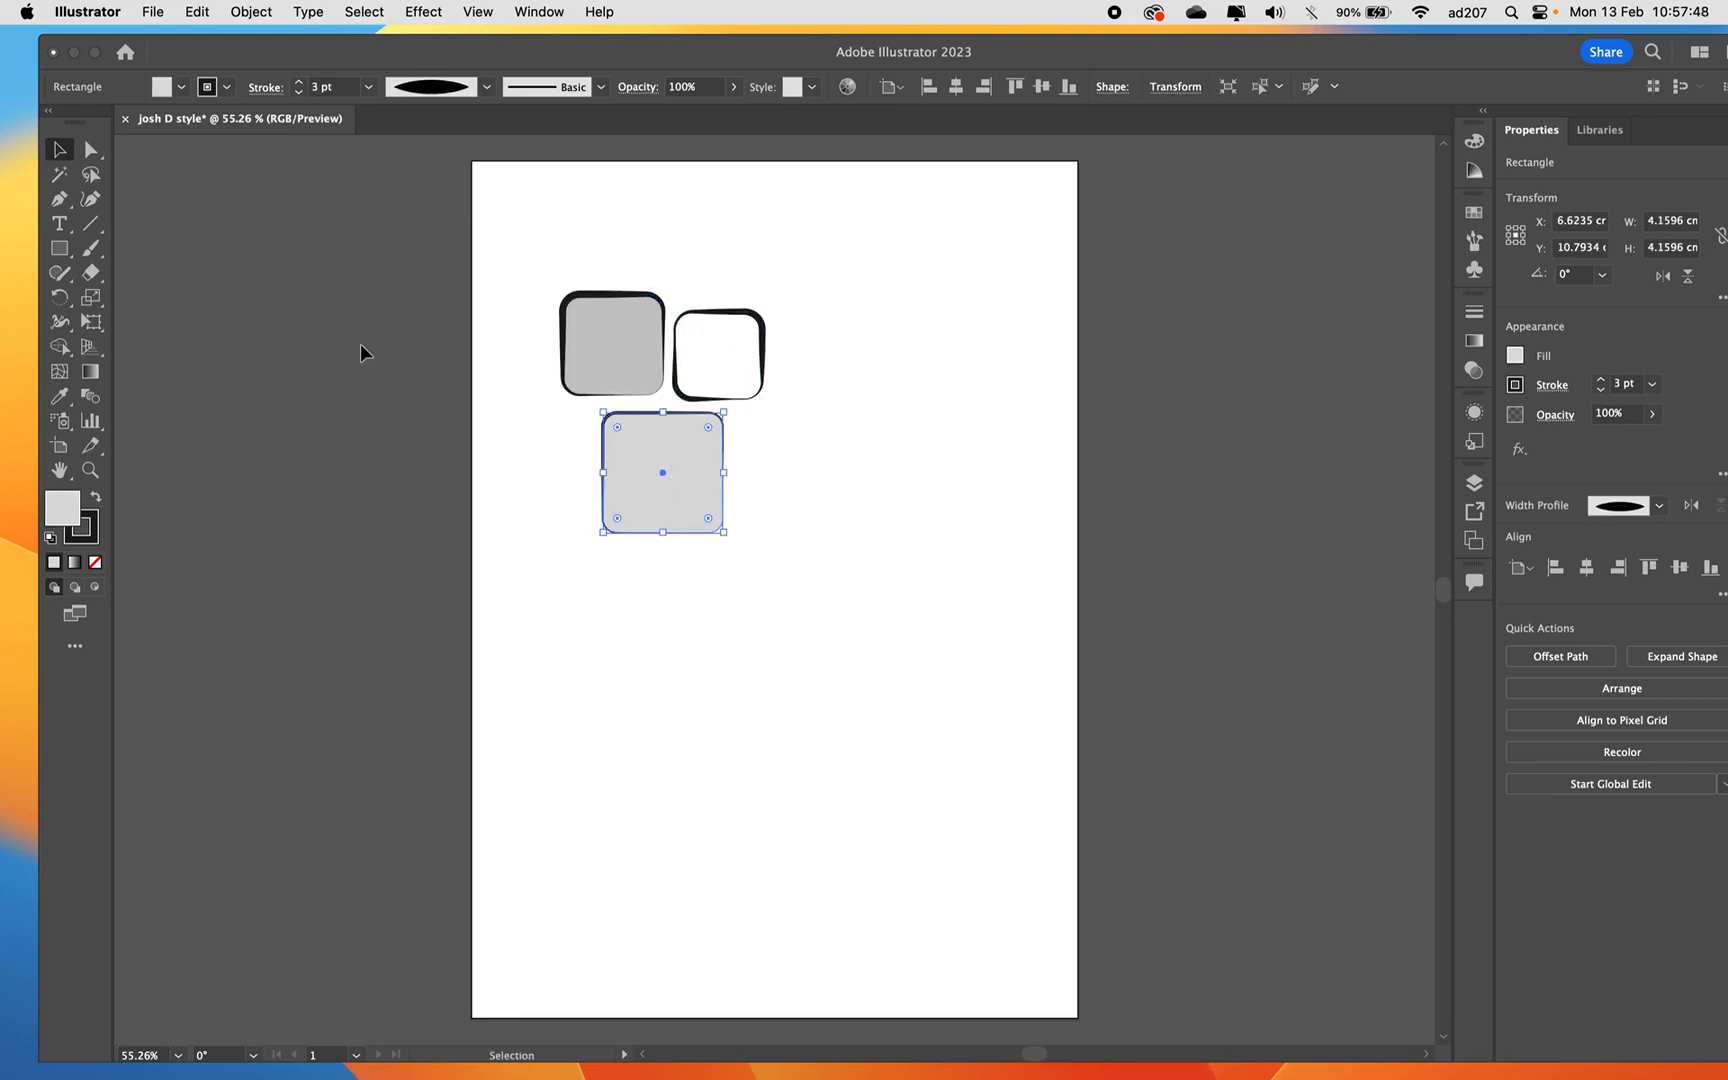
# Reshape the light gray square with Direct Selection by moving its lower-right anchor points into an angled, cut-off corner.
pyautogui.moveTo(59, 248)
pyautogui.mouseDown()
pyautogui.moveTo(149, 320)
pyautogui.moveTo(101, 248)
pyautogui.moveTo(62, 248)
pyautogui.mouseUp()
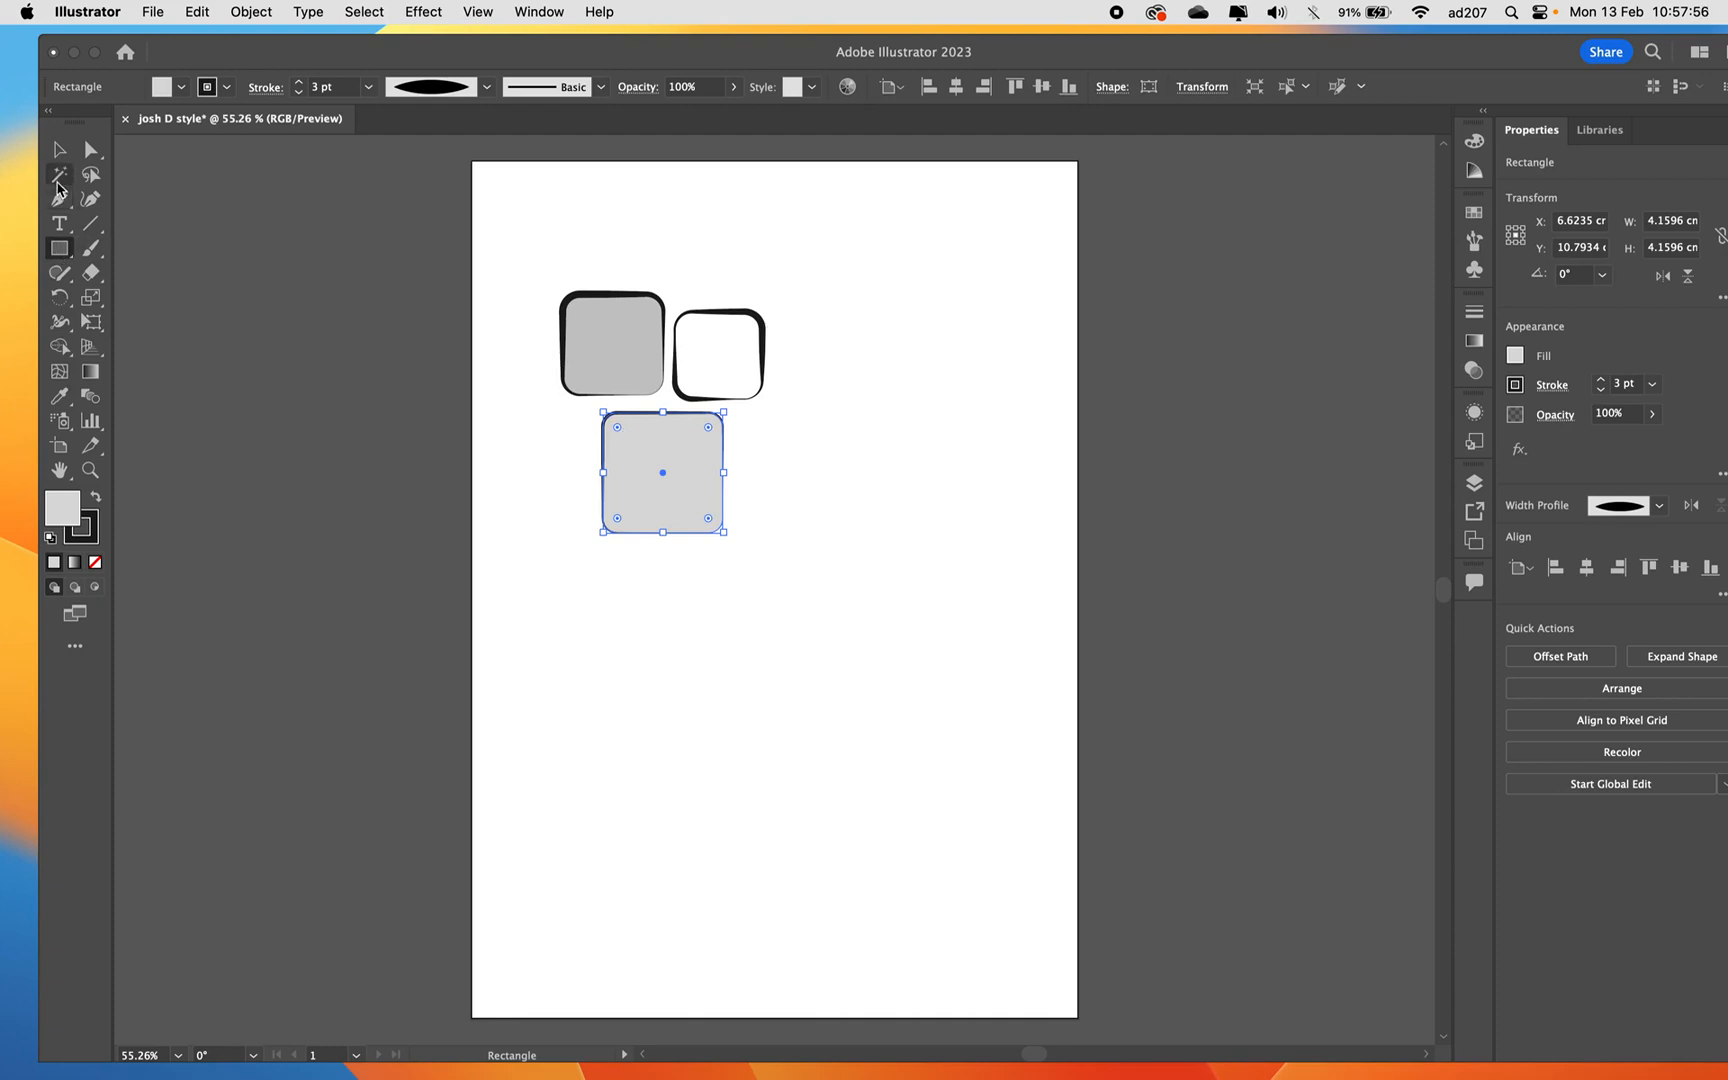
pyautogui.click(90, 151)
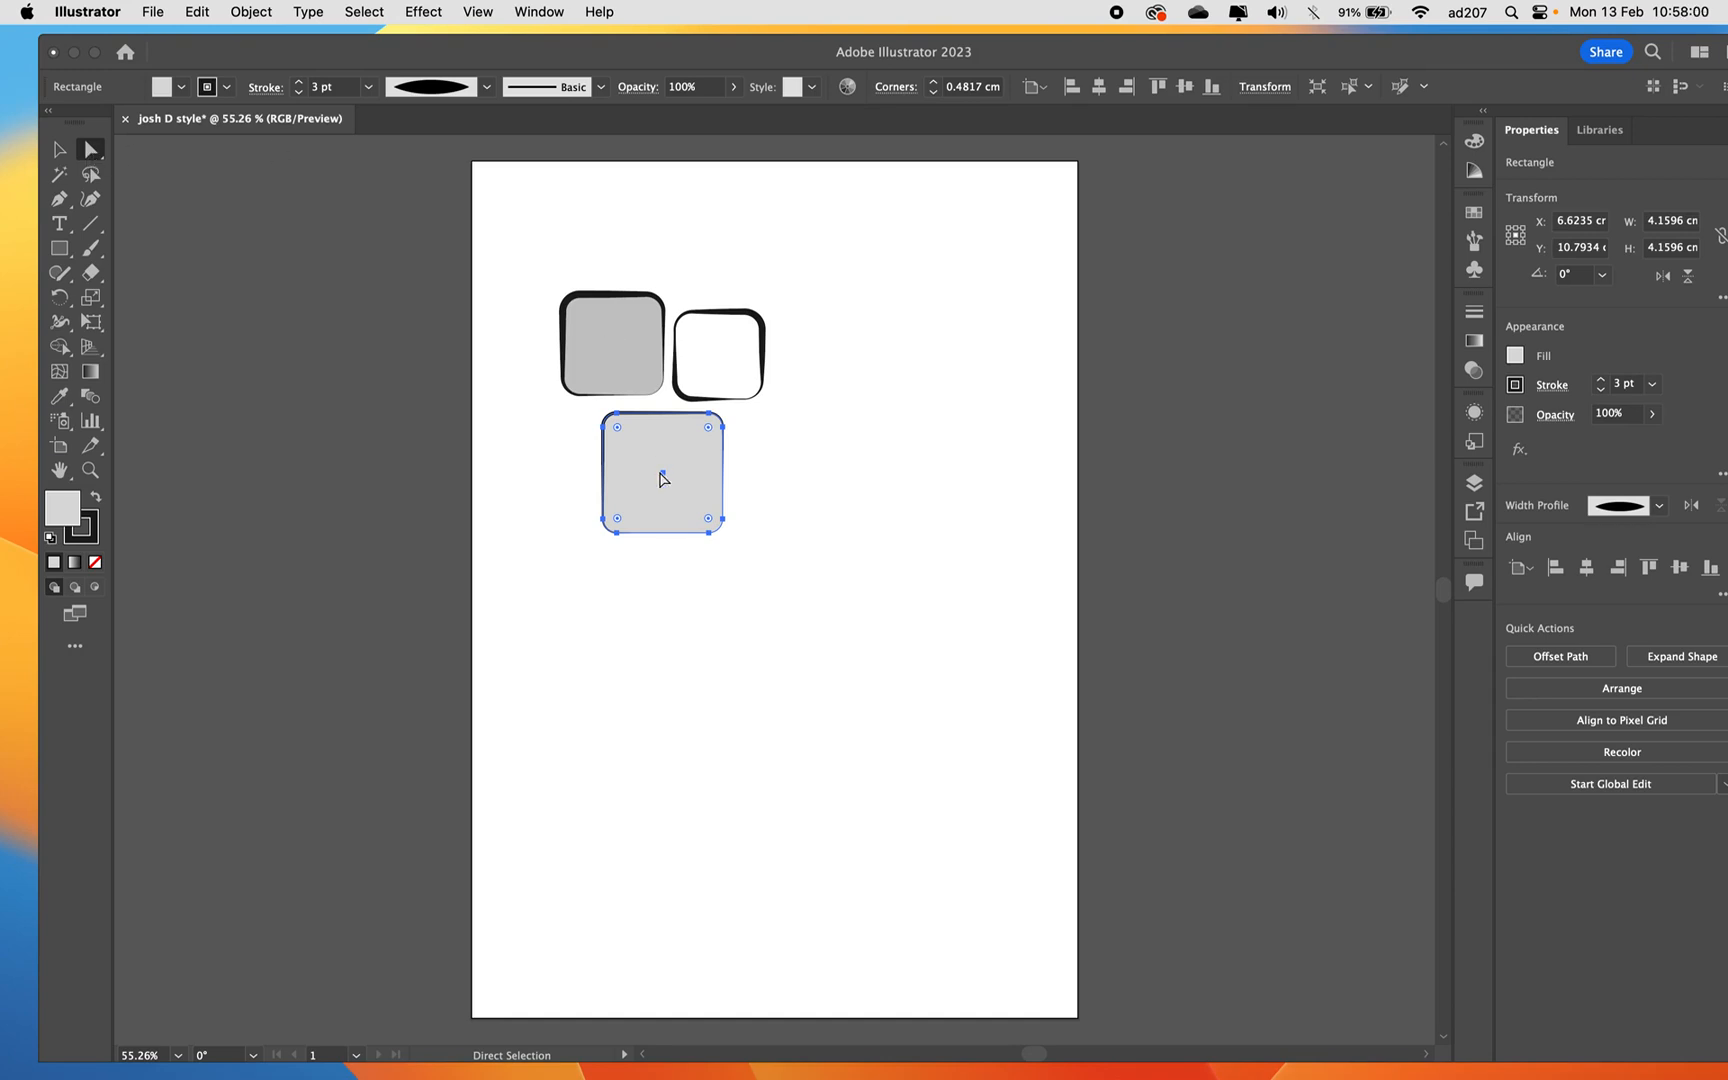
pyautogui.press('super+1')
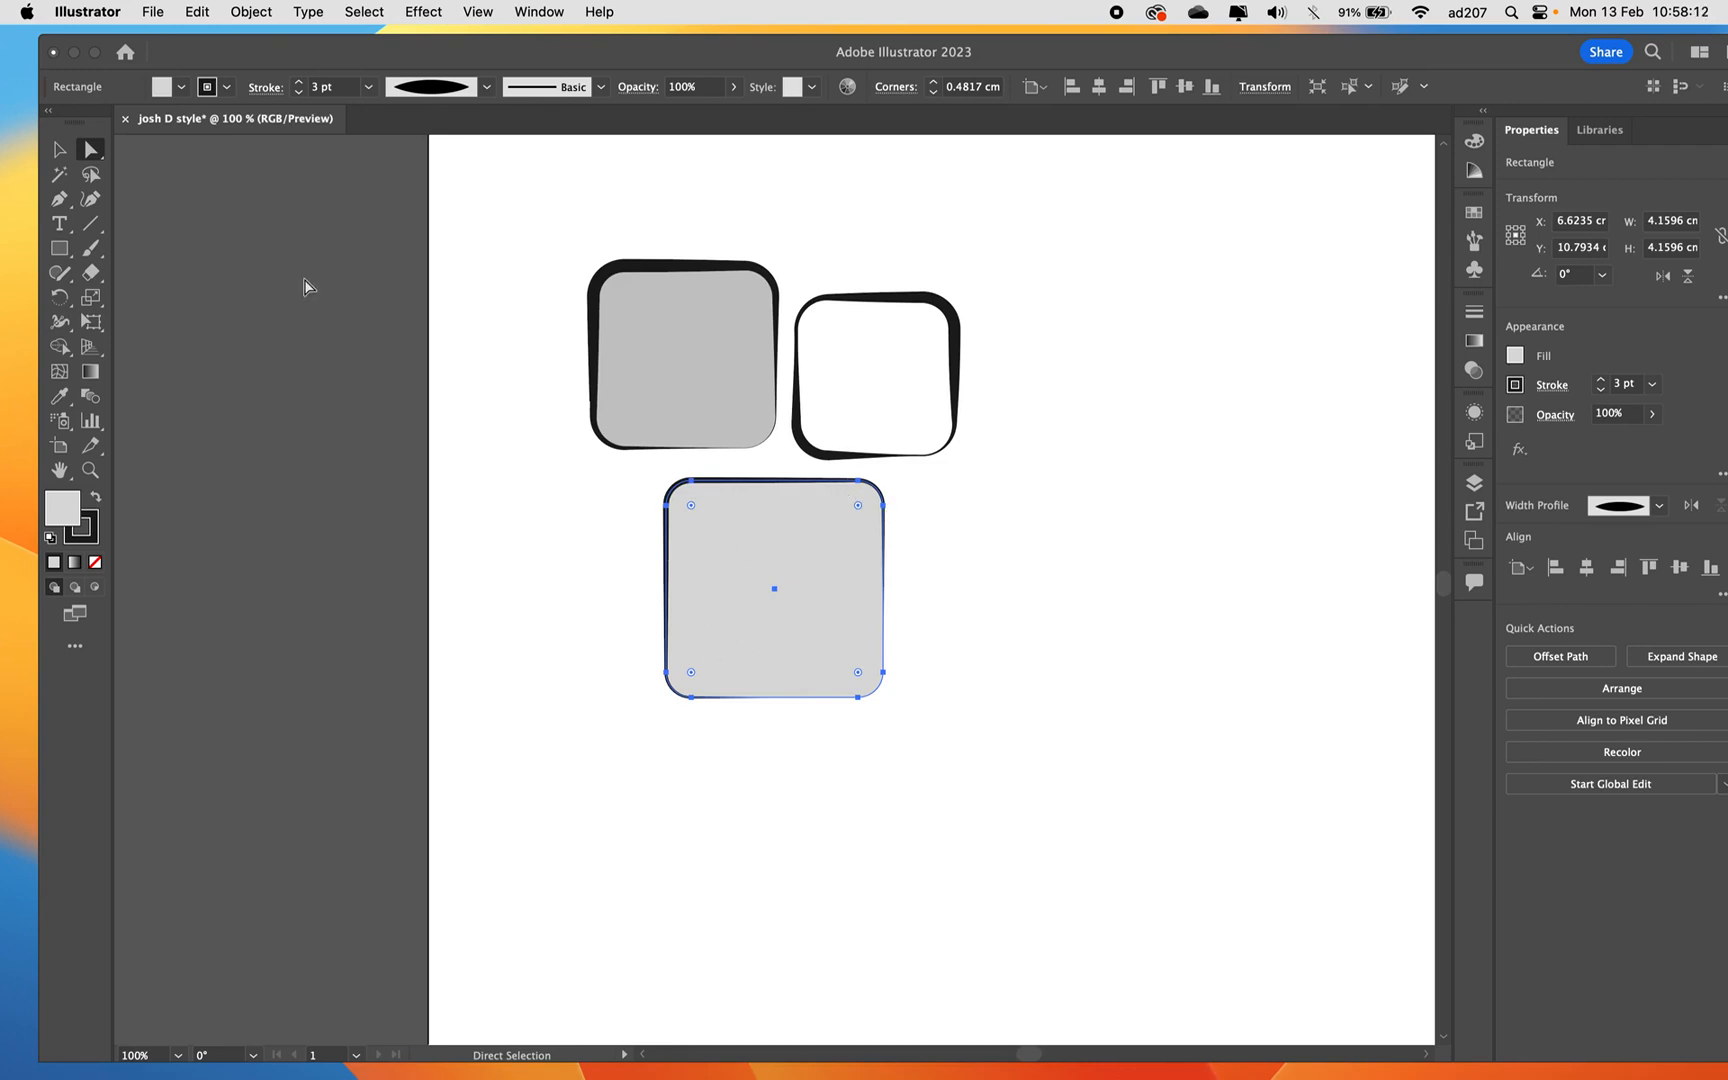
pyautogui.click(884, 505)
pyautogui.moveTo(884, 506); pyautogui.dragTo(892, 552)
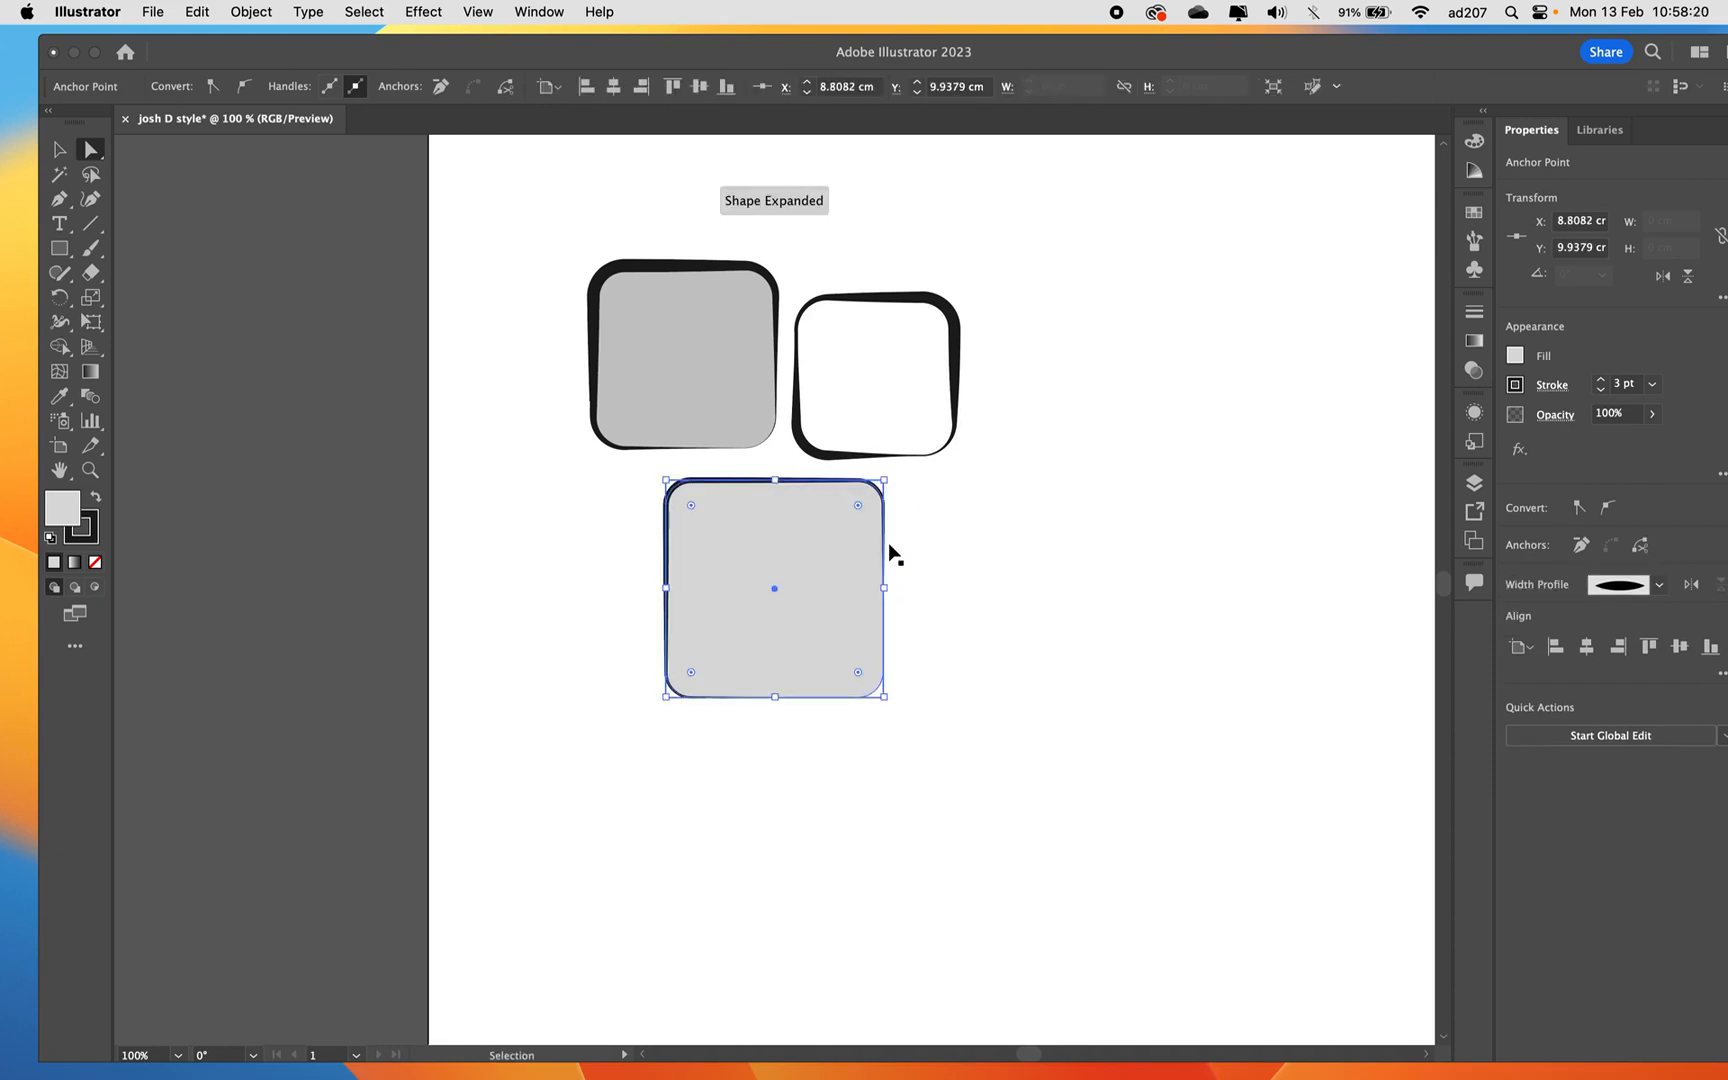
pyautogui.moveTo(884, 674); pyautogui.dragTo(808, 722)
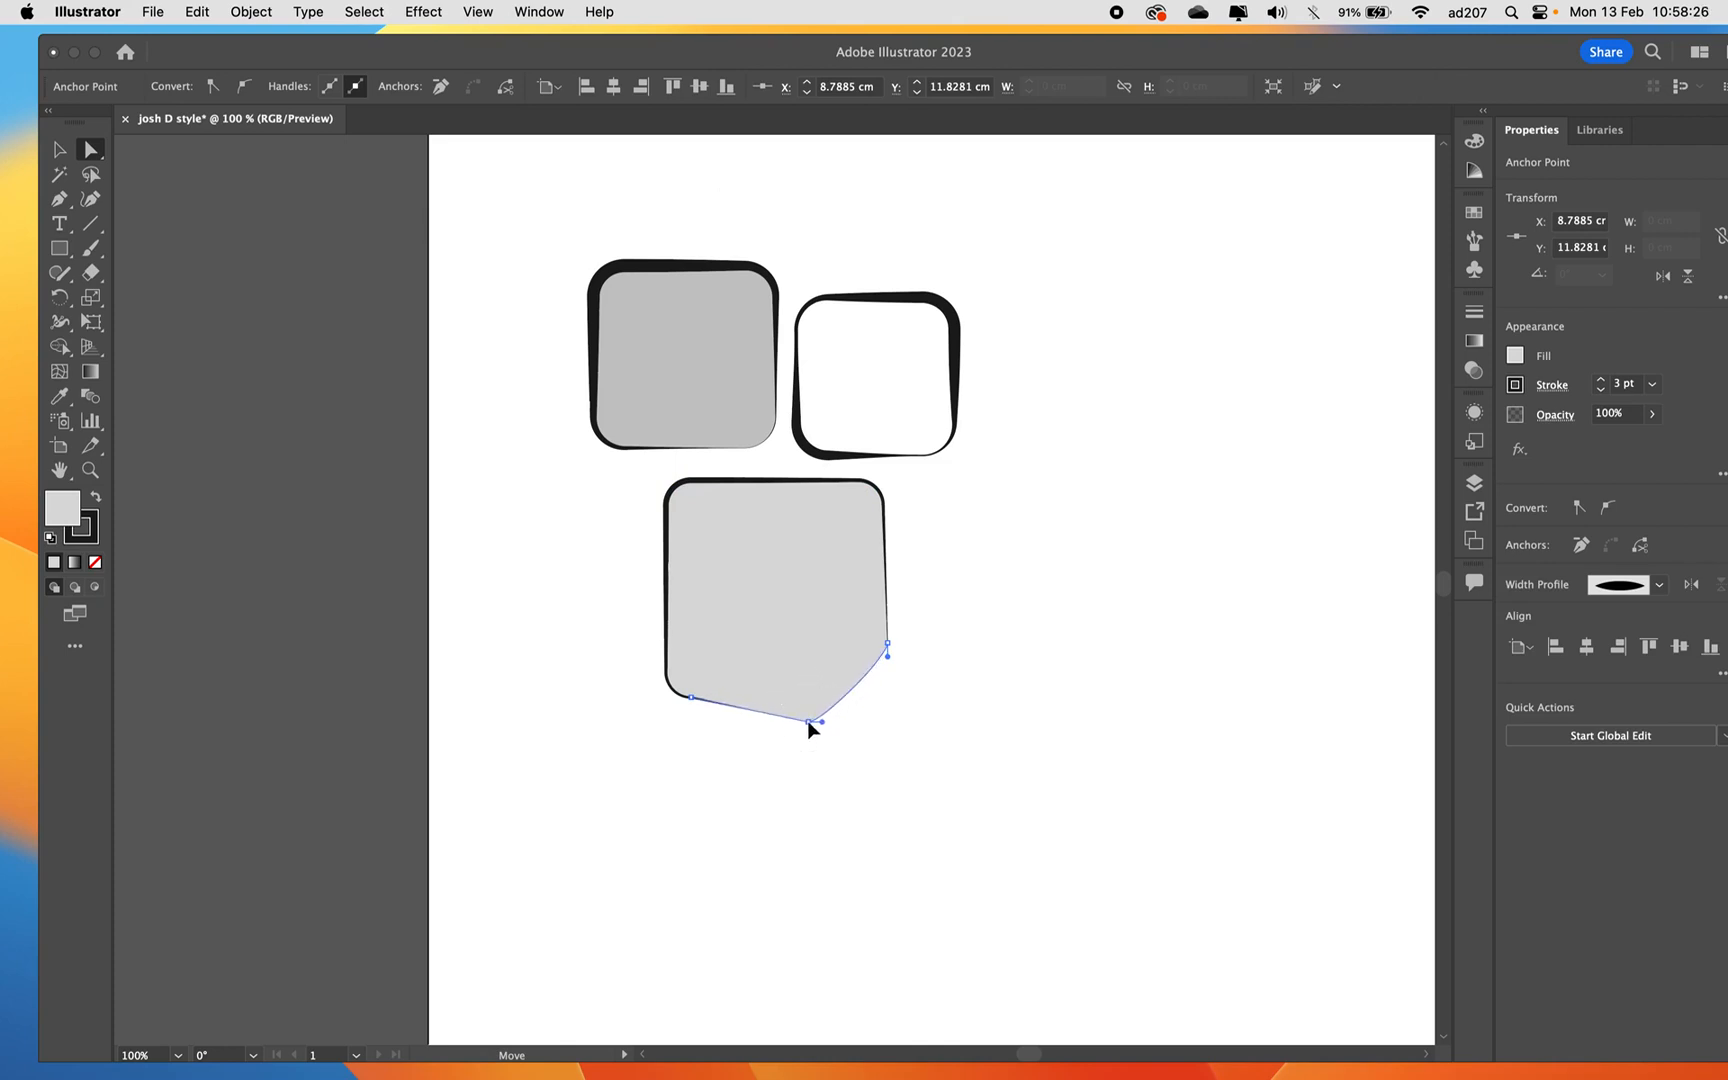
pyautogui.moveTo(887, 644); pyautogui.dragTo(897, 630)
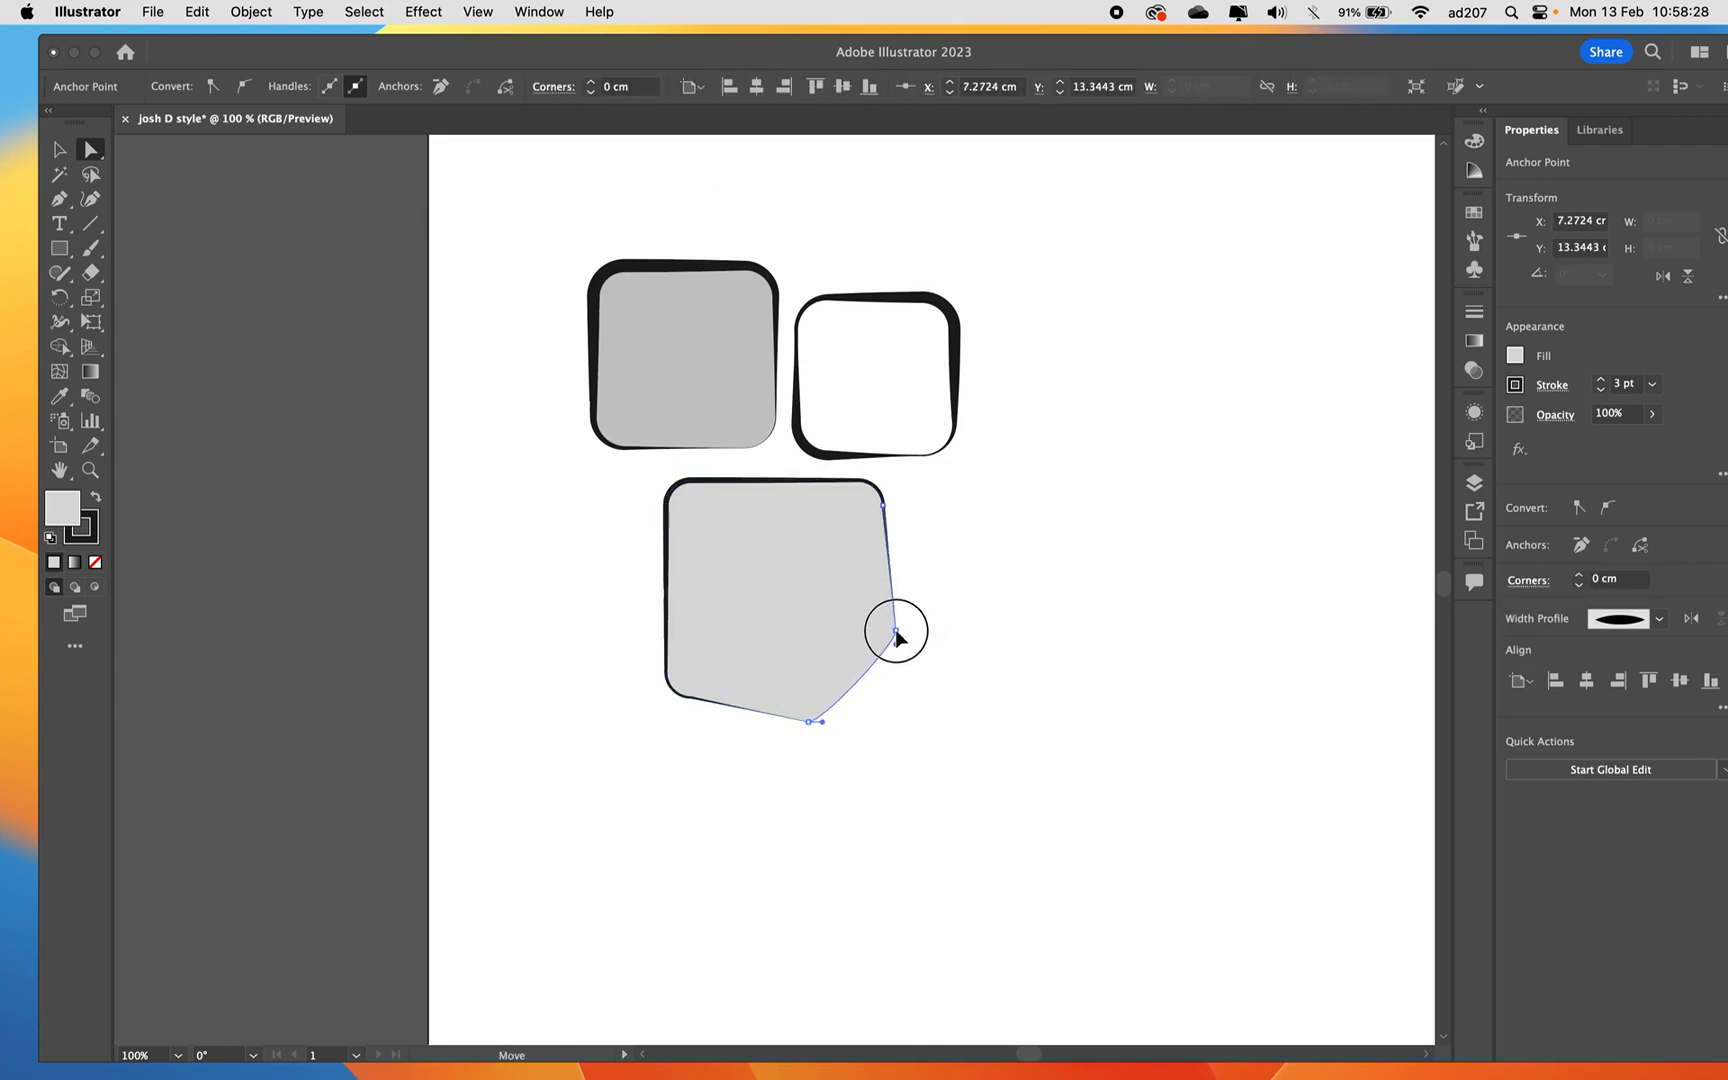
# Distort the white square into an irregular outline by moving its corner anchor points, and nudge the light gray shape slightly upward.
pyautogui.click(914, 366)
pyautogui.moveTo(1010, 382); pyautogui.dragTo(944, 443)
pyautogui.moveTo(987, 232); pyautogui.dragTo(957, 276)
pyautogui.click(986, 294)
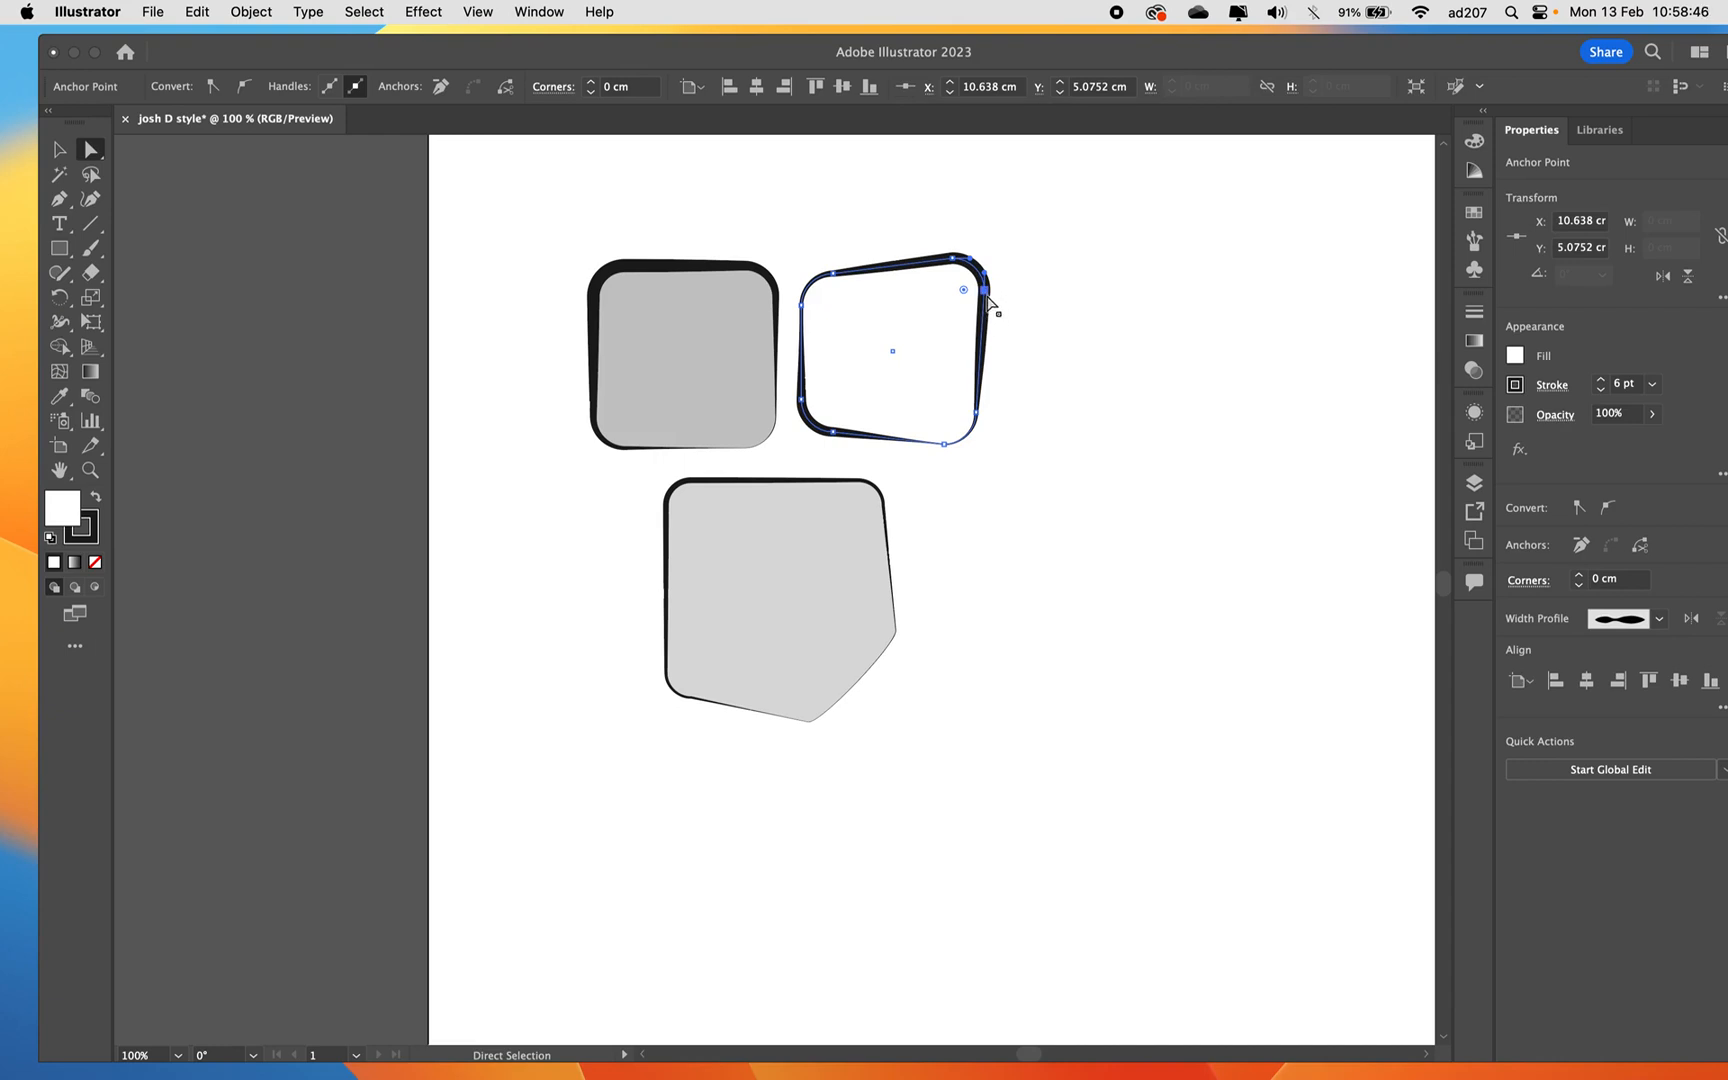
pyautogui.moveTo(986, 276); pyautogui.dragTo(962, 328)
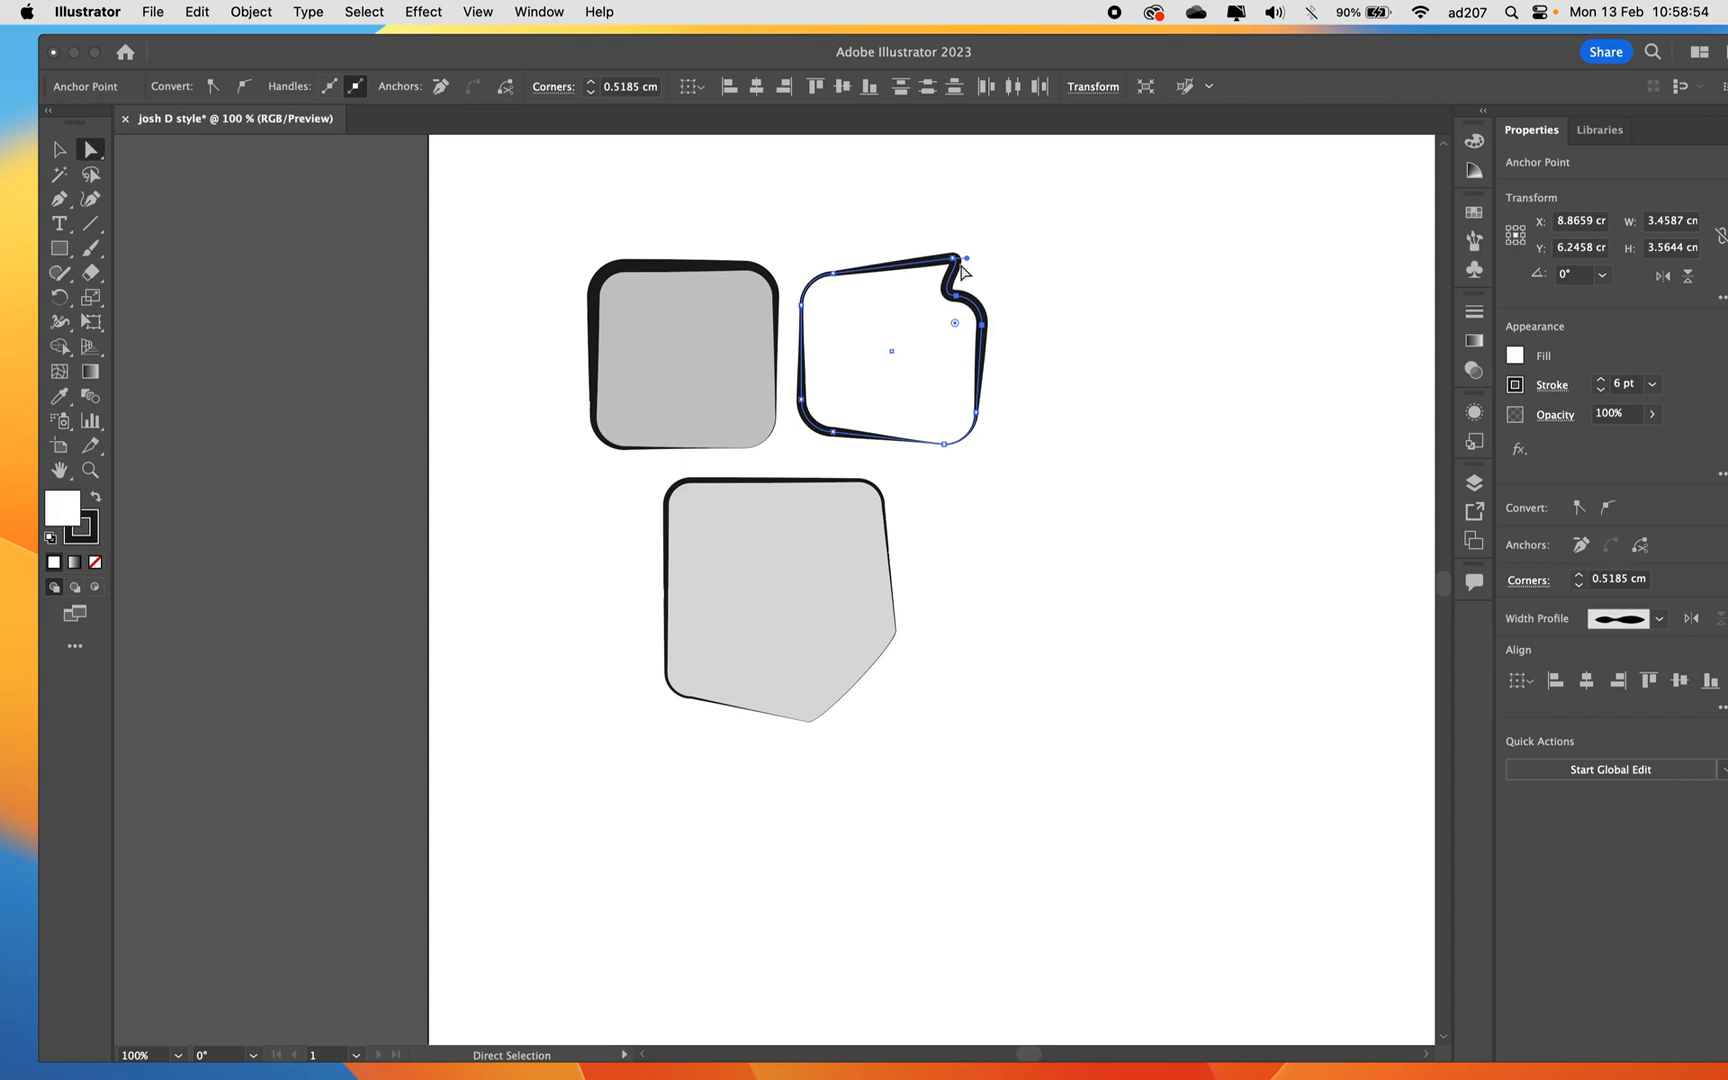
pyautogui.moveTo(968, 262); pyautogui.dragTo(908, 223)
pyautogui.moveTo(829, 278)
pyautogui.mouseDown()
pyautogui.moveTo(865, 303)
pyautogui.moveTo(857, 334)
pyautogui.moveTo(842, 268)
pyautogui.moveTo(858, 267)
pyautogui.moveTo(837, 308)
pyautogui.moveTo(793, 250)
pyautogui.moveTo(798, 275)
pyautogui.moveTo(853, 272)
pyautogui.mouseUp()
pyautogui.moveTo(818, 596); pyautogui.dragTo(817, 590)
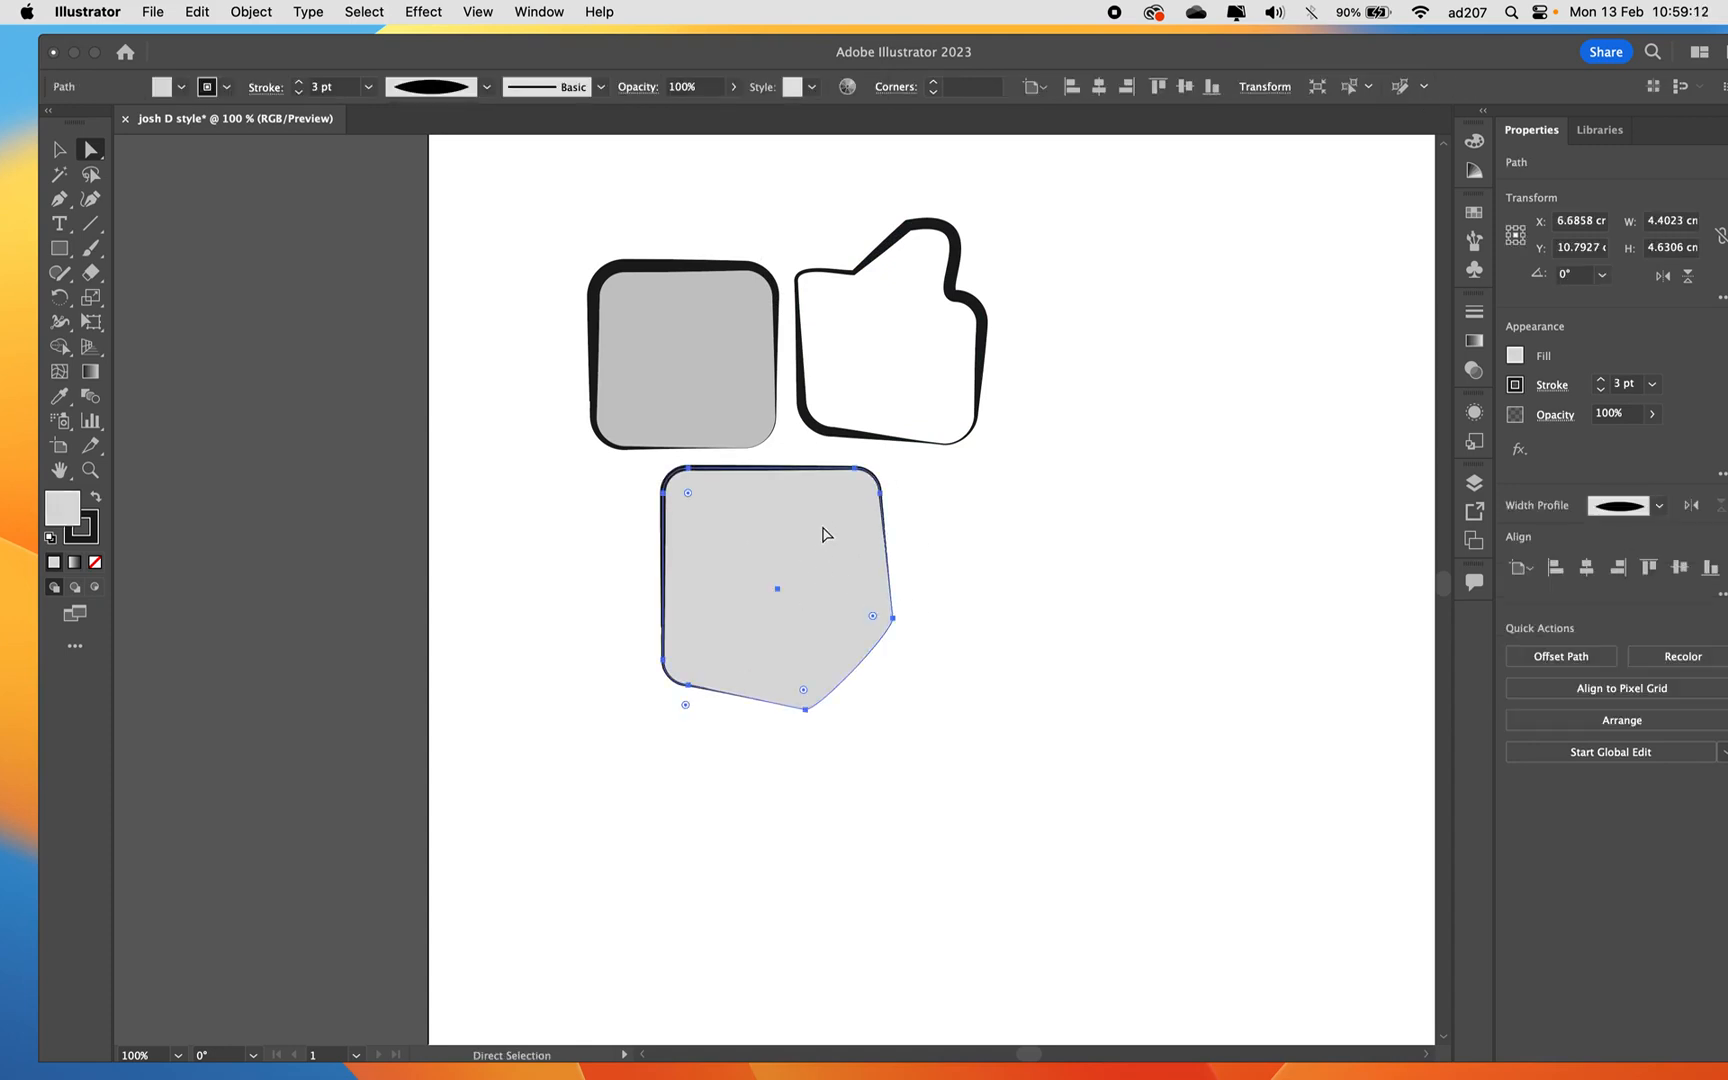
# Undo all the anchor point edits and moves on the white and light gray squares.
pyautogui.press('super+z')
pyautogui.press('super+z')
pyautogui.press('super+z')
pyautogui.press('super+z')
pyautogui.press('super+z')
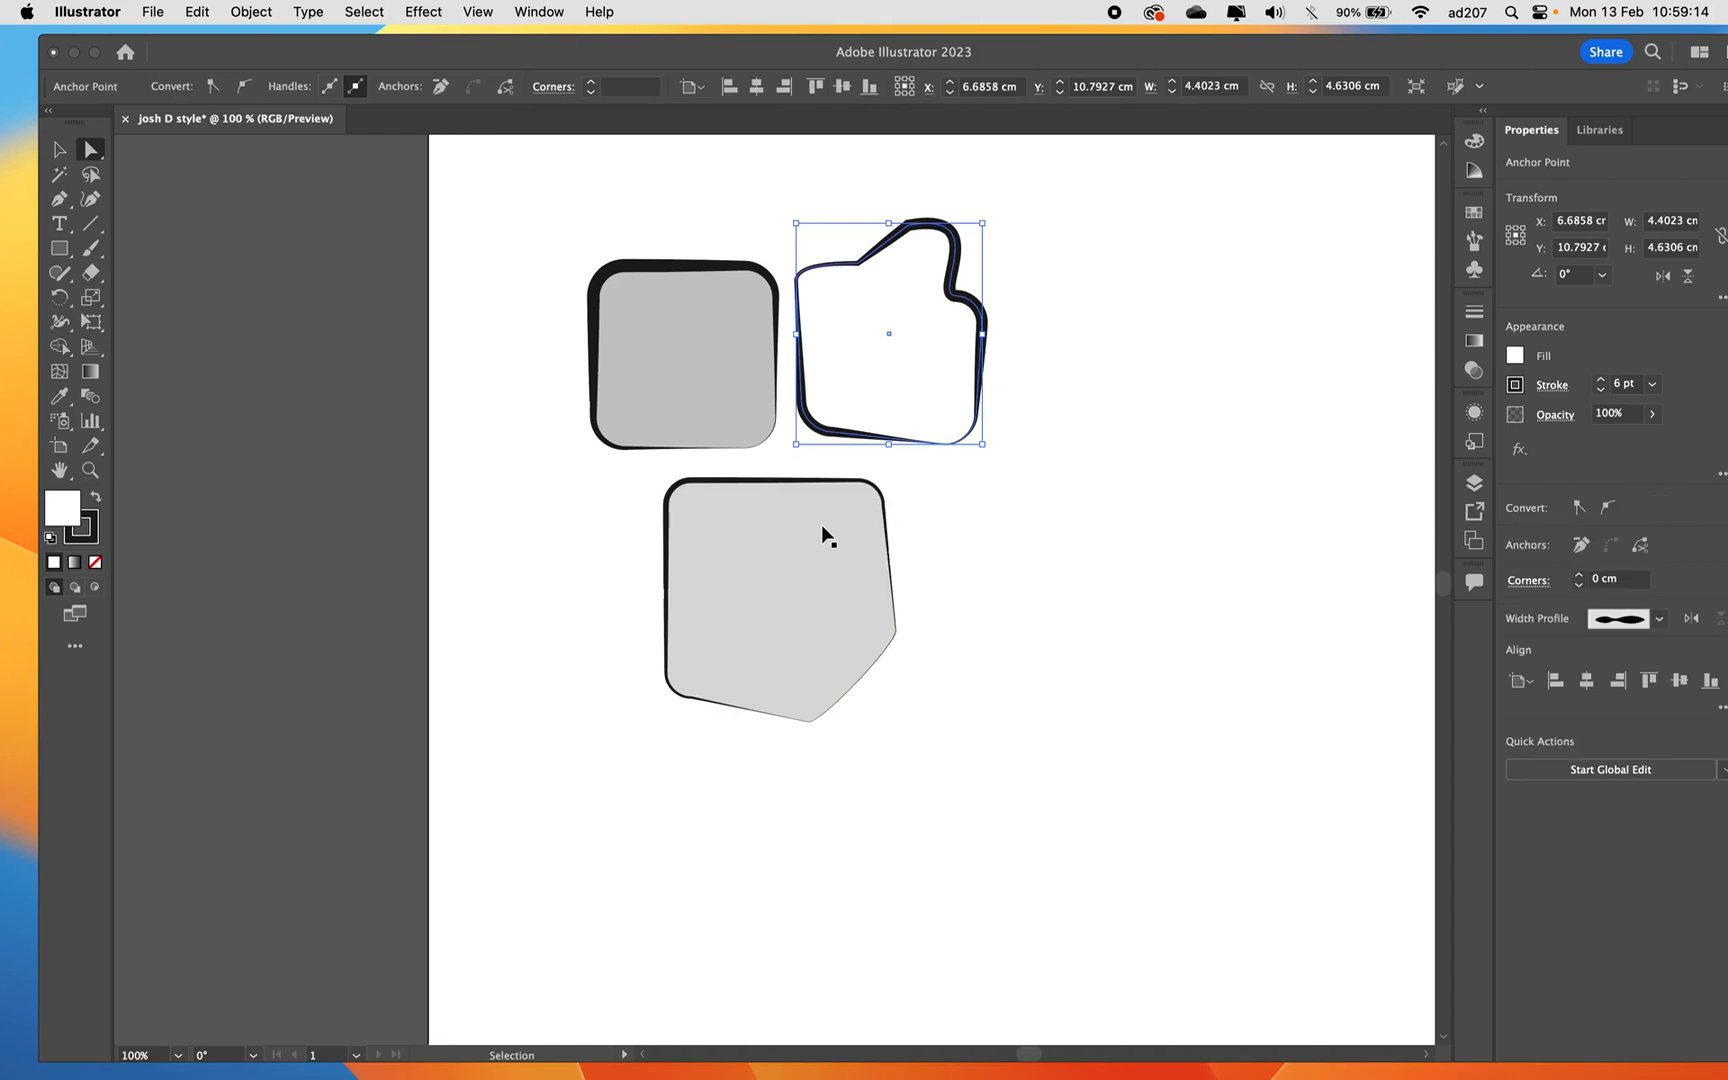
pyautogui.press('super+z')
pyautogui.press('super+z')
pyautogui.press('super+z')
pyautogui.press('super+z')
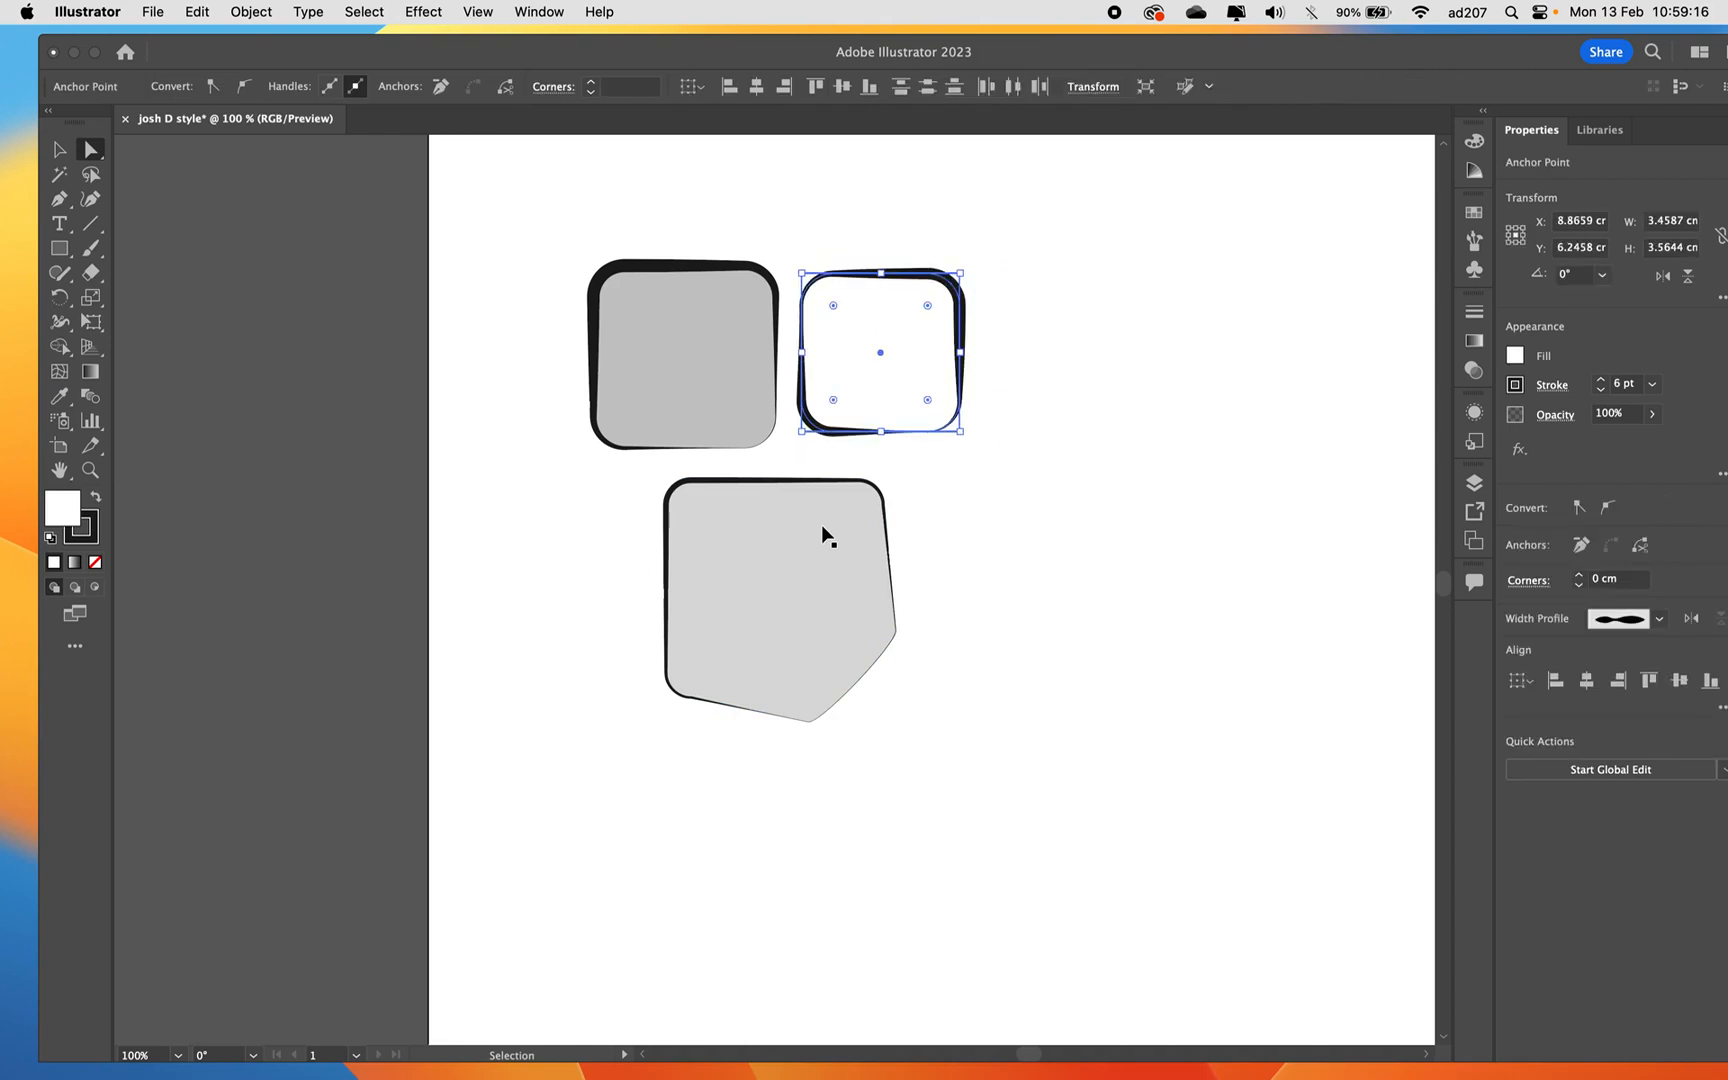
pyautogui.press('super+z')
pyautogui.press('super+z')
pyautogui.press('super+z')
pyautogui.press('super+z')
pyautogui.press('super+z')
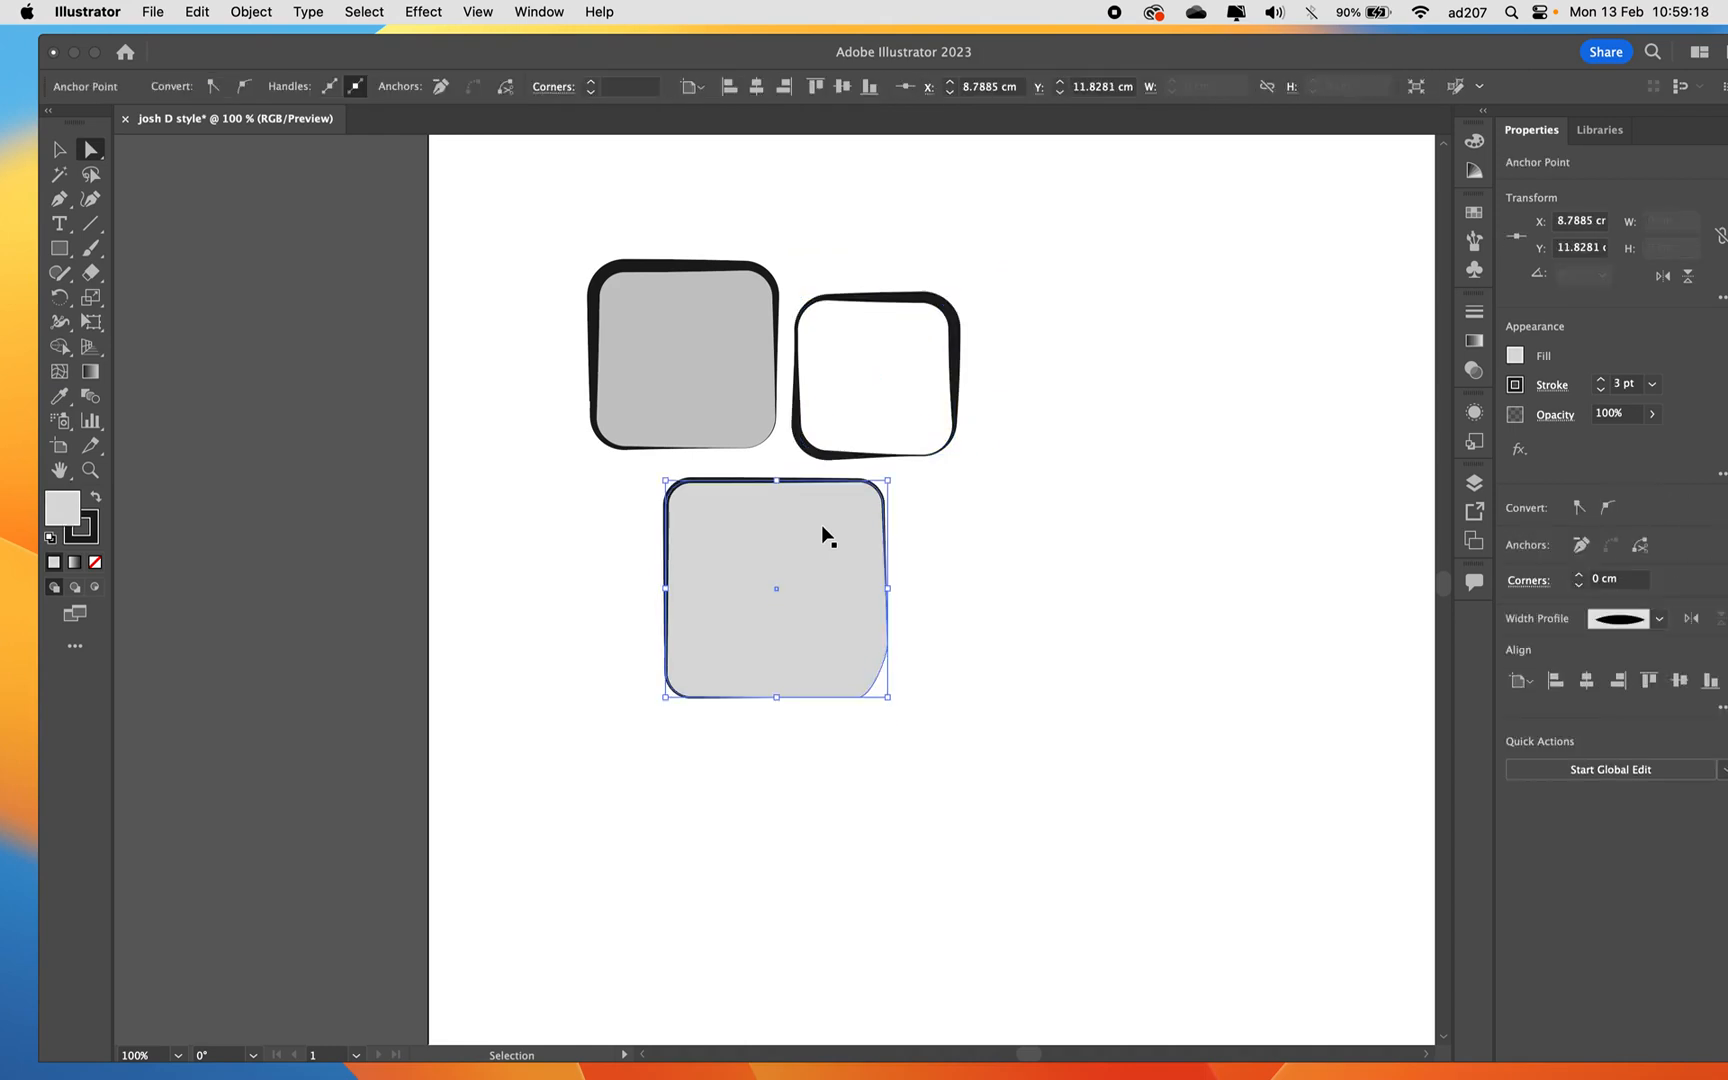
# Move the light gray square up to overlap both upper squares, and shift the white square slightly up and outward.
pyautogui.click(962, 550)
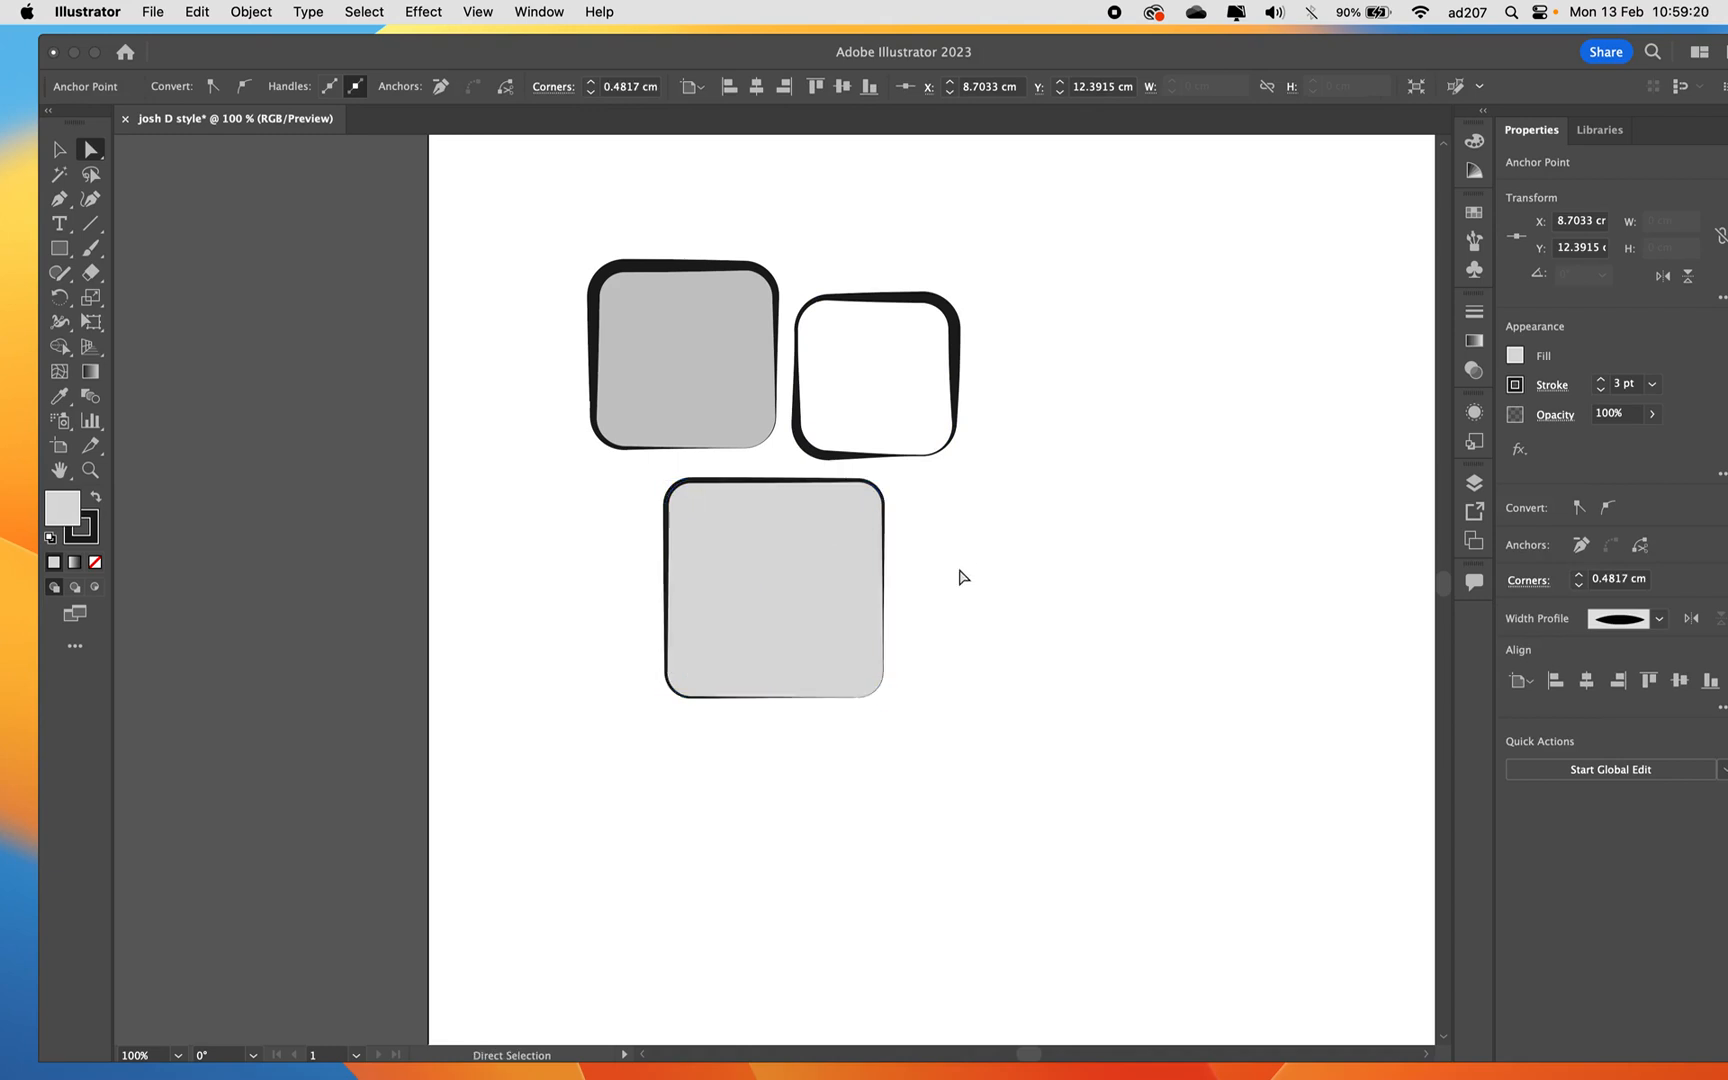
pyautogui.moveTo(836, 627); pyautogui.dragTo(836, 528)
pyautogui.moveTo(923, 406)
pyautogui.mouseDown()
pyautogui.moveTo(949, 606)
pyautogui.moveTo(930, 640)
pyautogui.moveTo(964, 366)
pyautogui.moveTo(933, 393)
pyautogui.mouseUp()
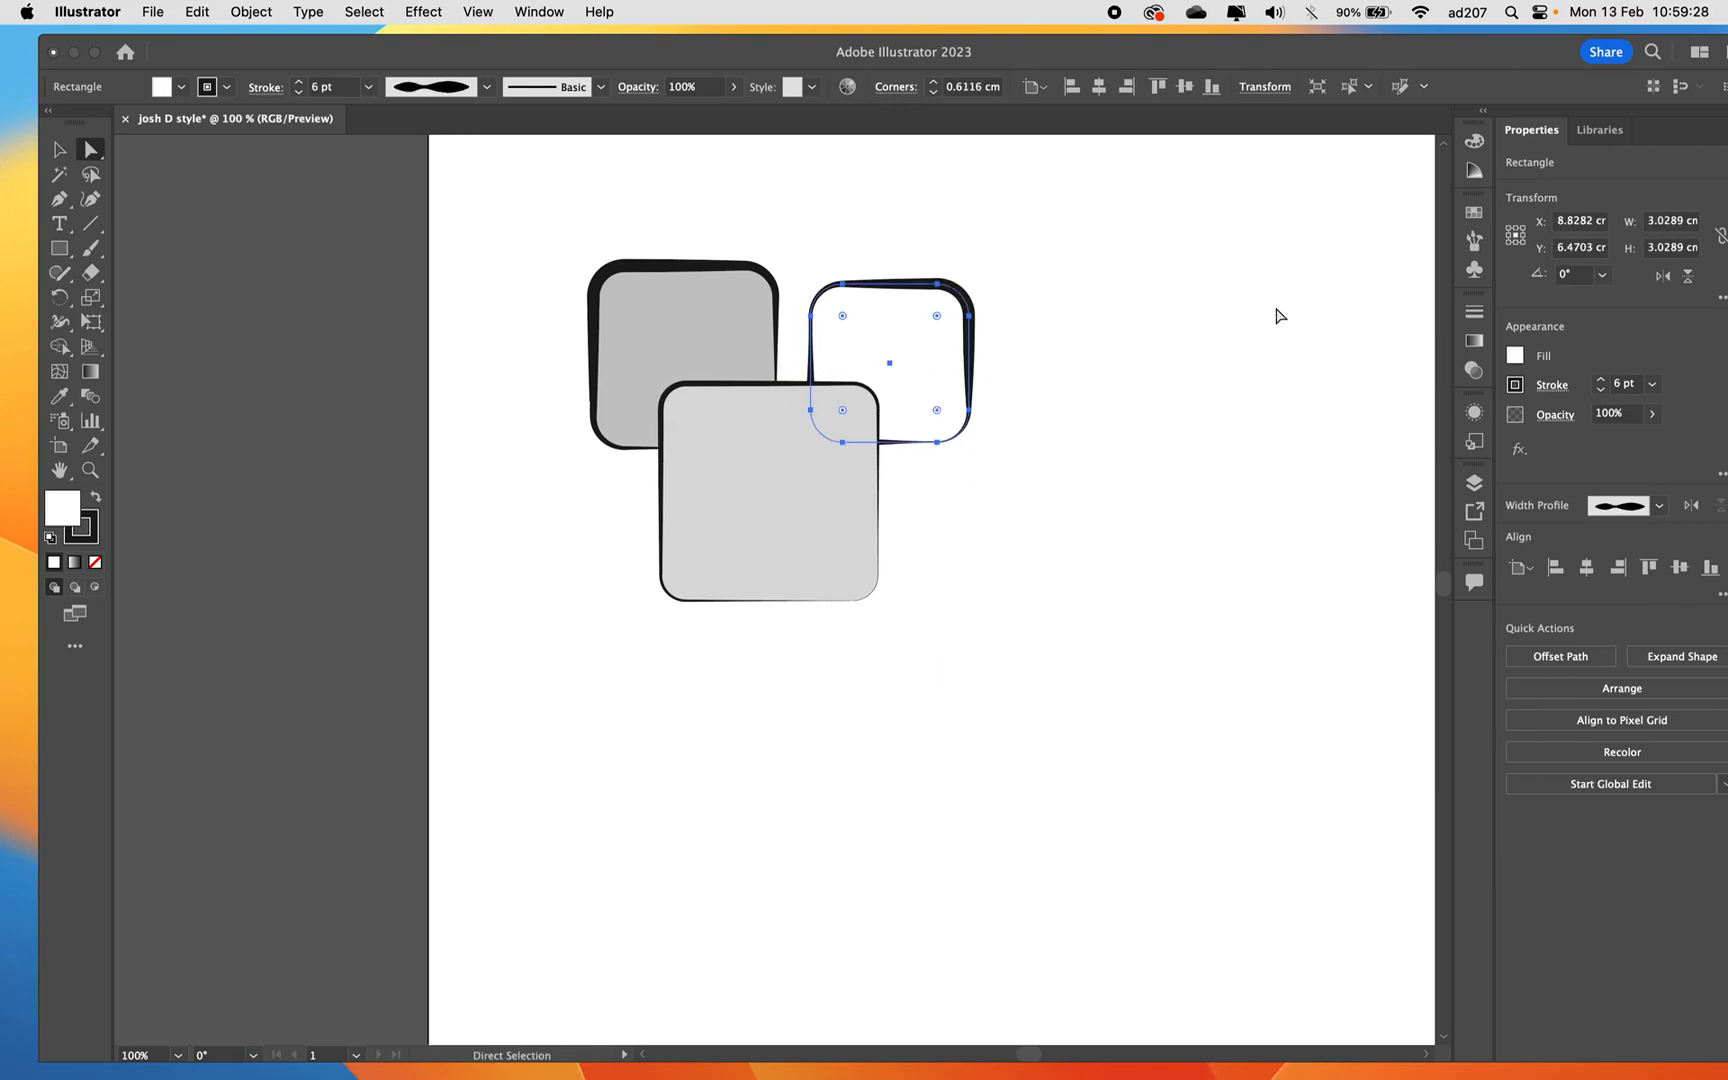
# Place the white square above the other two squares in the stacking order of Layer 1.
pyautogui.click(1474, 482)
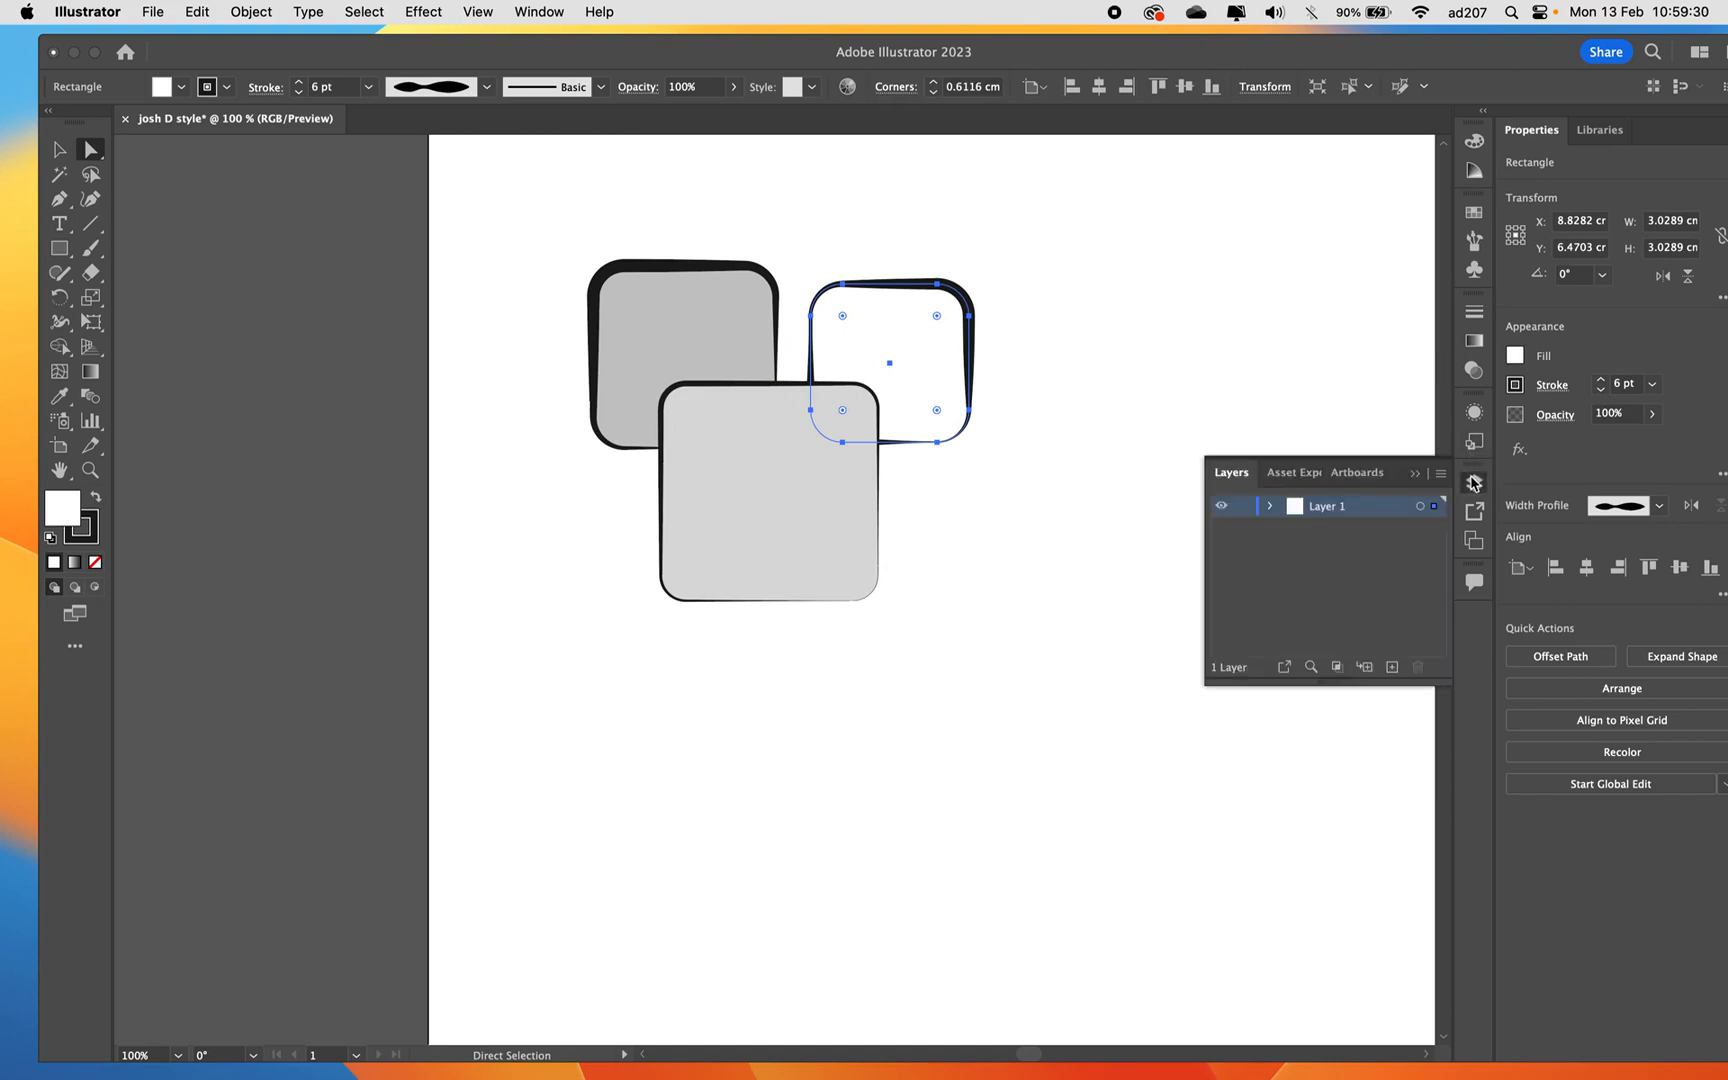
pyautogui.click(1271, 507)
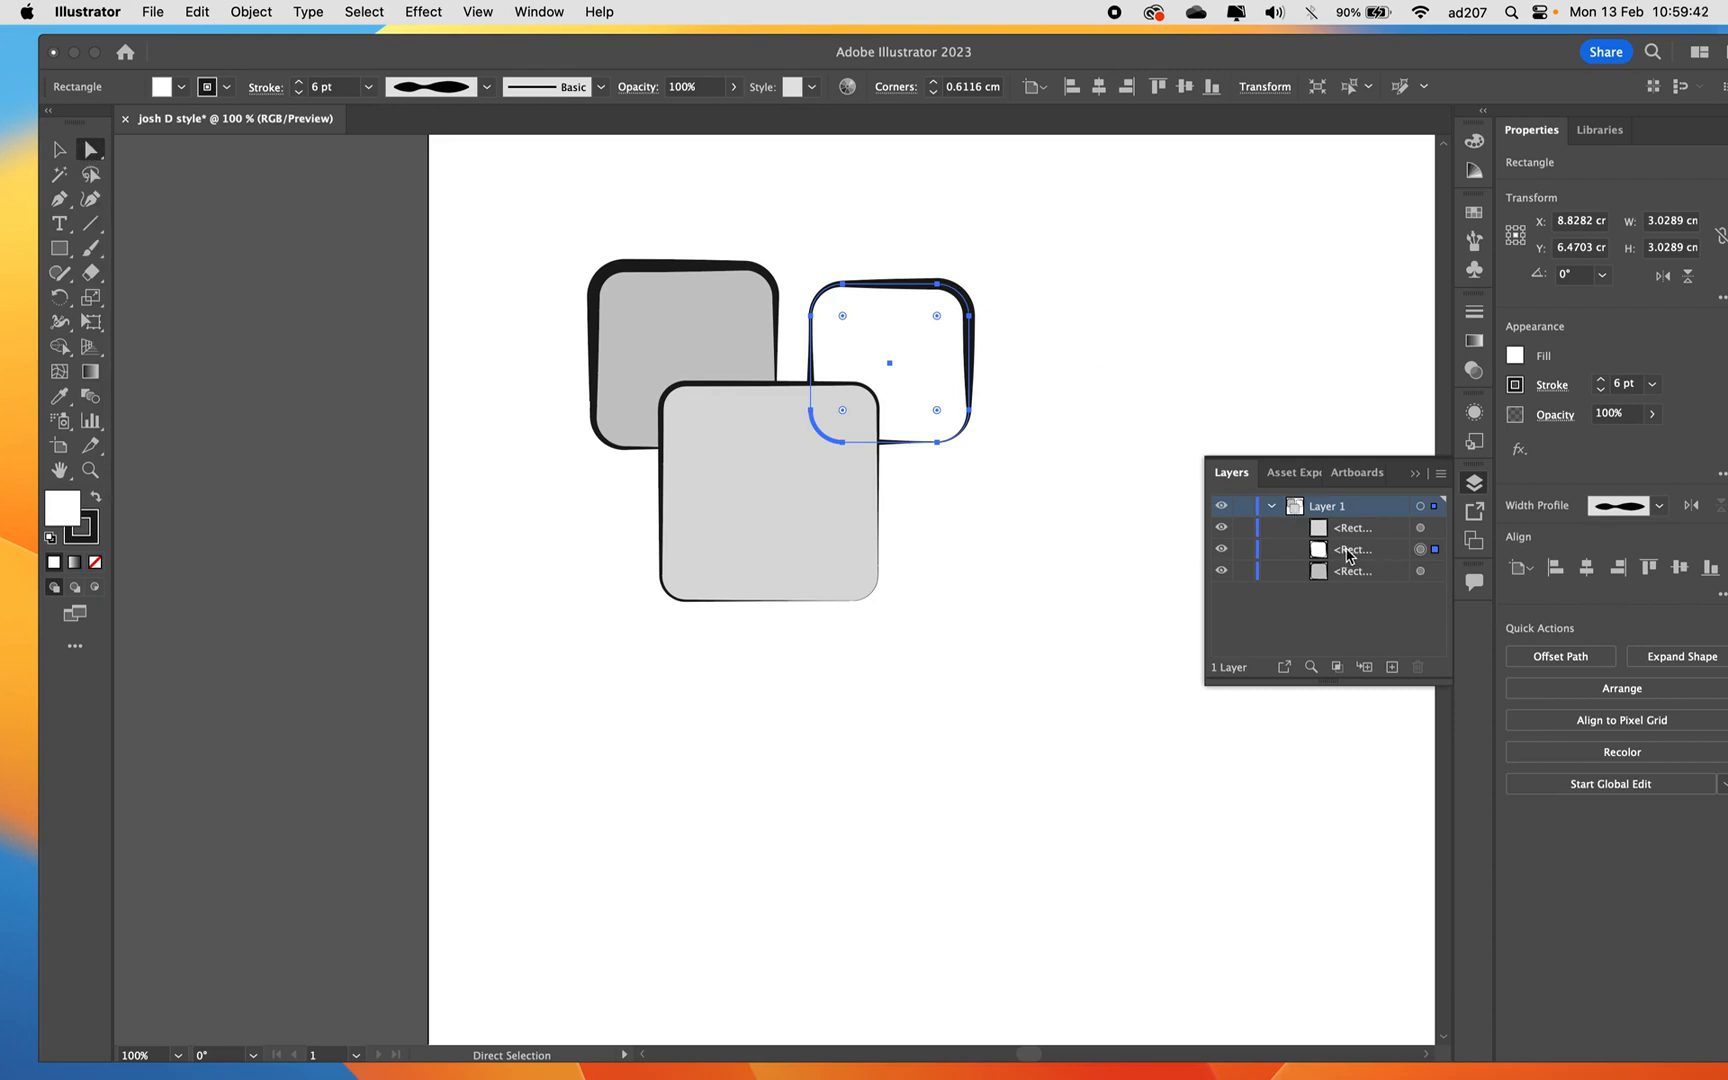
pyautogui.click(1222, 528)
pyautogui.click(1222, 528)
pyautogui.moveTo(1377, 556); pyautogui.dragTo(1360, 522)
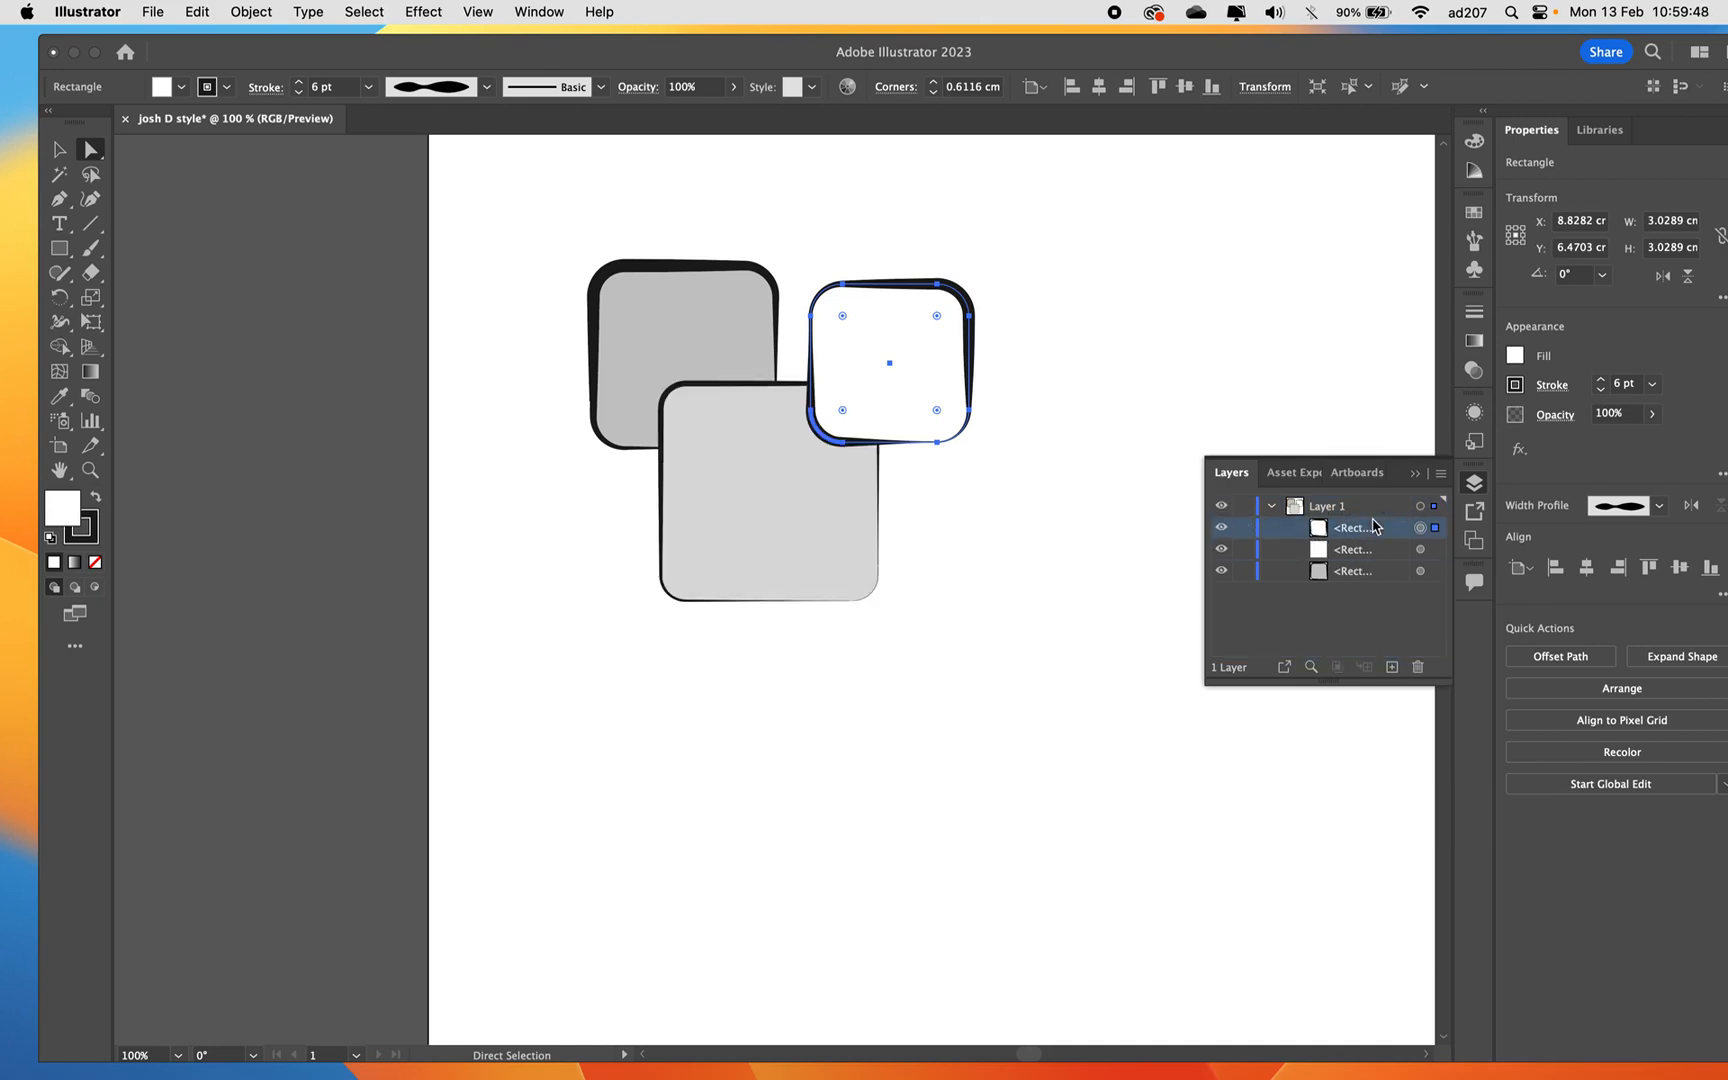
pyautogui.click(960, 512)
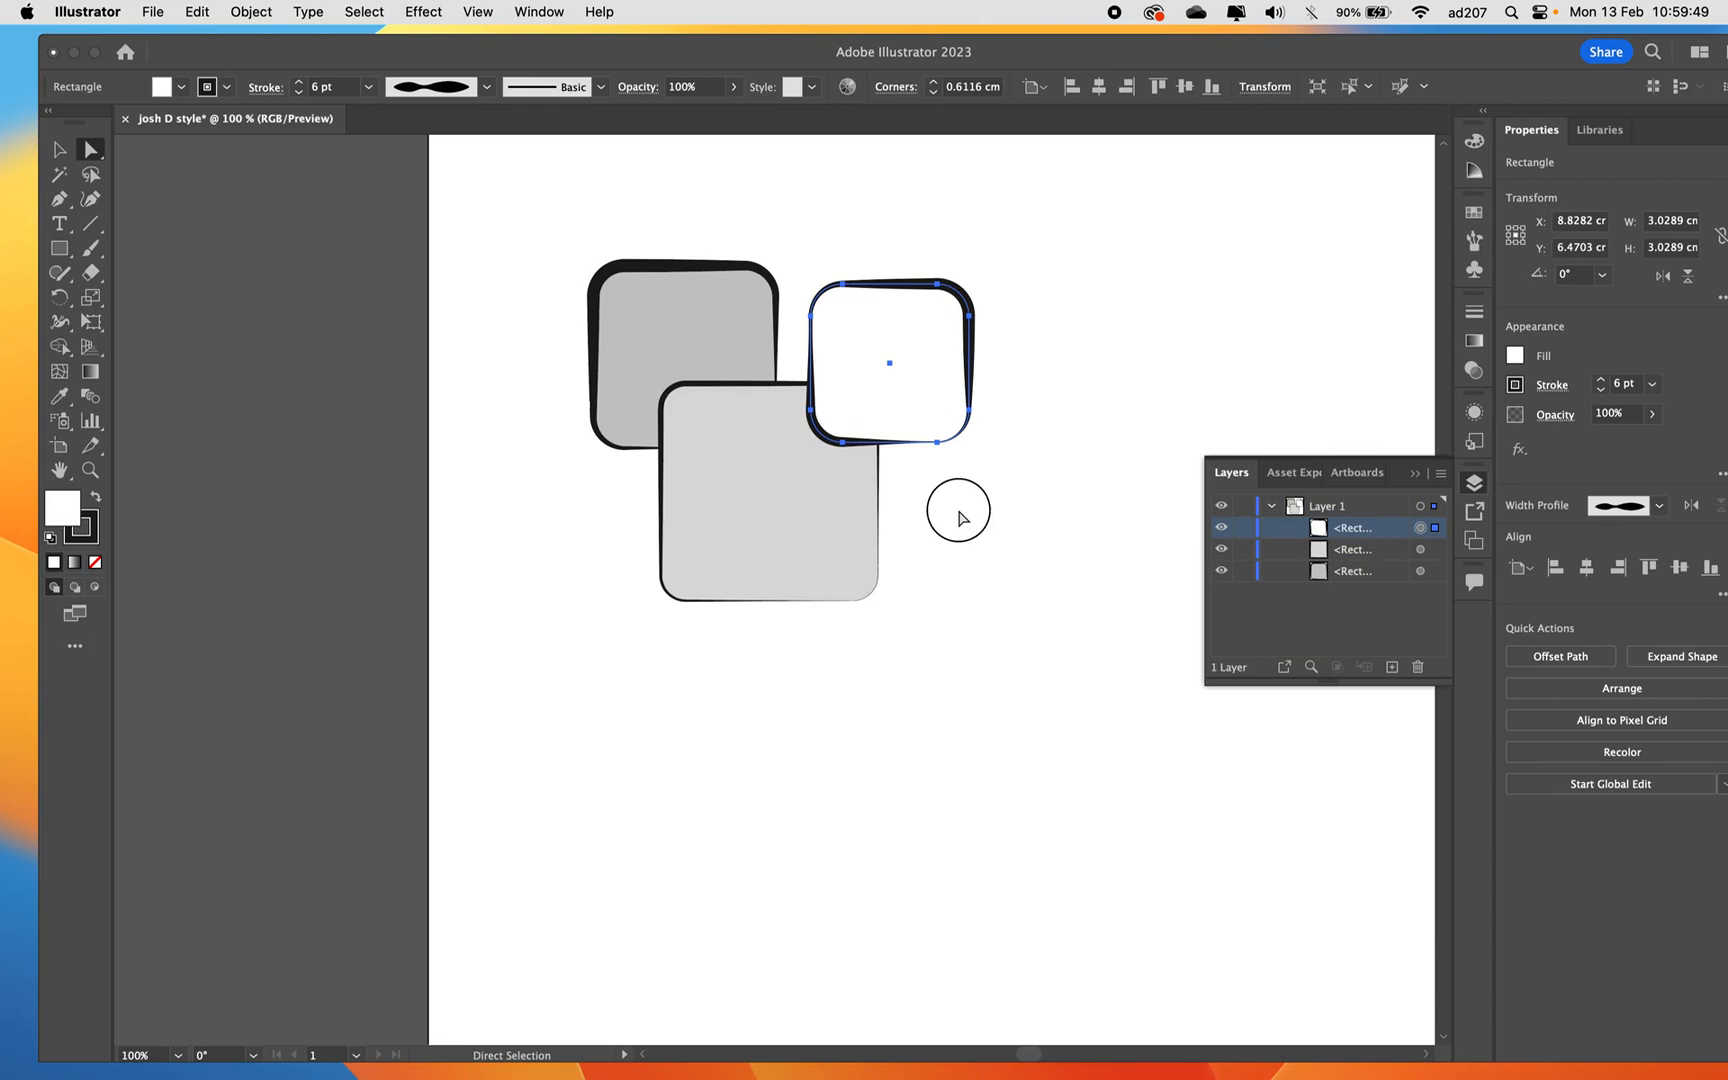
pyautogui.click(1471, 487)
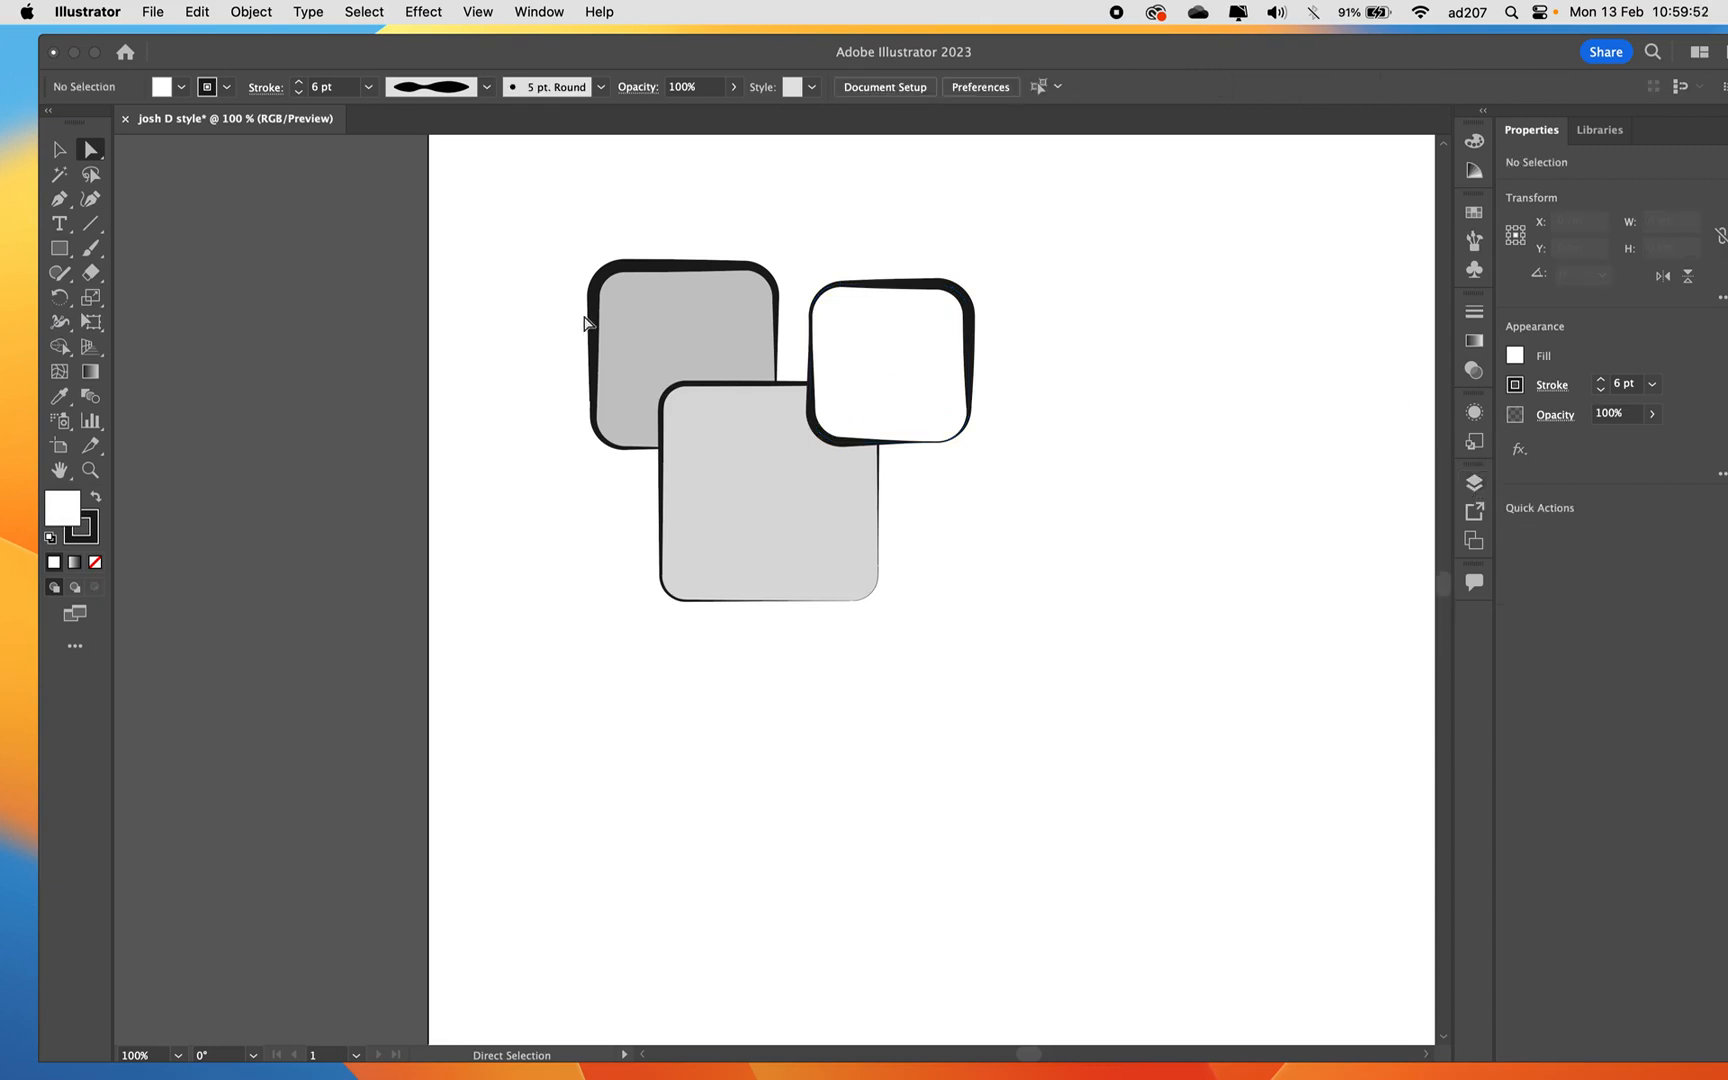
# Move all three squares toward the artboard's upper-left corner and scale them together to about 5.5 by 4.9 cm.
pyautogui.click(59, 150)
pyautogui.moveTo(487, 229); pyautogui.dragTo(1018, 668)
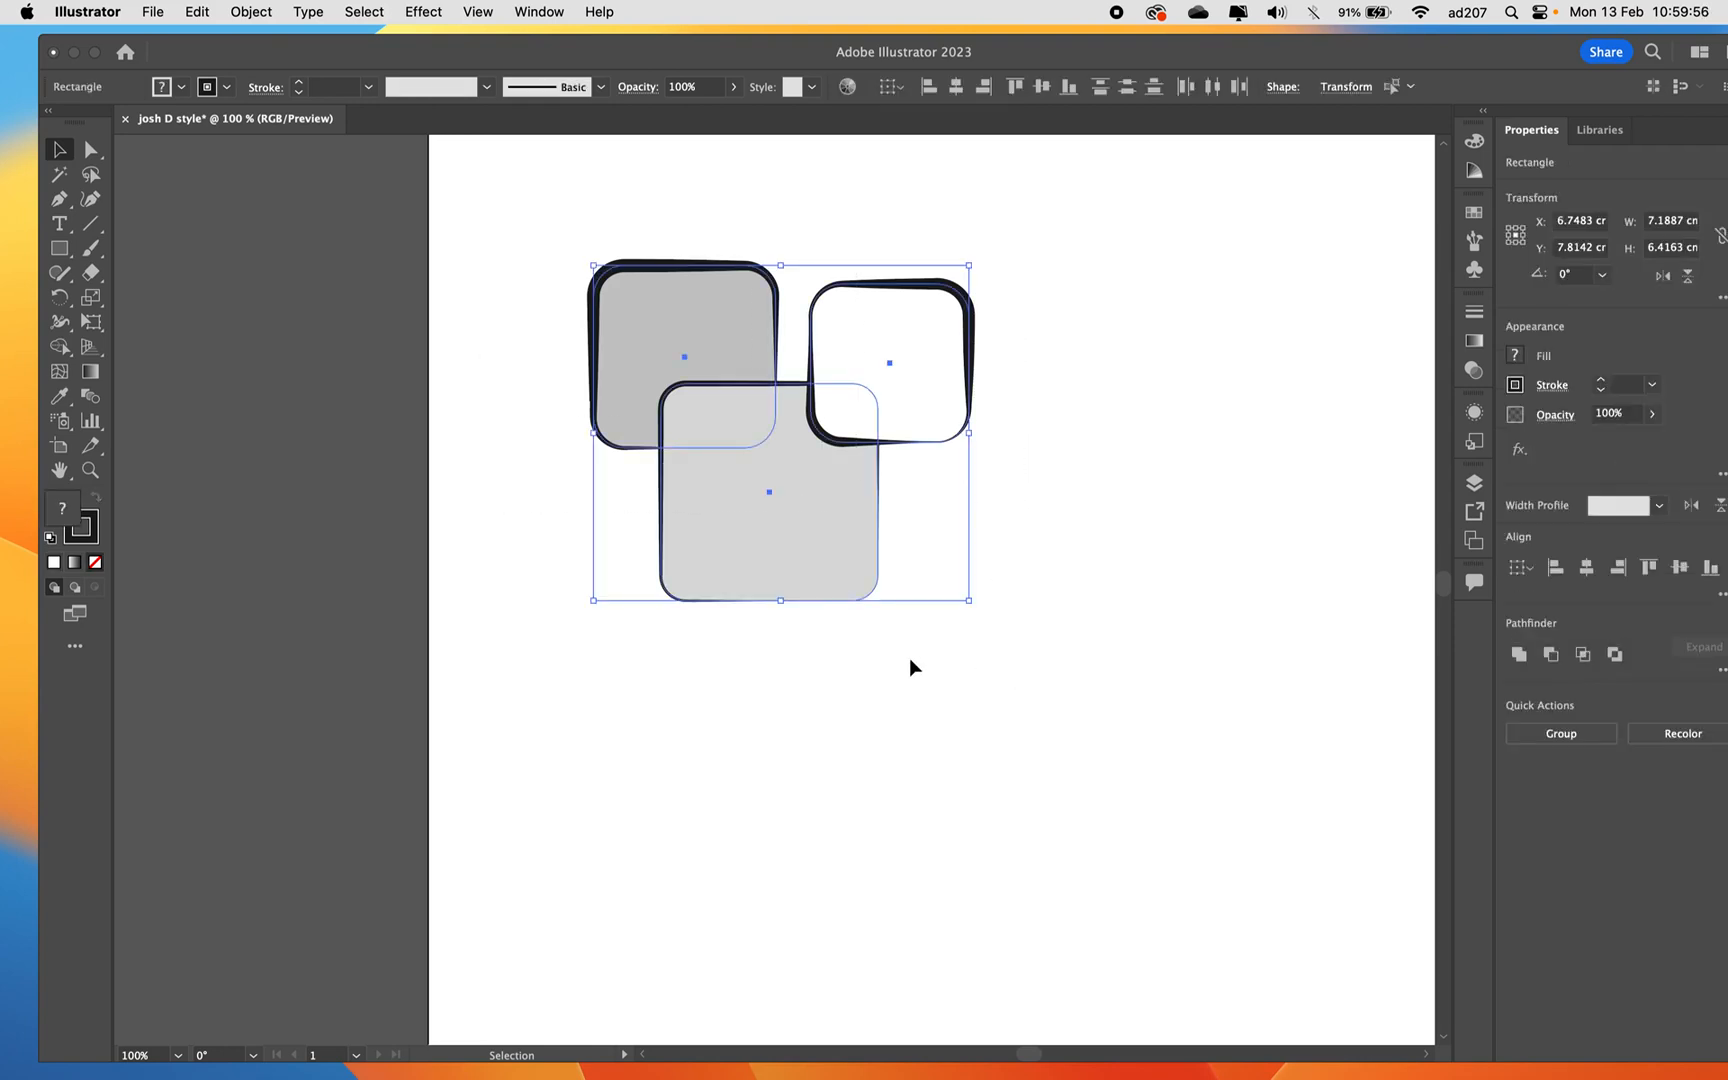
pyautogui.moveTo(834, 572); pyautogui.dragTo(762, 498)
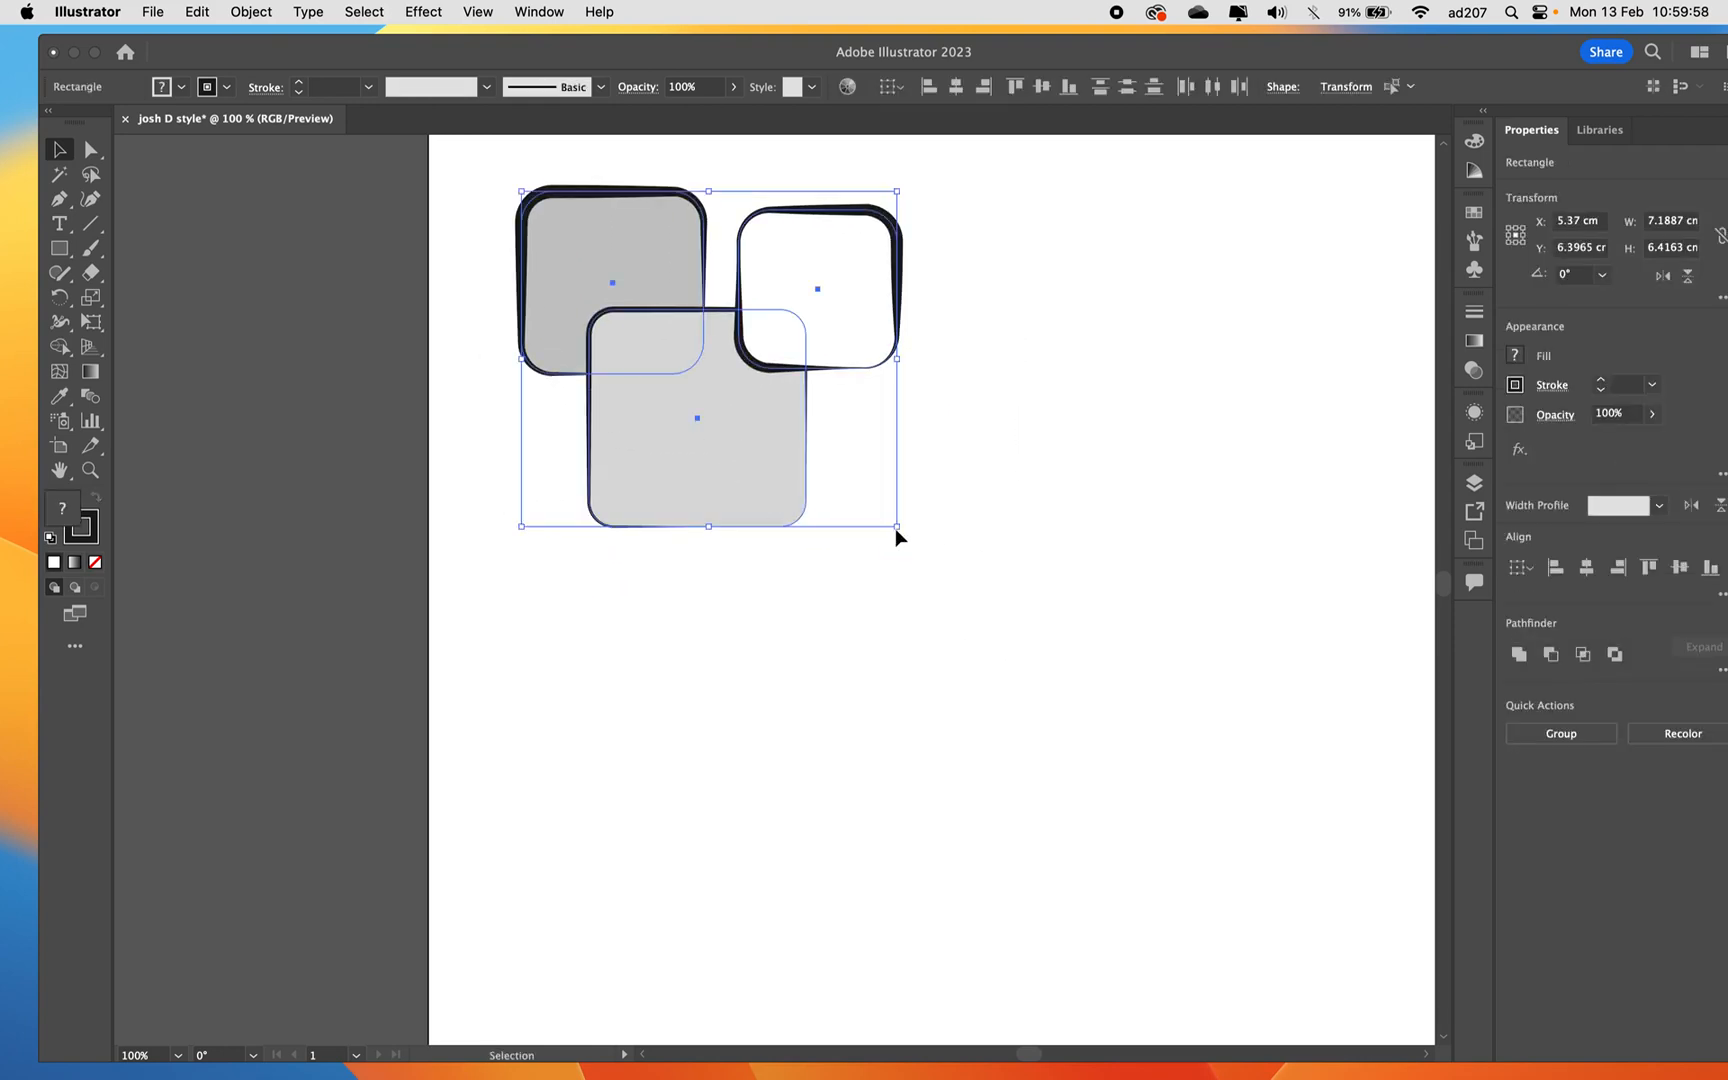
pyautogui.moveTo(897, 527); pyautogui.dragTo(806, 466)
pyautogui.click(806, 466)
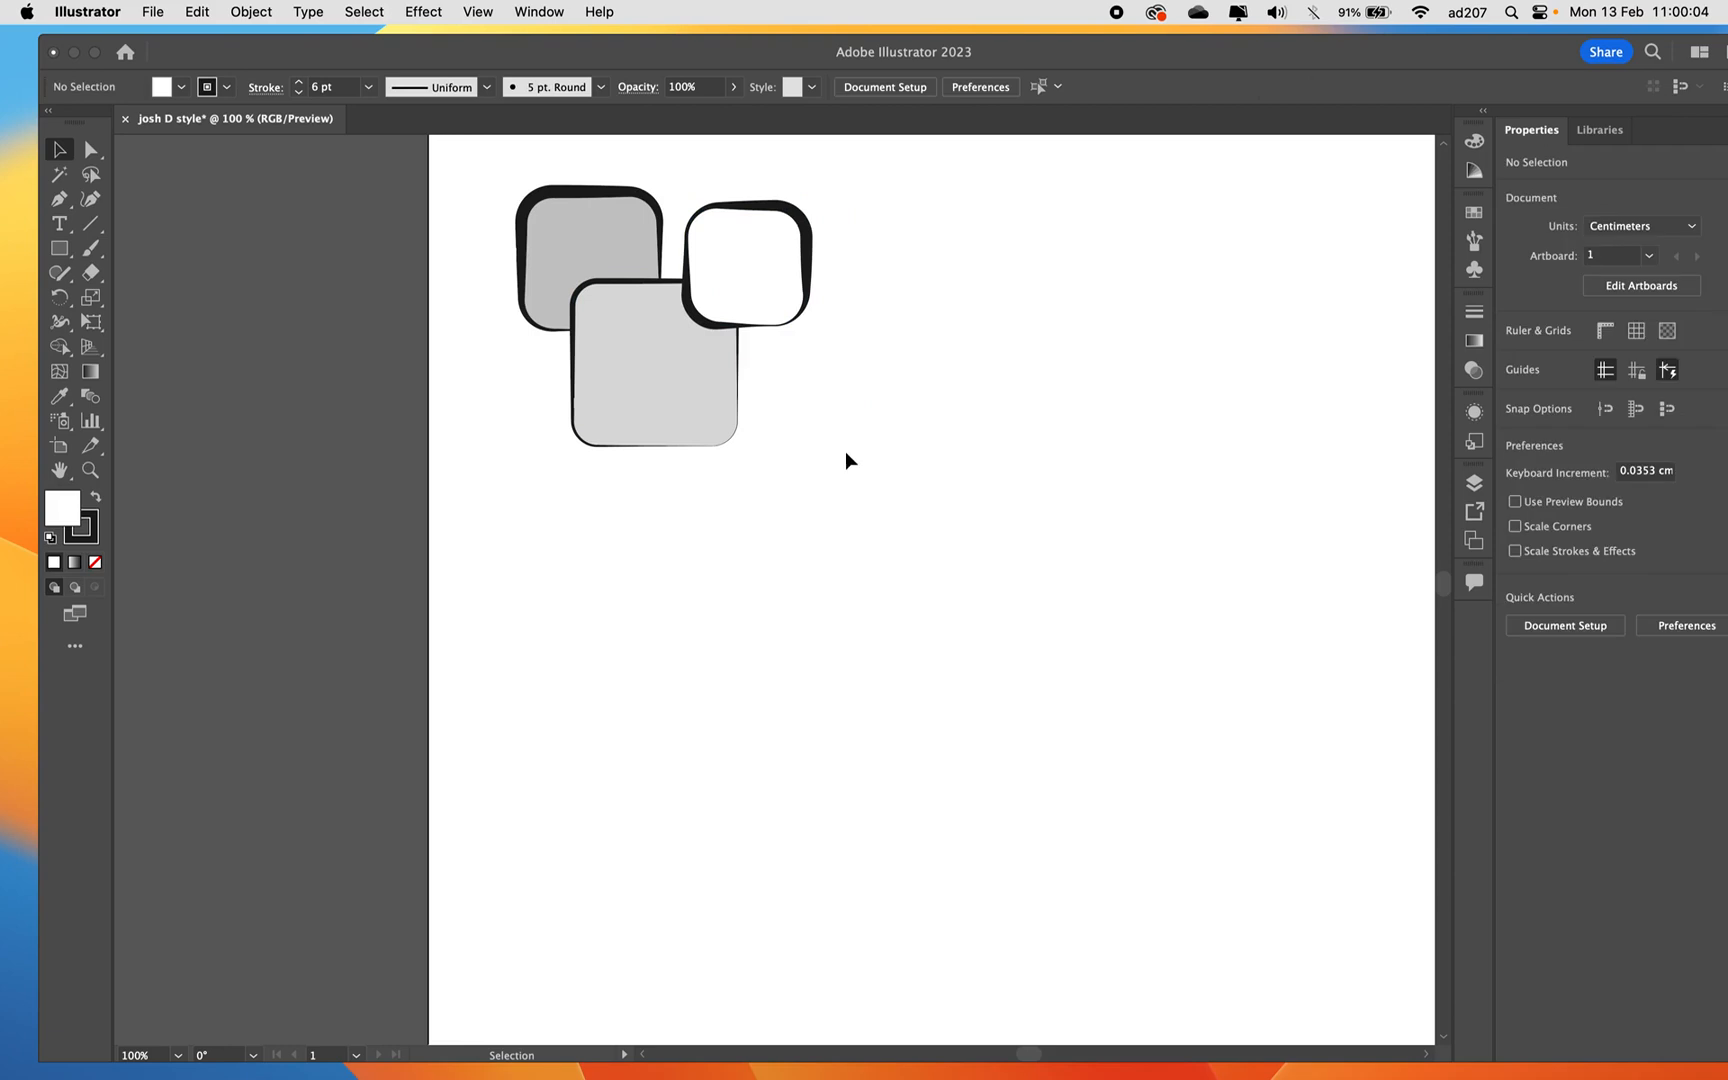
# Create a new Scatter Brush from the three overlapping squares.
pyautogui.moveTo(493, 178); pyautogui.dragTo(1000, 524)
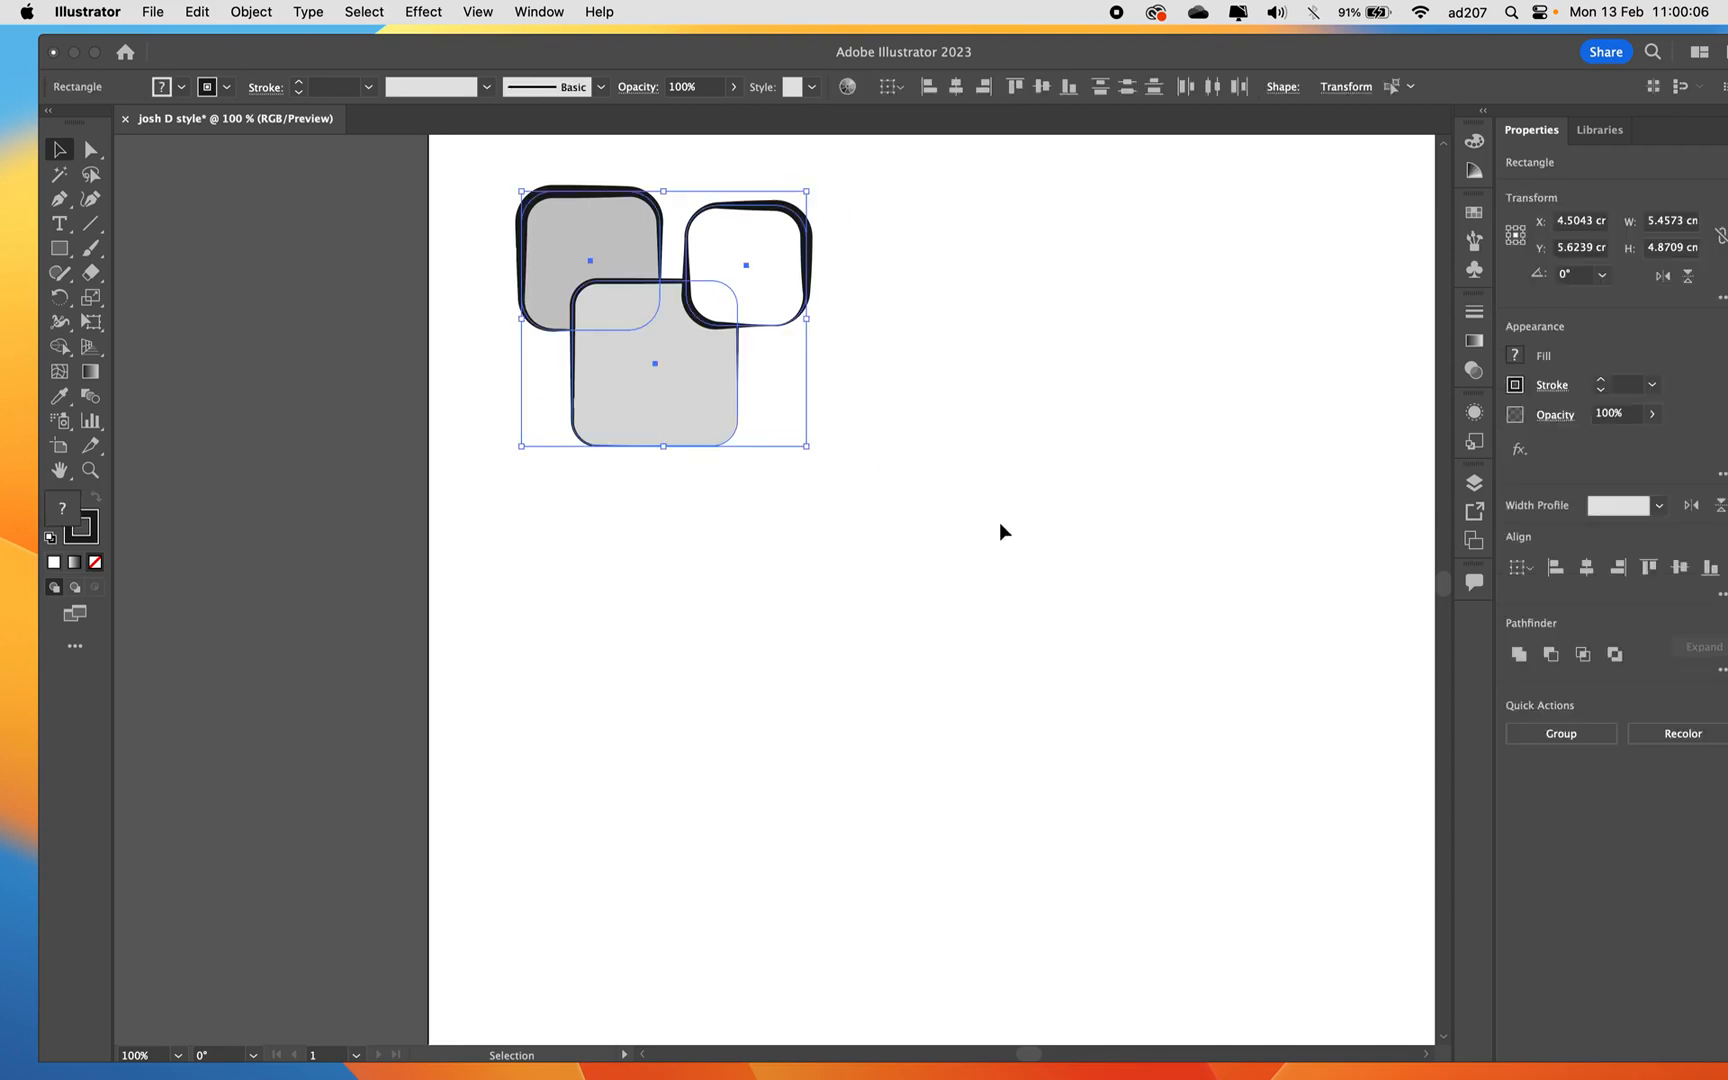
pyautogui.click(1475, 242)
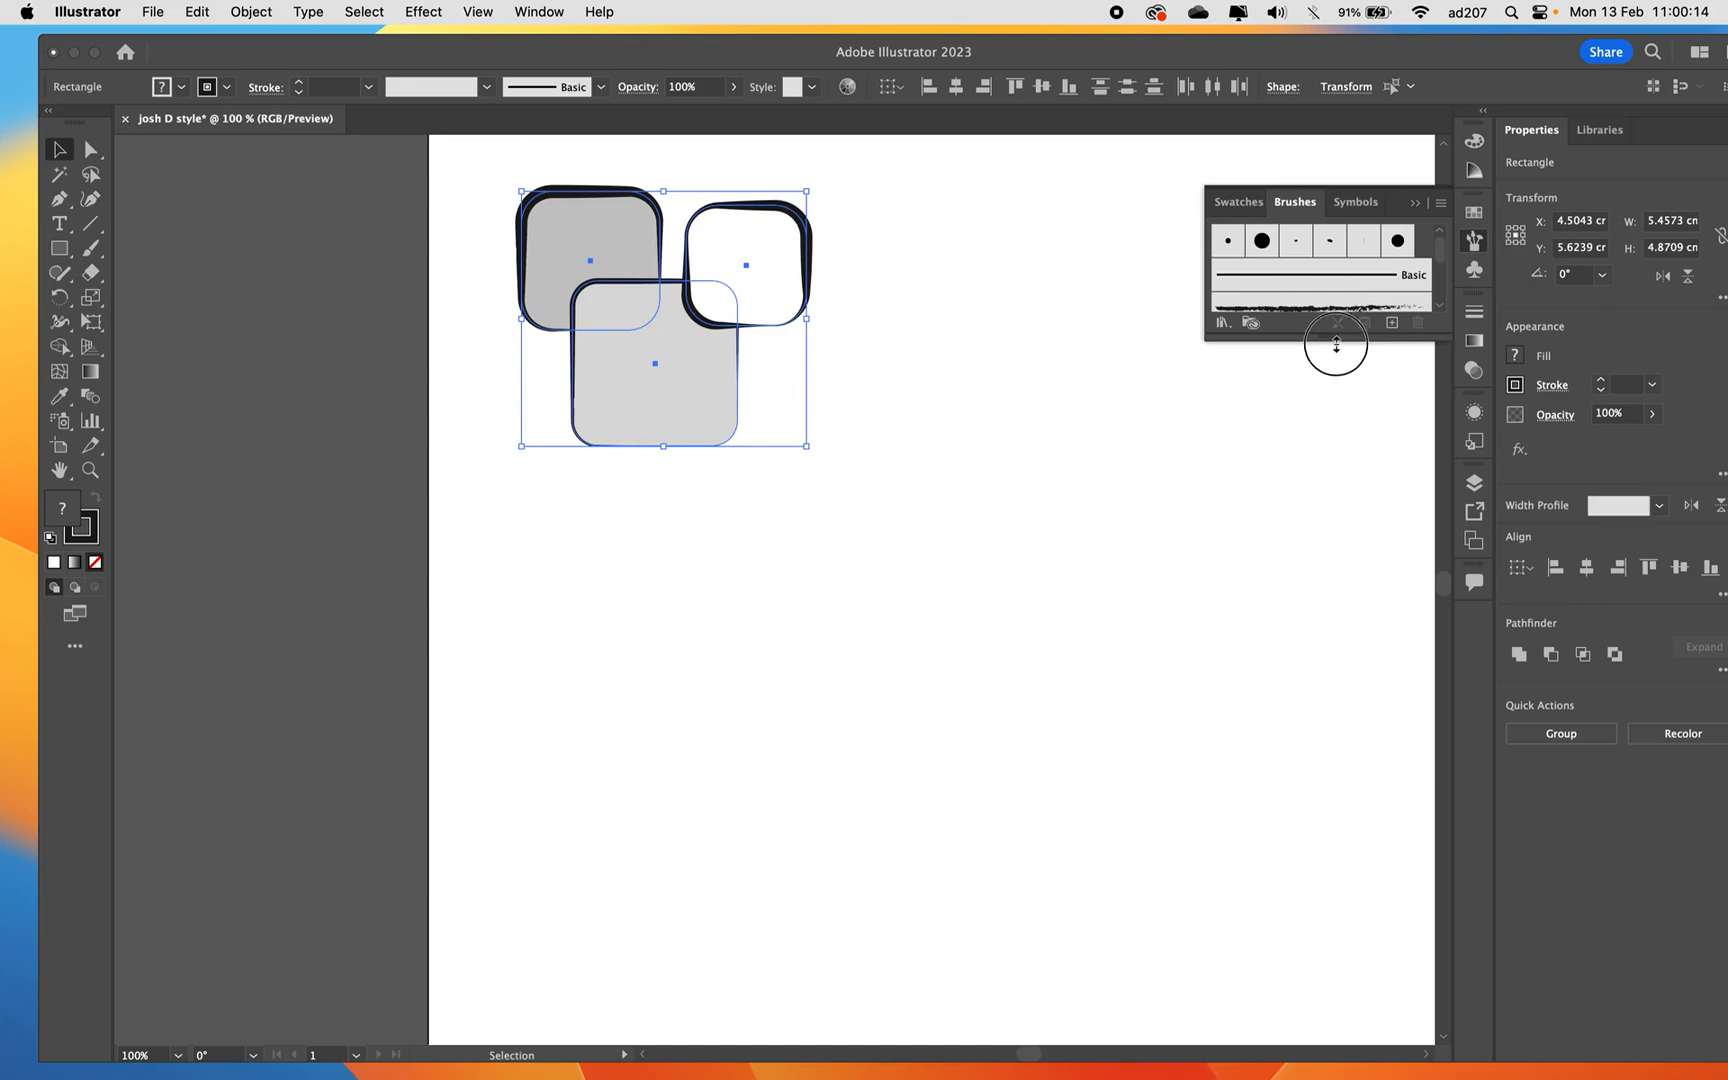
pyautogui.moveTo(1334, 340); pyautogui.dragTo(1346, 488)
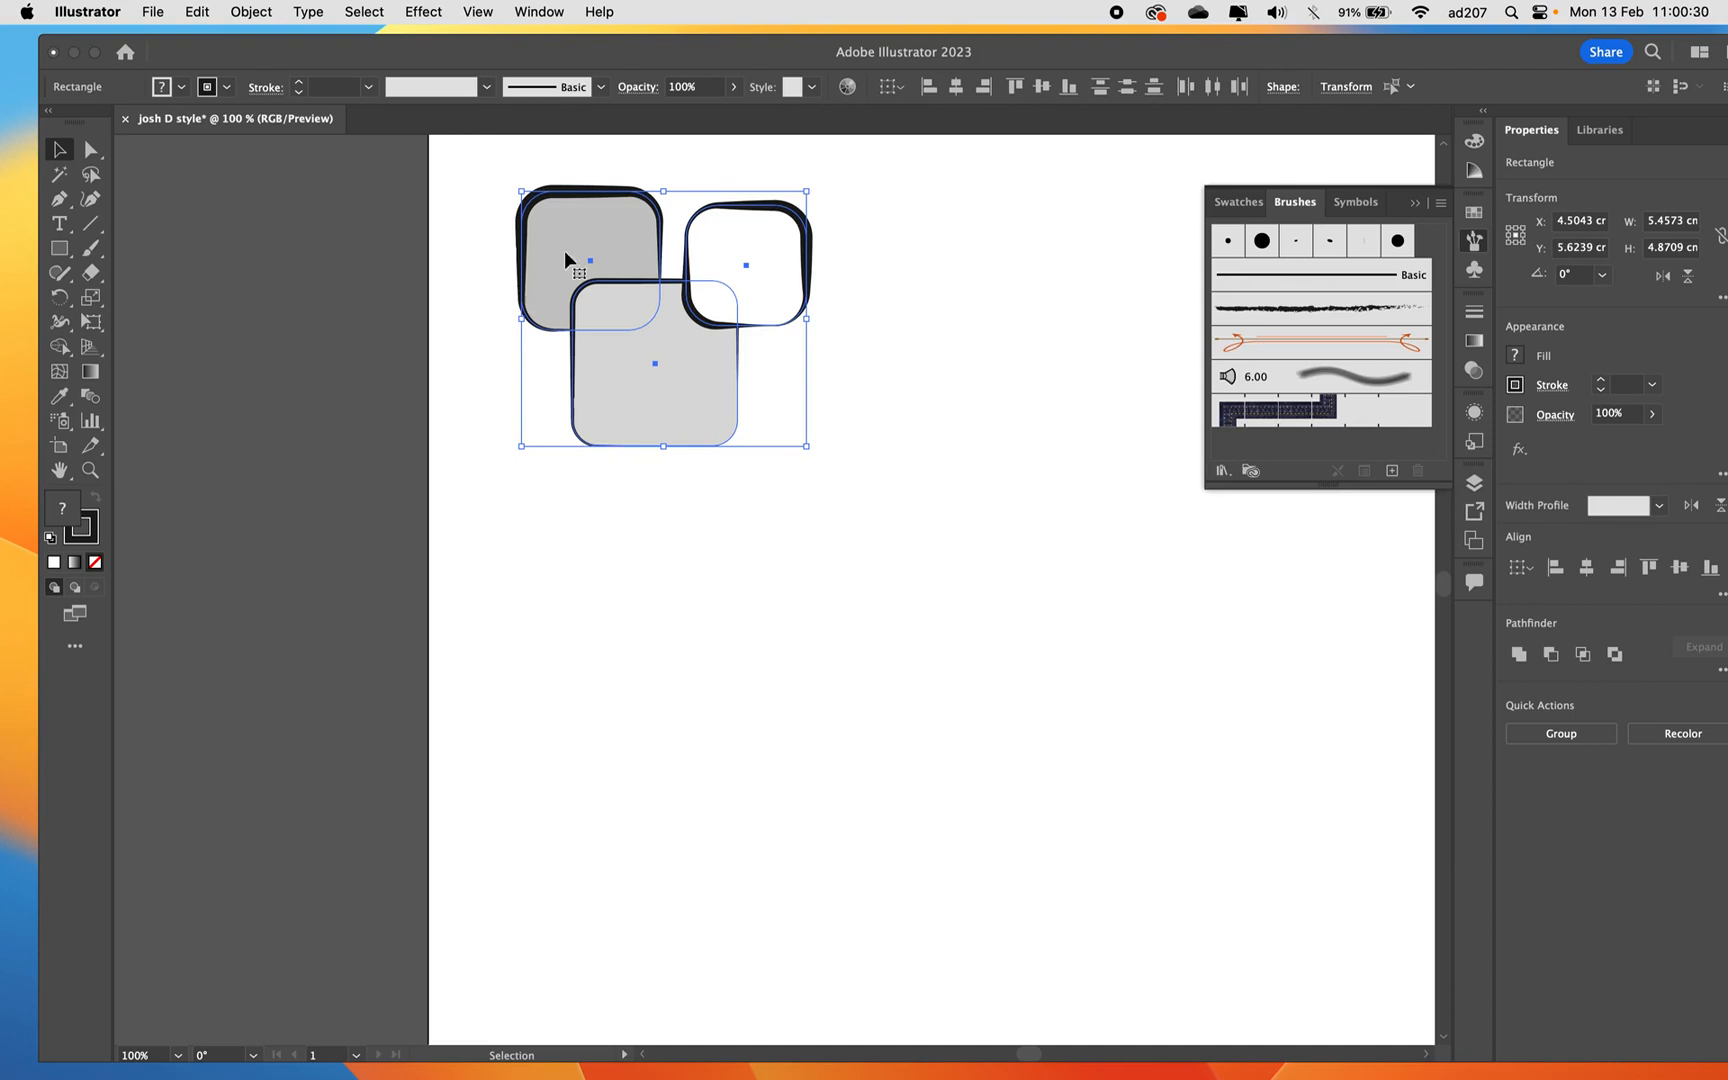
pyautogui.click(1391, 472)
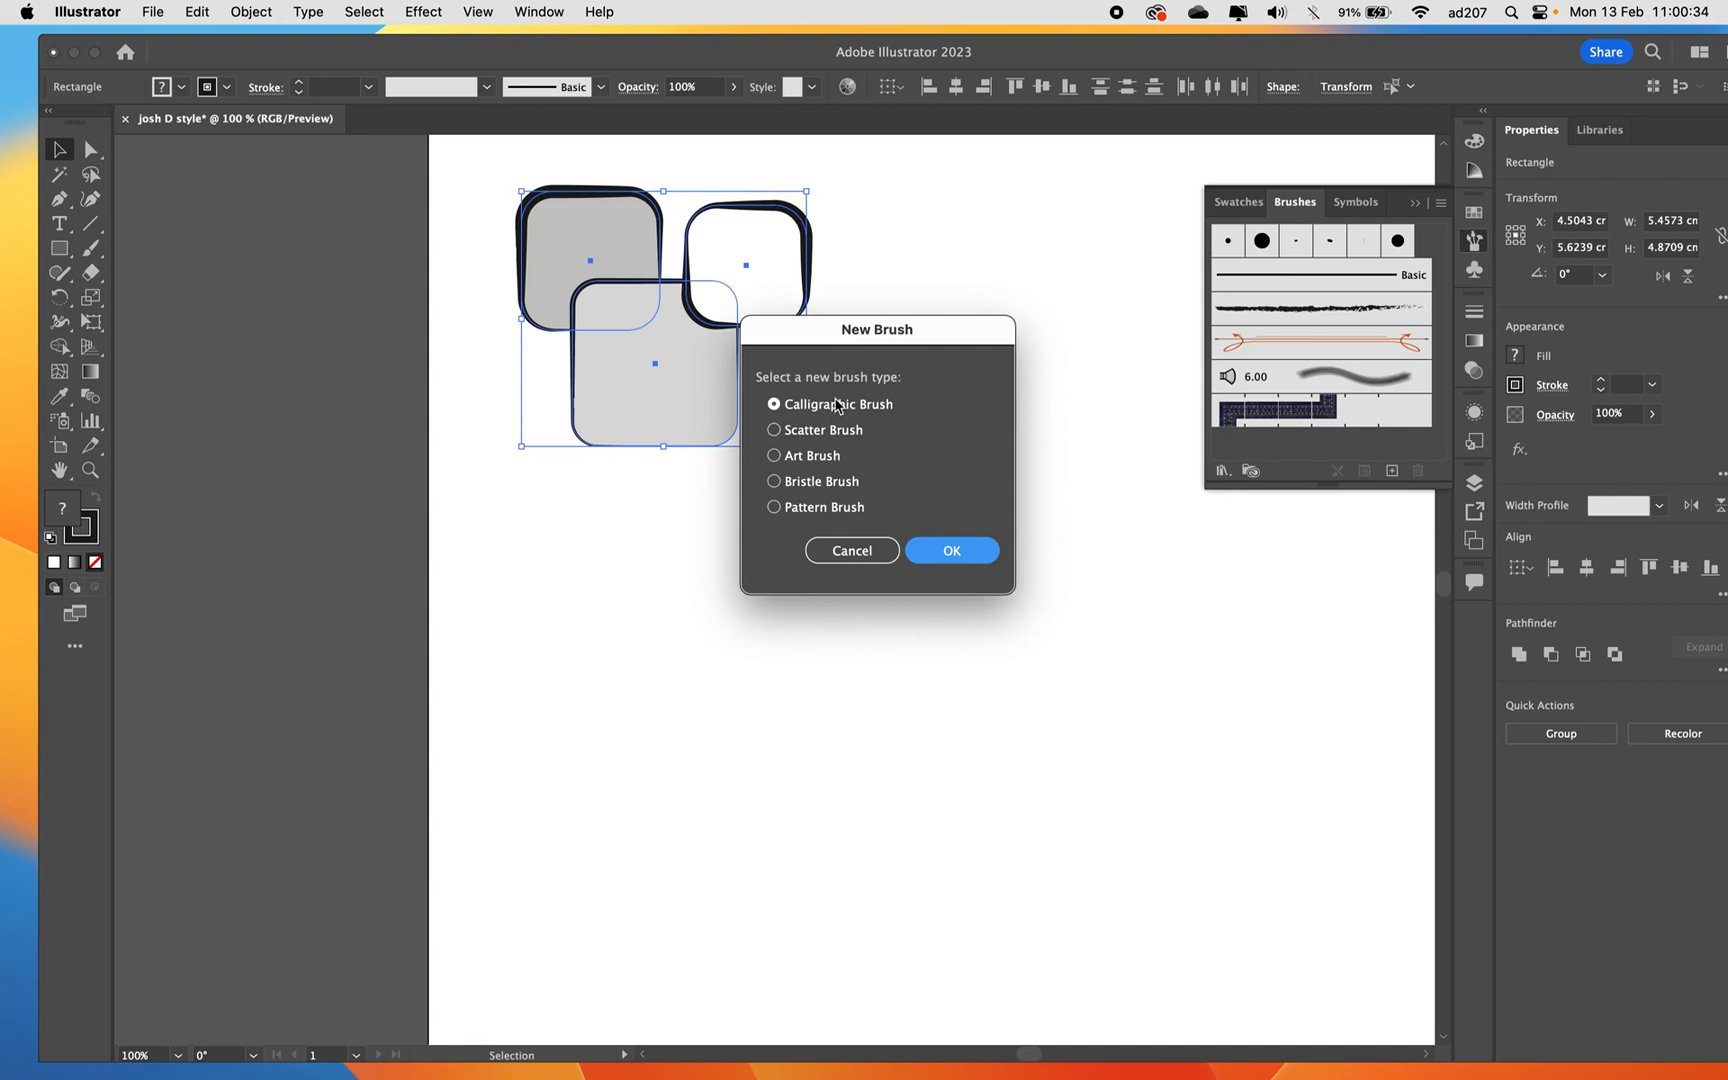
pyautogui.click(775, 431)
pyautogui.click(951, 556)
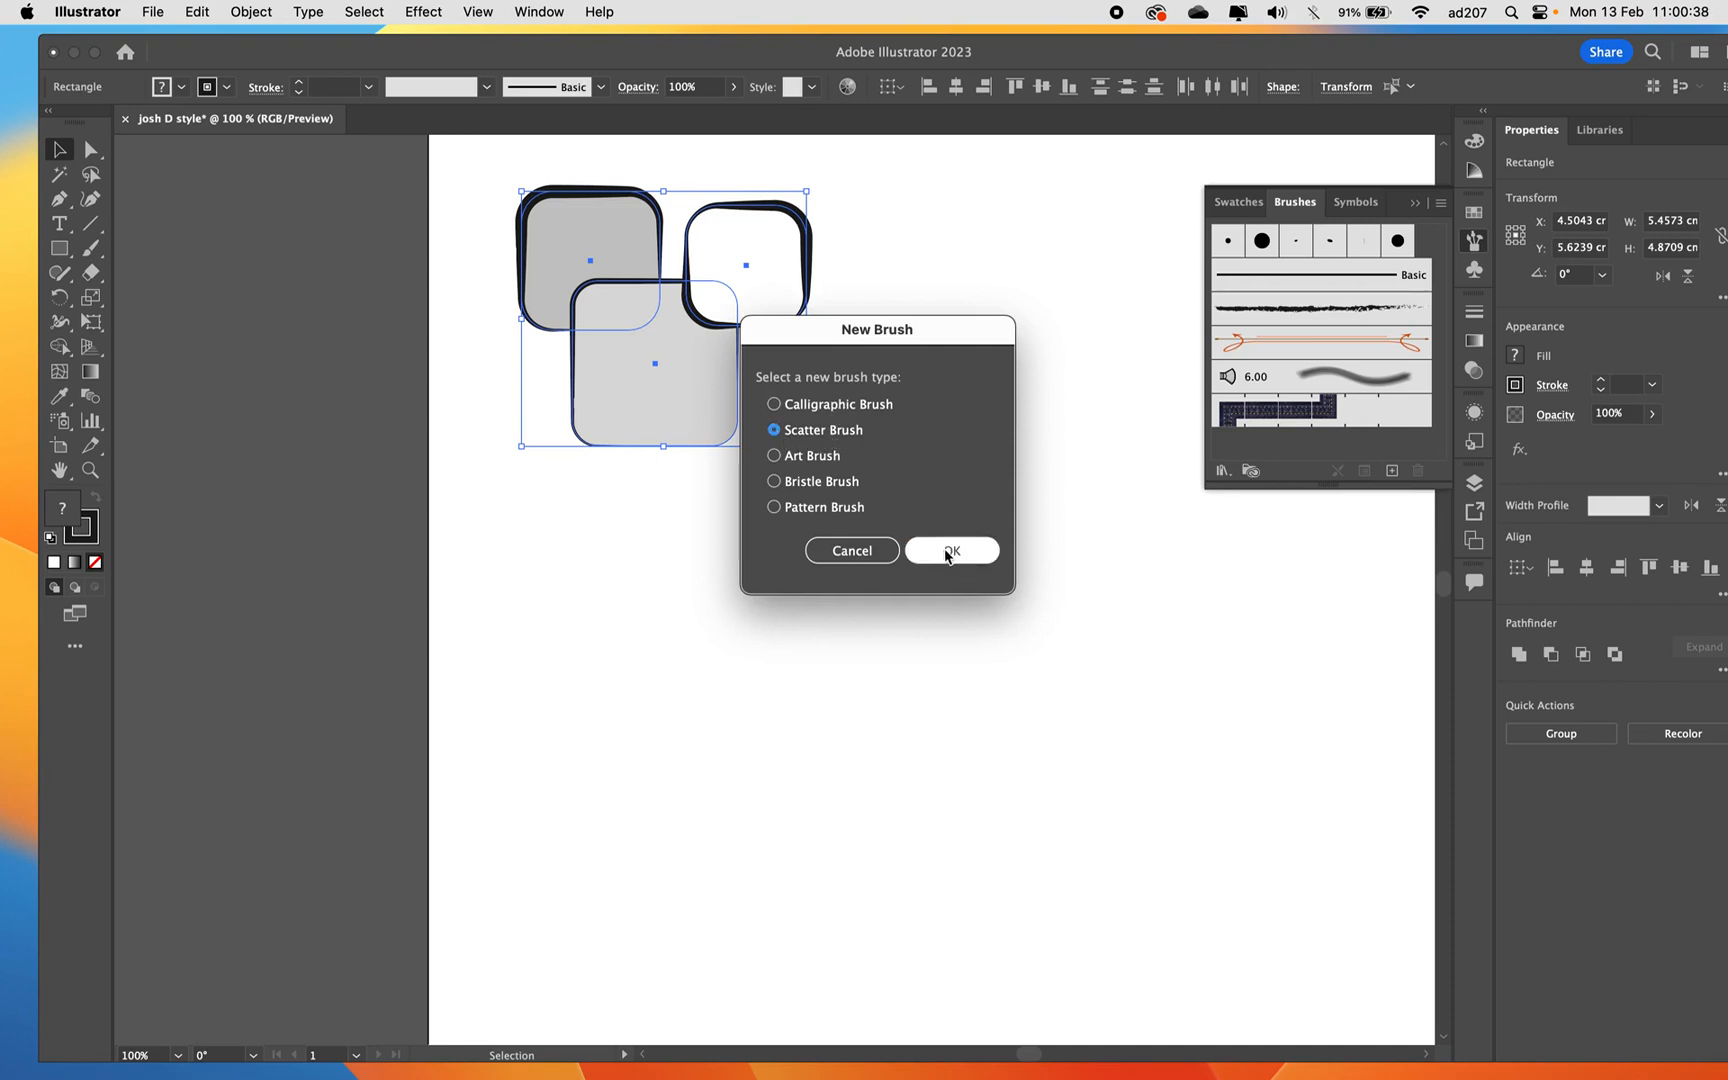
pyautogui.moveTo(1288, 338)
pyautogui.mouseDown()
pyautogui.moveTo(988, 311)
pyautogui.moveTo(935, 356)
pyautogui.moveTo(891, 350)
pyautogui.moveTo(908, 354)
pyautogui.mouseUp()
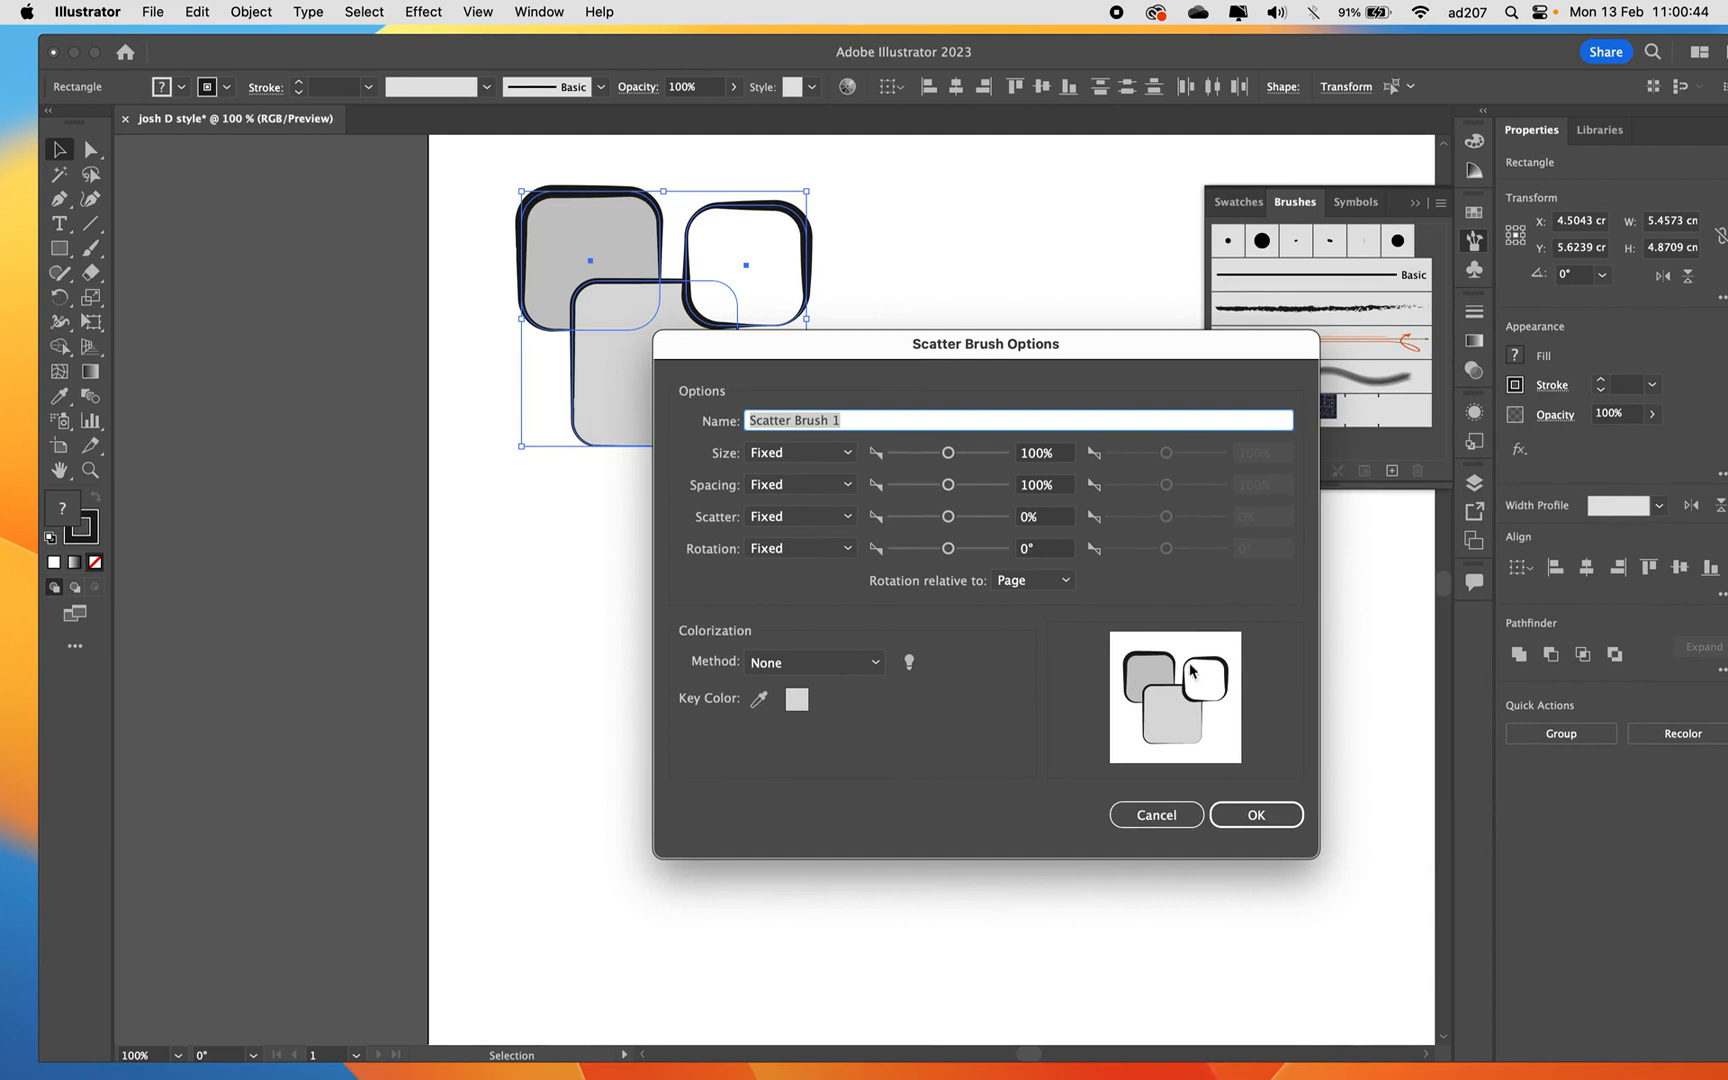
# Set the scatter brush's size, spacing, scatter and rotation all to Random variation.
pyautogui.click(845, 455)
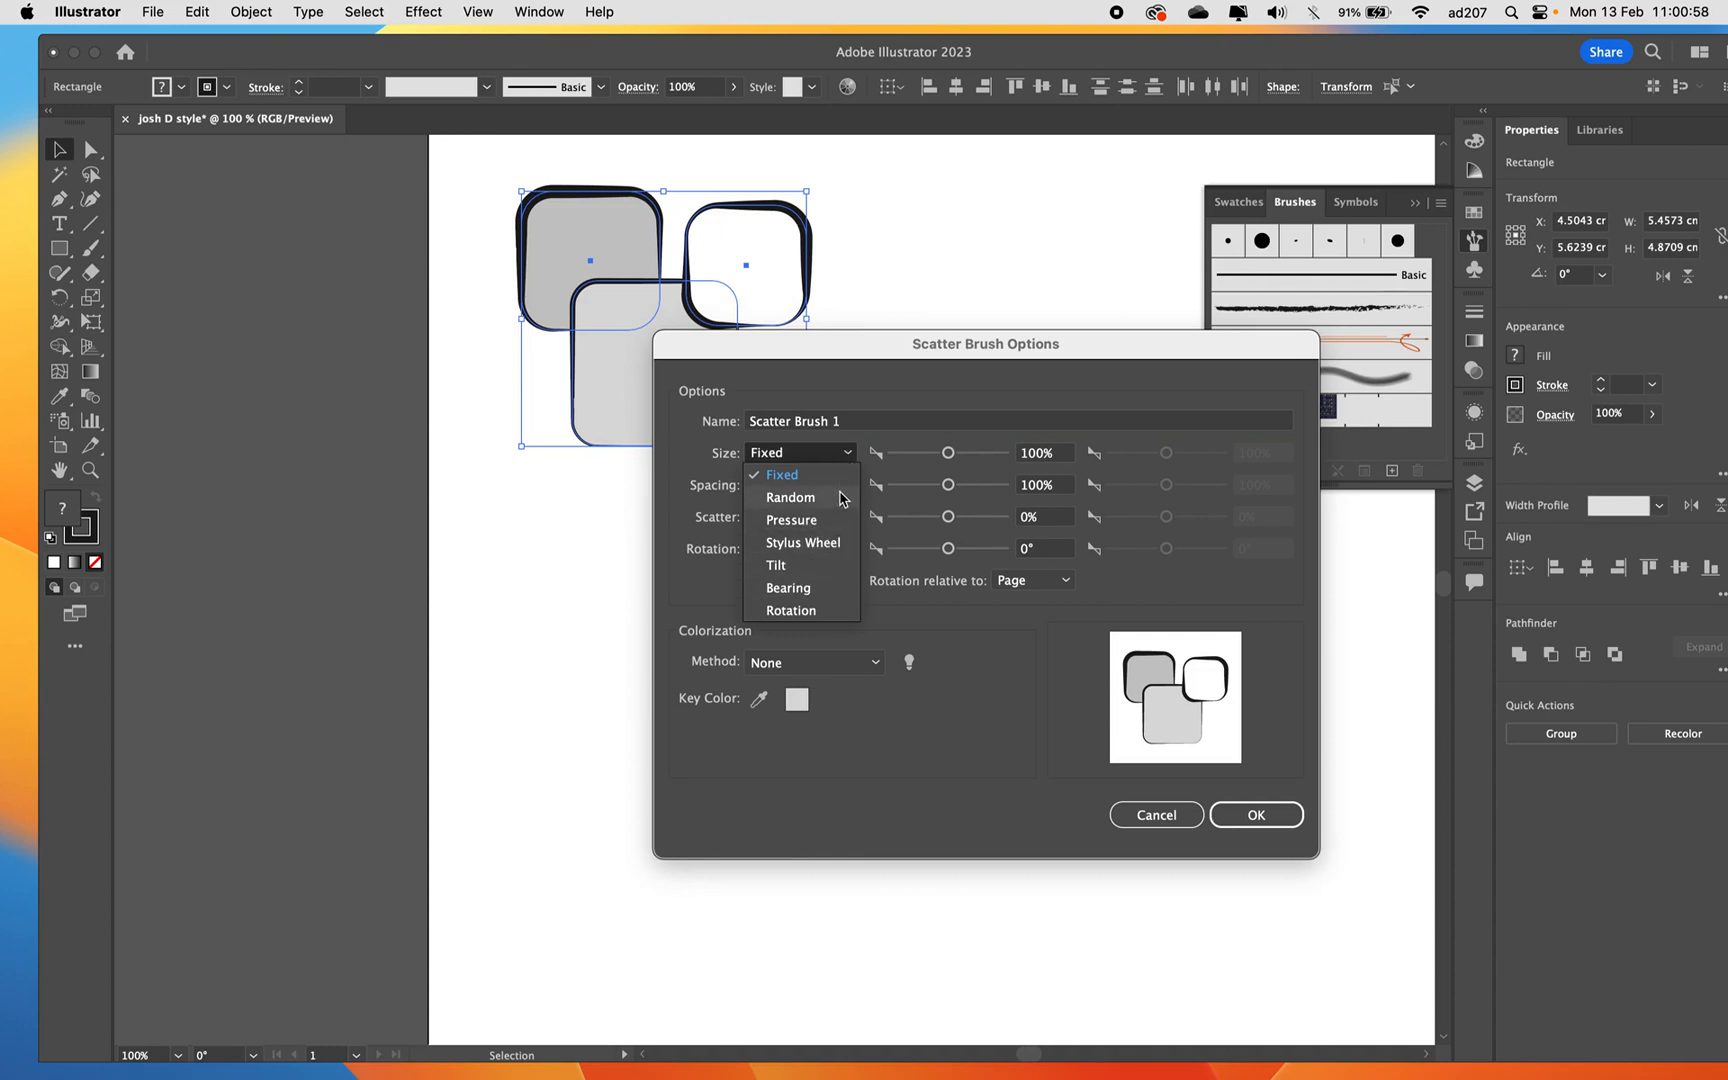
pyautogui.click(790, 497)
pyautogui.click(830, 484)
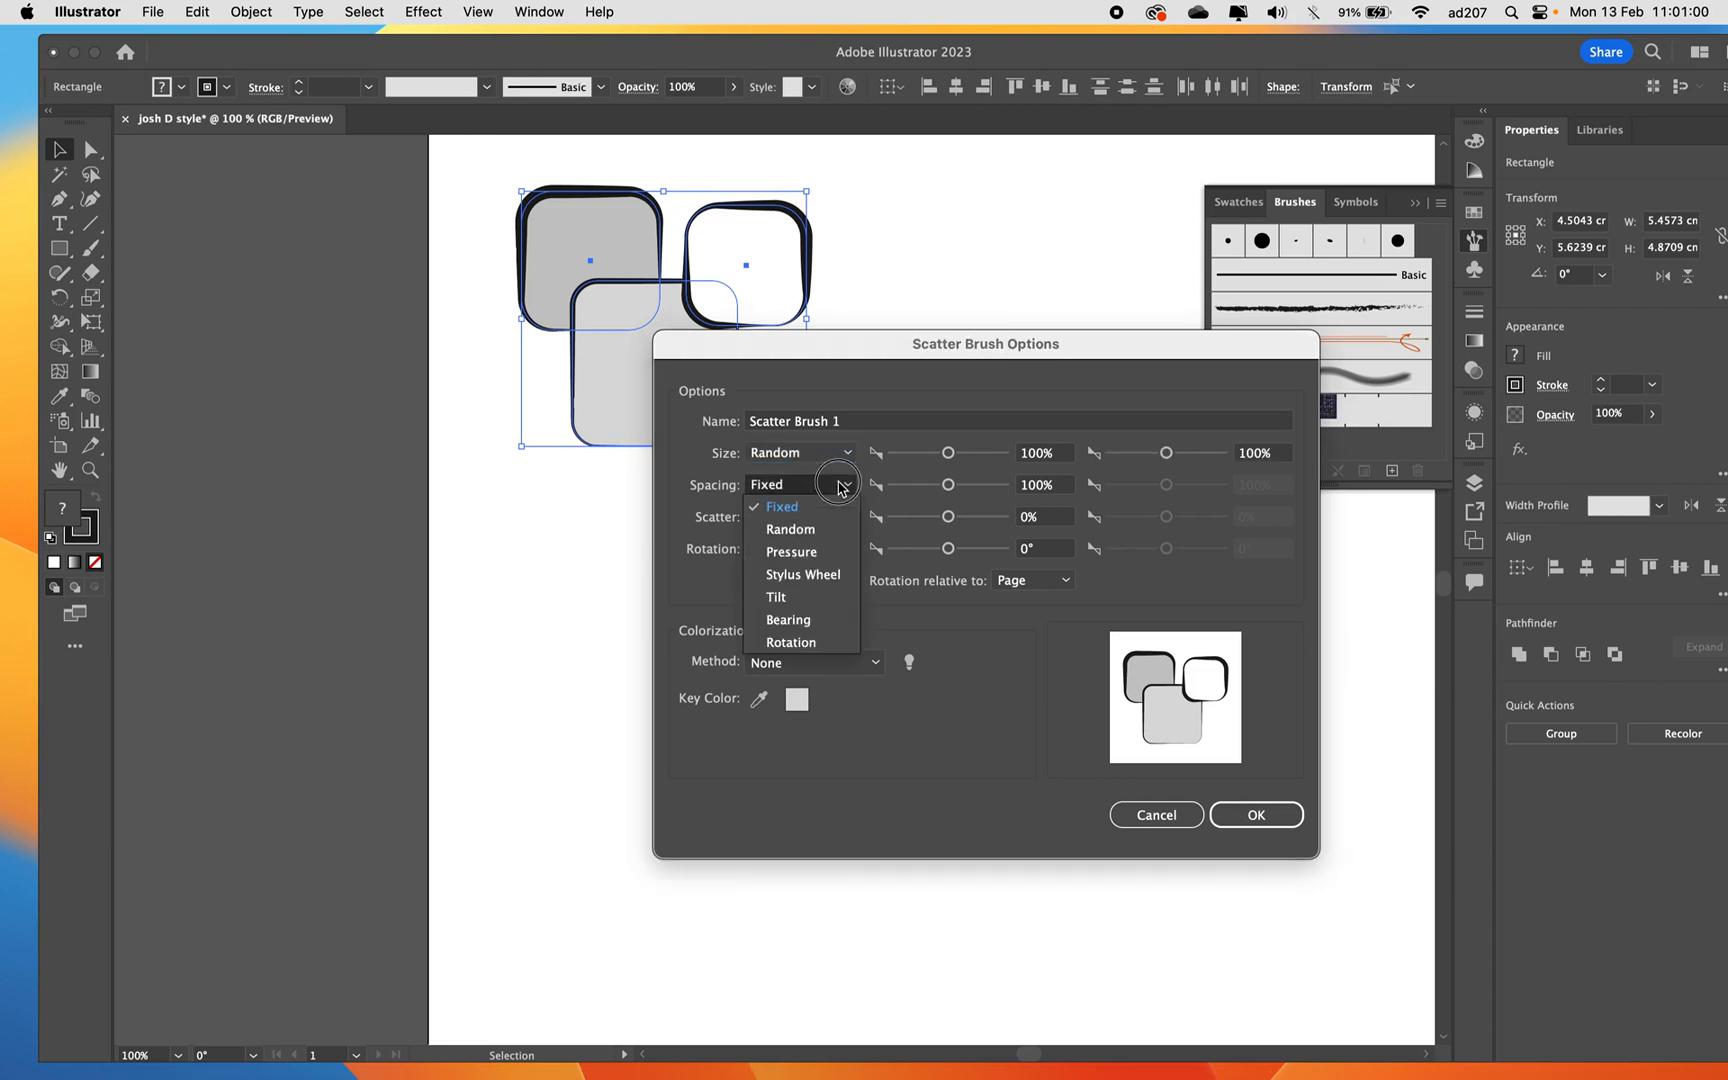
pyautogui.click(825, 530)
pyautogui.click(826, 524)
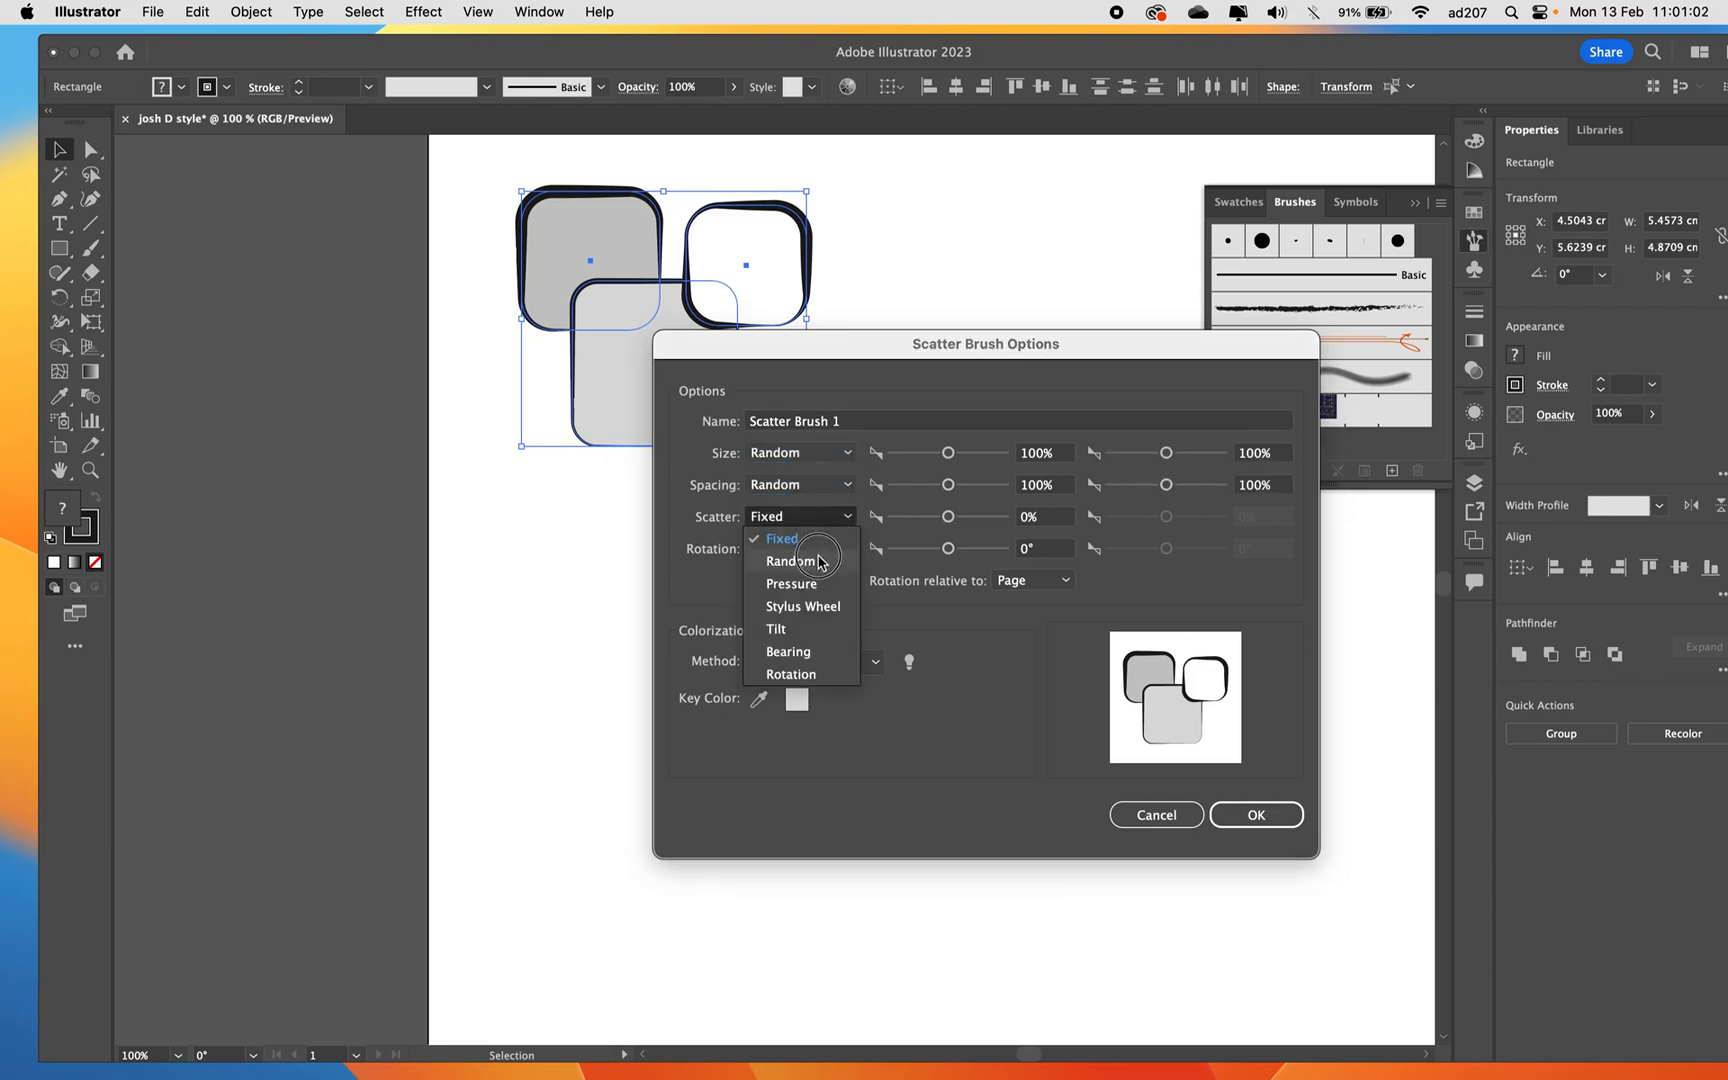
pyautogui.click(818, 562)
pyautogui.click(820, 550)
pyautogui.click(805, 595)
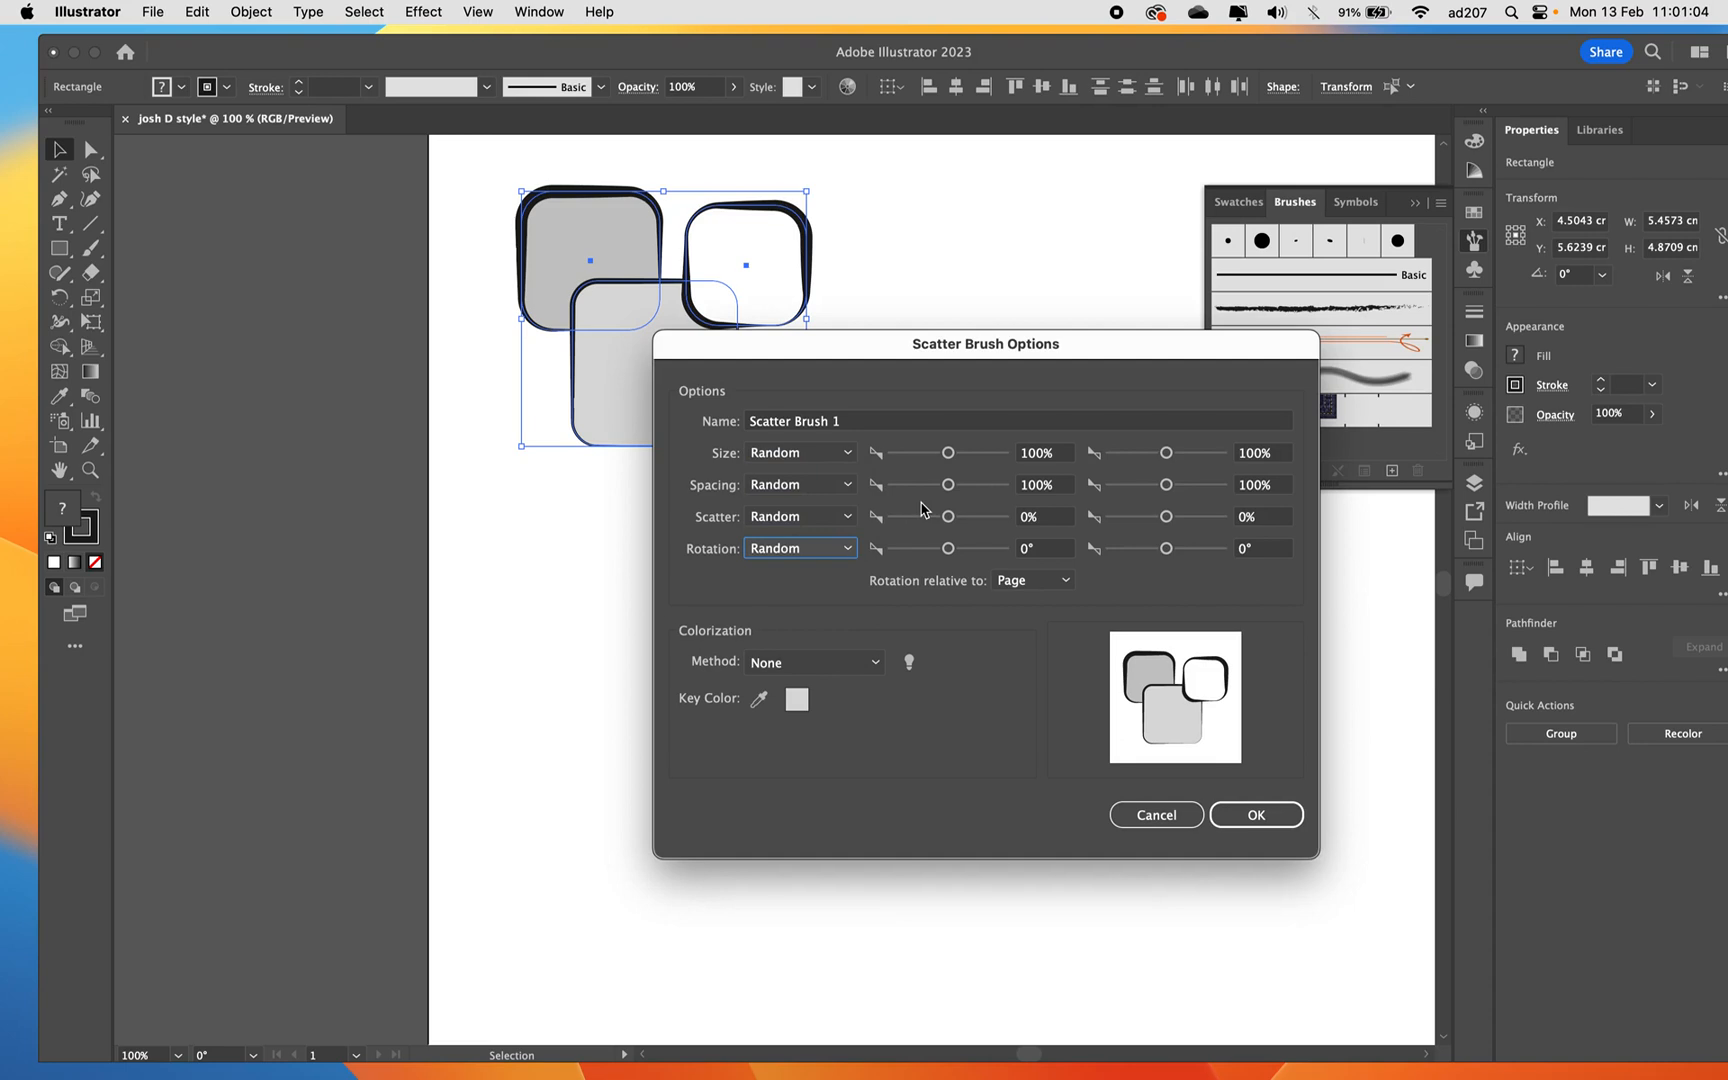
# Set the brush's minimum size to 50% and its random spacing range to 70% through 130%.
pyautogui.moveTo(947, 453); pyautogui.dragTo(921, 460)
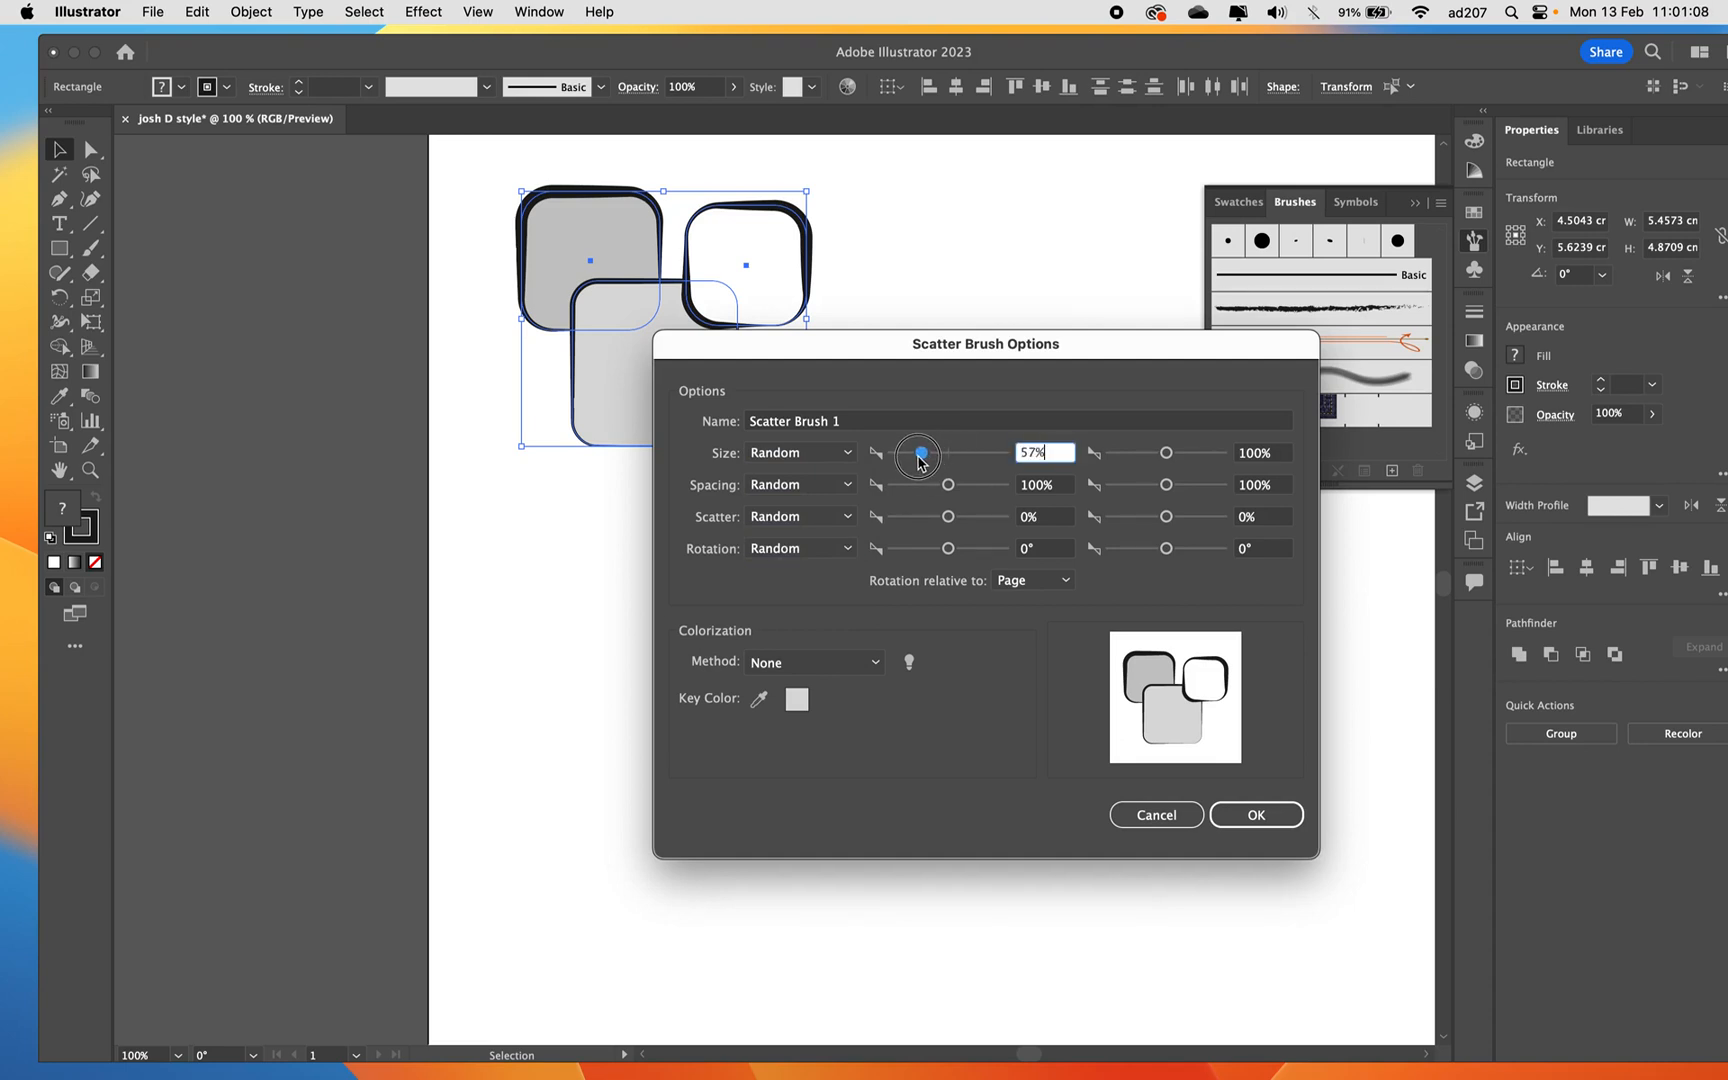
pyautogui.moveTo(921, 461); pyautogui.dragTo(916, 460)
pyautogui.moveTo(948, 485); pyautogui.dragTo(929, 489)
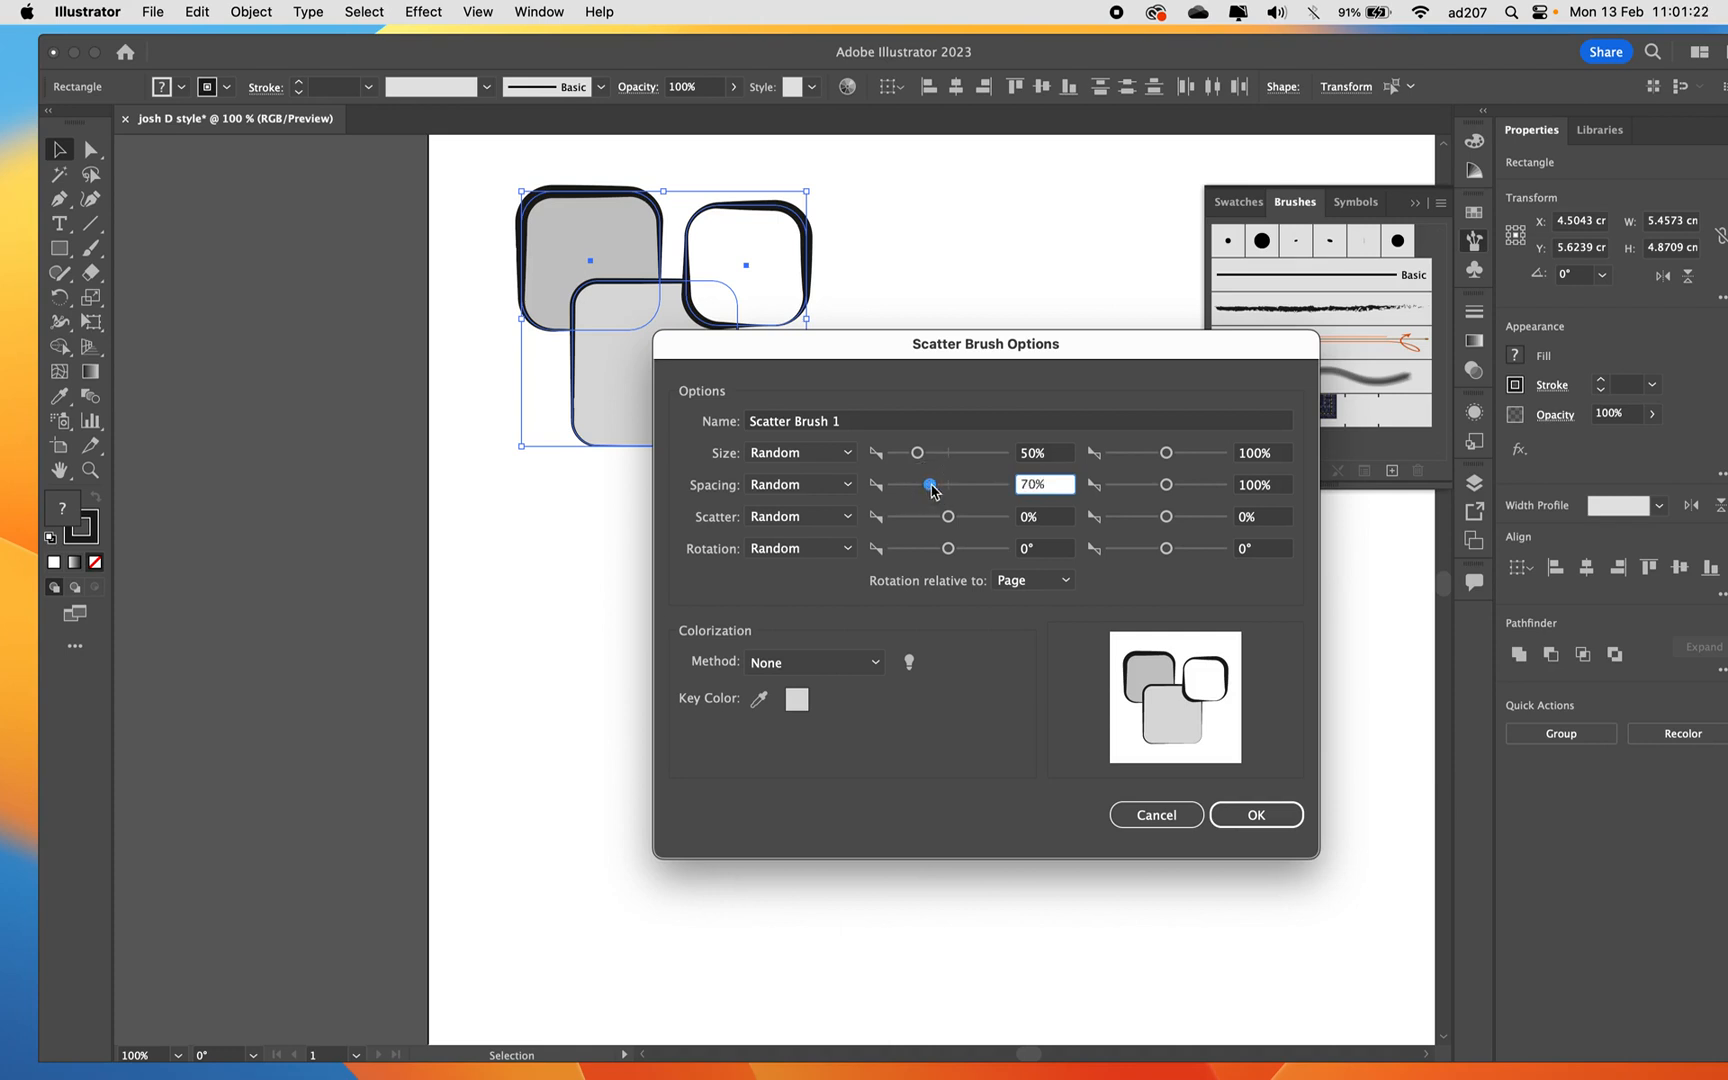
pyautogui.click(1168, 487)
pyautogui.moveTo(1168, 487); pyautogui.dragTo(1173, 490)
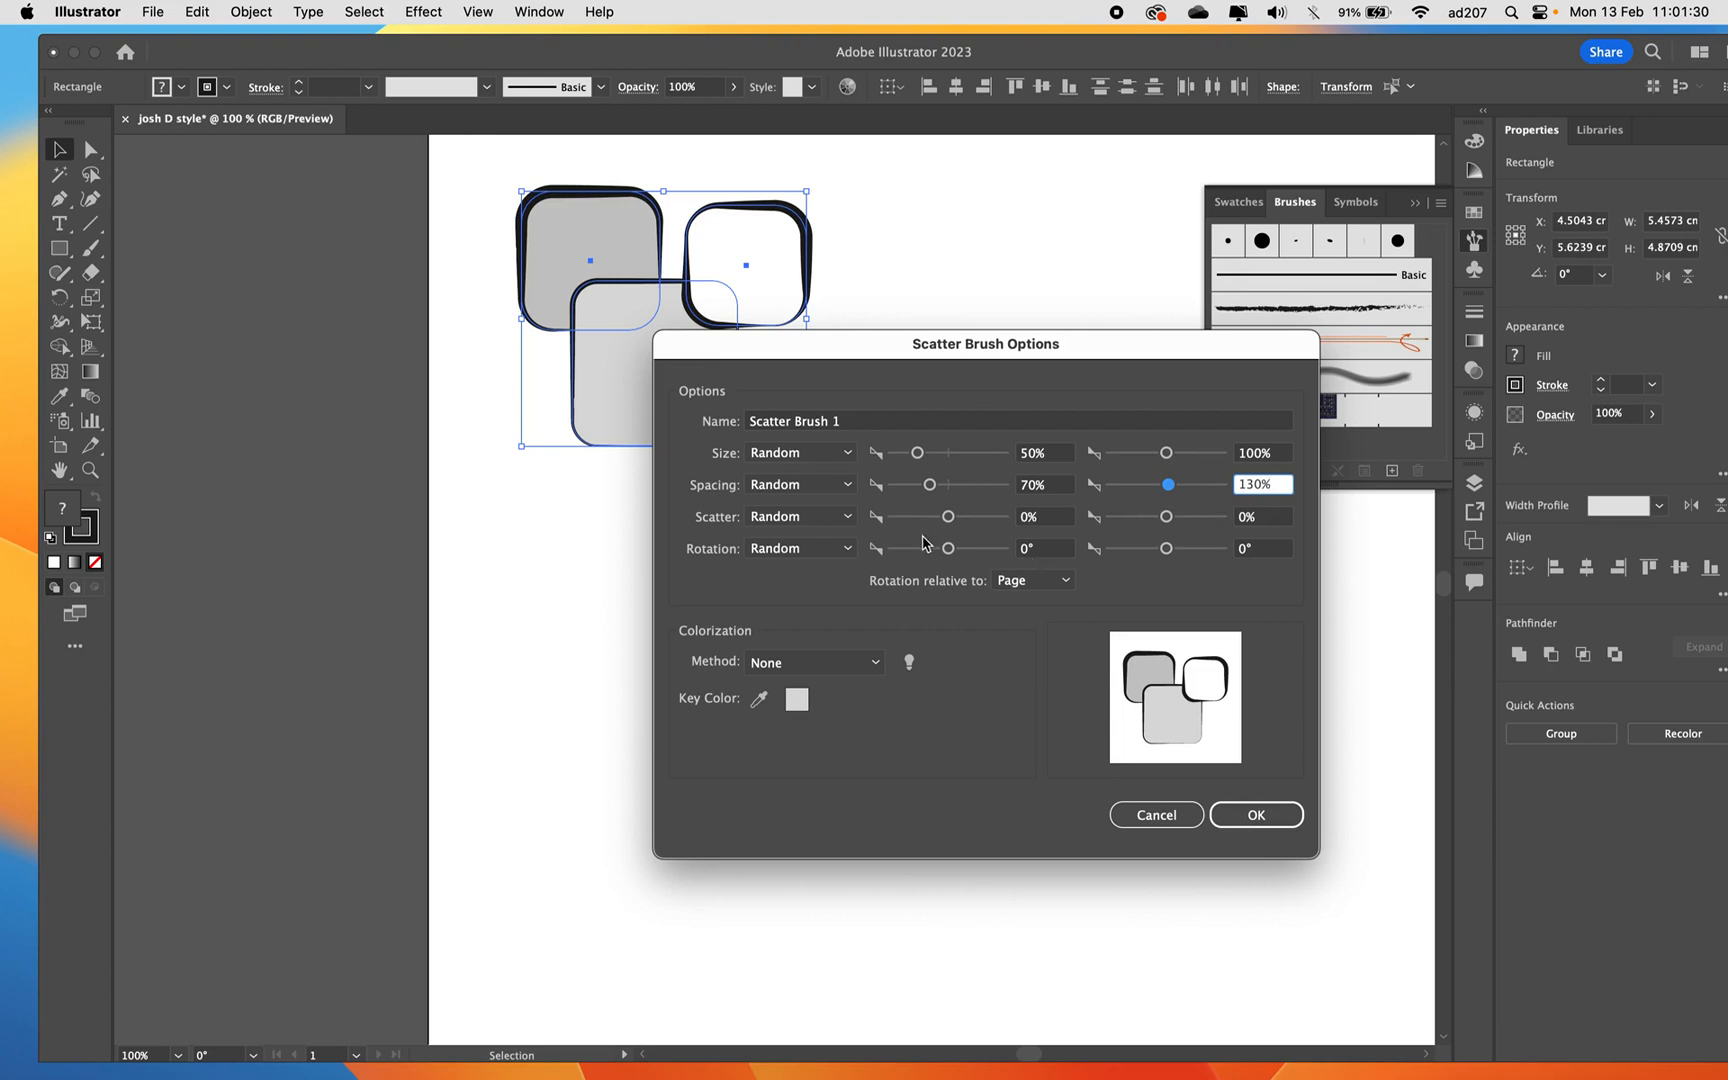
# Set the brush's random scatter range from -73% to 74%.
pyautogui.moveTo(948, 520); pyautogui.dragTo(946, 522)
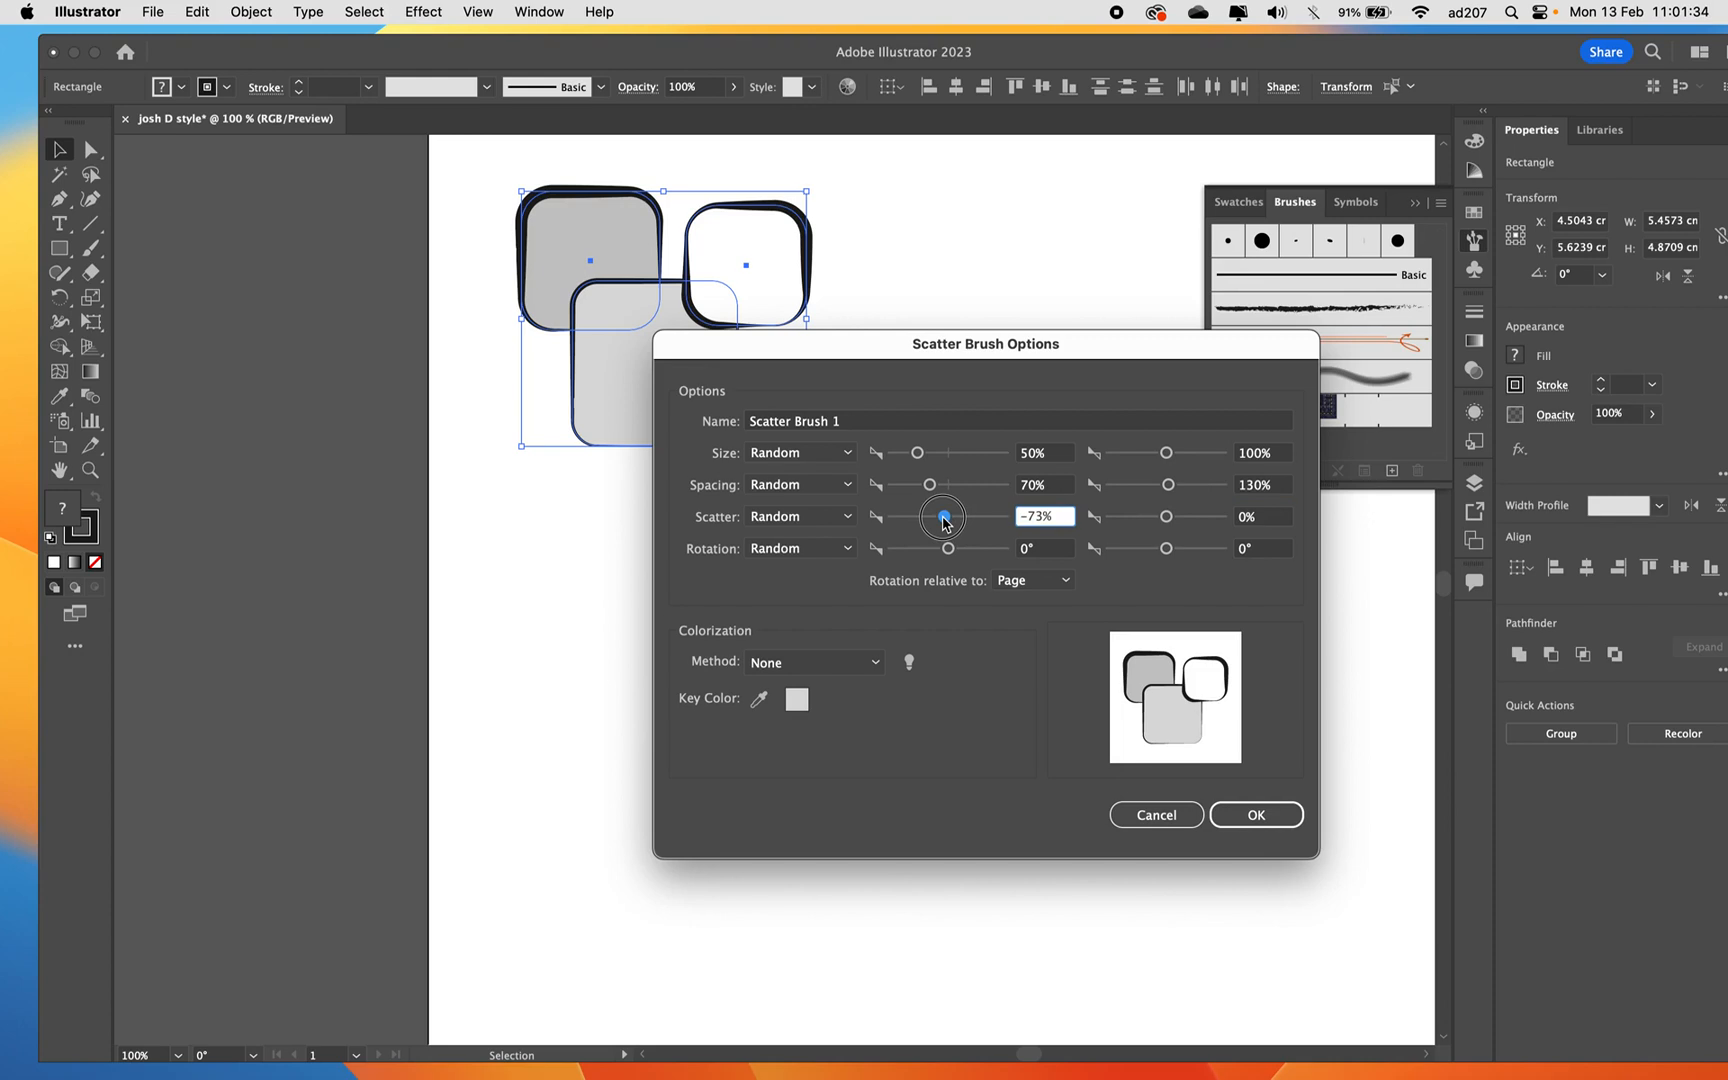
pyautogui.moveTo(944, 521); pyautogui.dragTo(944, 521)
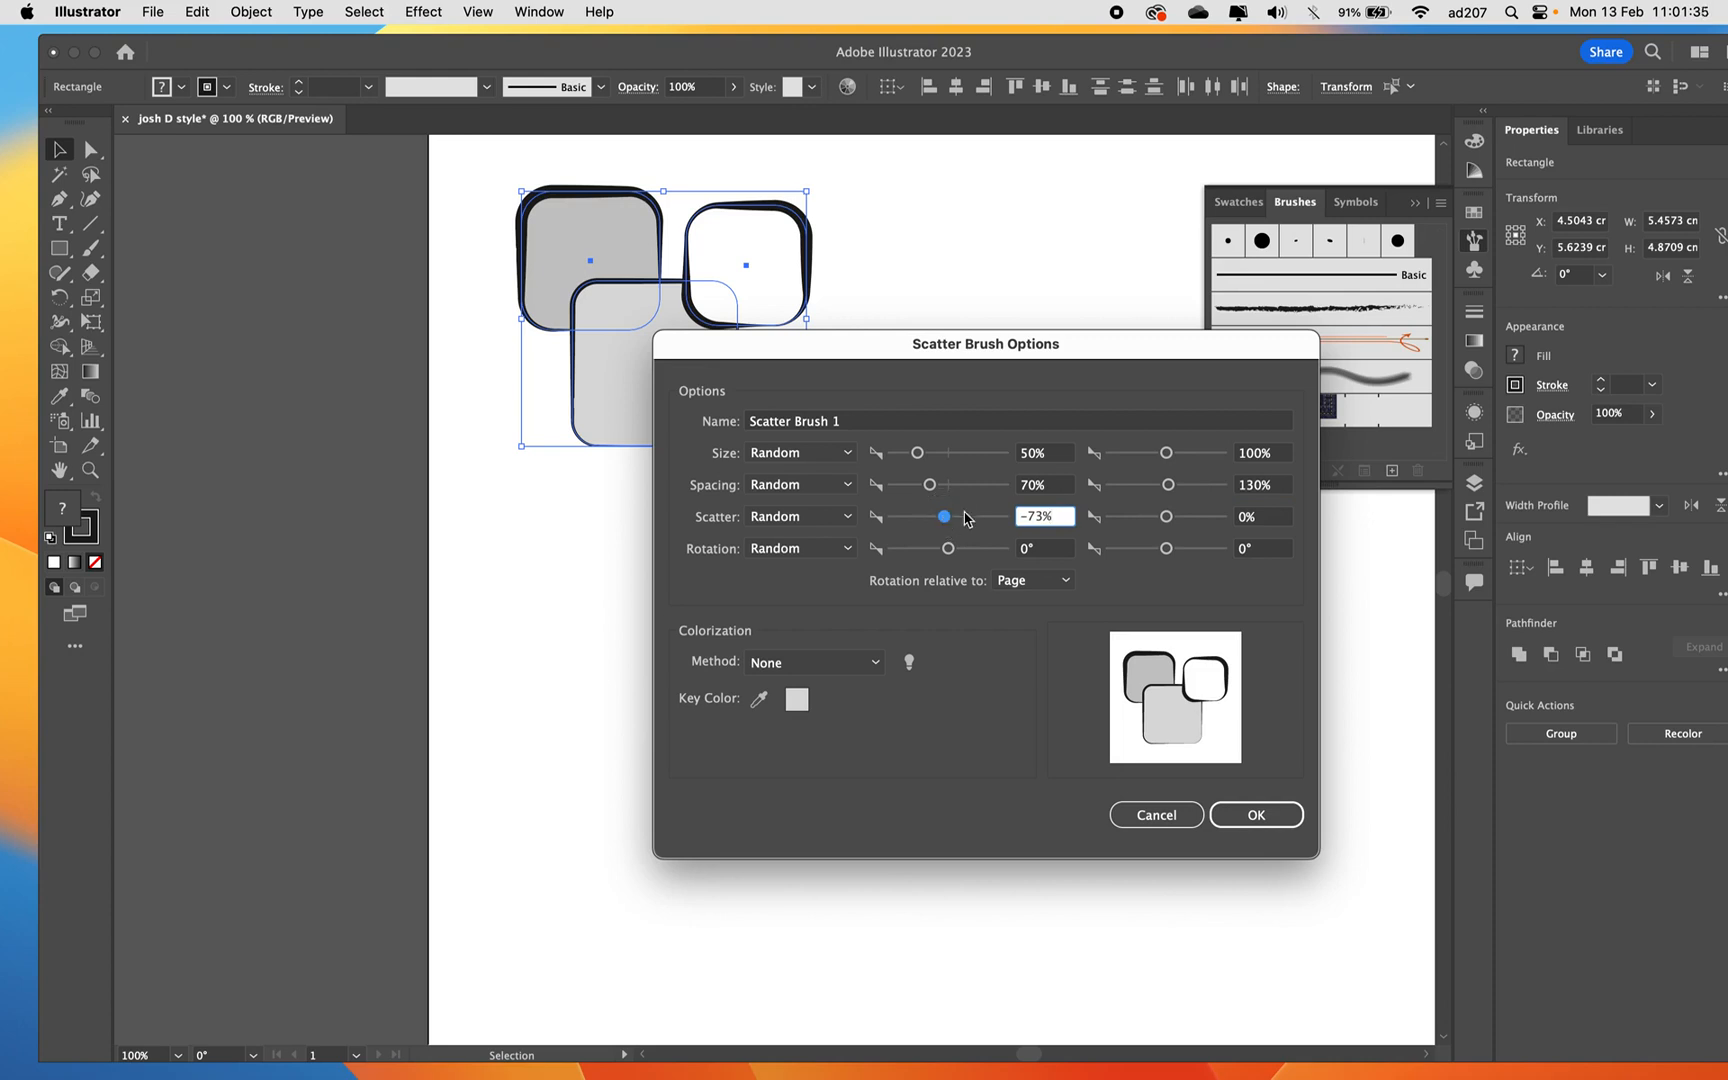
pyautogui.moveTo(1167, 517); pyautogui.dragTo(1173, 521)
# Set the brush's random rotation range from -84° to 93° relative to Path, and accept the brush options.
pyautogui.click(1166, 550)
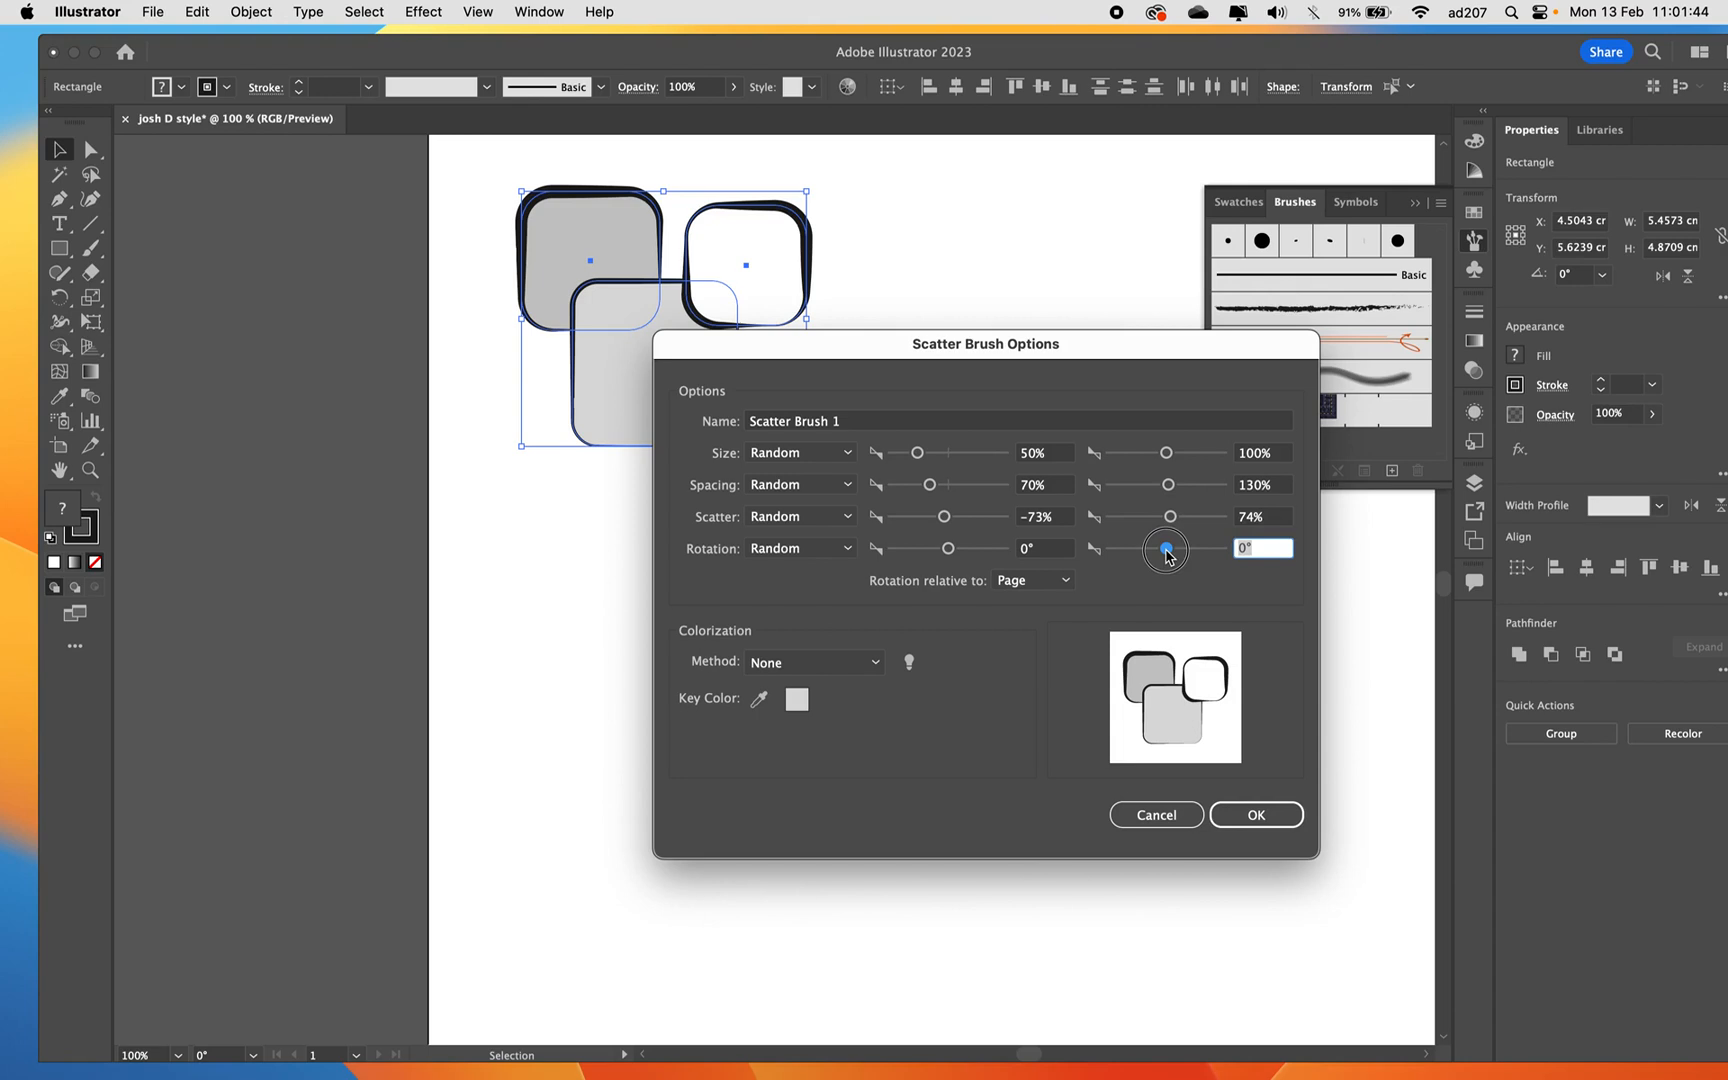
pyautogui.moveTo(1167, 552); pyautogui.dragTo(1198, 556)
pyautogui.moveTo(947, 550); pyautogui.dragTo(921, 558)
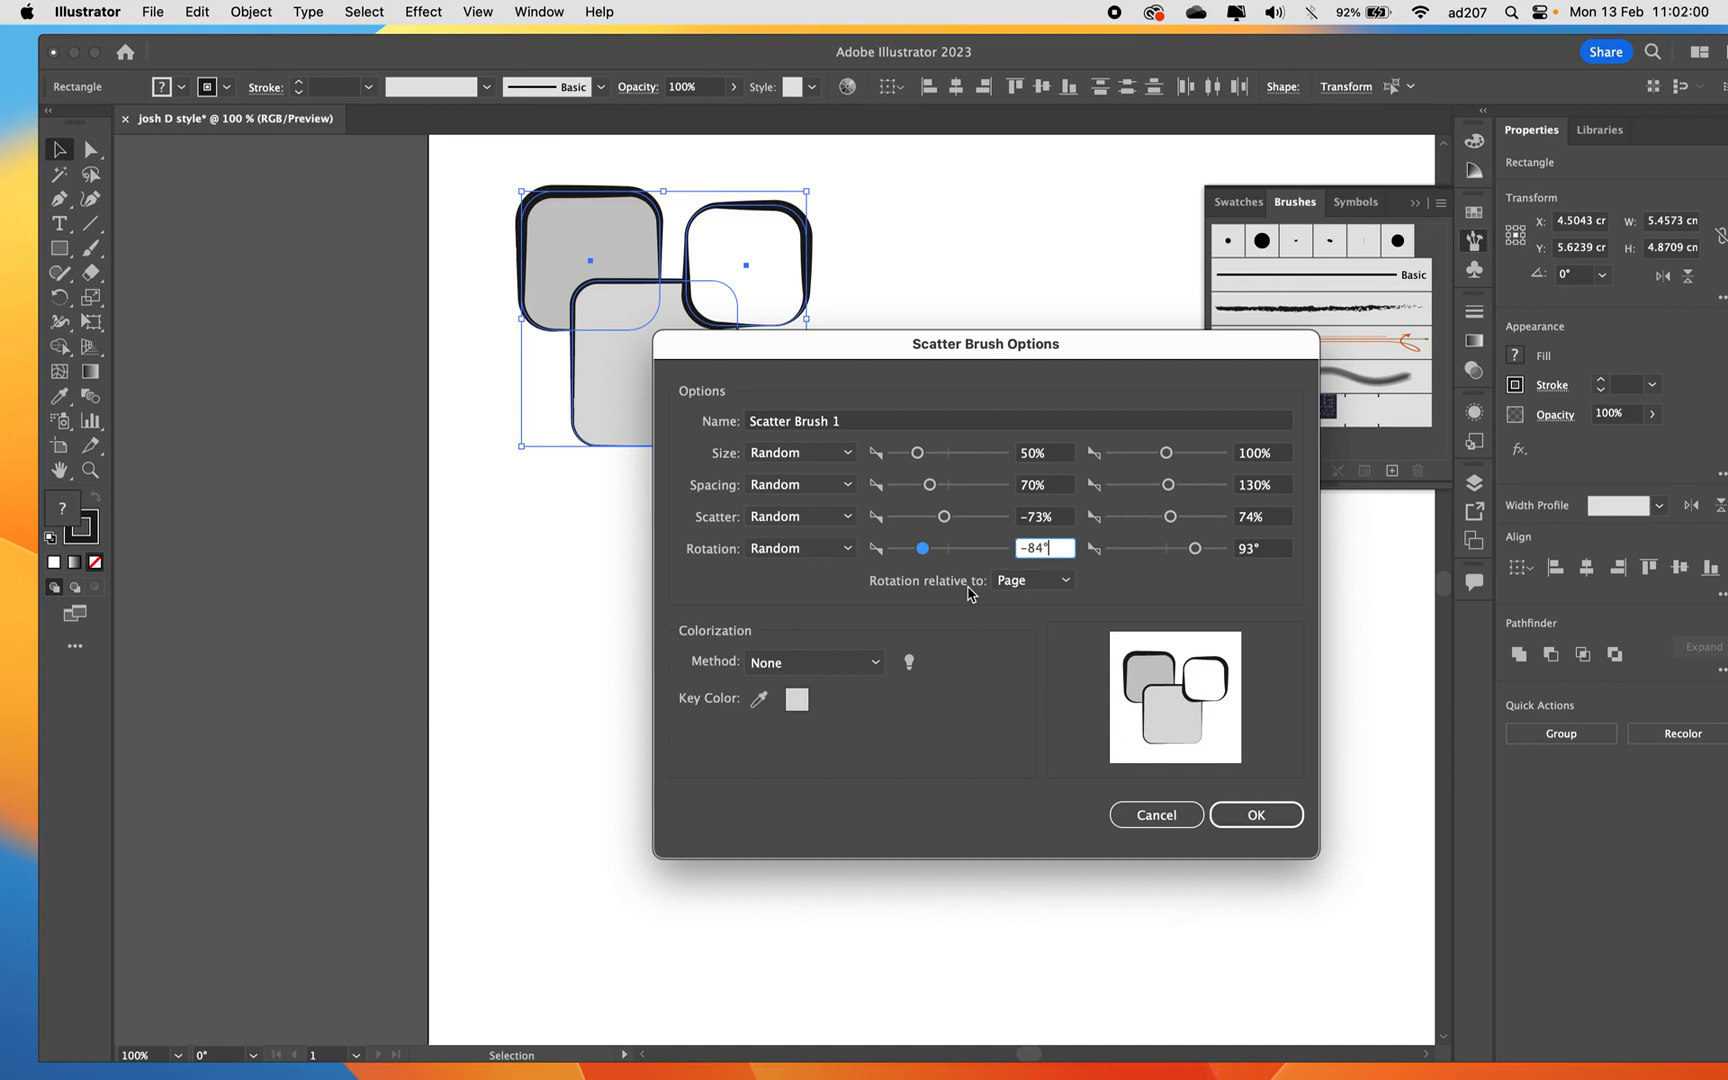
pyautogui.click(1028, 584)
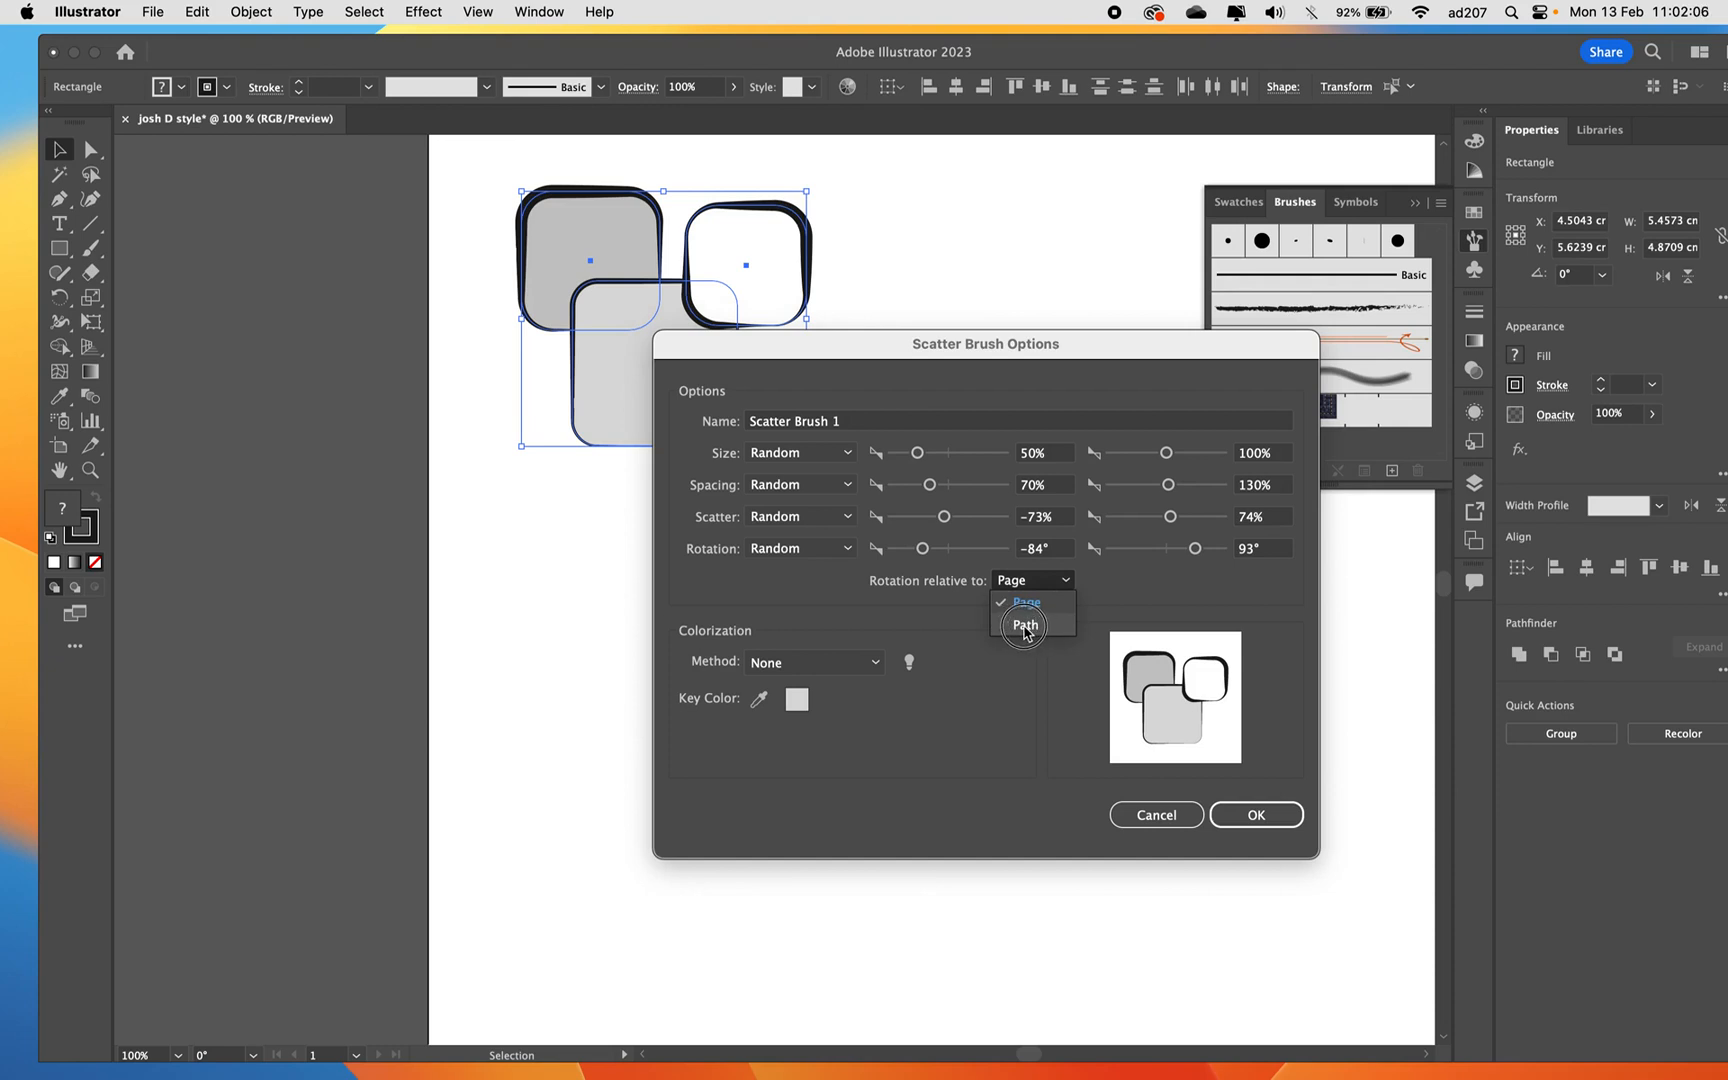
pyautogui.click(1025, 626)
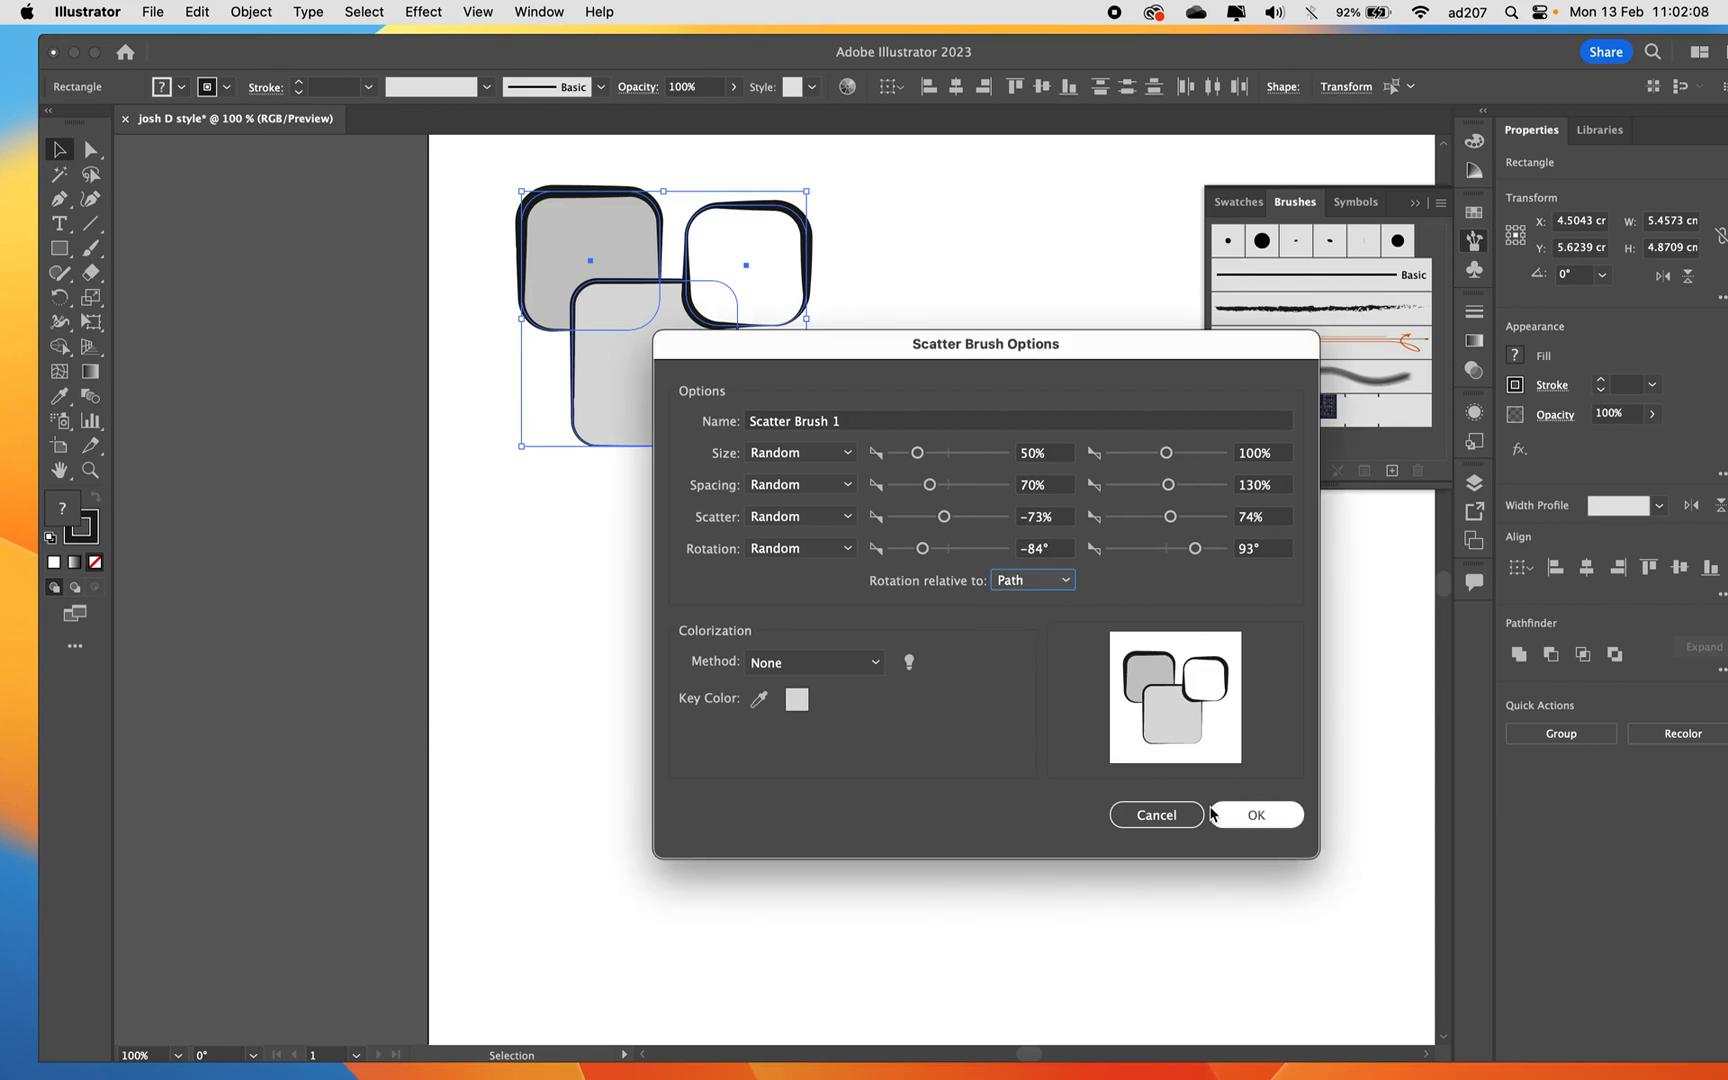
pyautogui.click(1250, 820)
# Move the three original squares off the artboard onto the pasteboard beside it, and add a new layer above Layer 1.
pyautogui.moveTo(703, 362); pyautogui.dragTo(332, 358)
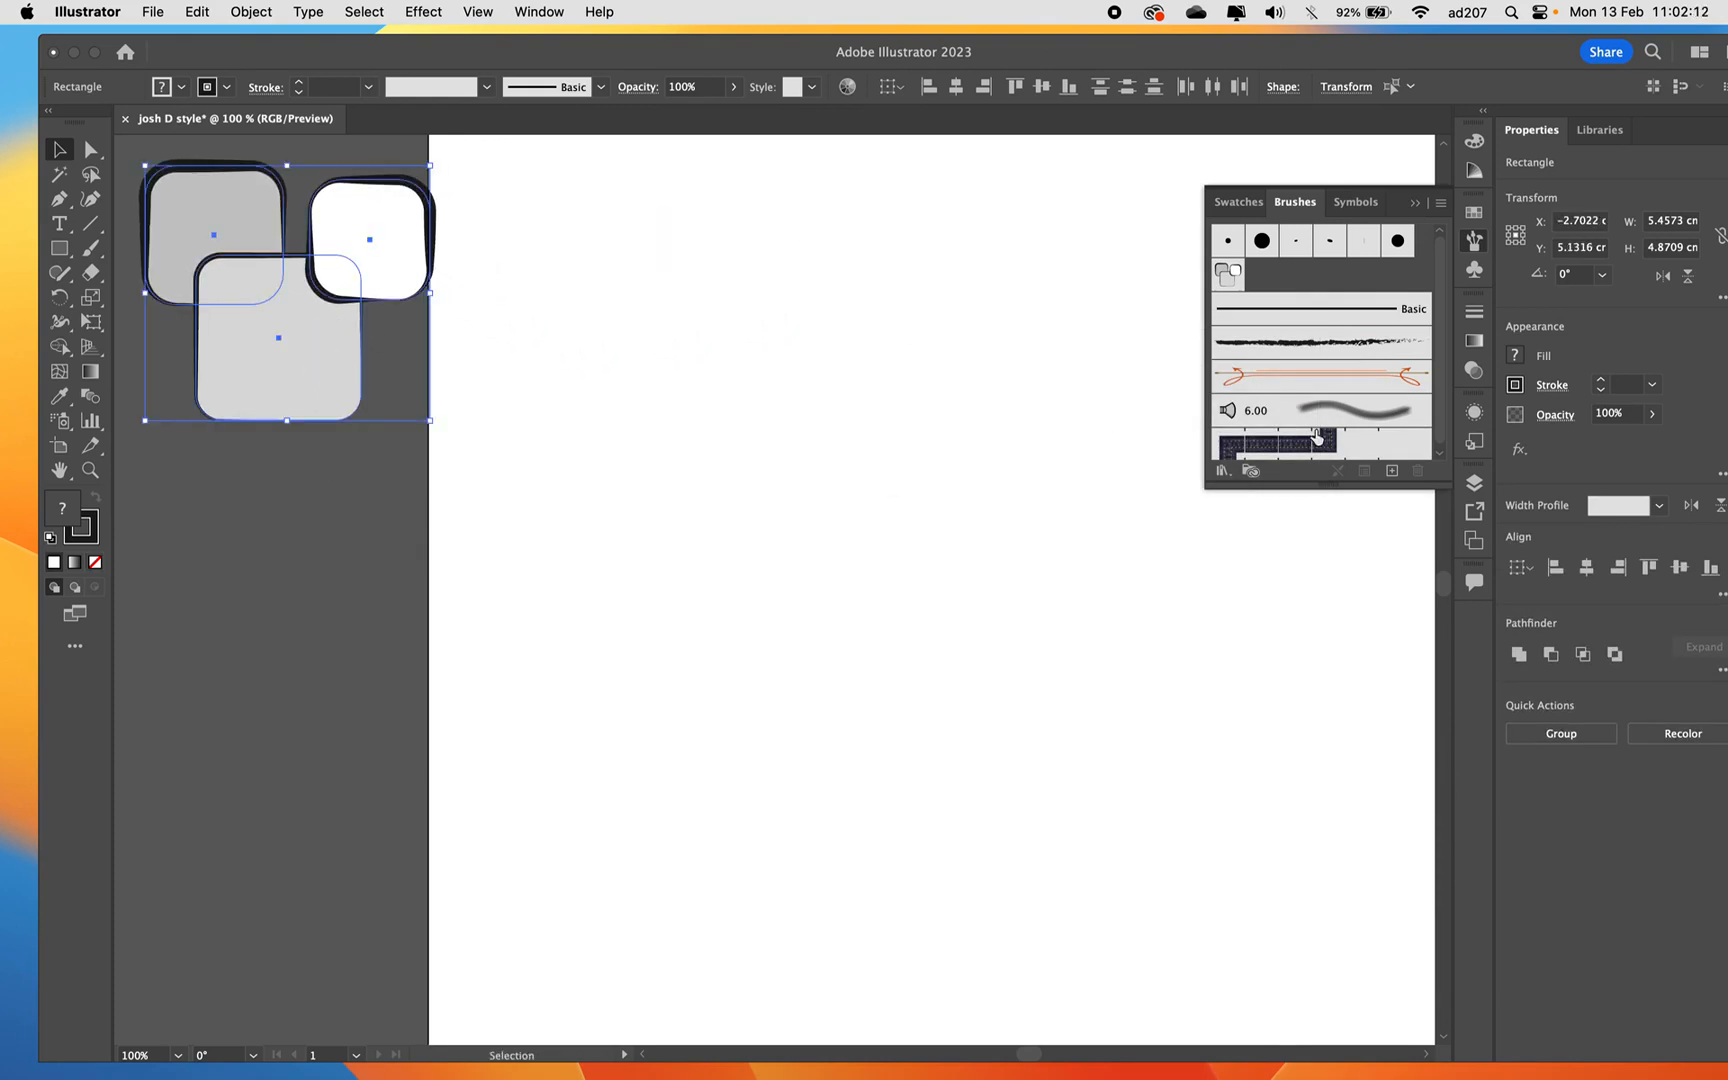
pyautogui.click(1470, 244)
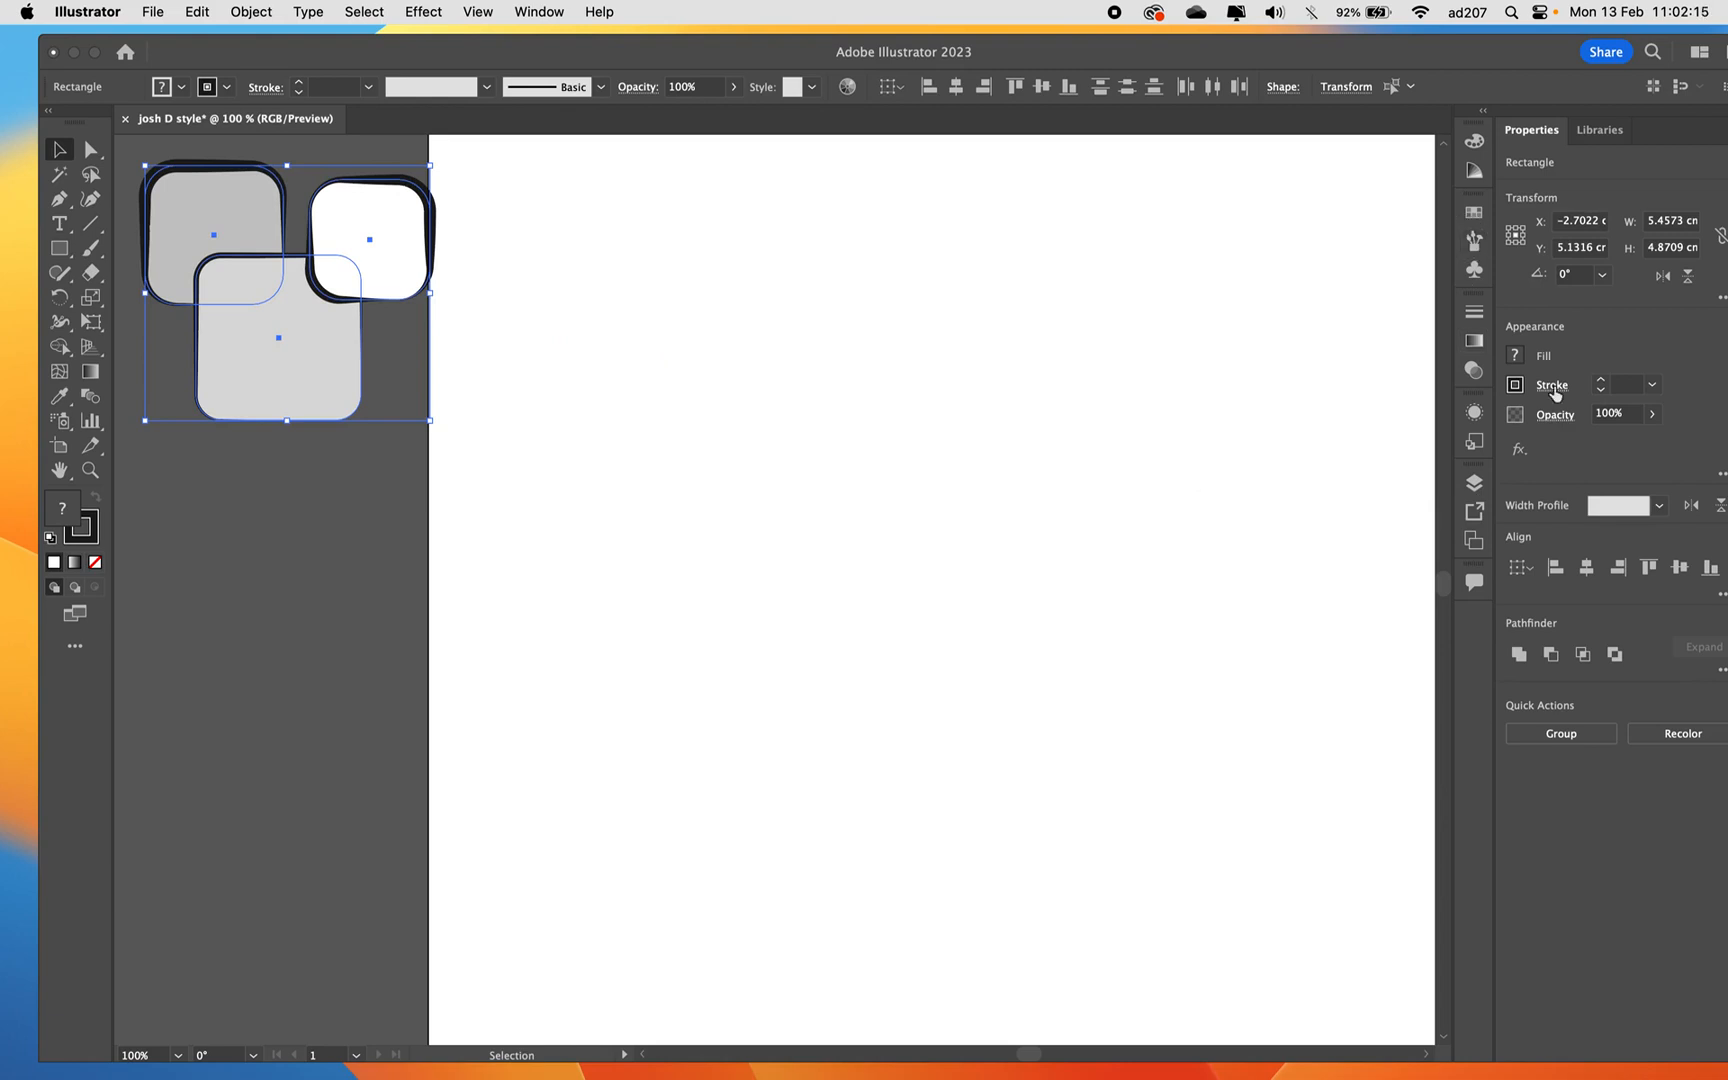
pyautogui.click(1475, 489)
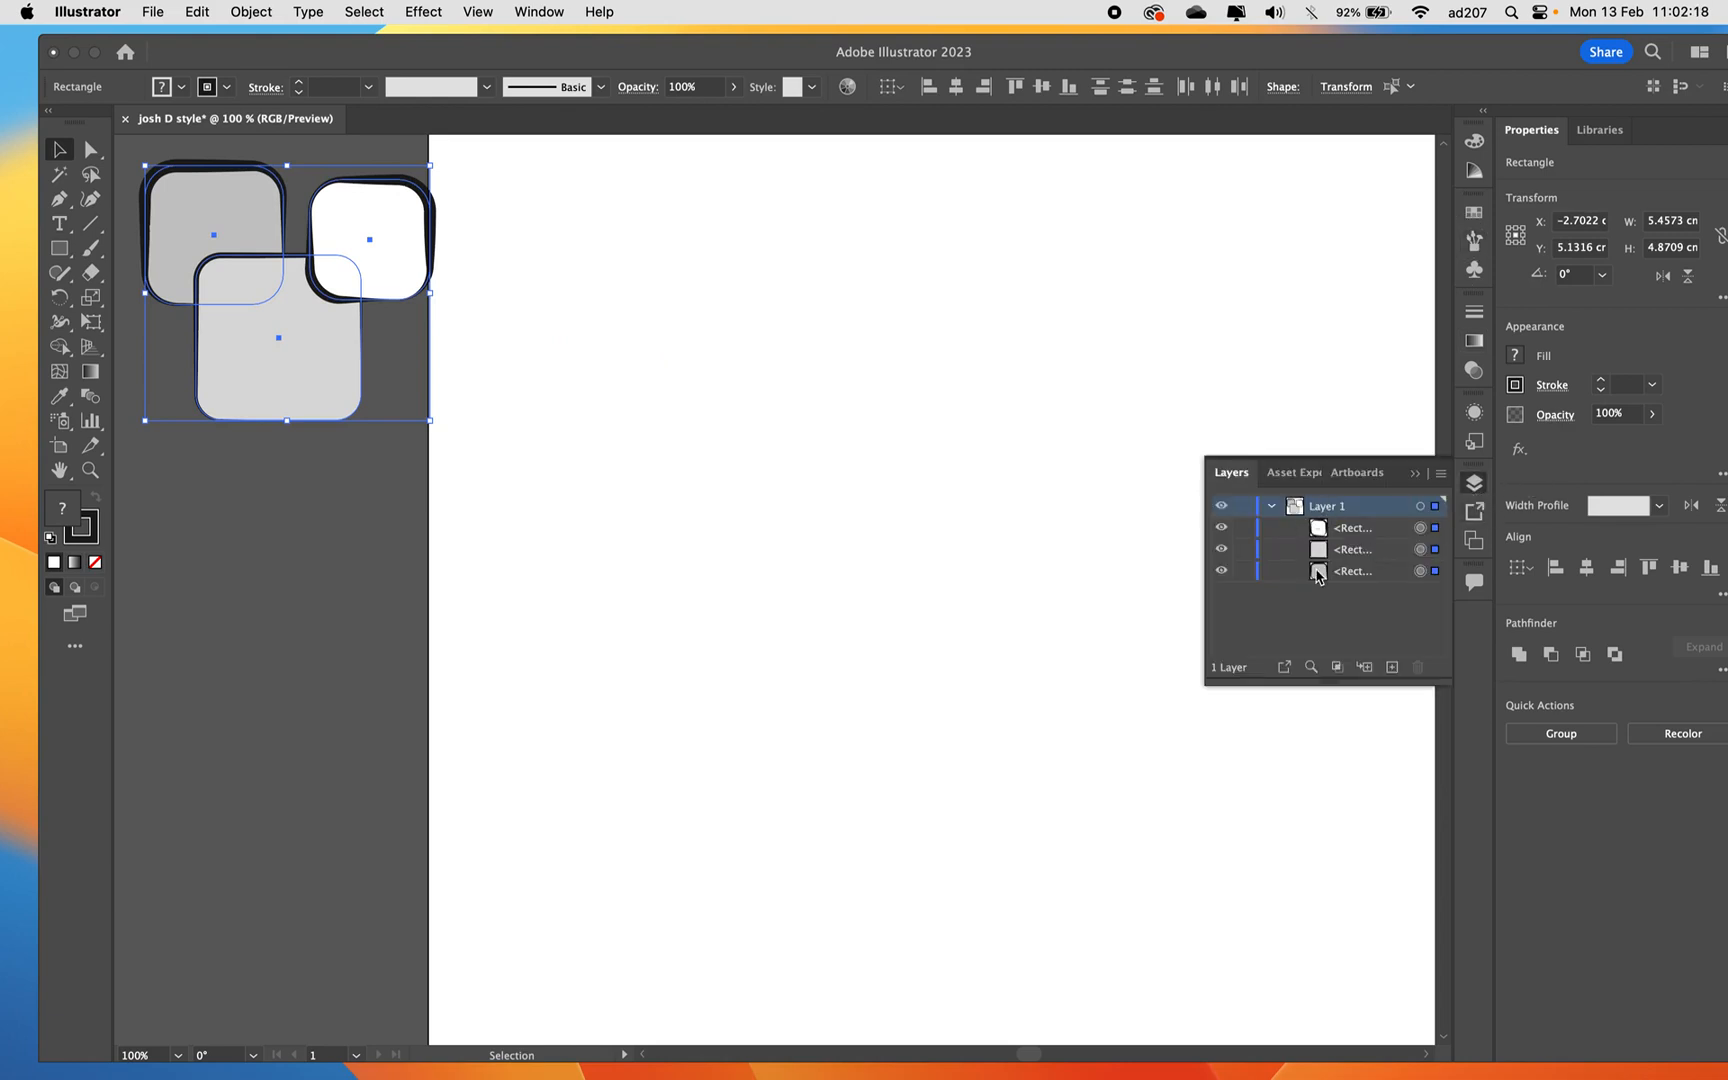
pyautogui.click(1392, 667)
pyautogui.click(1273, 528)
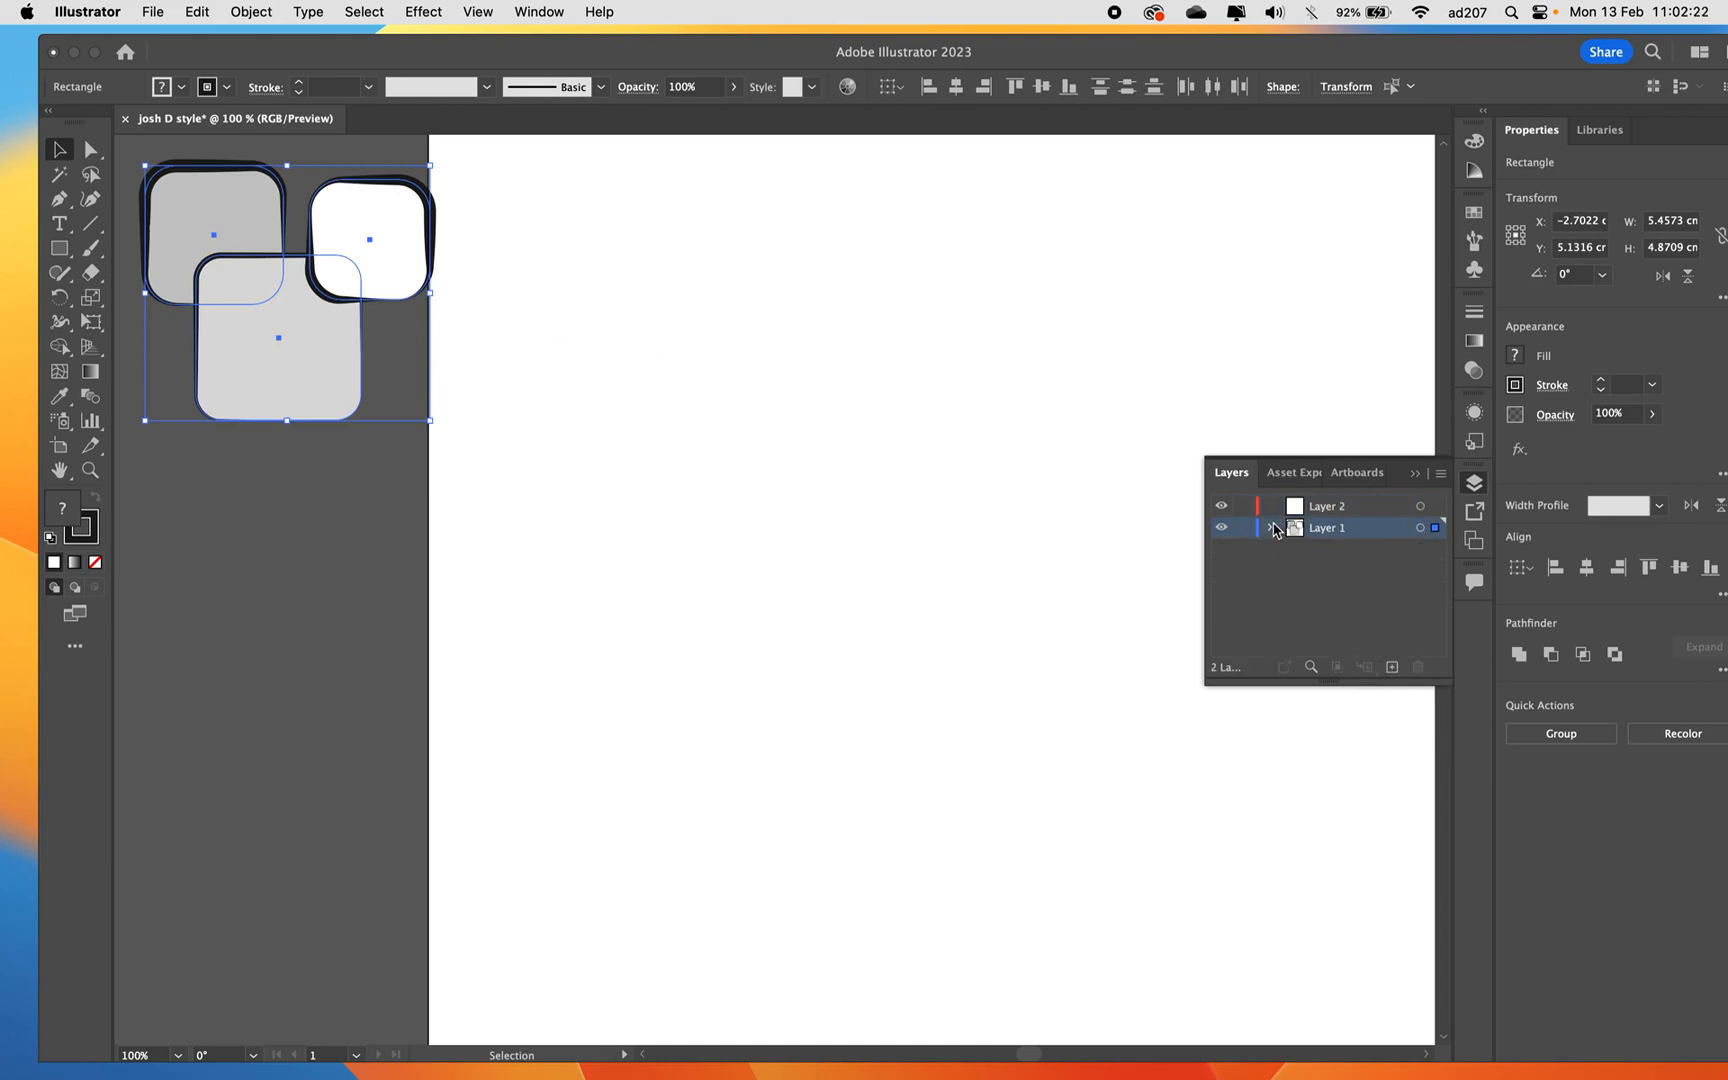
# Hide Layer 1 and make Layer 2 the active layer.
pyautogui.click(1221, 527)
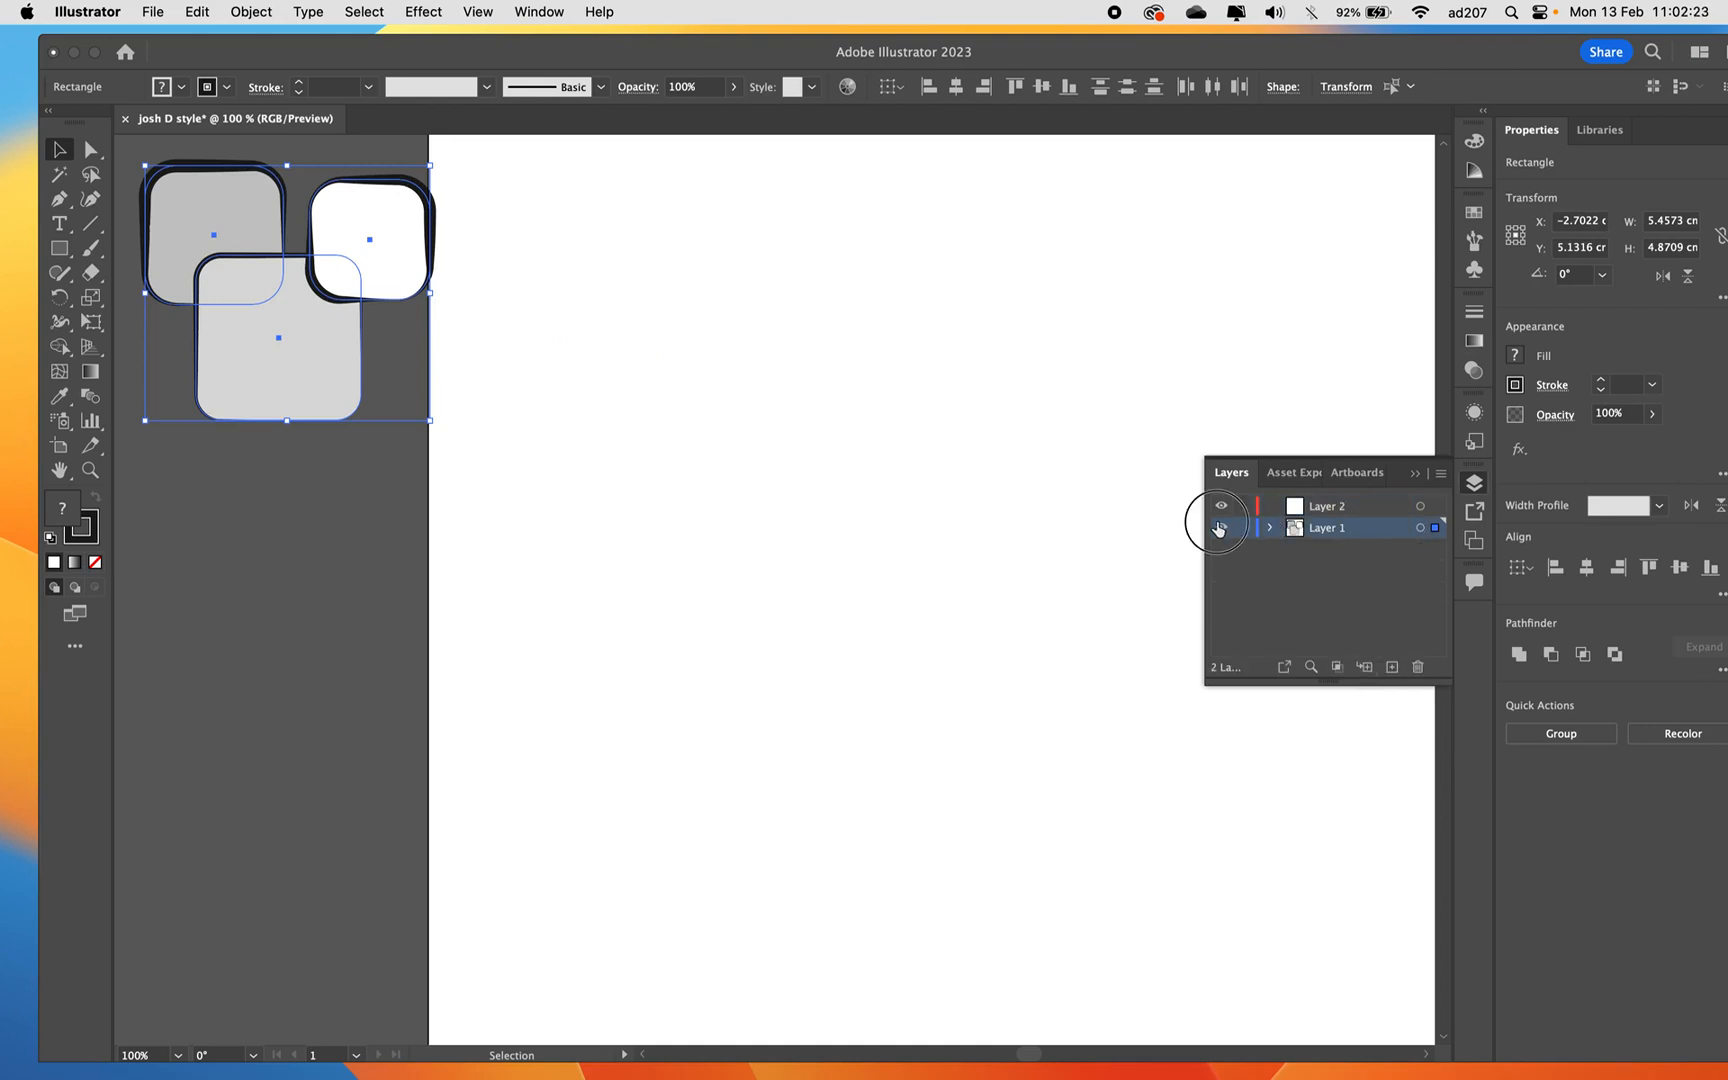
pyautogui.click(1346, 512)
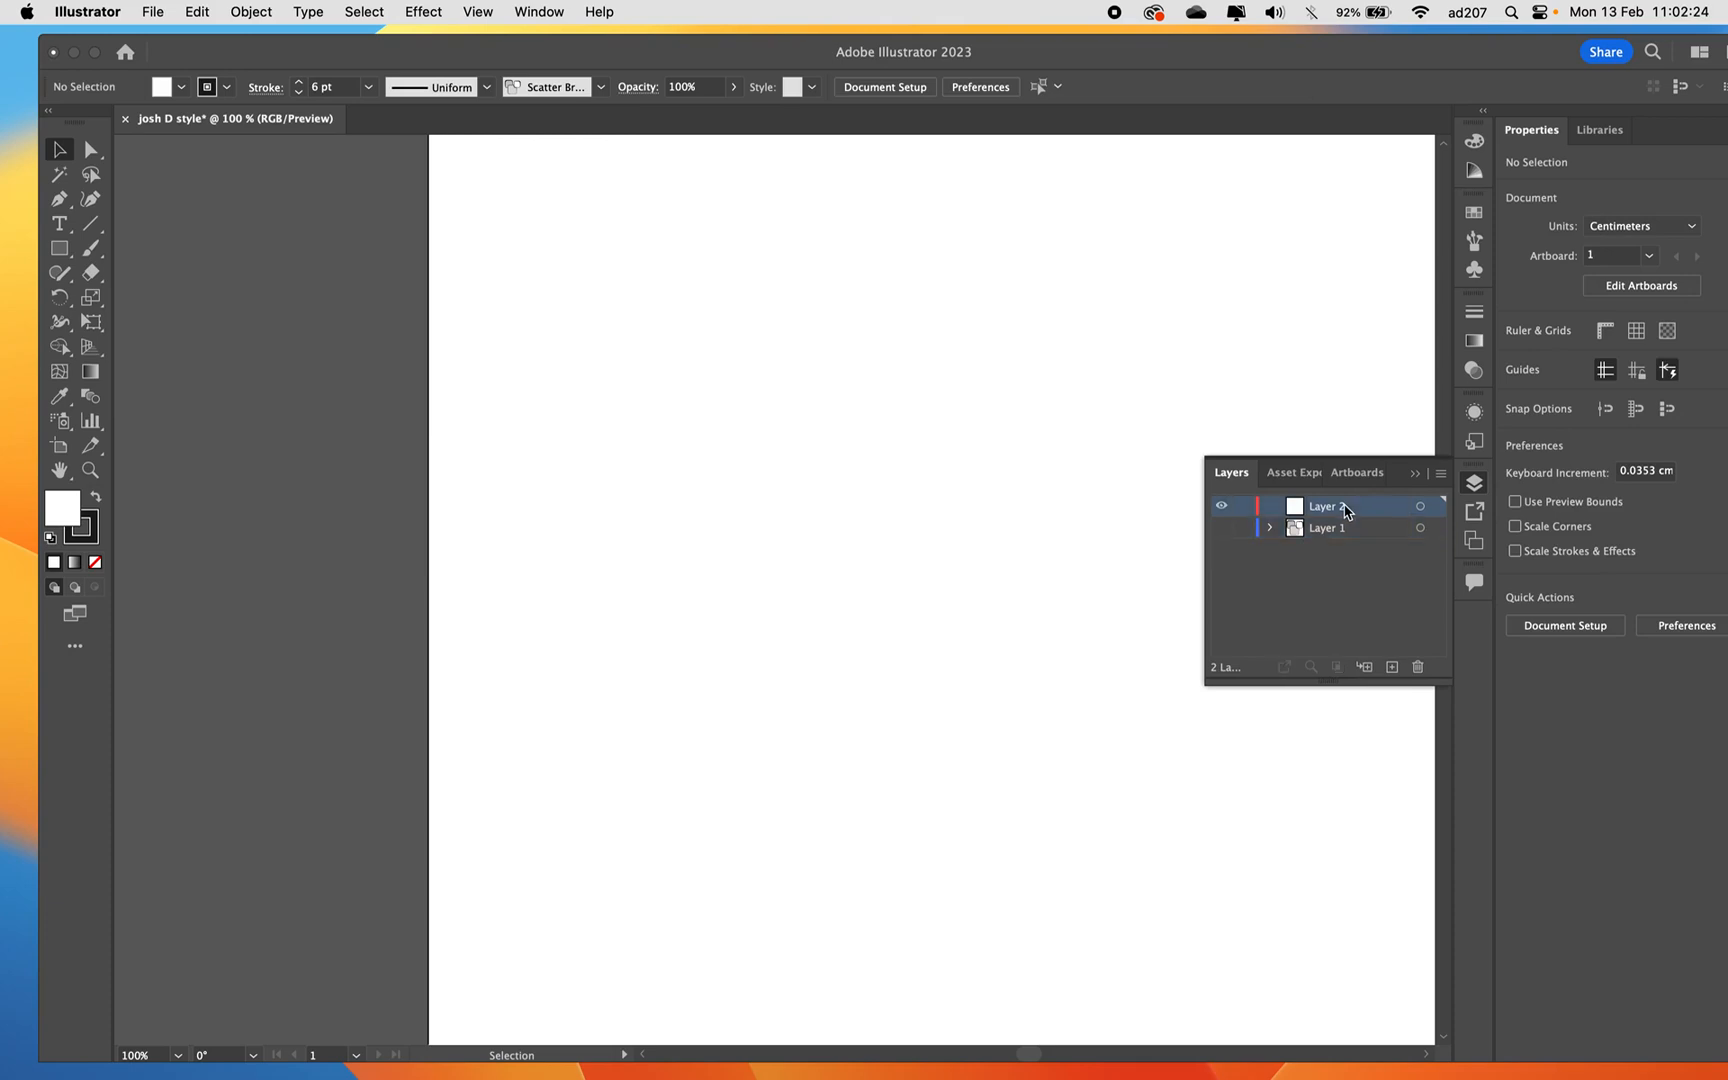
pyautogui.click(1467, 484)
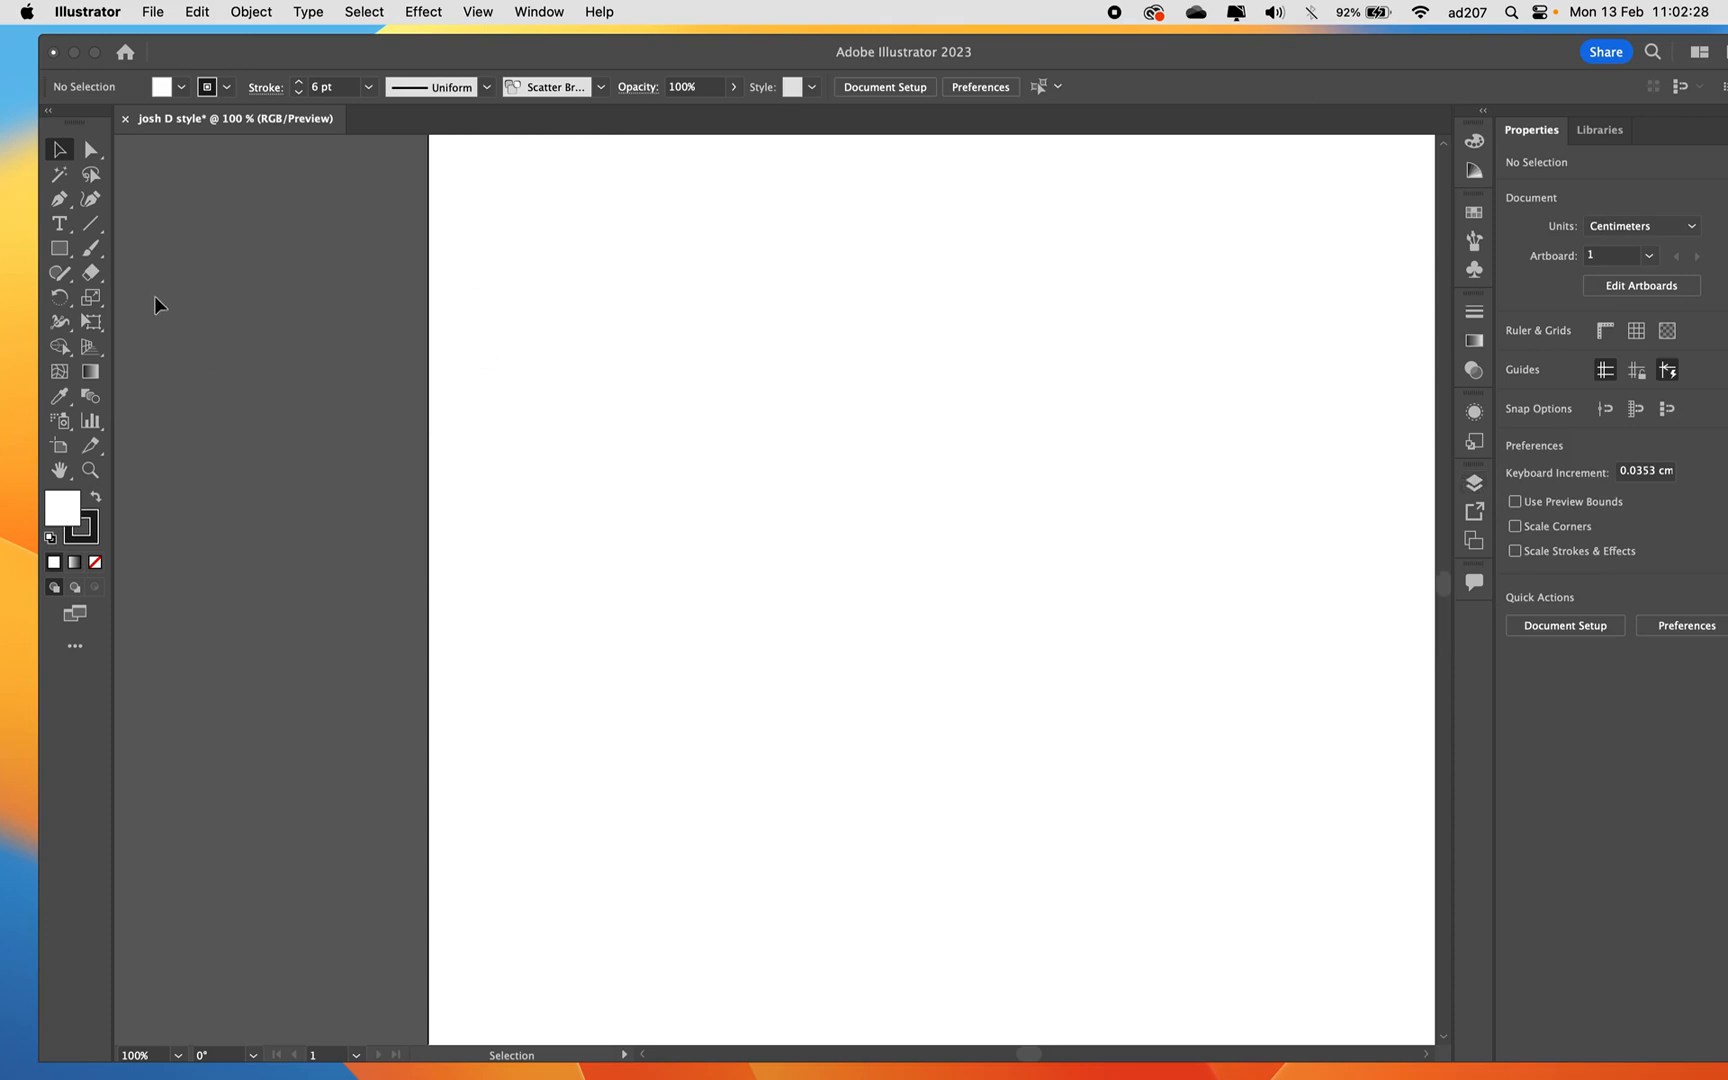
# Paint four loose, wavy Paintbrush strokes across the artboard with Scatter Brush 1.
pyautogui.click(91, 257)
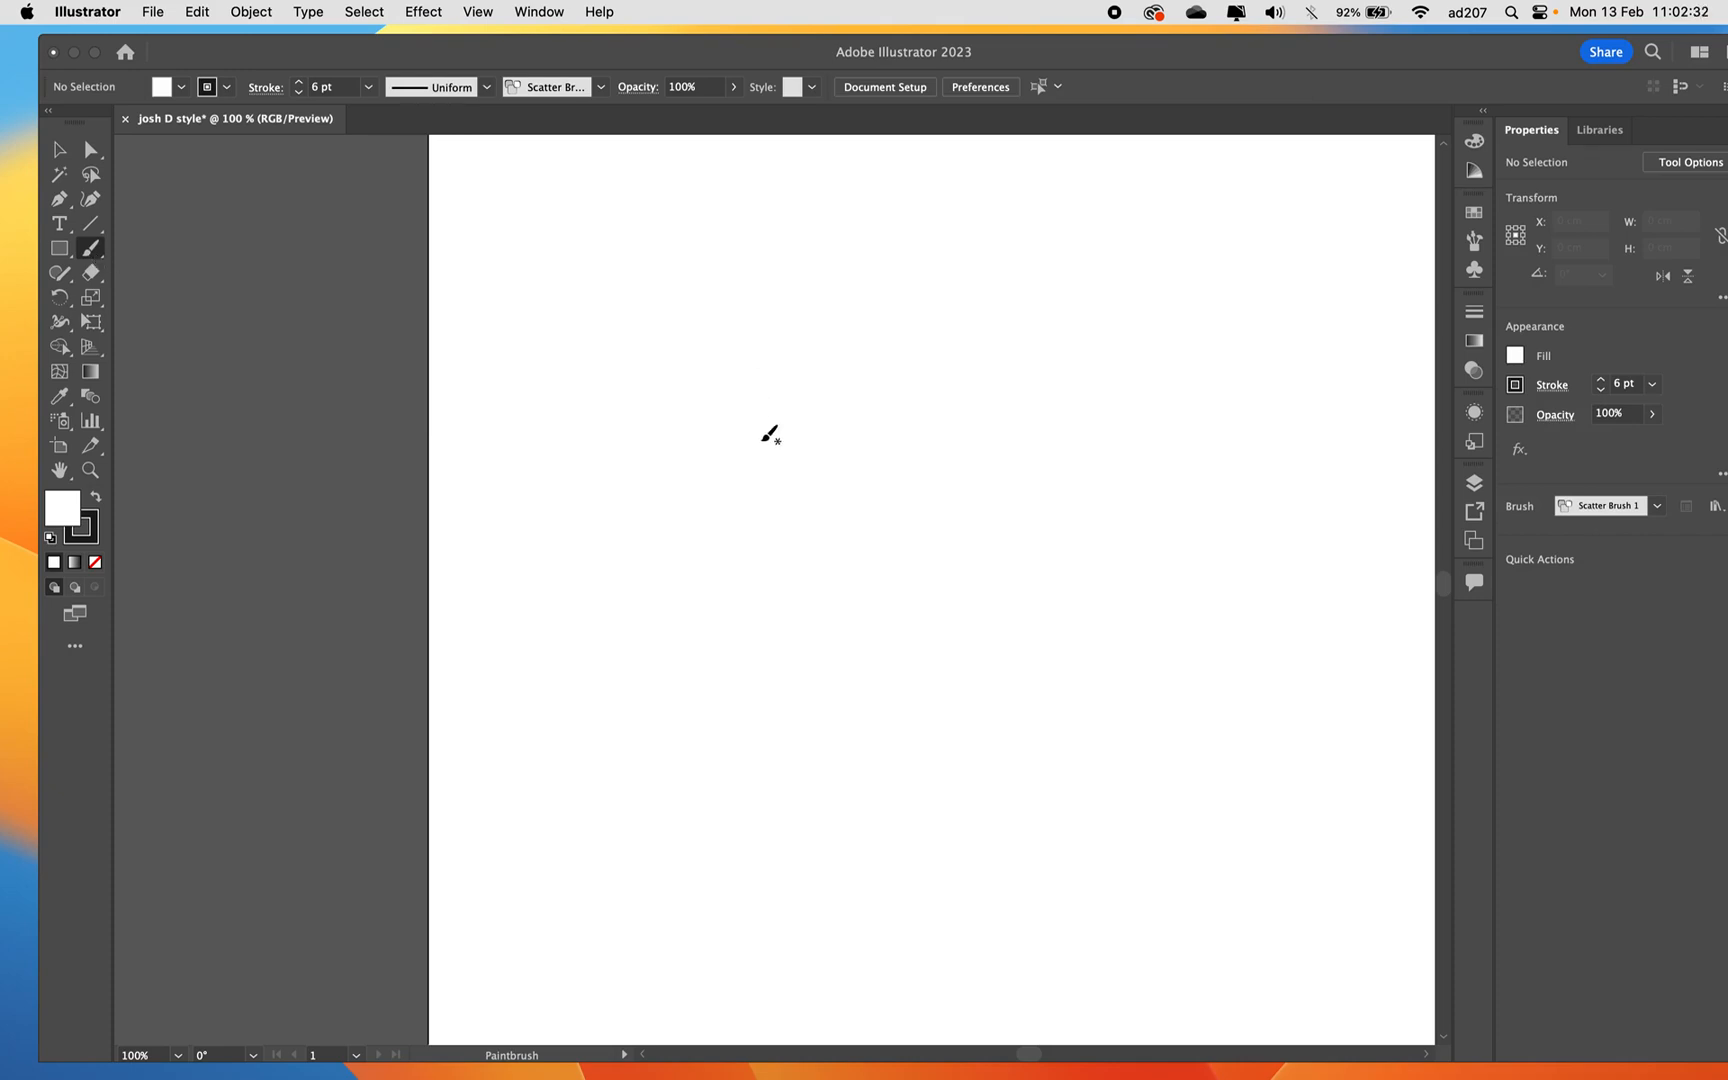
pyautogui.click(1475, 245)
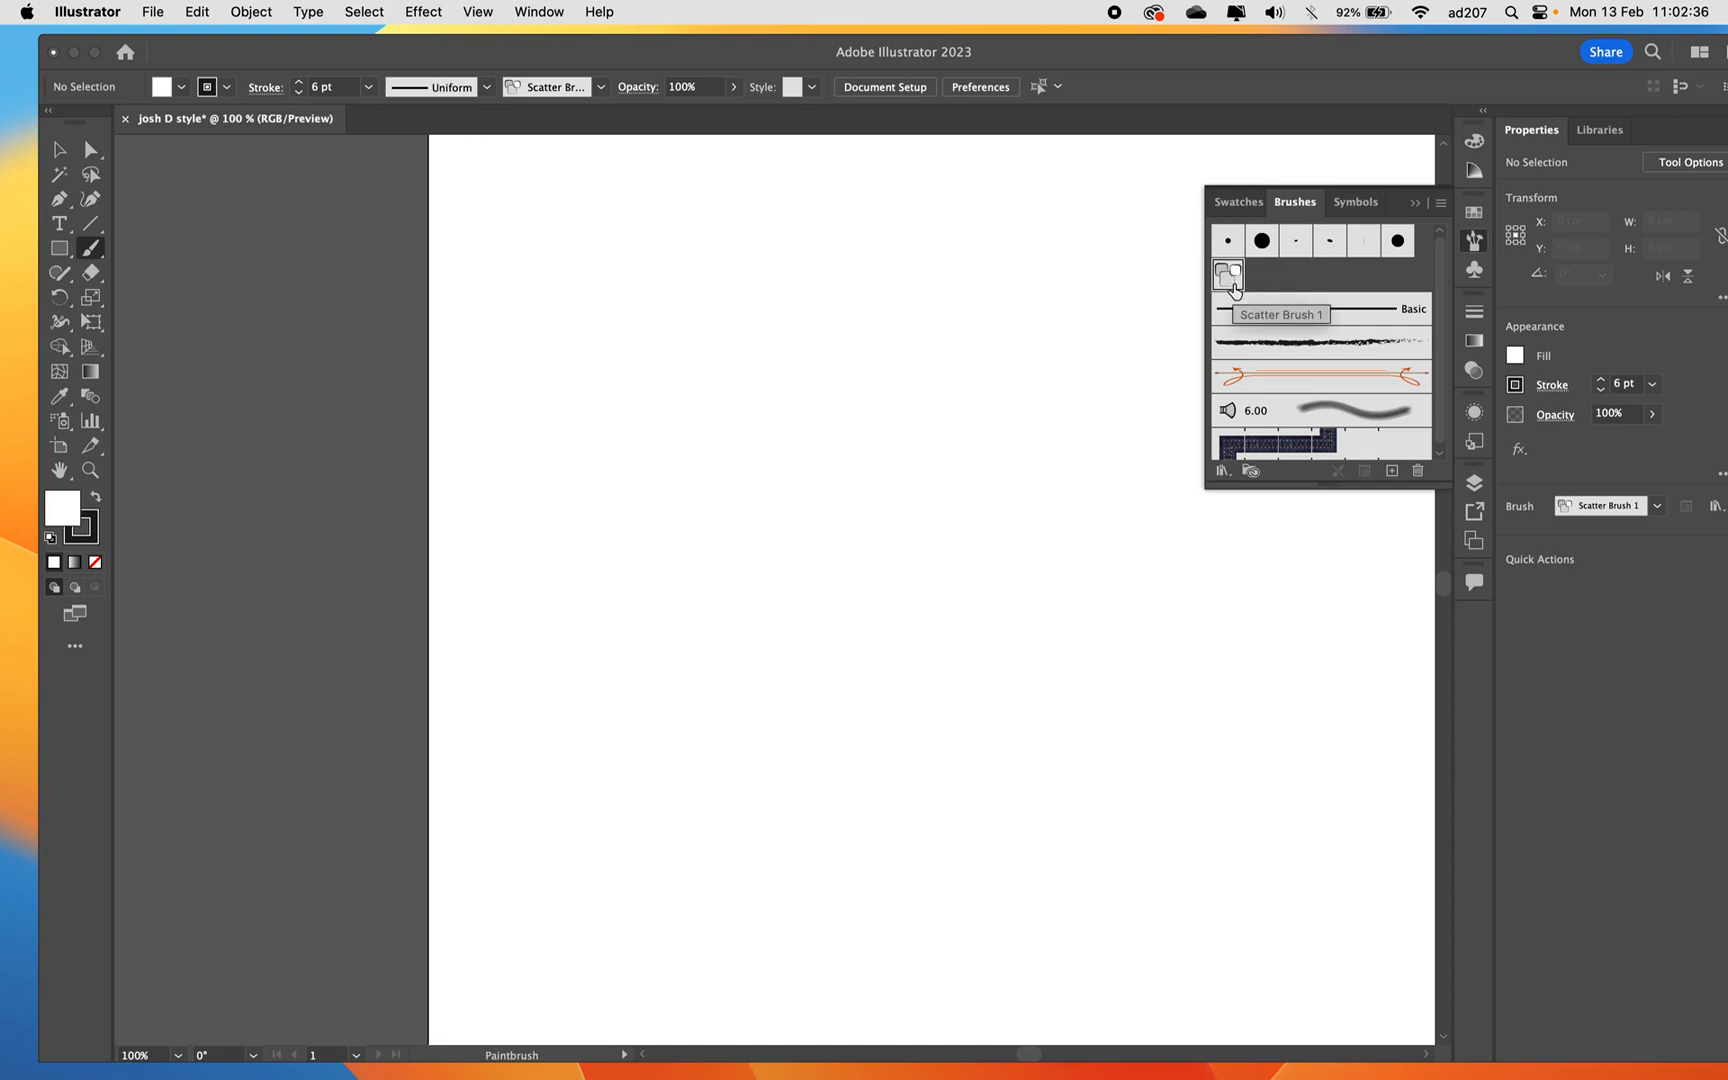
pyautogui.moveTo(507, 337)
pyautogui.mouseDown()
pyautogui.moveTo(609, 258)
pyautogui.moveTo(667, 384)
pyautogui.moveTo(799, 527)
pyautogui.moveTo(1050, 600)
pyautogui.mouseUp()
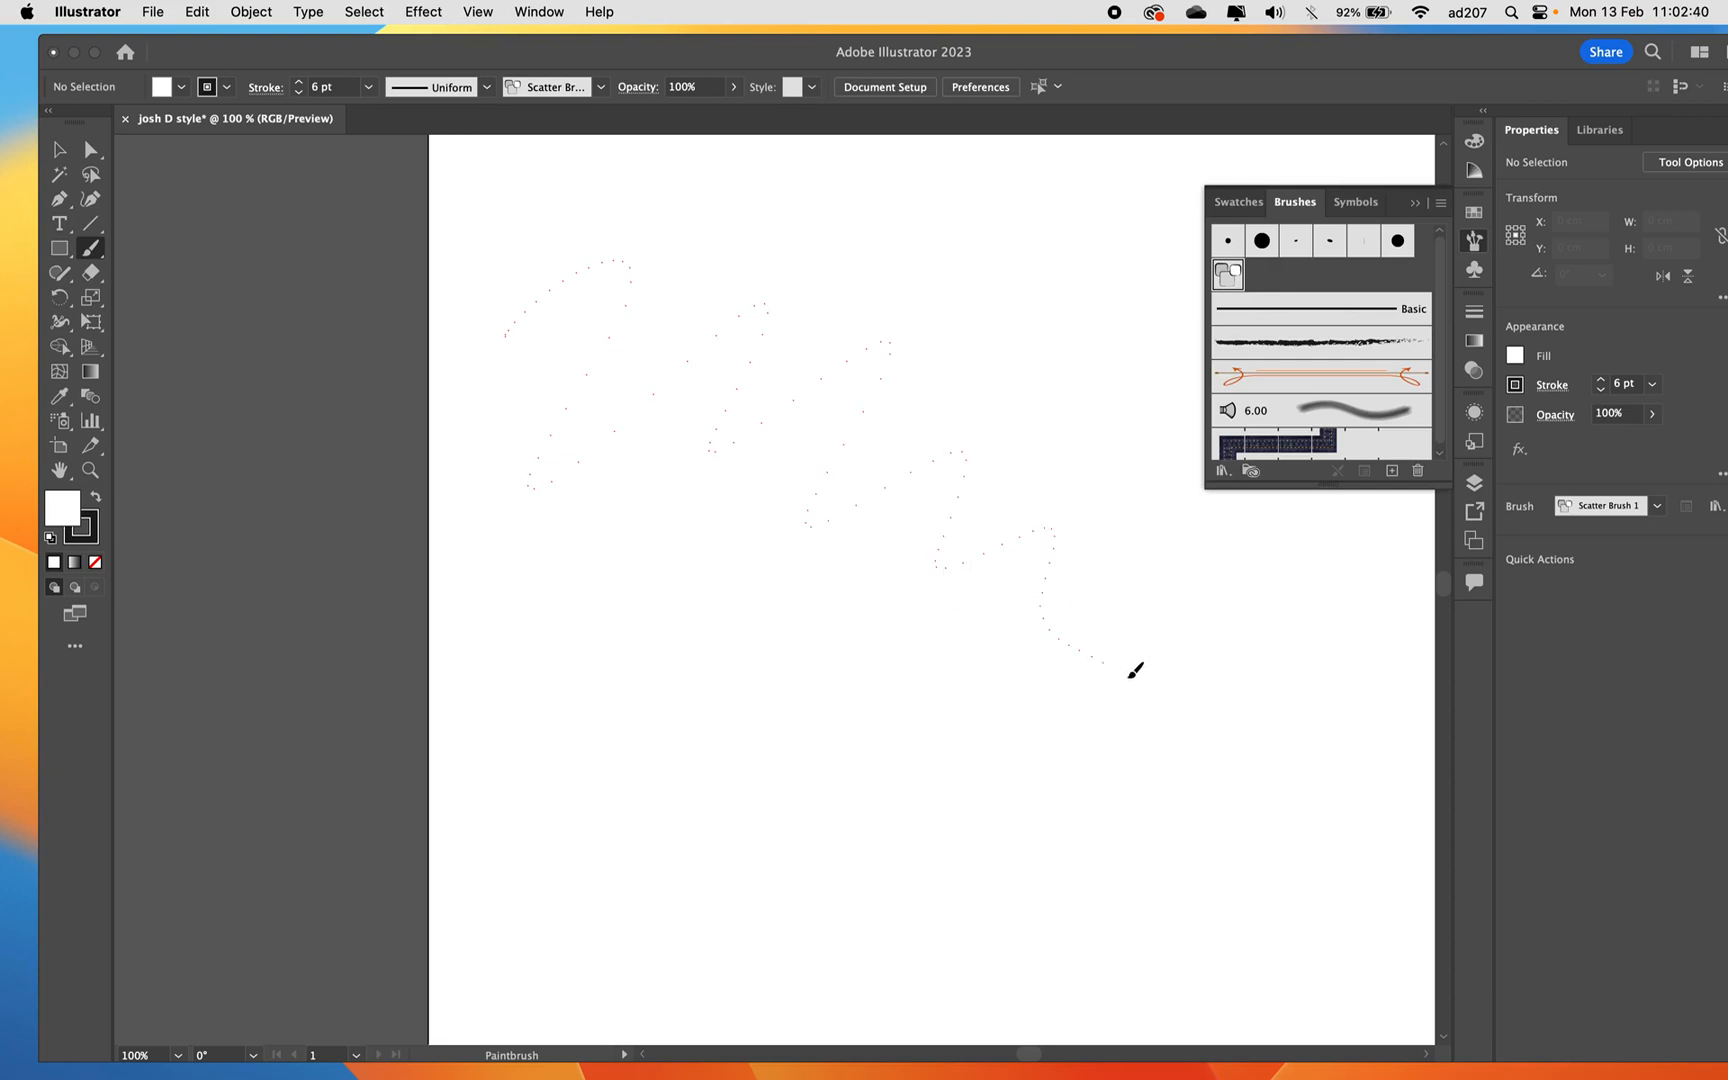
pyautogui.moveTo(931, 671)
pyautogui.mouseDown()
pyautogui.moveTo(1055, 612)
pyautogui.moveTo(820, 530)
pyautogui.moveTo(1056, 637)
pyautogui.mouseUp()
pyautogui.moveTo(1199, 657)
pyautogui.mouseDown()
pyautogui.moveTo(560, 635)
pyautogui.moveTo(647, 732)
pyautogui.moveTo(861, 688)
pyautogui.moveTo(1135, 513)
pyautogui.moveTo(1222, 608)
pyautogui.mouseUp()
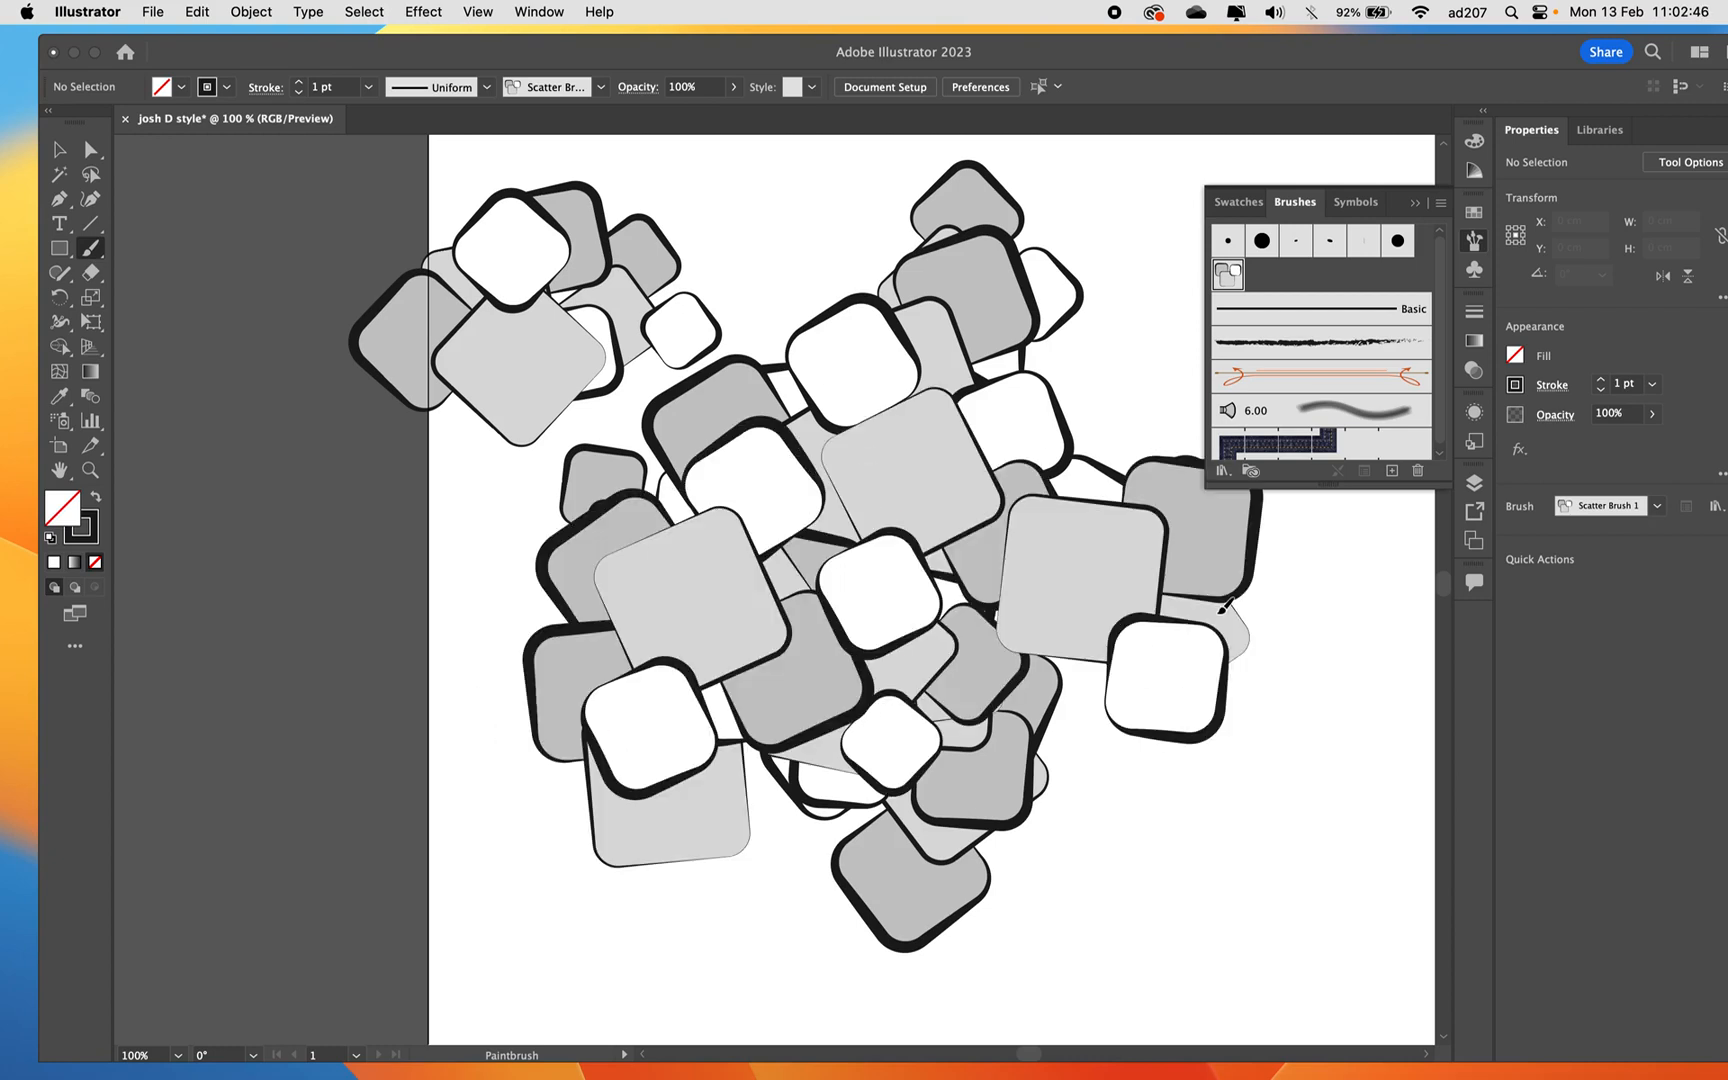
pyautogui.moveTo(1246, 787)
pyautogui.mouseDown()
pyautogui.moveTo(881, 737)
pyautogui.moveTo(1111, 575)
pyautogui.moveTo(1325, 738)
pyautogui.mouseUp()
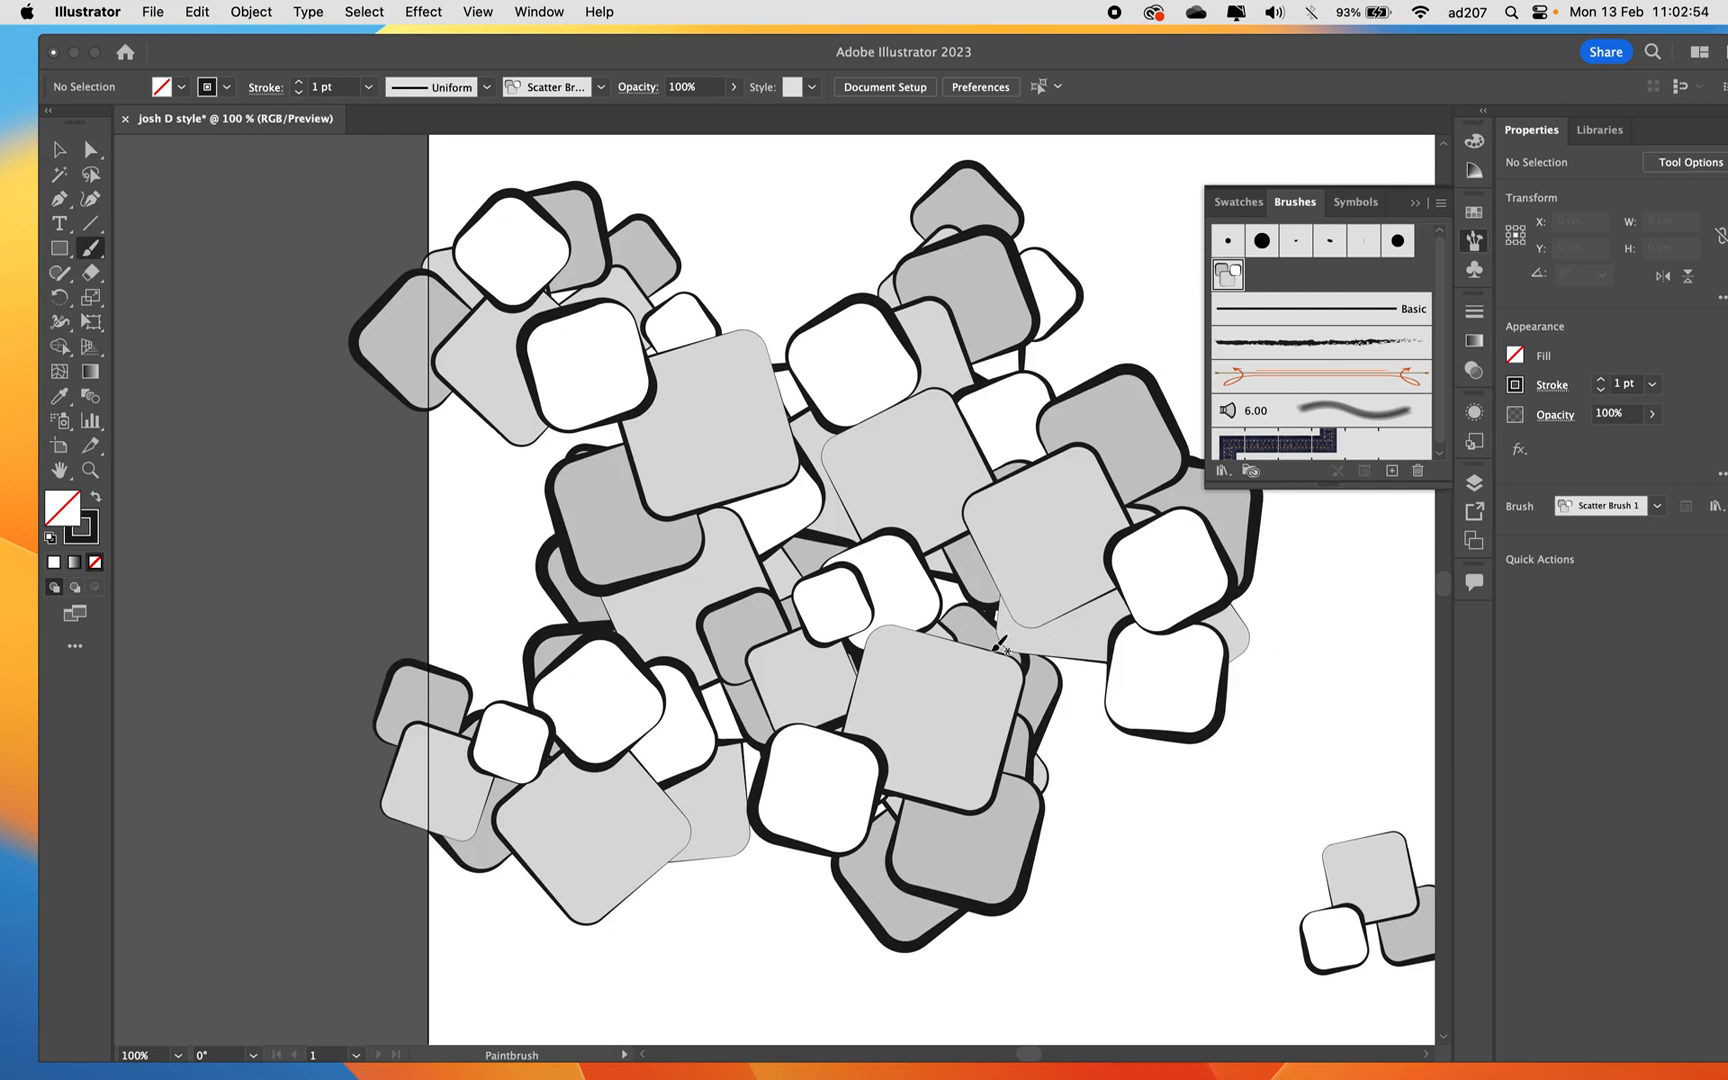
pyautogui.click(1474, 240)
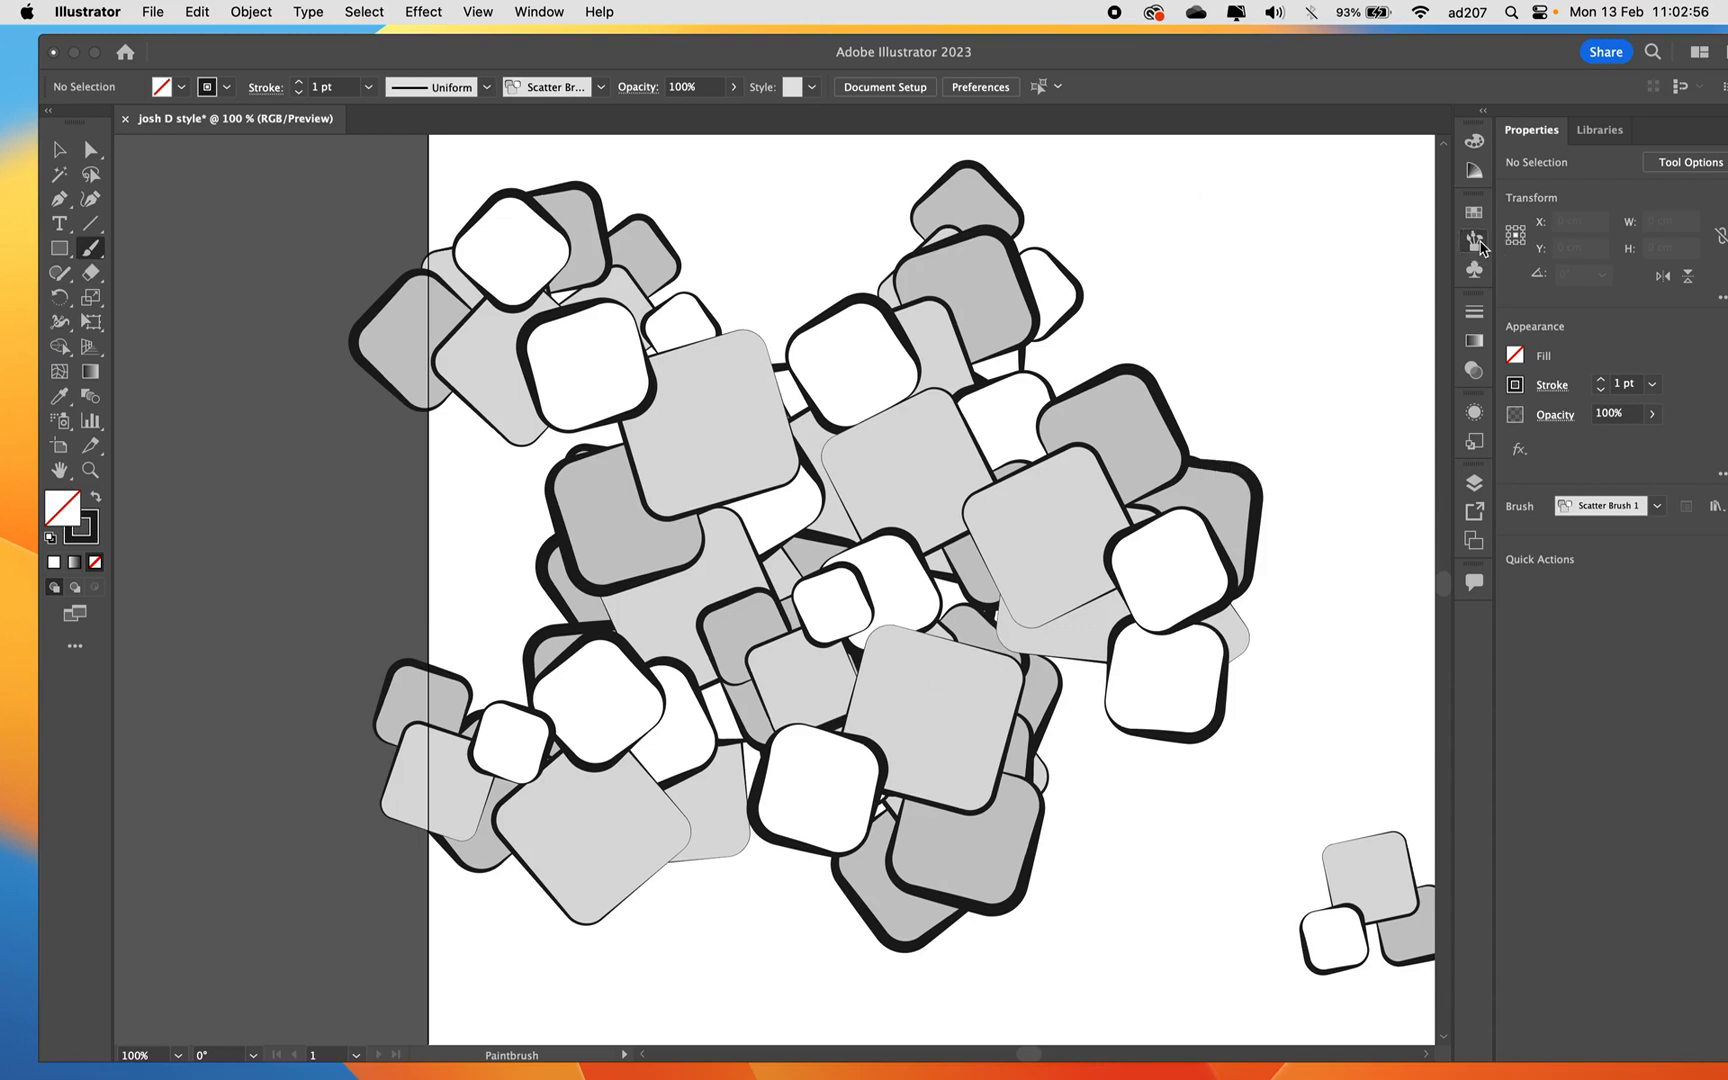
# Reposition the overlapping scatter brush strokes by moving them toward the artboard's left edge.
pyautogui.click(66, 153)
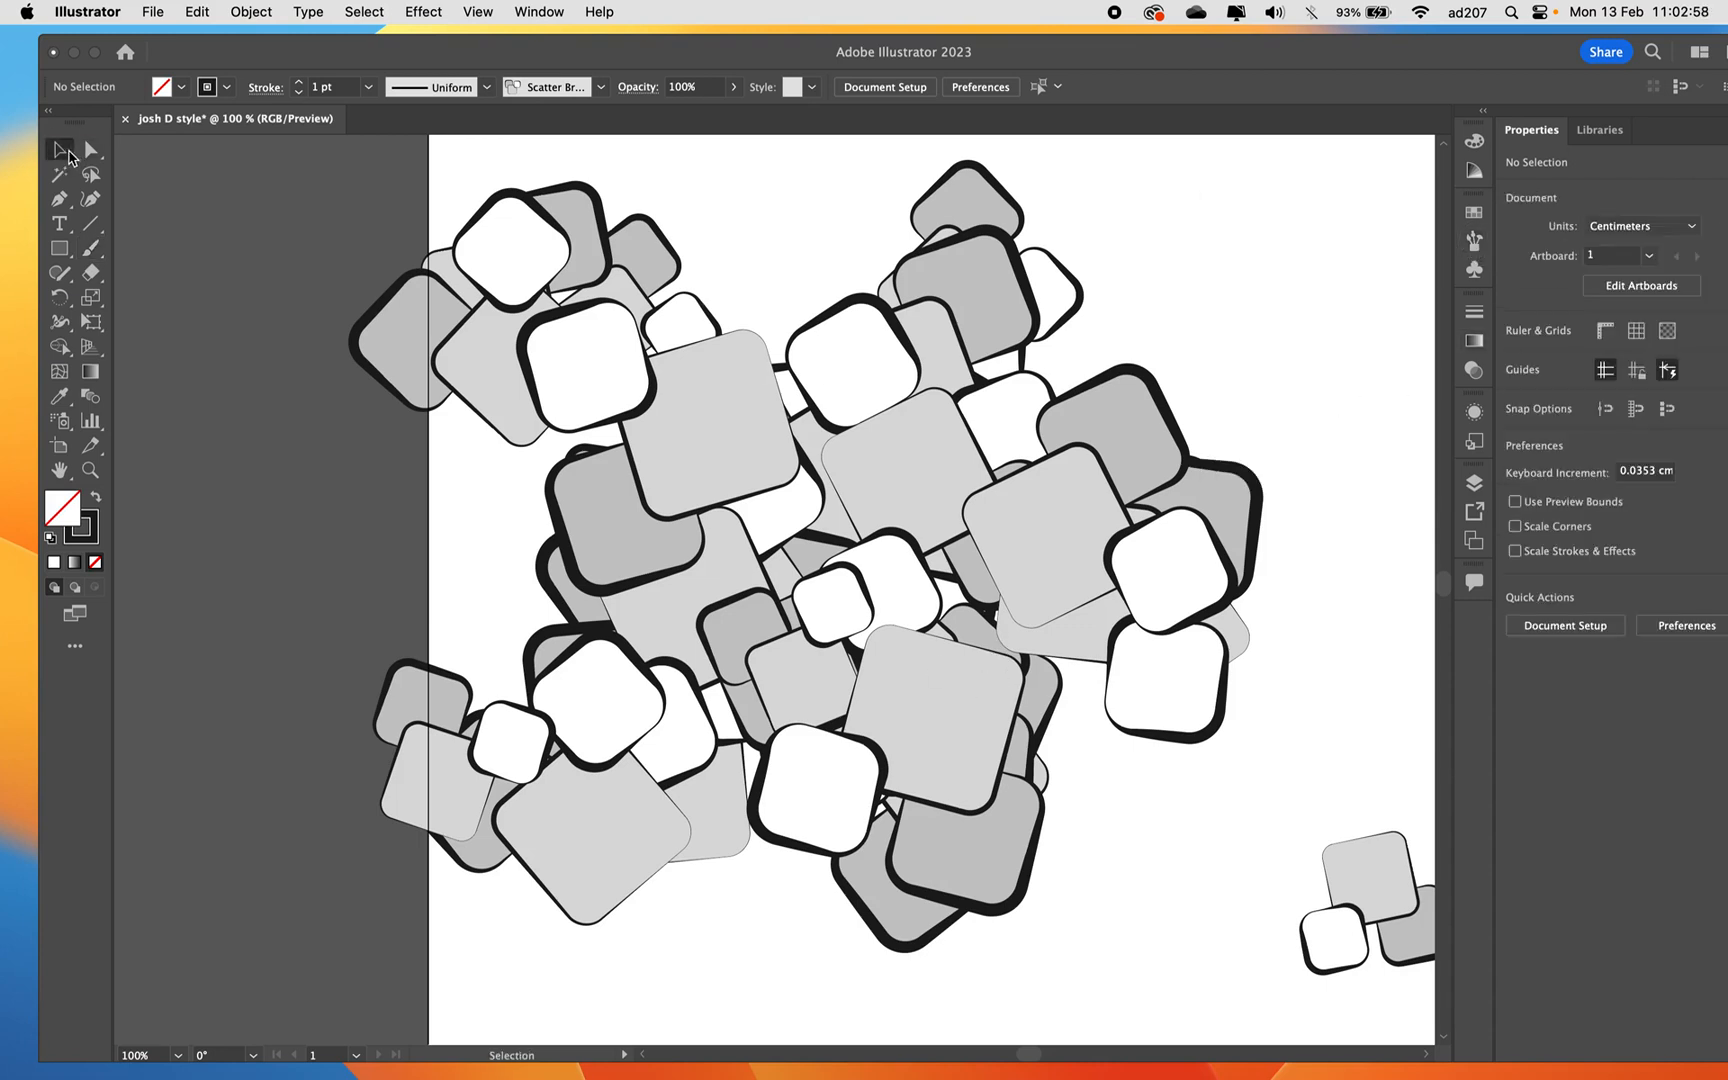
pyautogui.moveTo(671, 408)
pyautogui.mouseDown()
pyautogui.moveTo(748, 463)
pyautogui.moveTo(397, 525)
pyautogui.mouseUp()
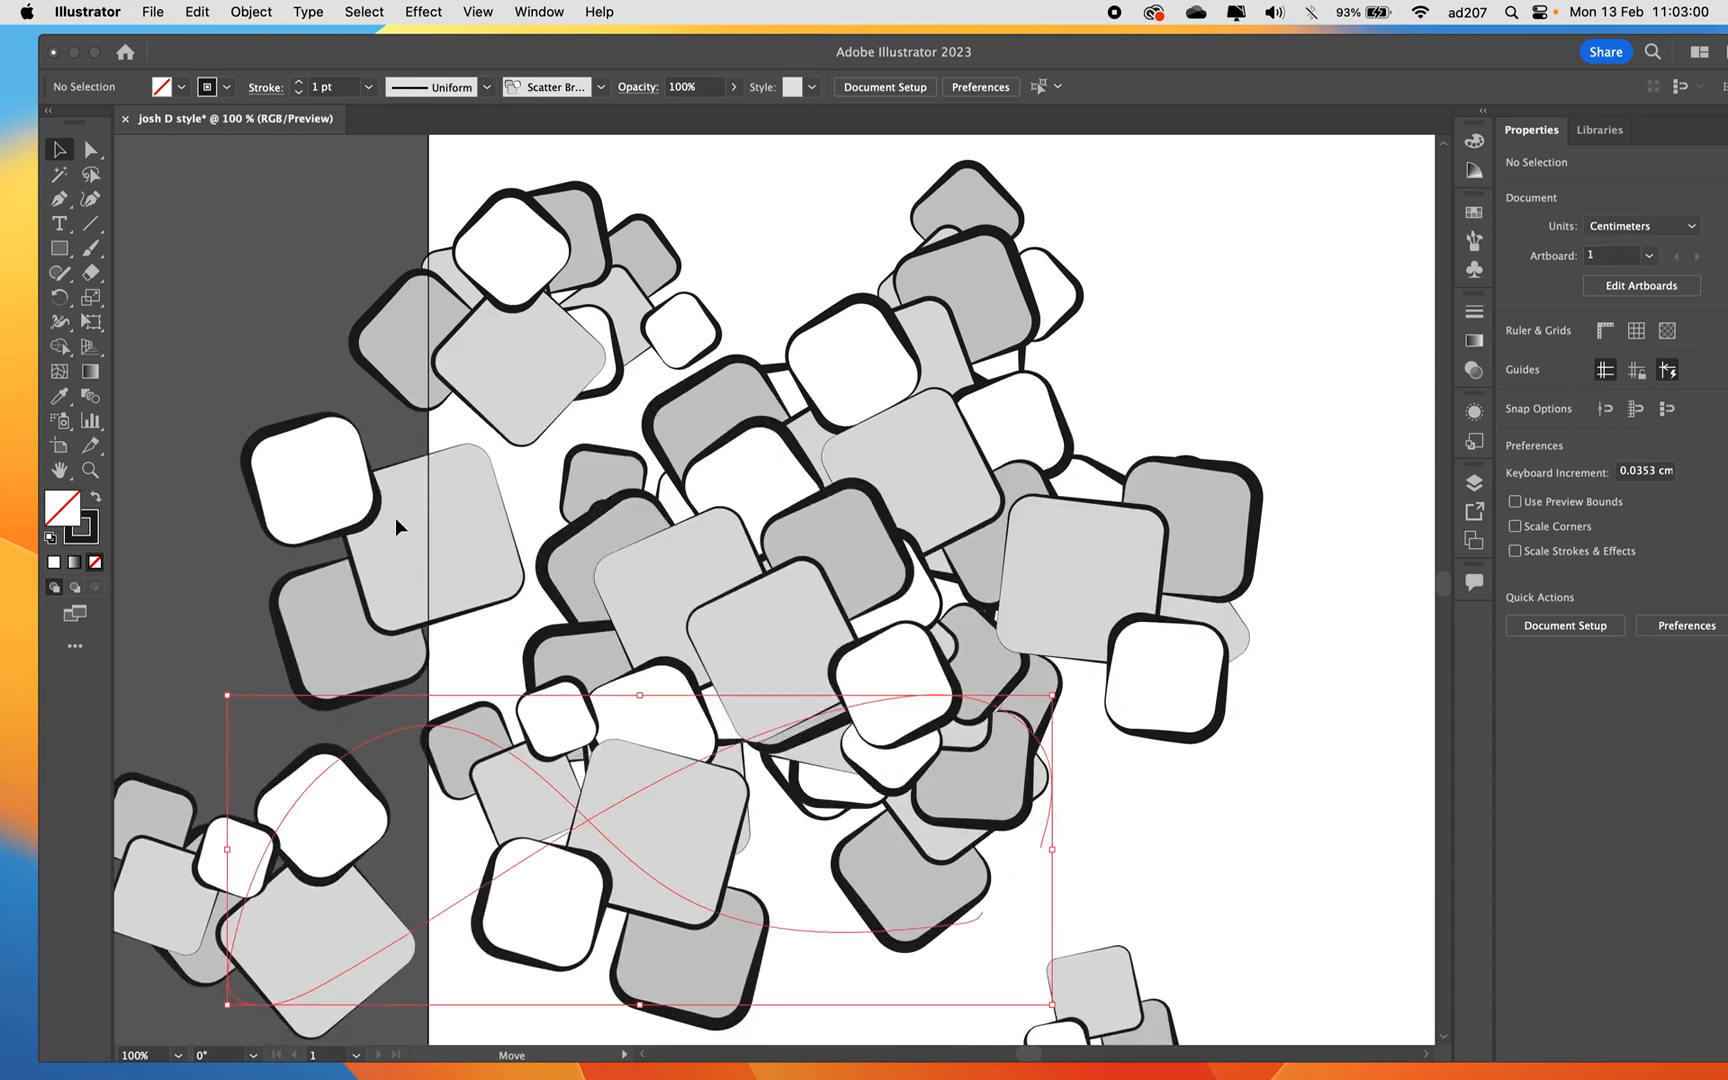
pyautogui.moveTo(762, 505)
pyautogui.mouseDown()
pyautogui.moveTo(999, 313)
pyautogui.moveTo(733, 397)
pyautogui.moveTo(562, 305)
pyautogui.moveTo(706, 451)
pyautogui.moveTo(494, 374)
pyautogui.moveTo(328, 432)
pyautogui.moveTo(301, 416)
pyautogui.mouseUp()
# Expand Layer 2 to list its paths and rename the layer as "scattered brush".
pyautogui.click(1474, 482)
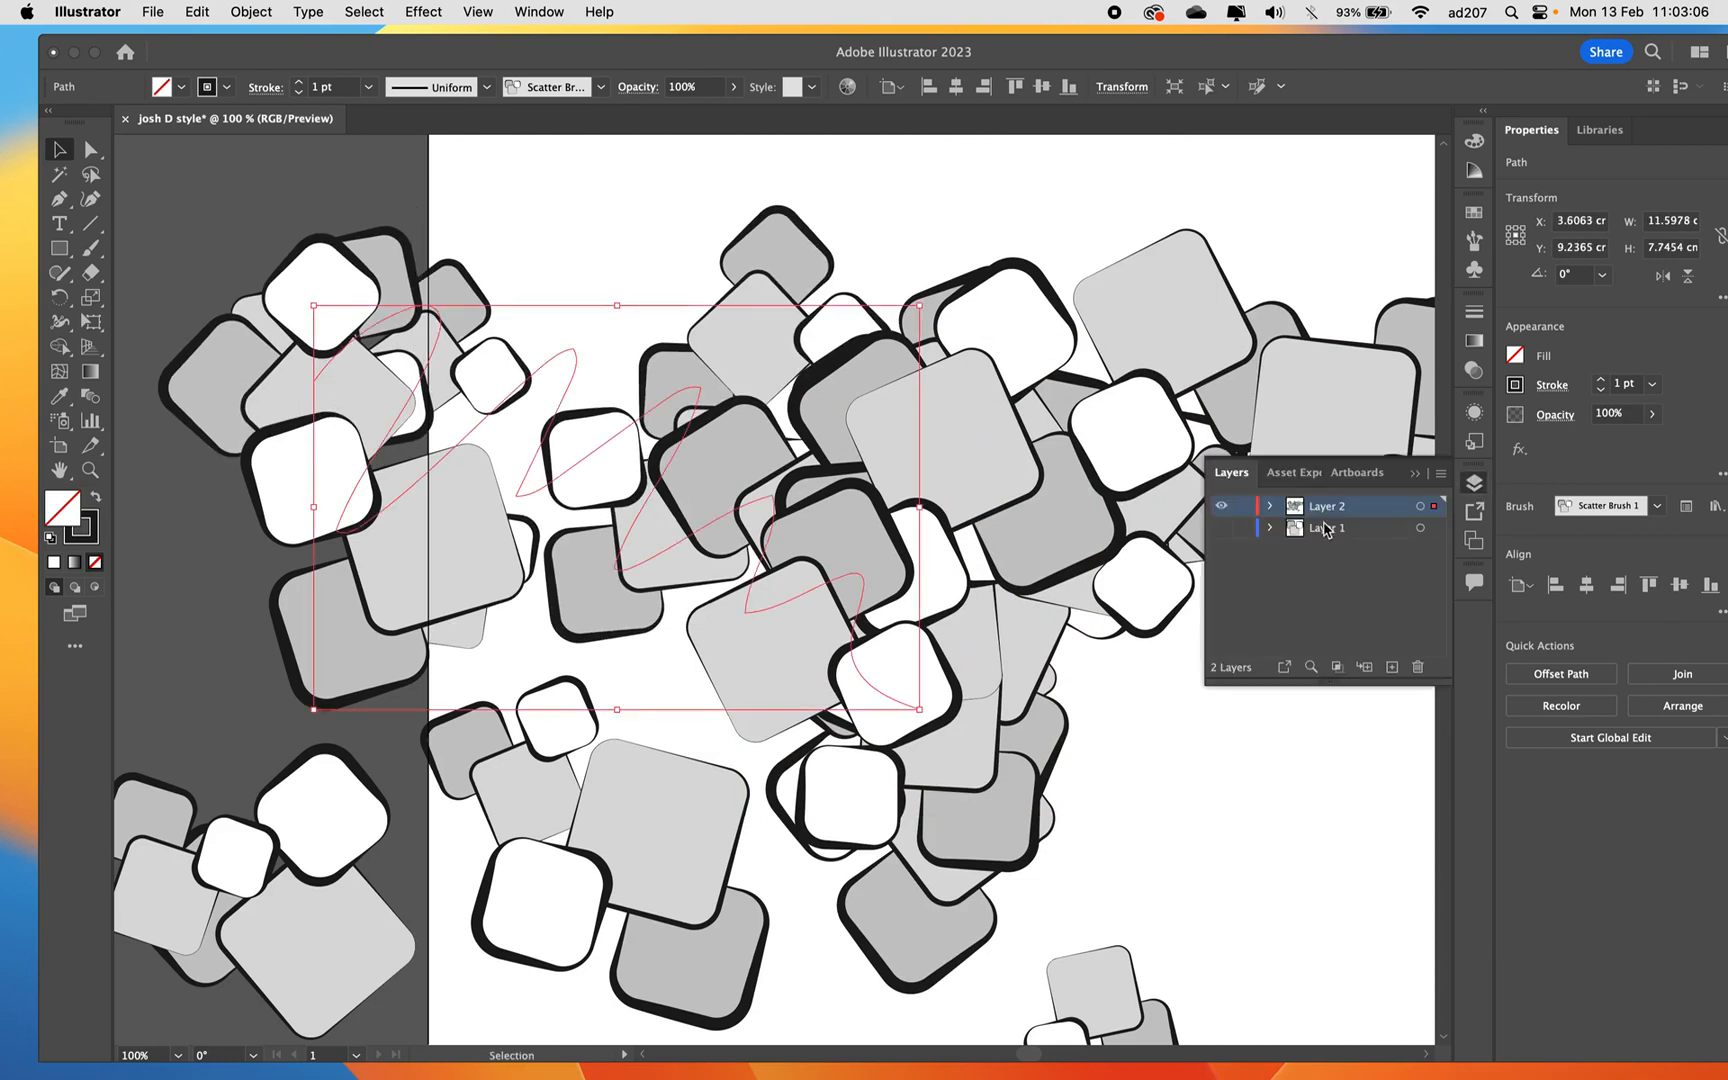
pyautogui.click(1272, 506)
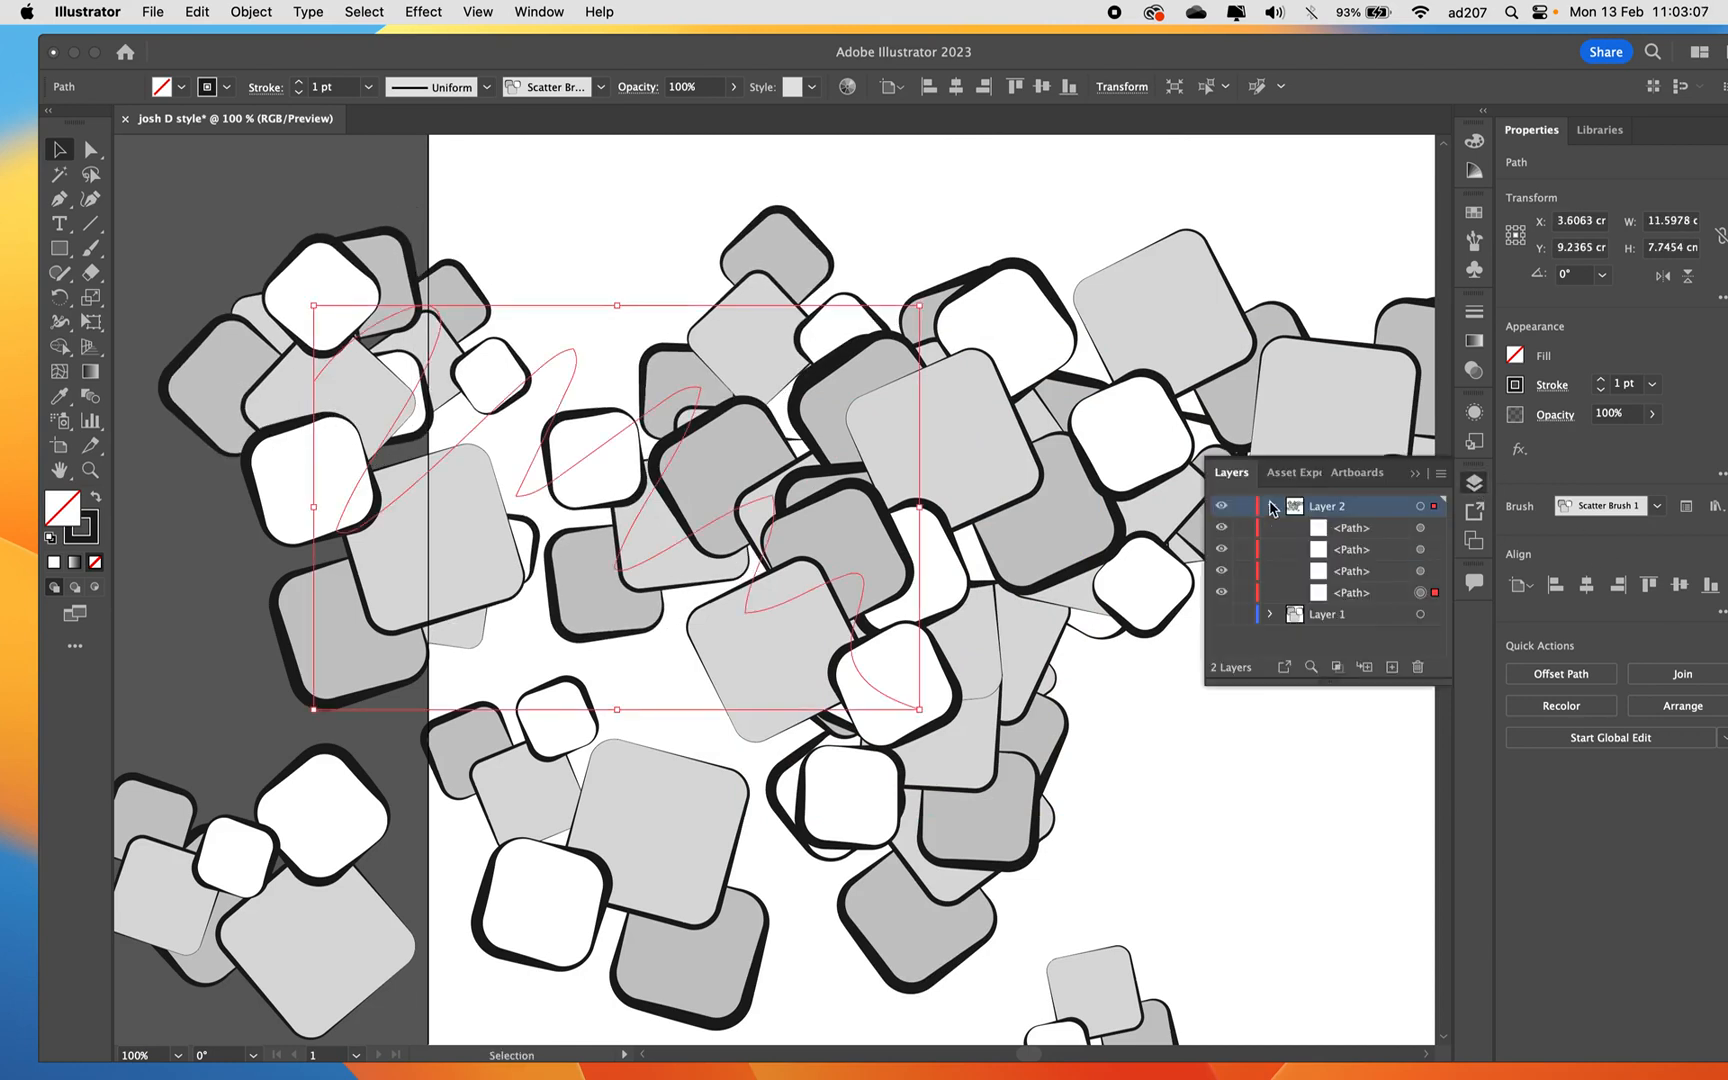
pyautogui.doubleClick(1329, 507)
pyautogui.write('scattered')
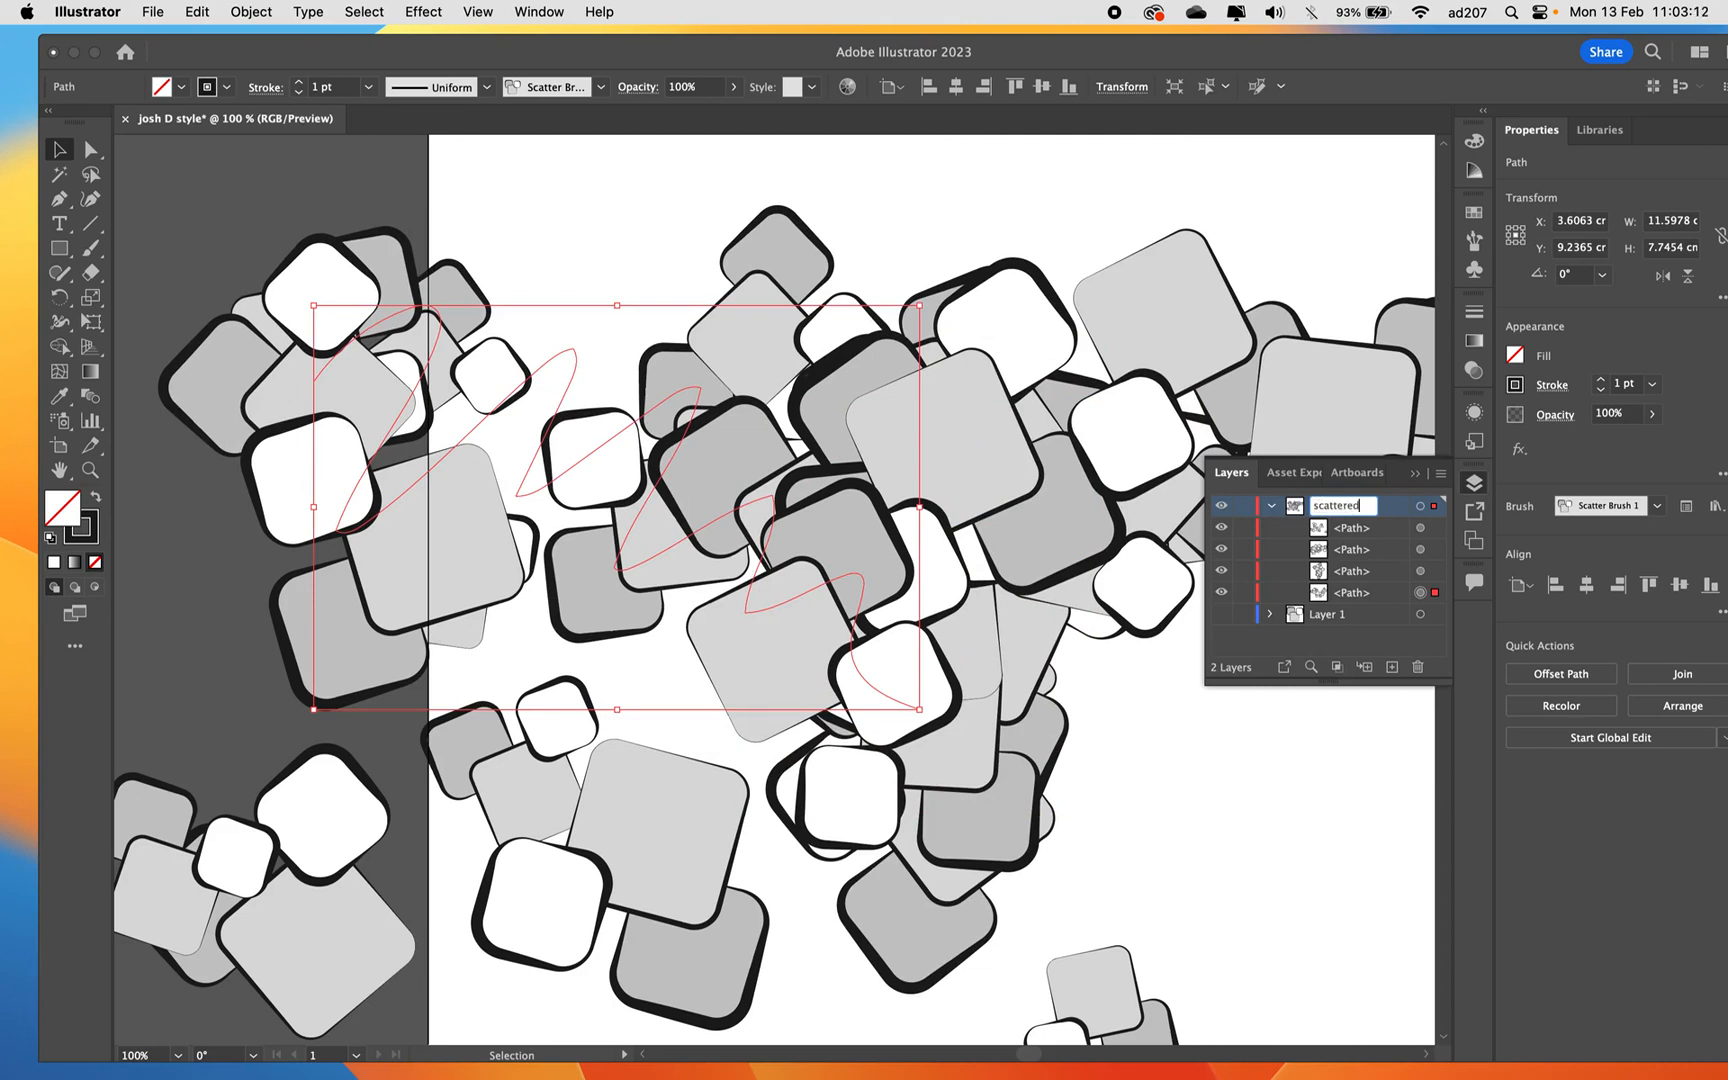
pyautogui.write(' brush')
pyautogui.press('Return')
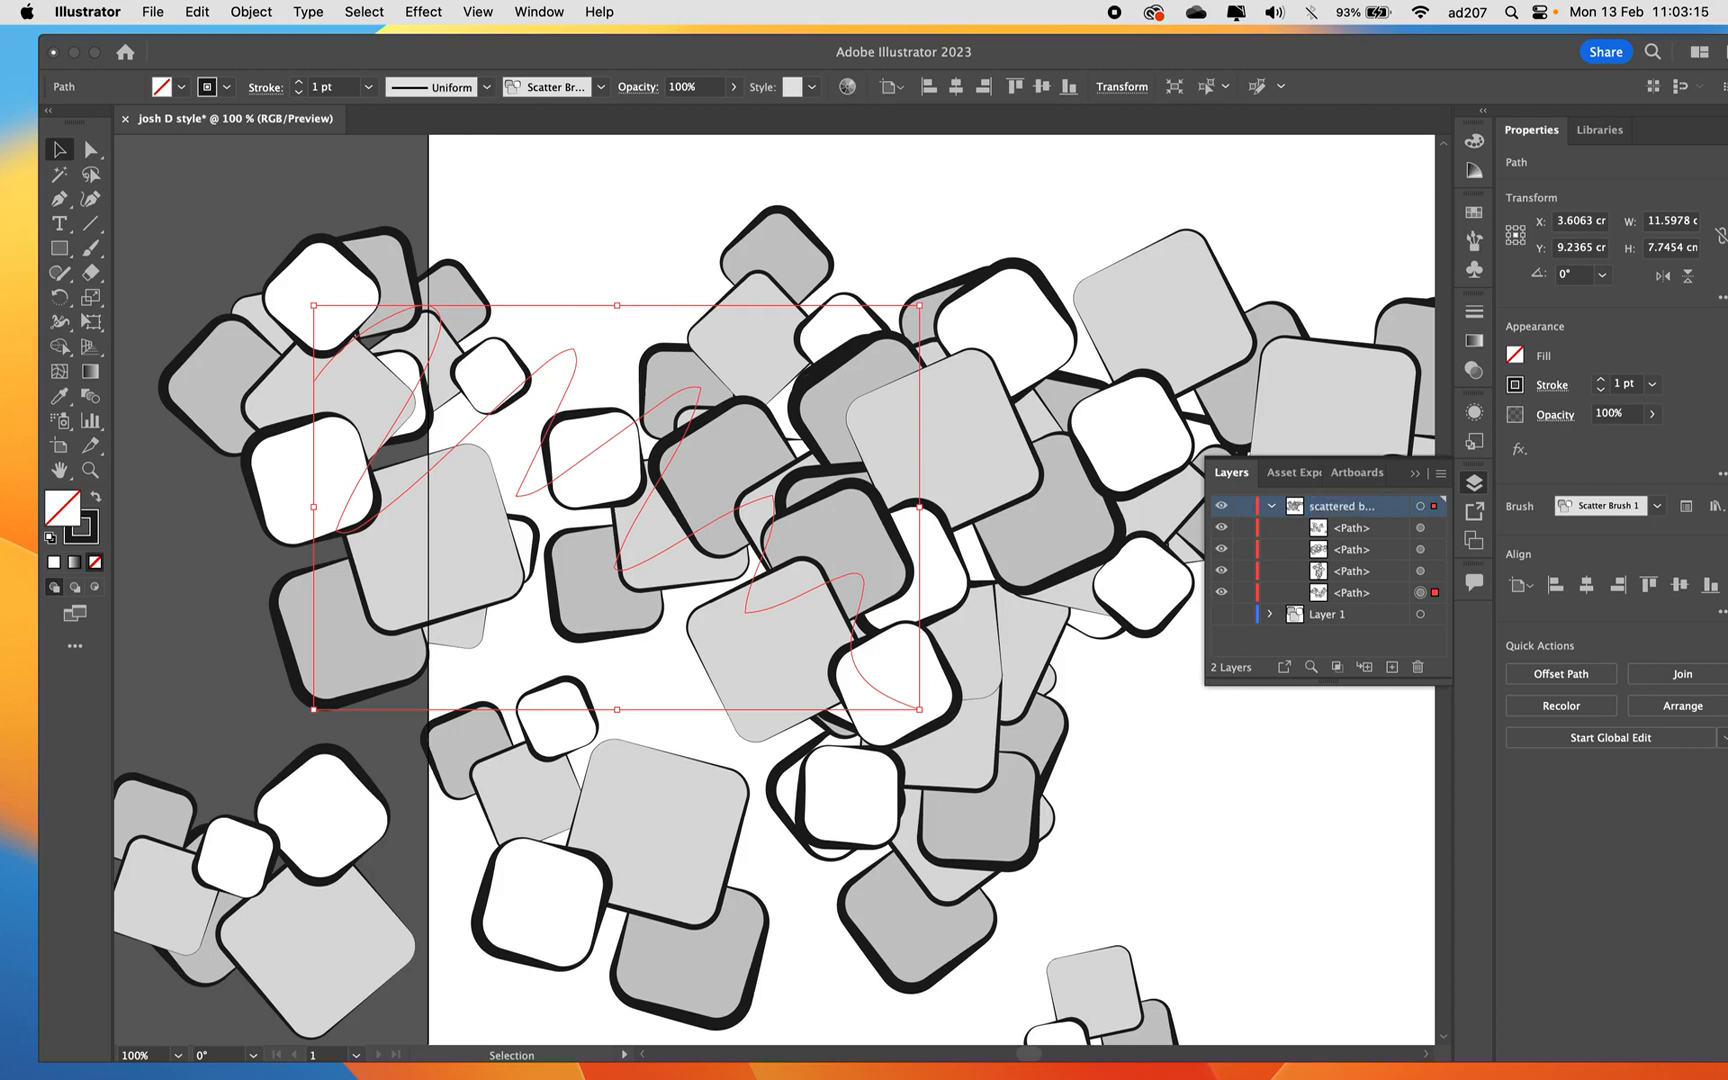
# Temporarily hide the two uppermost paths of the scattered brush layer to examine the individual strokes, and show them again.
pyautogui.click(1222, 528)
pyautogui.click(1222, 549)
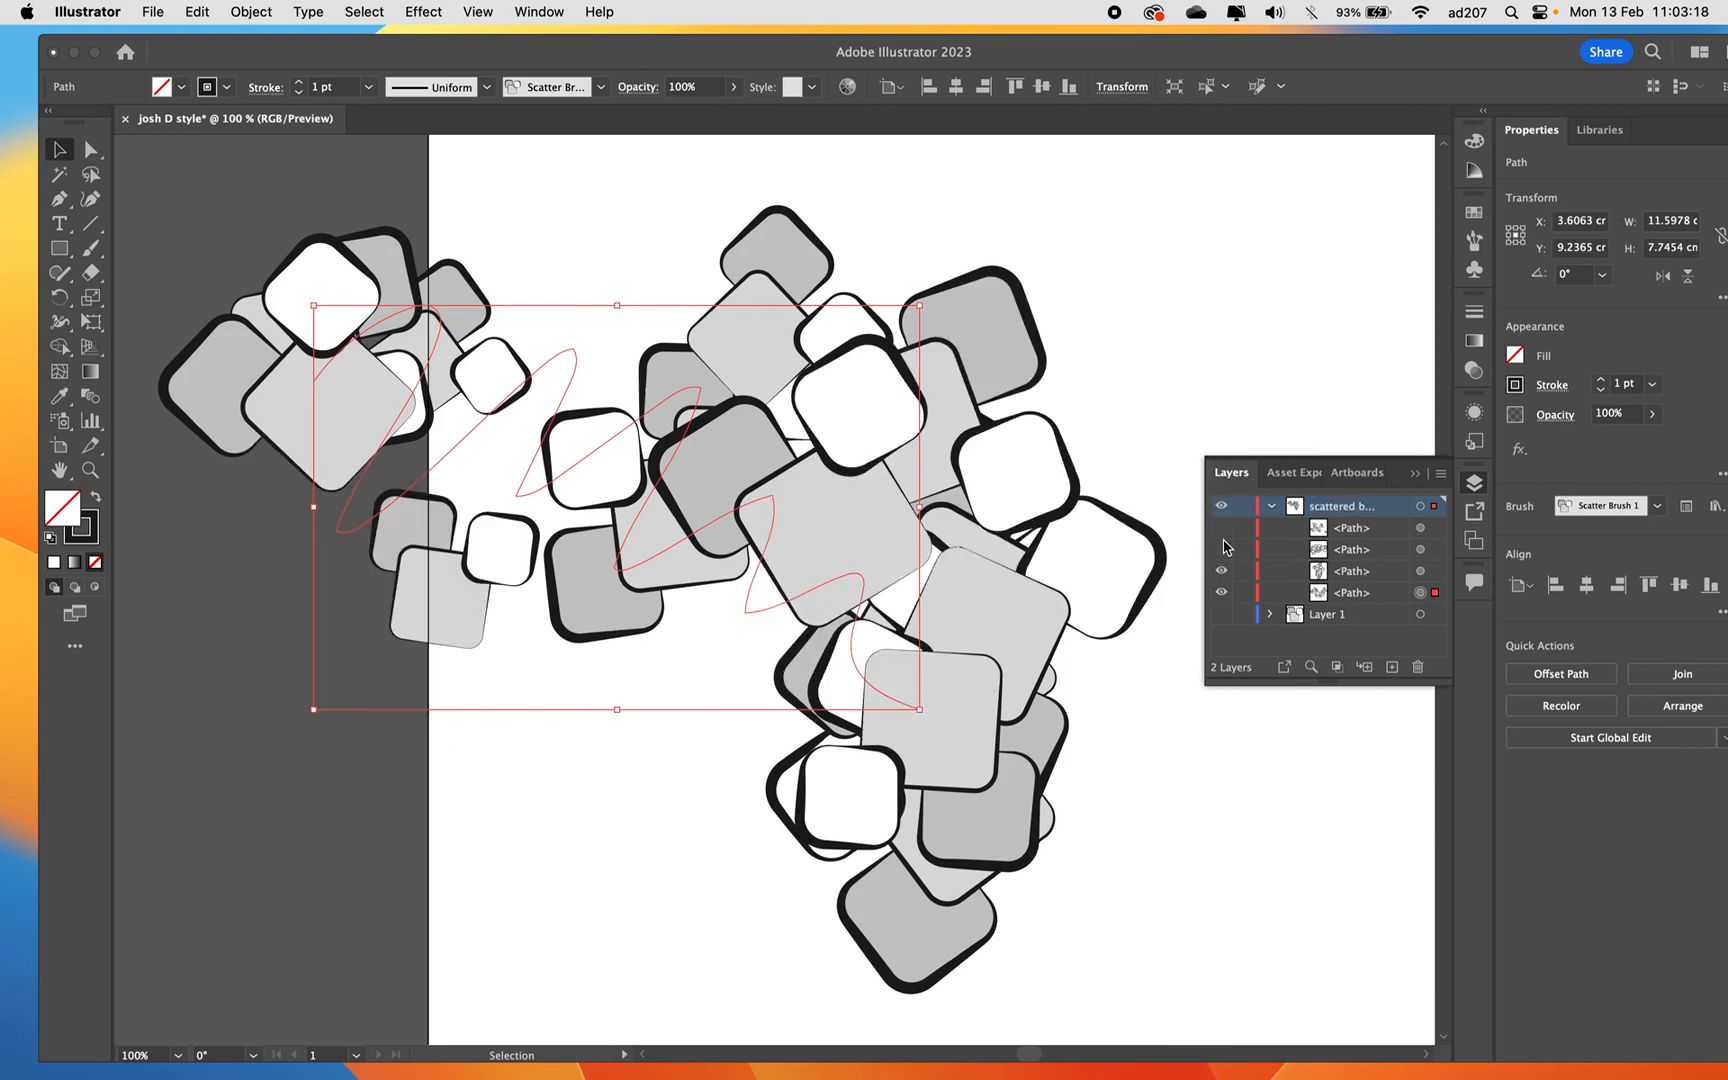
pyautogui.click(1222, 549)
pyautogui.click(1222, 530)
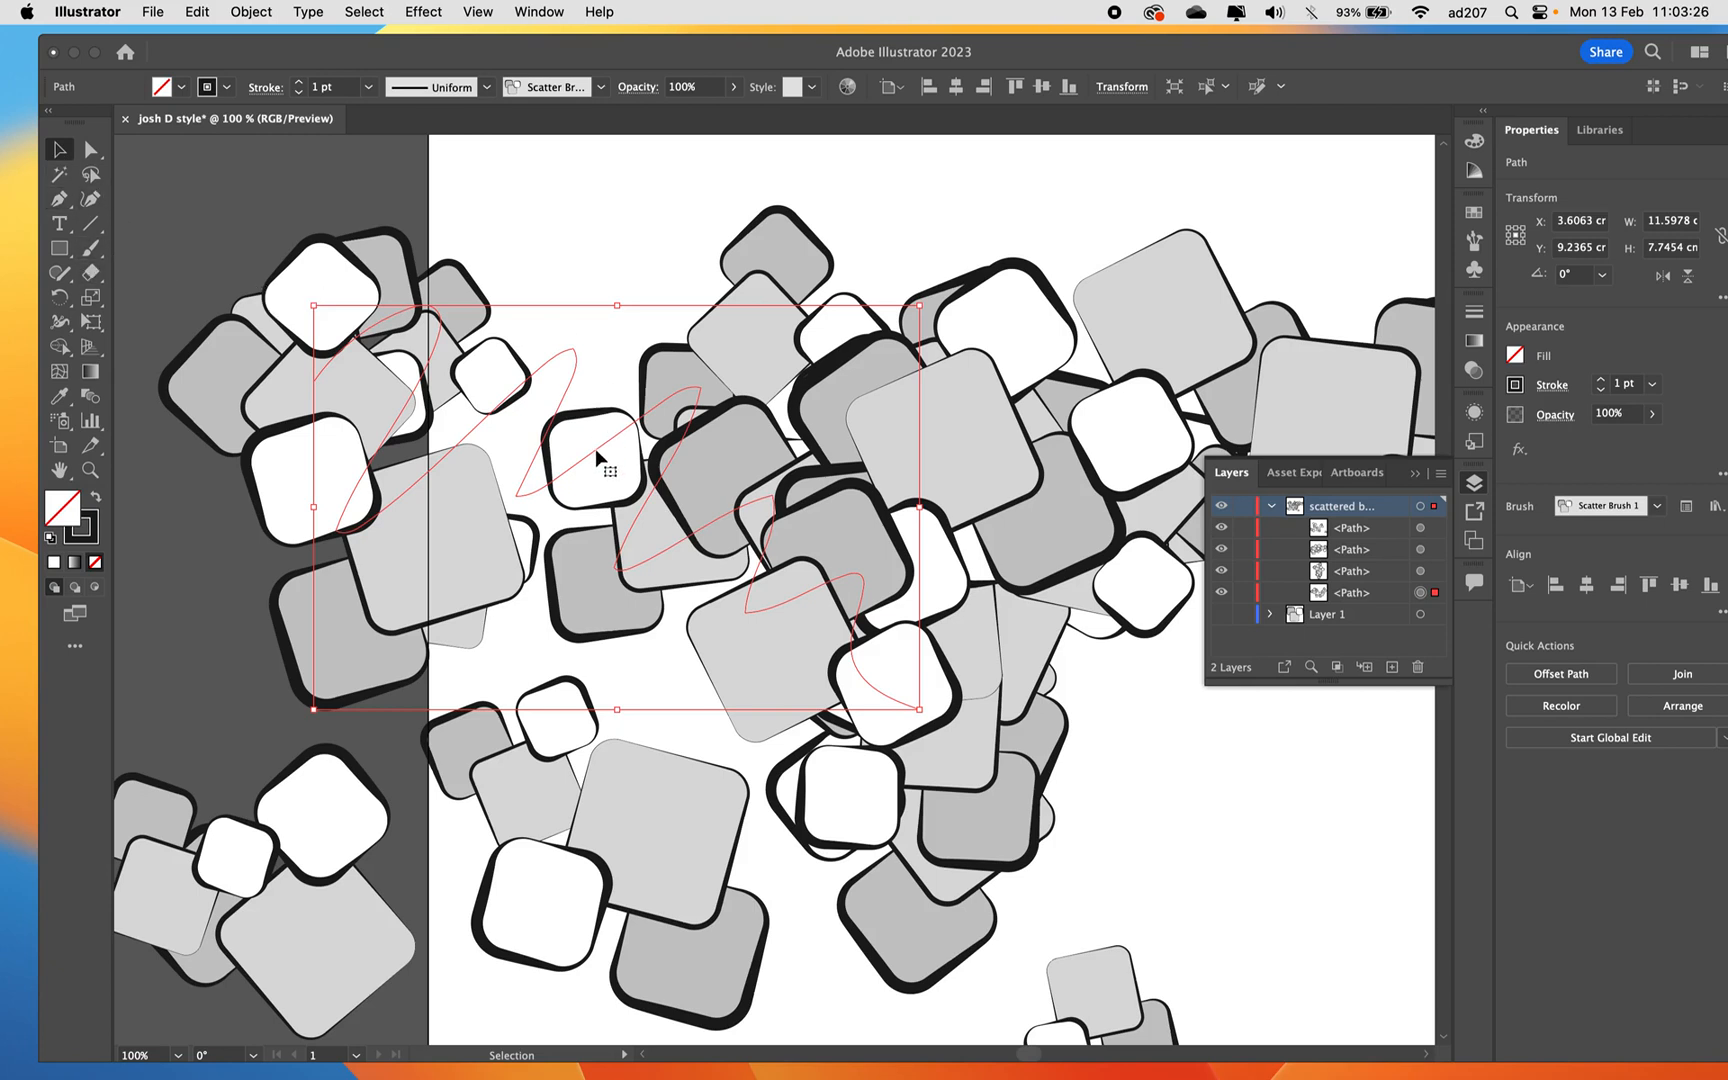
# Spread the overlapping scatter strokes apart, moving several down and outward and placing the zigzag stroke in the artboard's upper area.
pyautogui.moveTo(583, 438)
pyautogui.mouseDown()
pyautogui.moveTo(554, 373)
pyautogui.moveTo(366, 616)
pyautogui.moveTo(301, 979)
pyautogui.mouseUp()
pyautogui.moveTo(876, 669); pyautogui.dragTo(1356, 929)
pyautogui.moveTo(995, 858); pyautogui.dragTo(1472, 992)
pyautogui.moveTo(640, 465)
pyautogui.mouseDown()
pyautogui.moveTo(829, 517)
pyautogui.moveTo(688, 532)
pyautogui.mouseUp()
pyautogui.moveTo(828, 550)
pyautogui.mouseDown()
pyautogui.moveTo(945, 535)
pyautogui.moveTo(1217, 668)
pyautogui.mouseUp()
pyautogui.moveTo(621, 481)
pyautogui.mouseDown()
pyautogui.moveTo(717, 507)
pyautogui.moveTo(714, 662)
pyautogui.mouseUp()
pyautogui.moveTo(897, 526); pyautogui.dragTo(894, 778)
pyautogui.moveTo(721, 483); pyautogui.dragTo(926, 463)
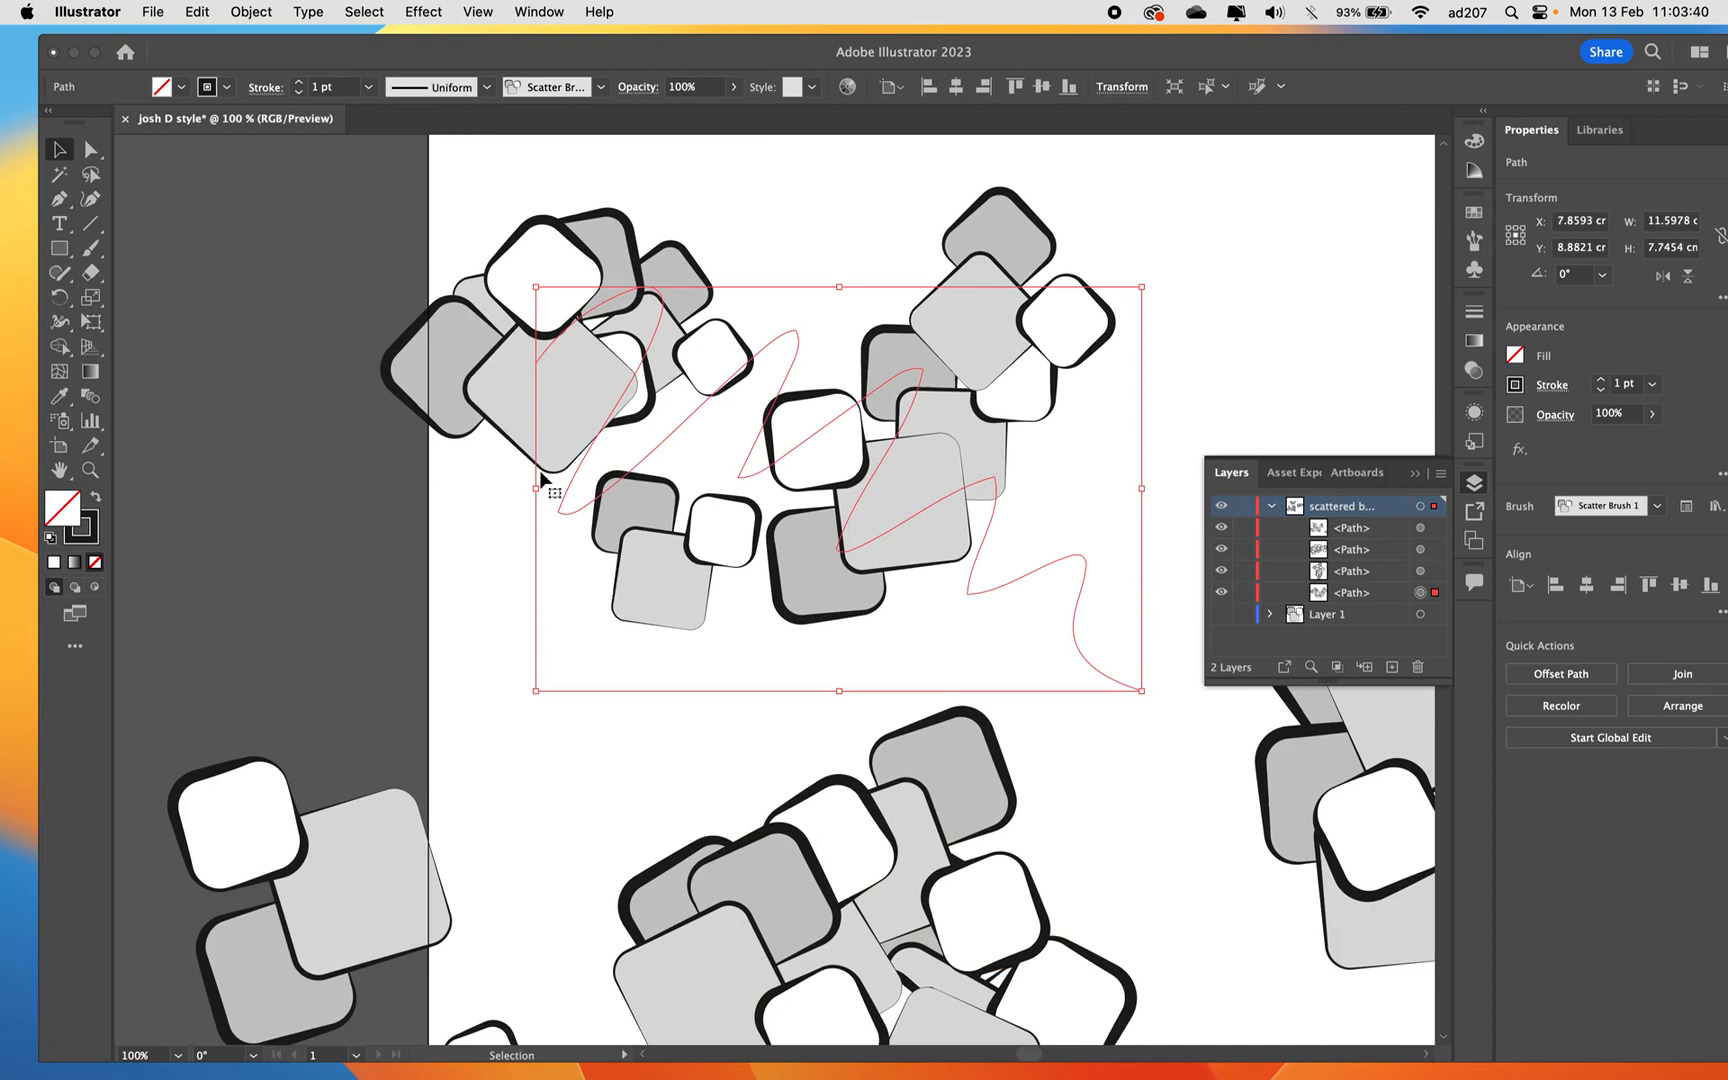
# Reshape the zigzag scatter stroke by moving its individual anchor points, pulling the curve upward and inward in the artboard's upper area.
pyautogui.click(92, 150)
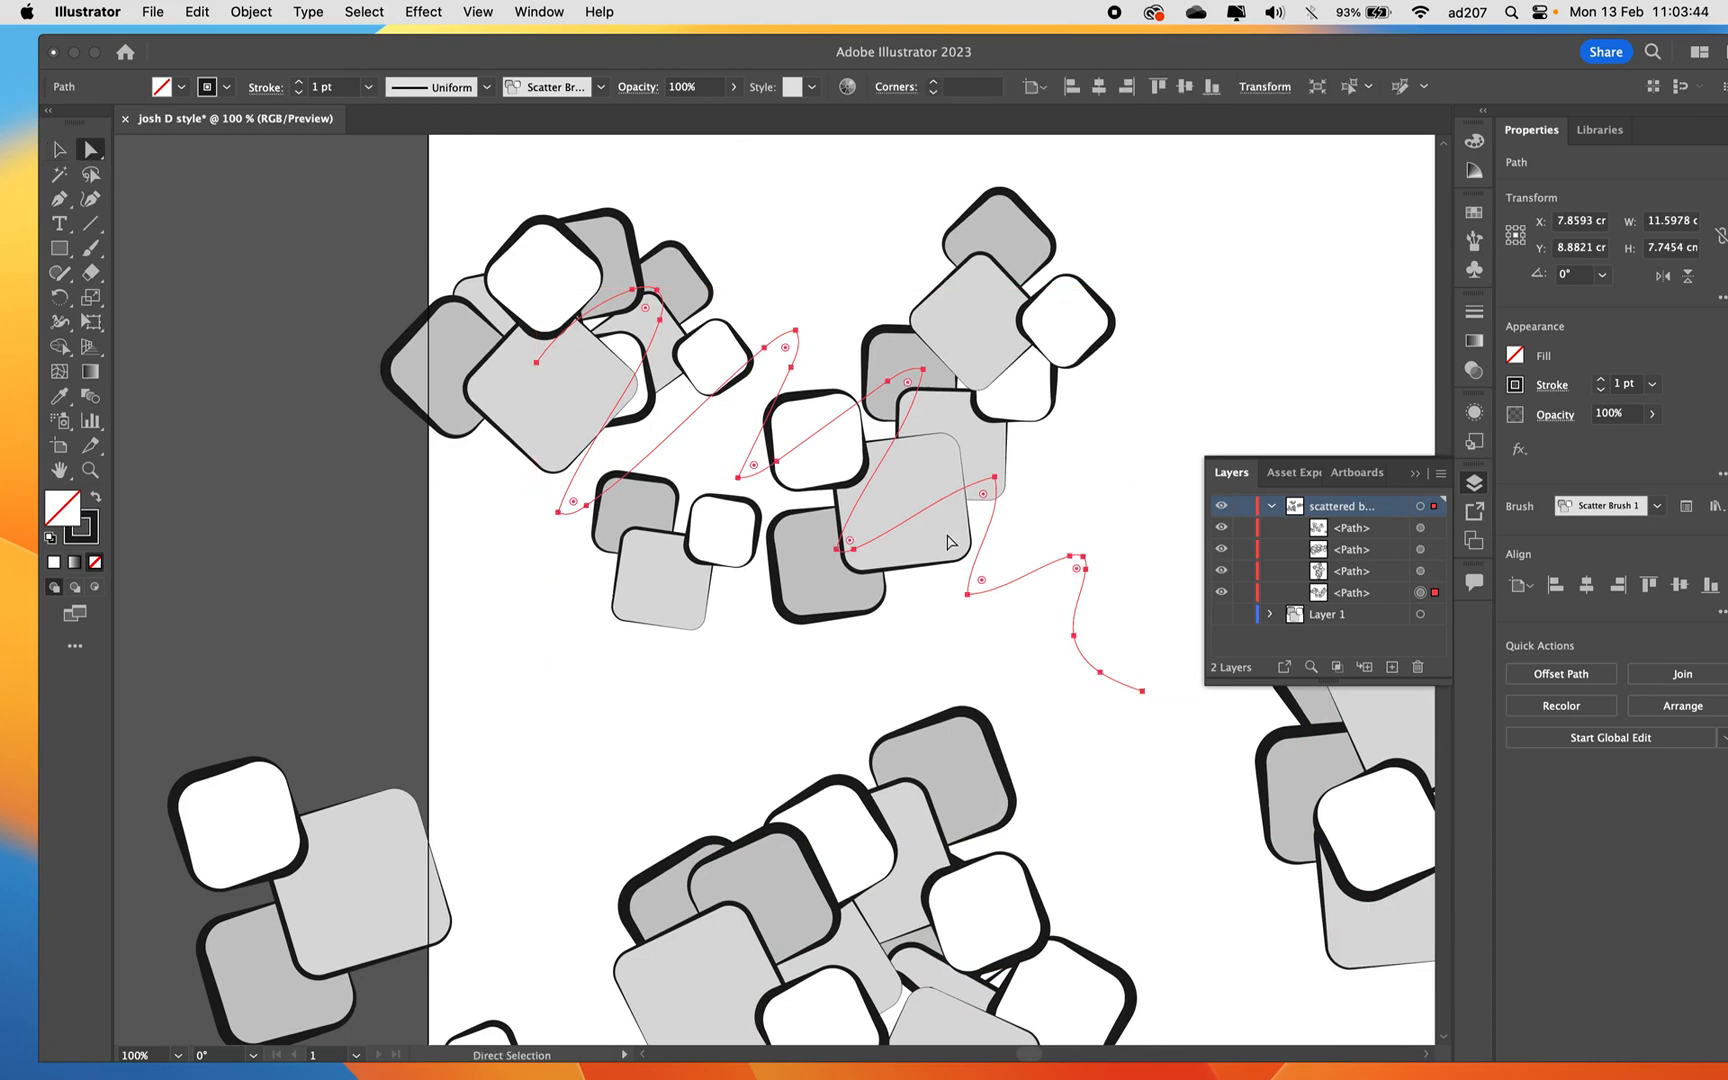
pyautogui.click(994, 478)
pyautogui.moveTo(984, 494)
pyautogui.mouseDown()
pyautogui.moveTo(970, 512)
pyautogui.moveTo(999, 469)
pyautogui.moveTo(822, 552)
pyautogui.moveTo(804, 580)
pyautogui.moveTo(937, 501)
pyautogui.moveTo(945, 424)
pyautogui.moveTo(783, 432)
pyautogui.moveTo(707, 670)
pyautogui.moveTo(648, 652)
pyautogui.moveTo(899, 501)
pyautogui.moveTo(895, 436)
pyautogui.moveTo(742, 455)
pyautogui.moveTo(717, 598)
pyautogui.moveTo(802, 620)
pyautogui.moveTo(771, 494)
pyautogui.moveTo(621, 441)
pyautogui.mouseUp()
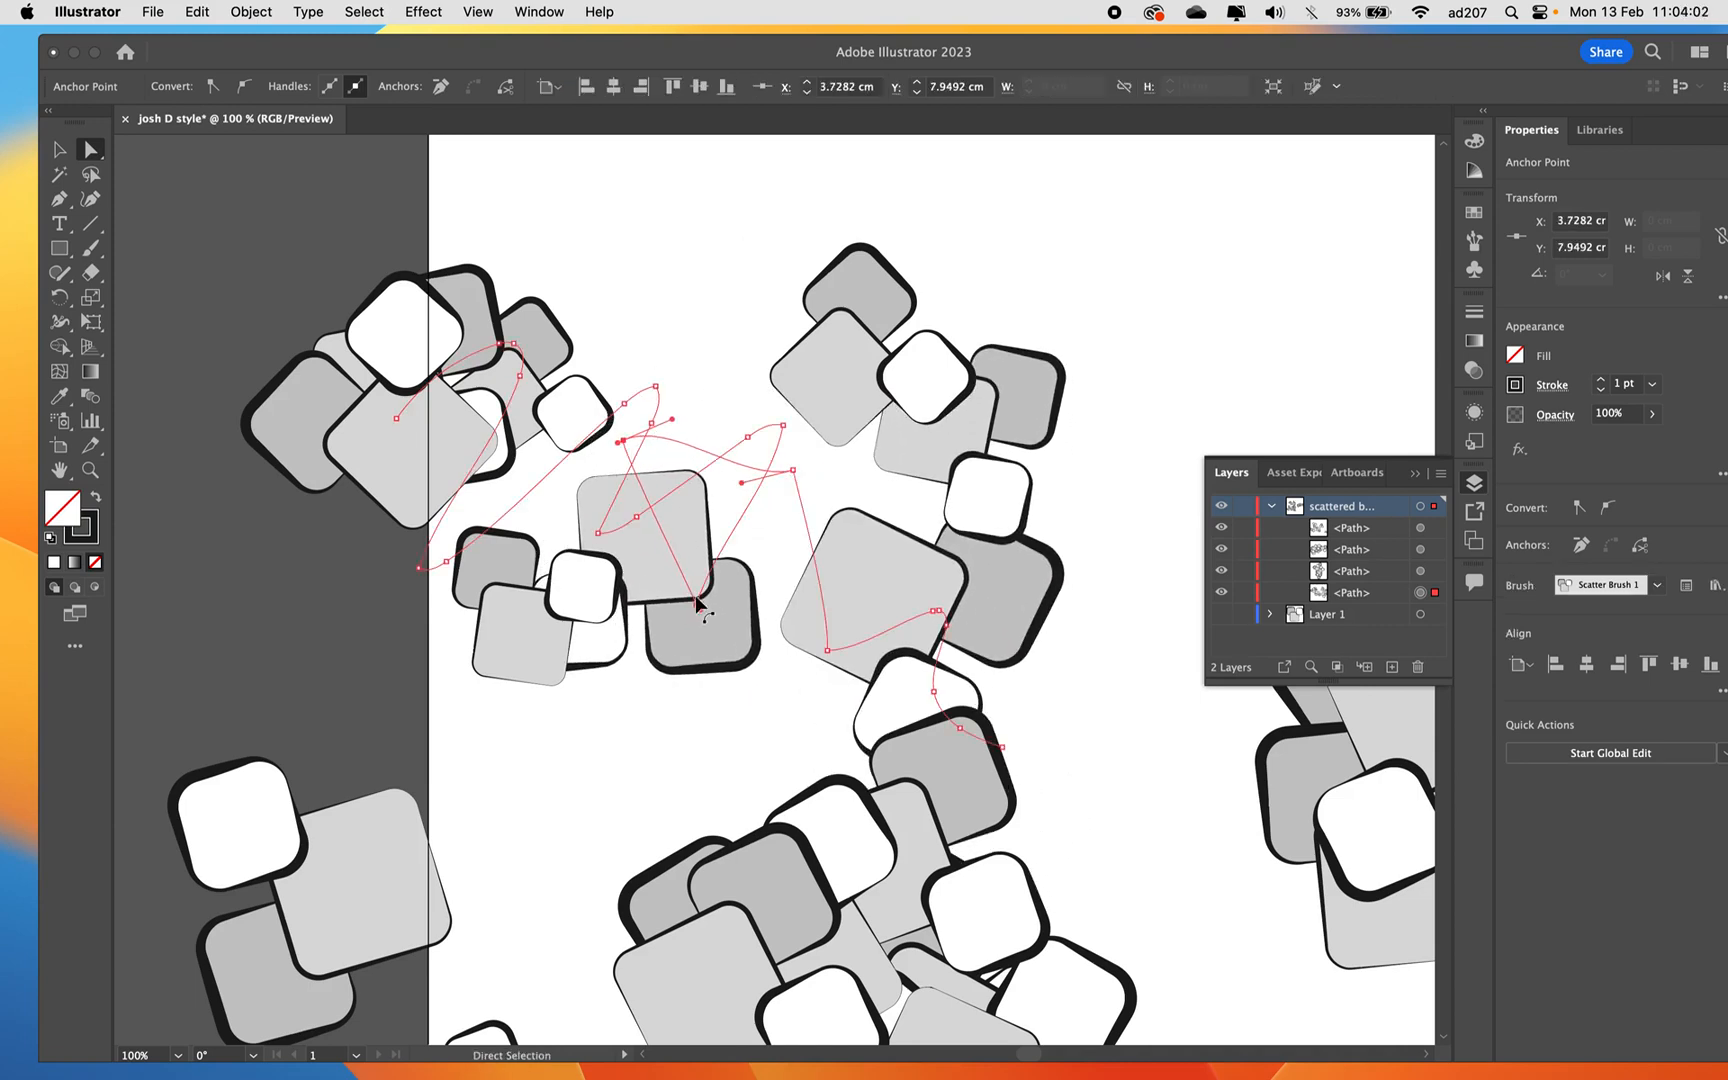
pyautogui.moveTo(697, 604)
pyautogui.mouseDown()
pyautogui.moveTo(579, 579)
pyautogui.moveTo(733, 417)
pyautogui.moveTo(710, 398)
pyautogui.mouseUp()
pyautogui.moveTo(398, 420)
pyautogui.mouseDown()
pyautogui.moveTo(552, 501)
pyautogui.moveTo(617, 474)
pyautogui.moveTo(482, 482)
pyautogui.moveTo(451, 390)
pyautogui.moveTo(397, 424)
pyautogui.moveTo(402, 402)
pyautogui.mouseUp()
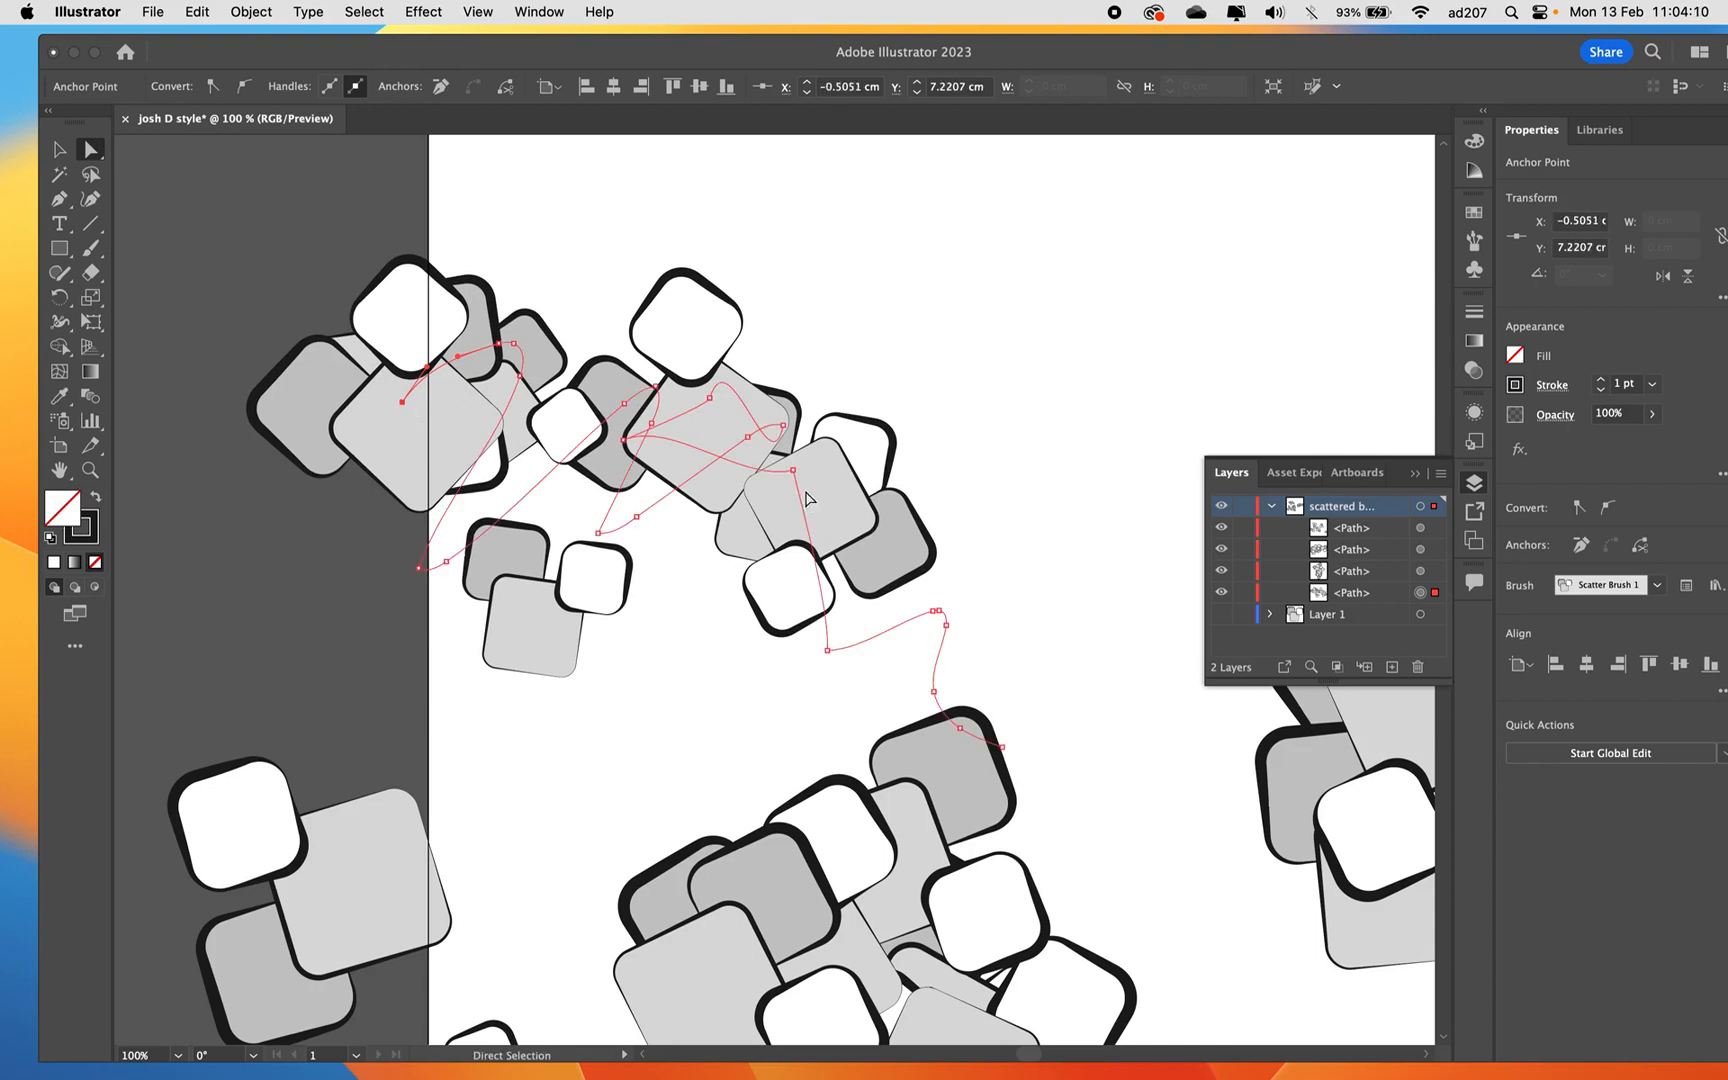
pyautogui.moveTo(791, 474); pyautogui.dragTo(820, 406)
pyautogui.moveTo(828, 651); pyautogui.dragTo(688, 541)
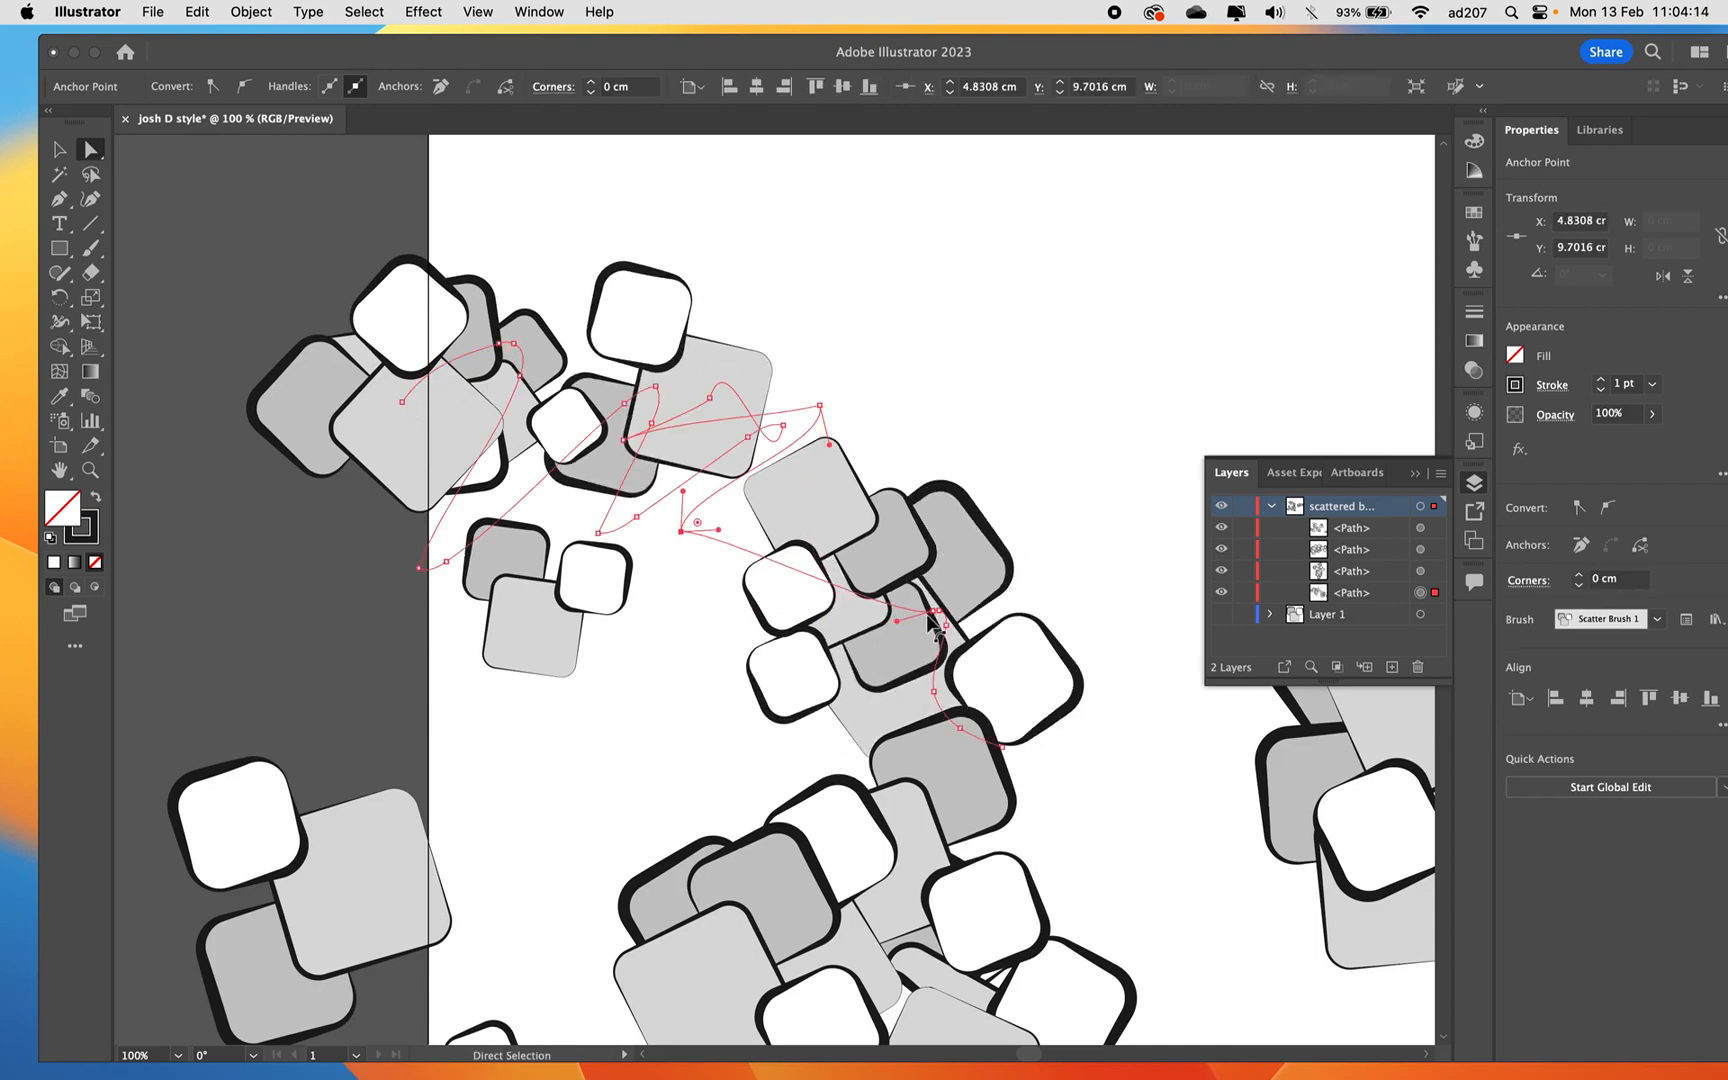
pyautogui.moveTo(936, 618)
pyautogui.mouseDown()
pyautogui.moveTo(783, 413)
pyautogui.moveTo(842, 355)
pyautogui.mouseUp()
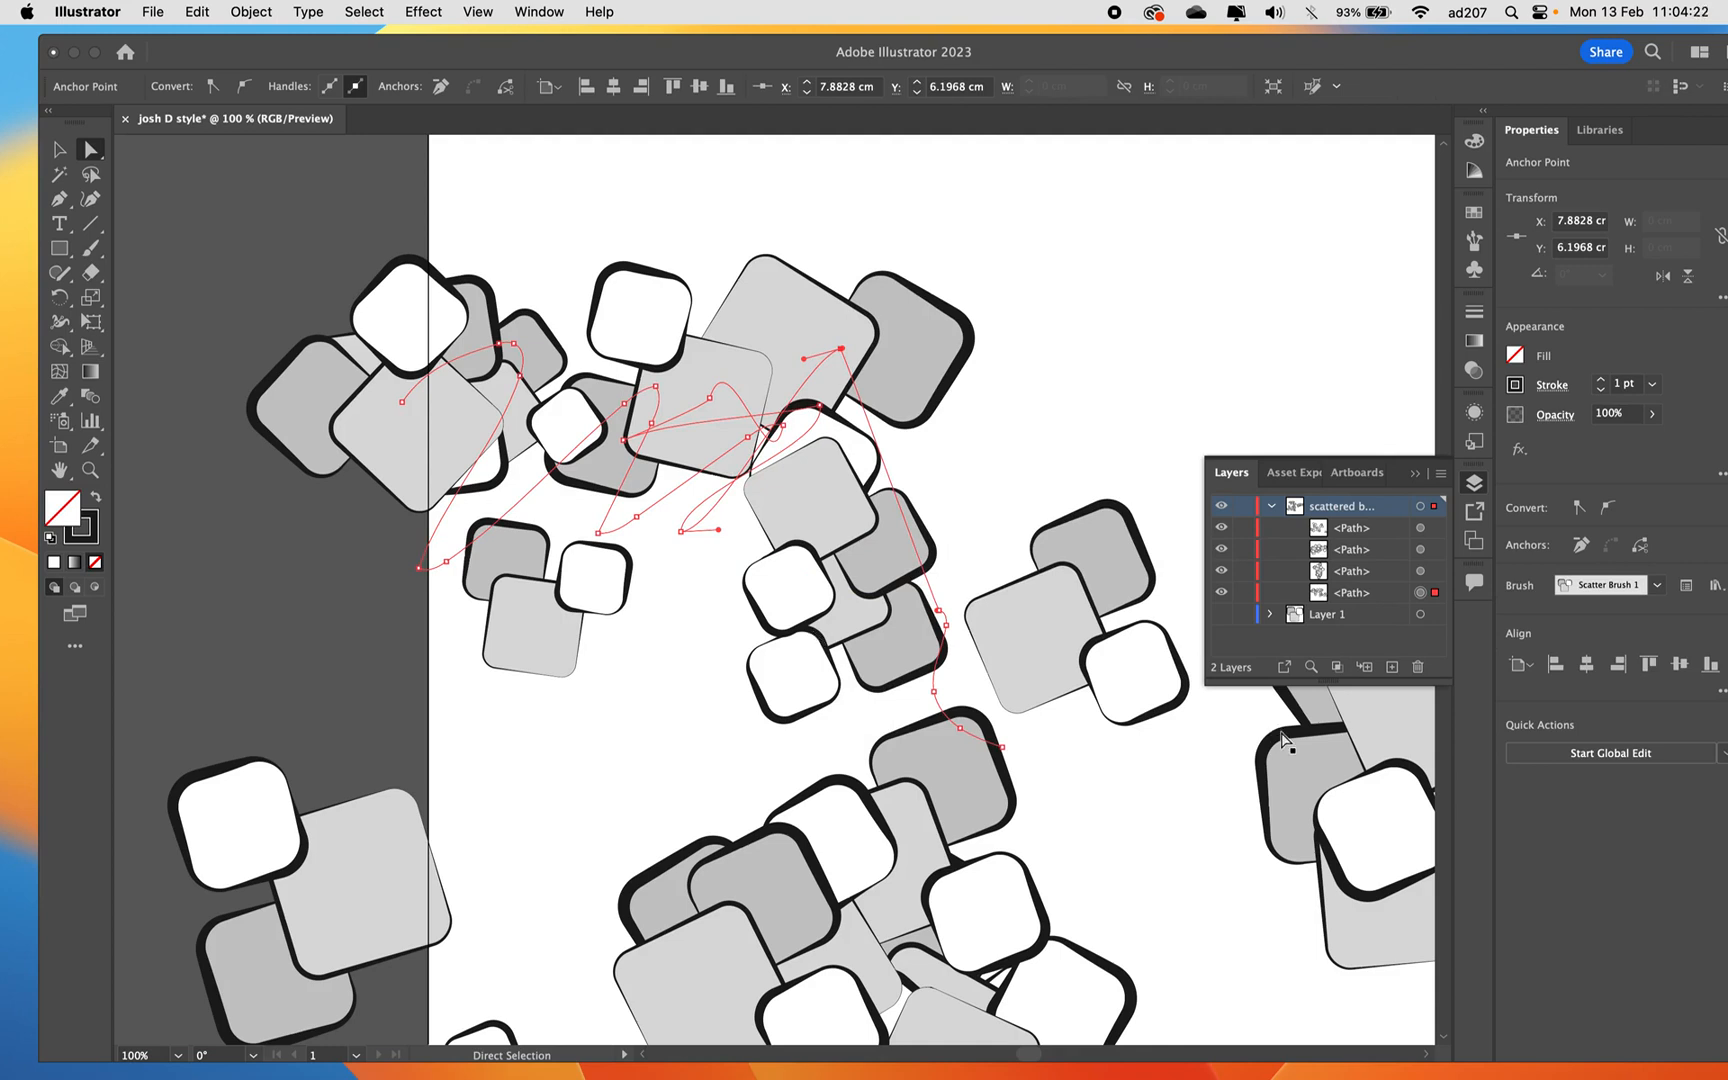
# Edit Scatter Brush 1, setting its random size range to 19%–123% and its maximum spacing to 79%.
pyautogui.click(1474, 243)
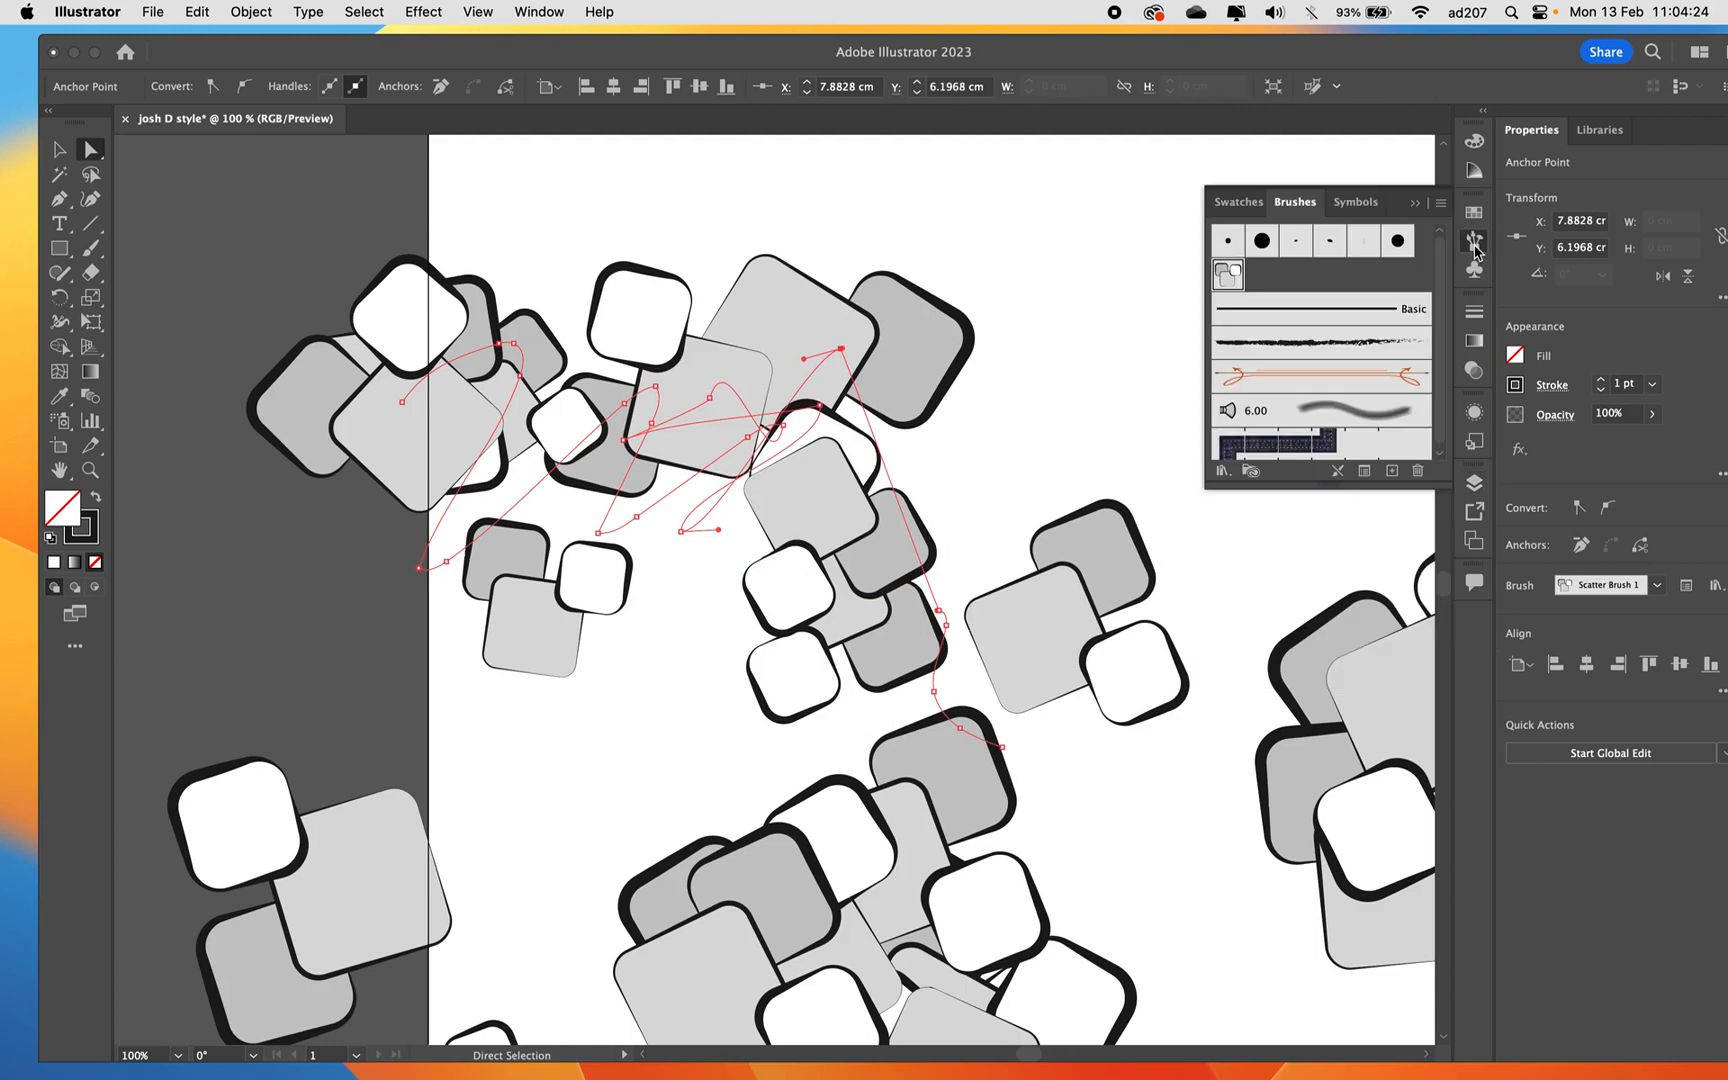
pyautogui.doubleClick(1229, 276)
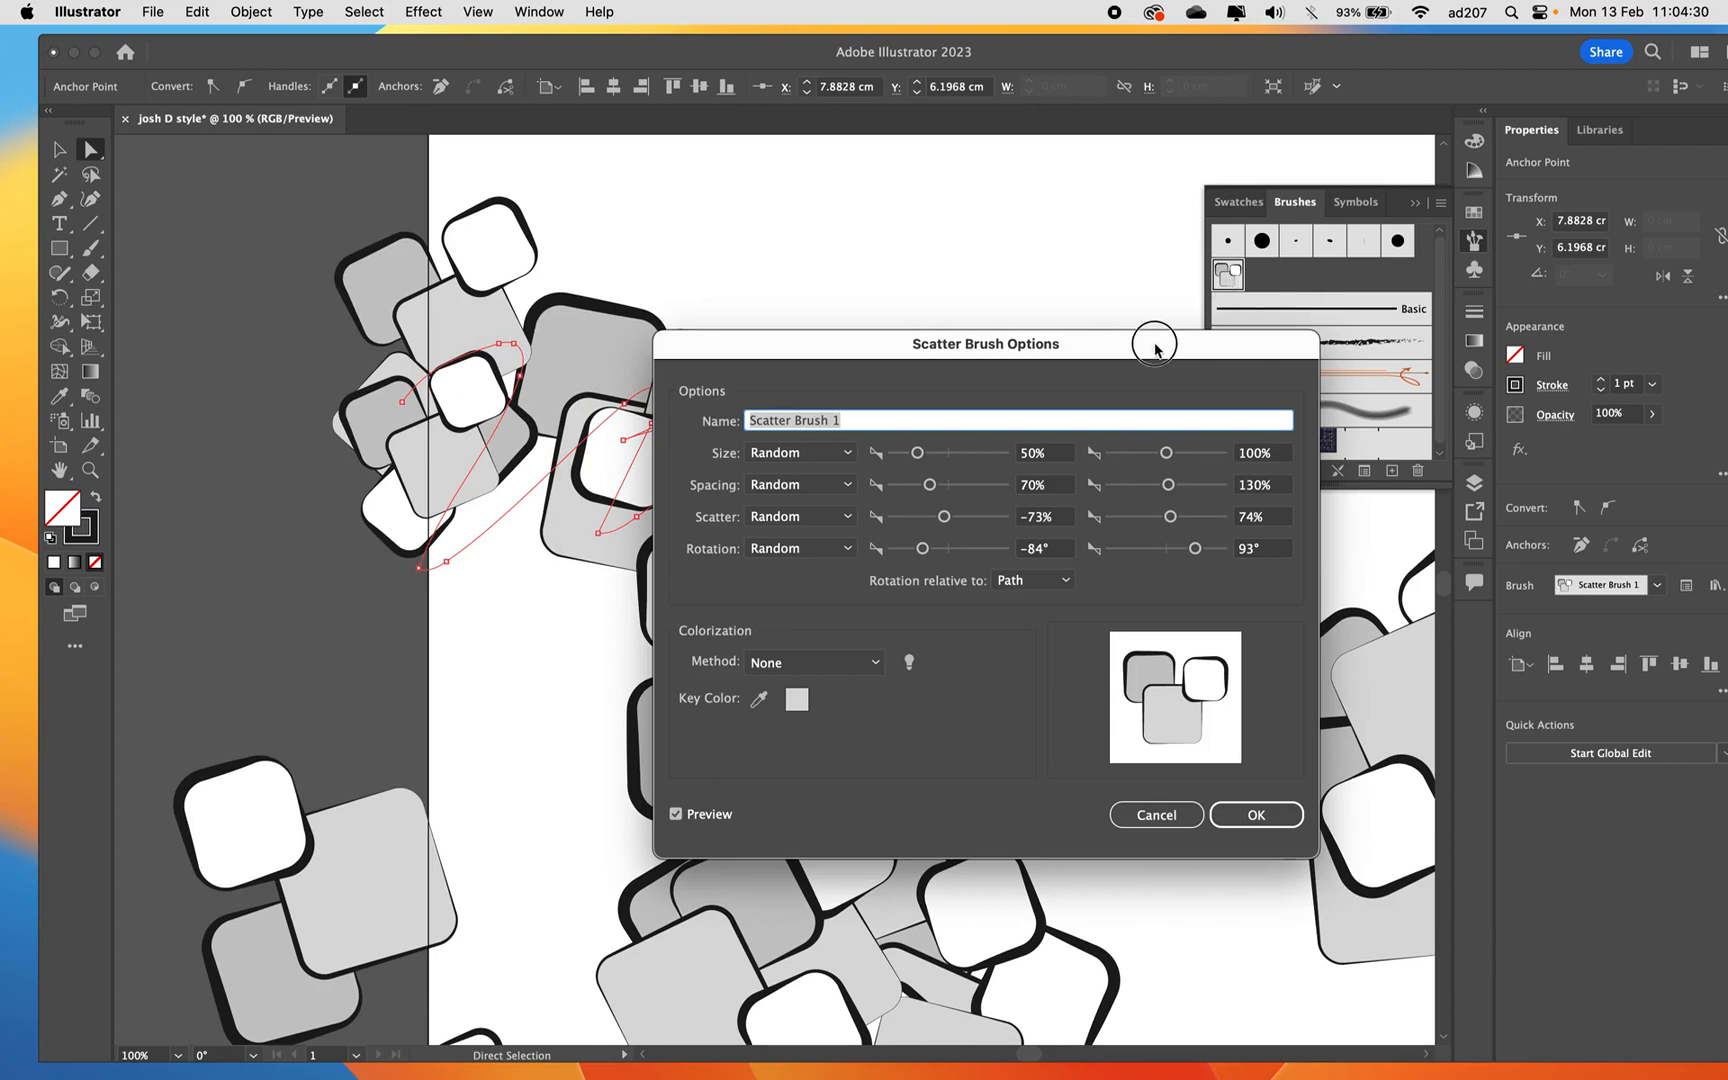
pyautogui.moveTo(1146, 340); pyautogui.dragTo(1010, 192)
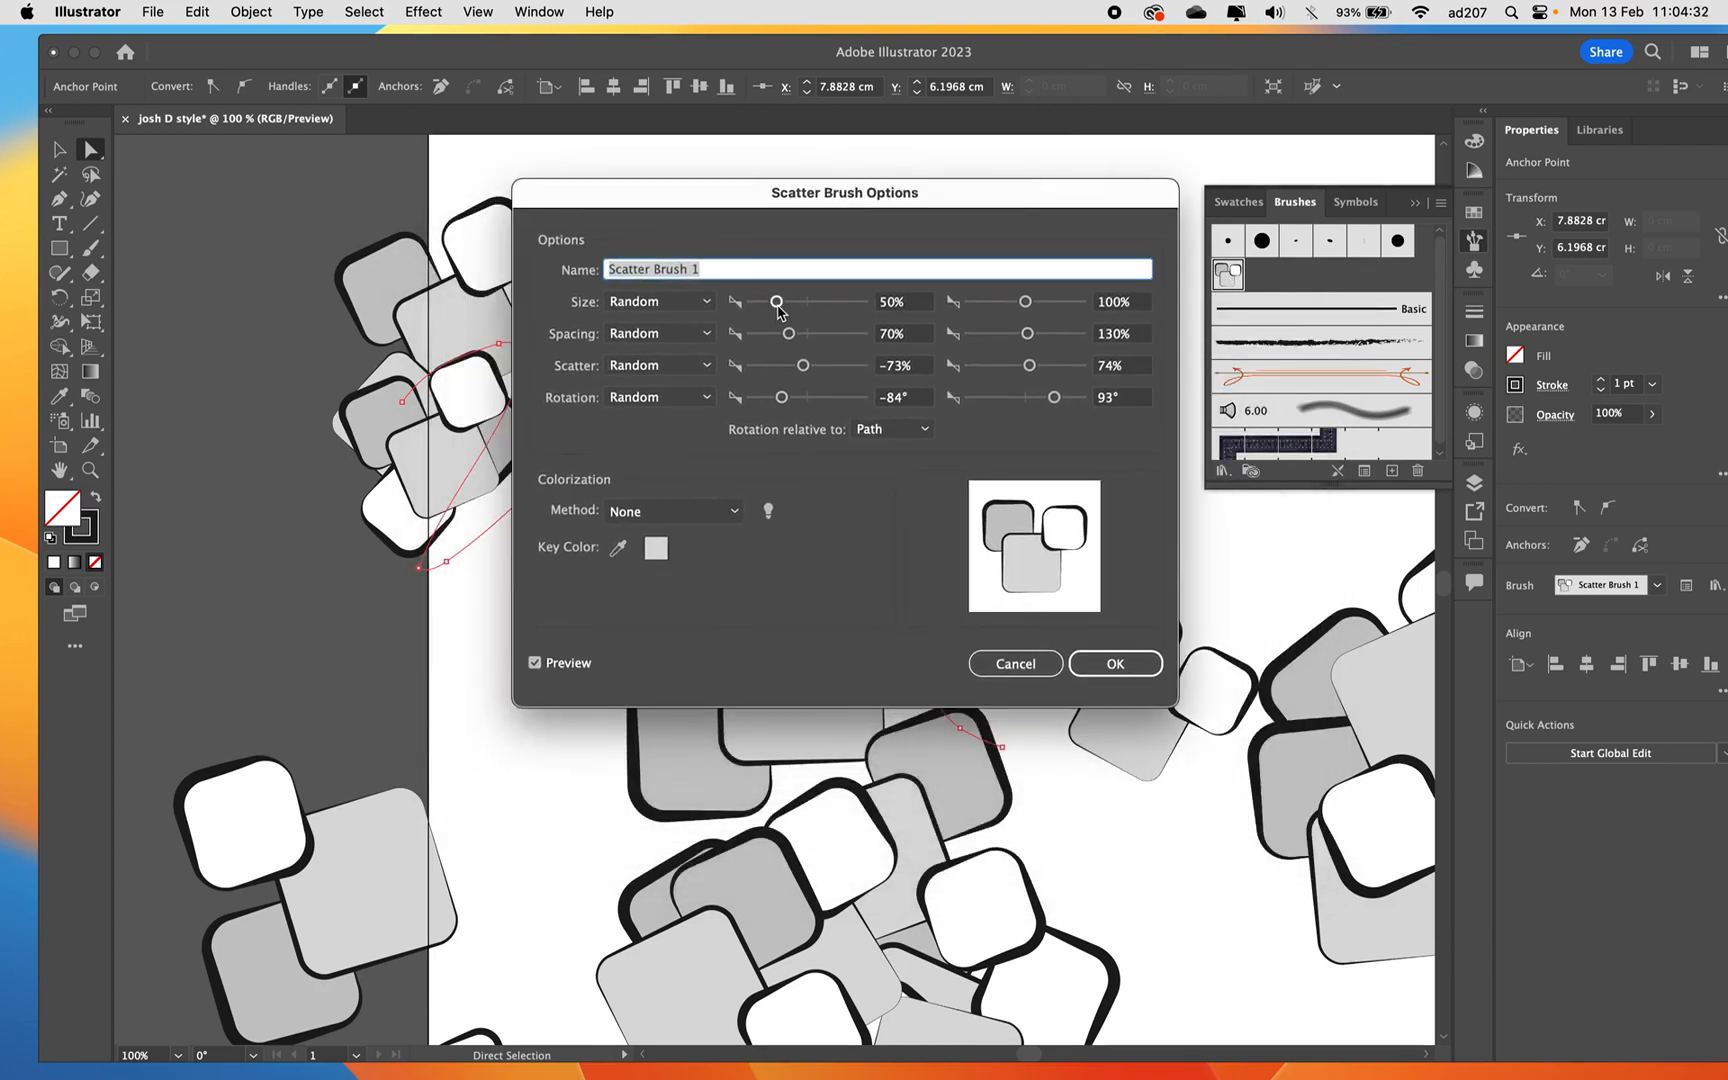
pyautogui.moveTo(777, 301); pyautogui.dragTo(763, 302)
pyautogui.moveTo(888, 209)
pyautogui.mouseDown()
pyautogui.moveTo(1262, 276)
pyautogui.moveTo(1253, 183)
pyautogui.mouseUp()
pyautogui.moveTo(1125, 282); pyautogui.dragTo(1123, 285)
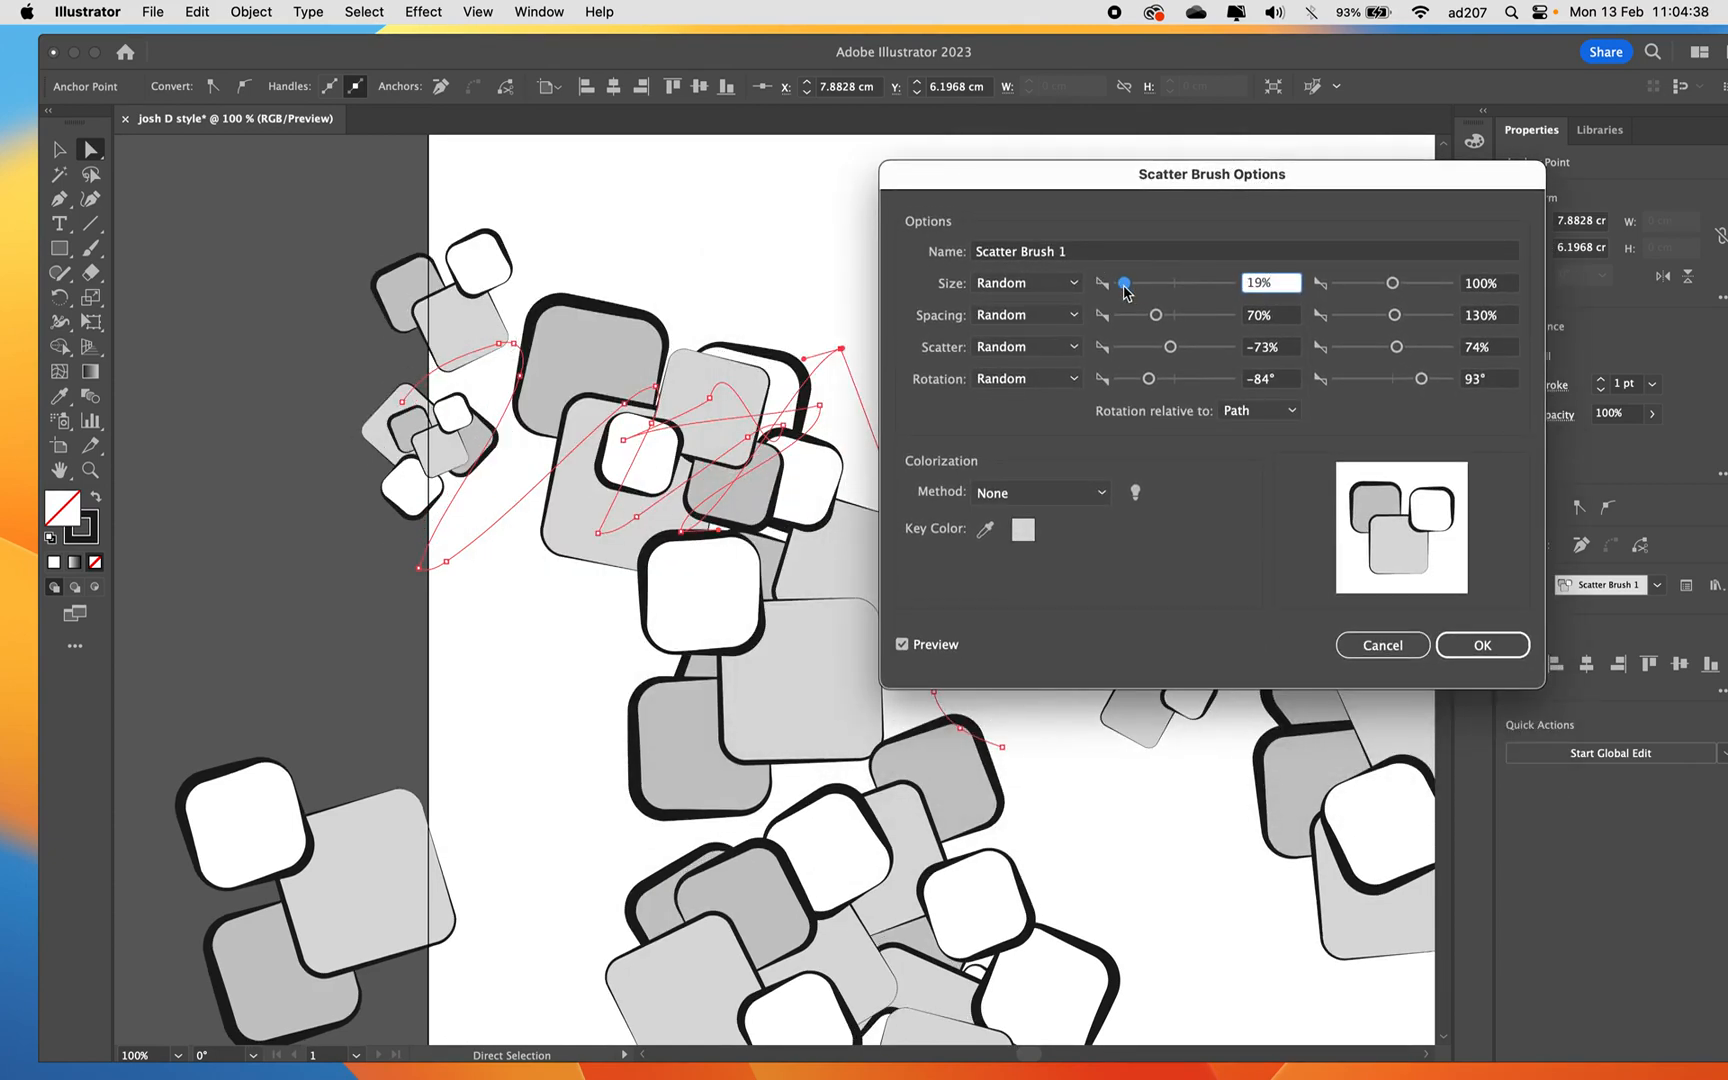
pyautogui.moveTo(1392, 283); pyautogui.dragTo(1396, 290)
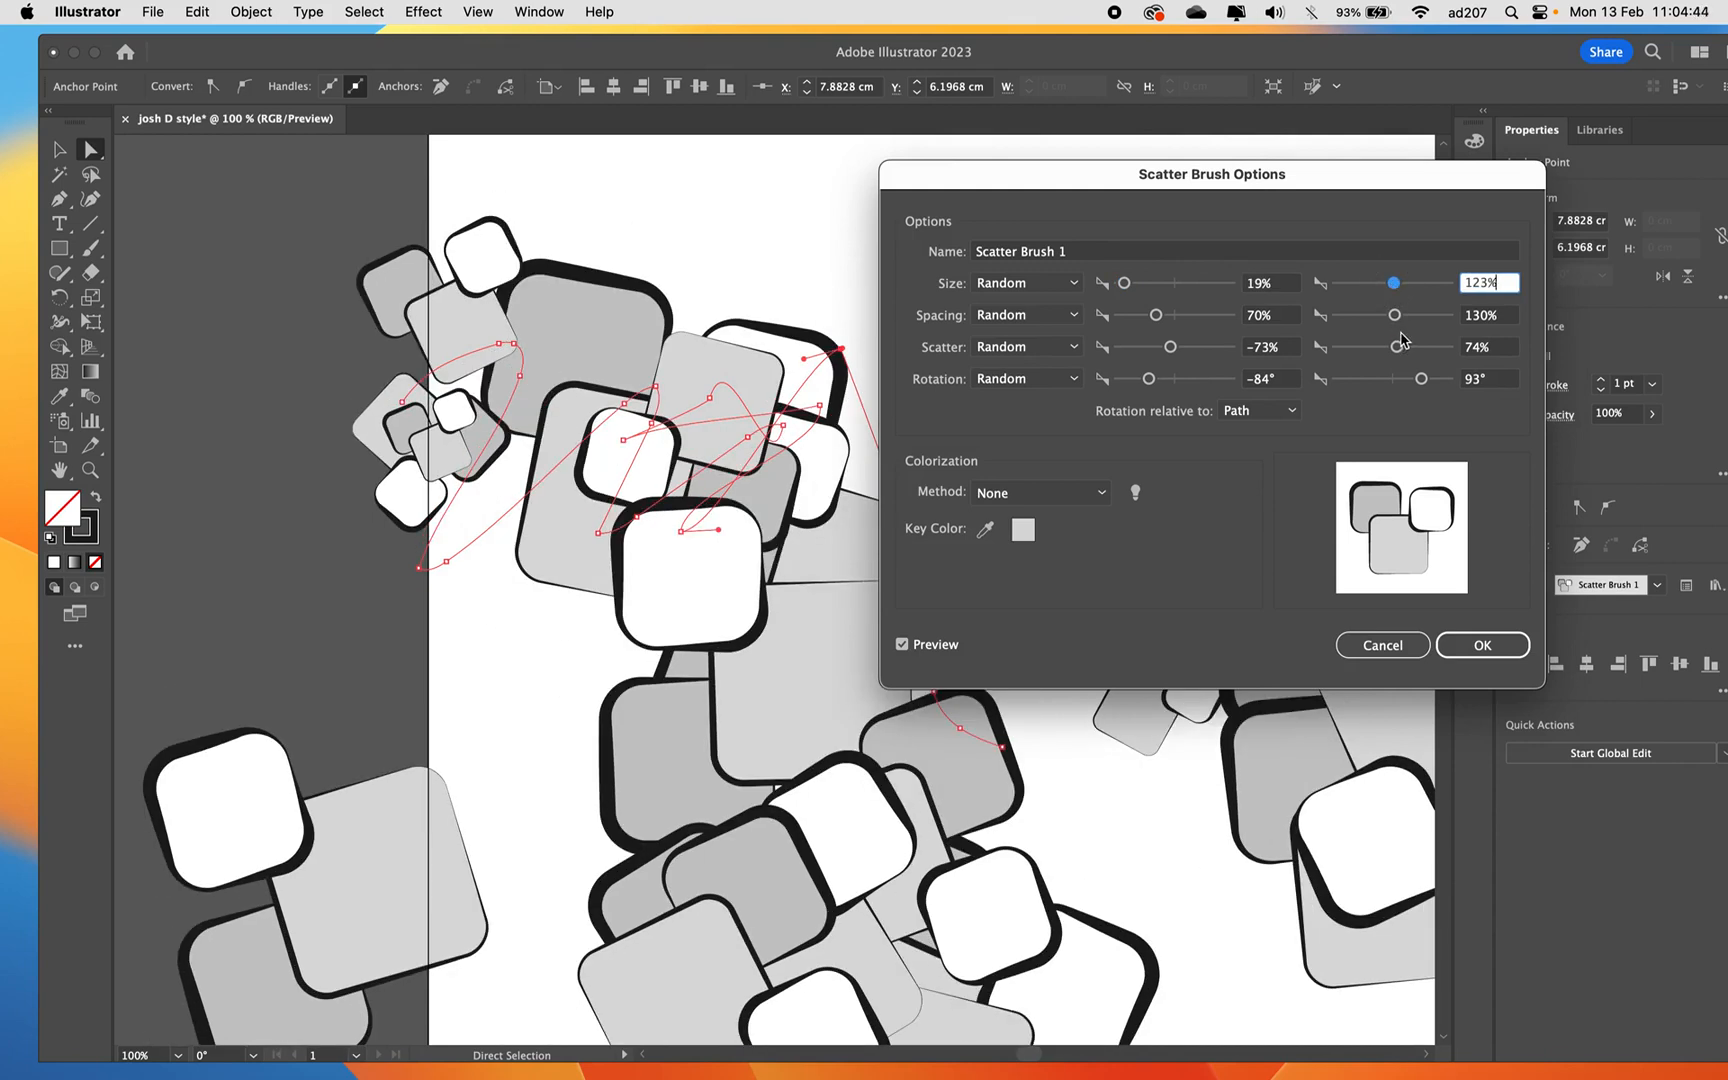
pyautogui.moveTo(1395, 315)
pyautogui.mouseDown()
pyautogui.moveTo(1436, 320)
pyautogui.moveTo(1385, 326)
pyautogui.mouseUp()
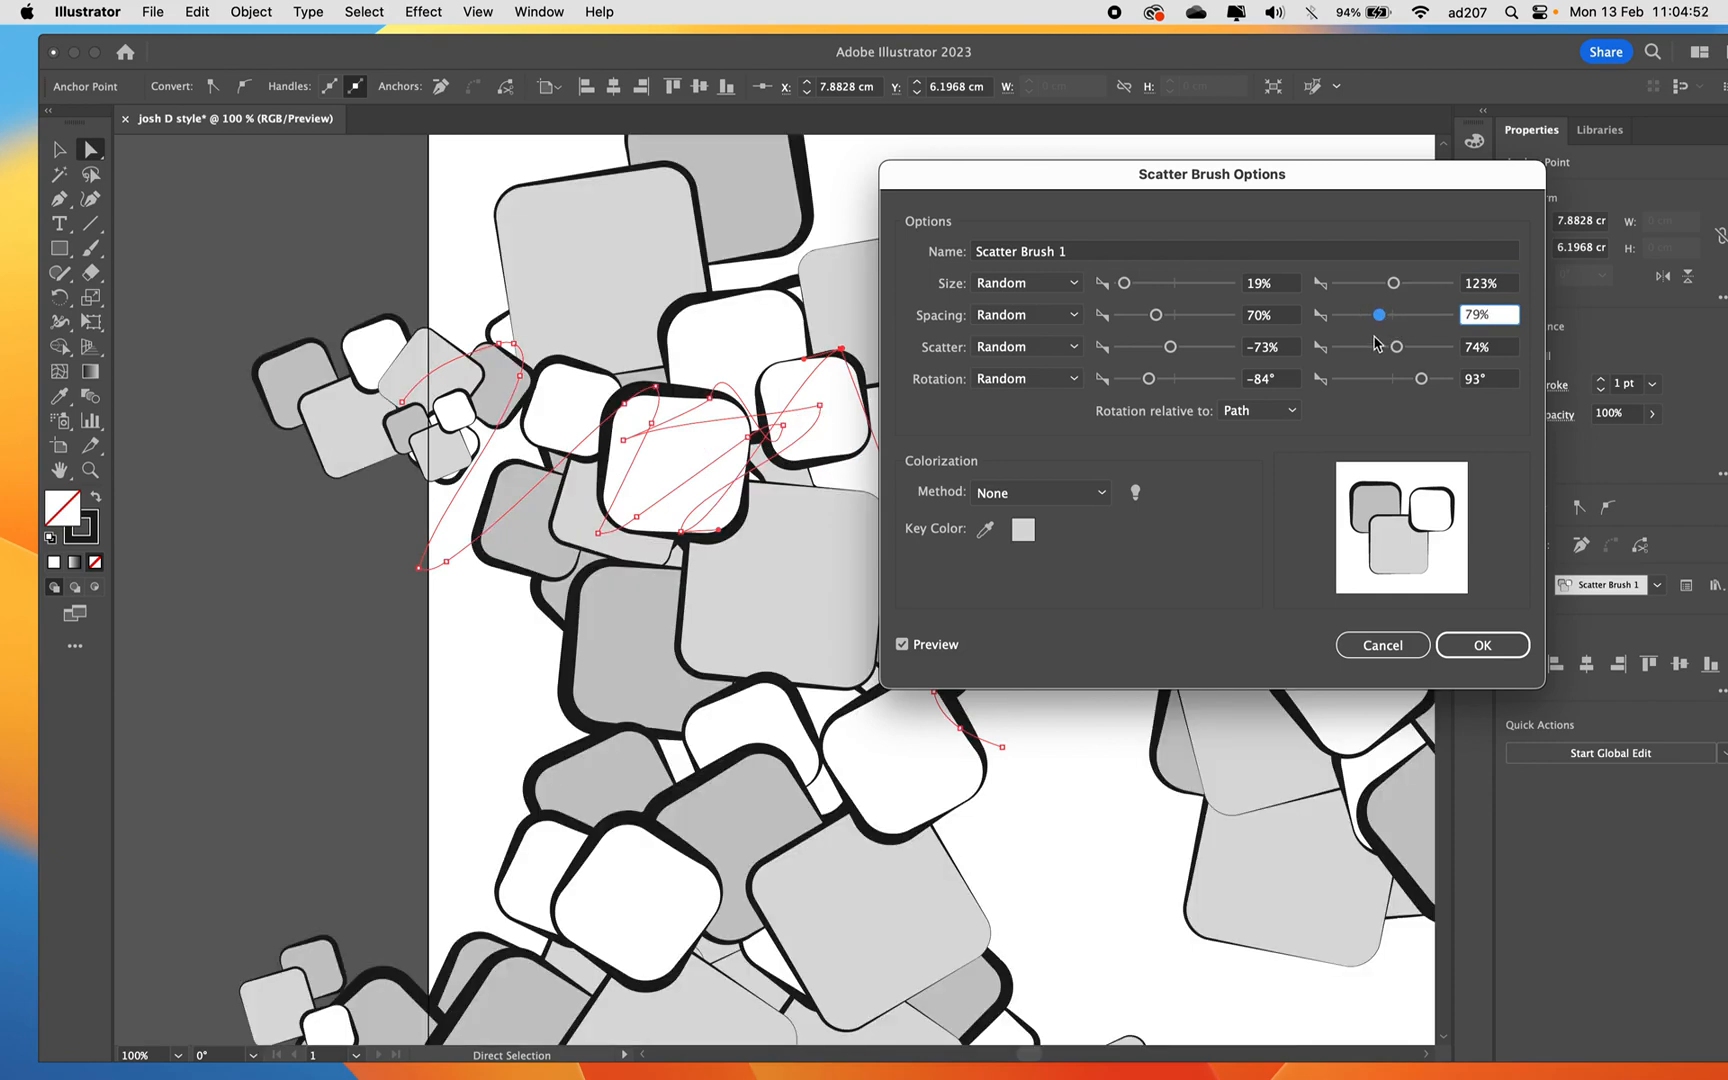
# Set the brush's scatter range to -22%–73% and rotation range to -55°–131°, and apply the changes to existing strokes.
pyautogui.moveTo(1421, 379); pyautogui.dragTo(1433, 379)
pyautogui.moveTo(1146, 383); pyautogui.dragTo(1132, 383)
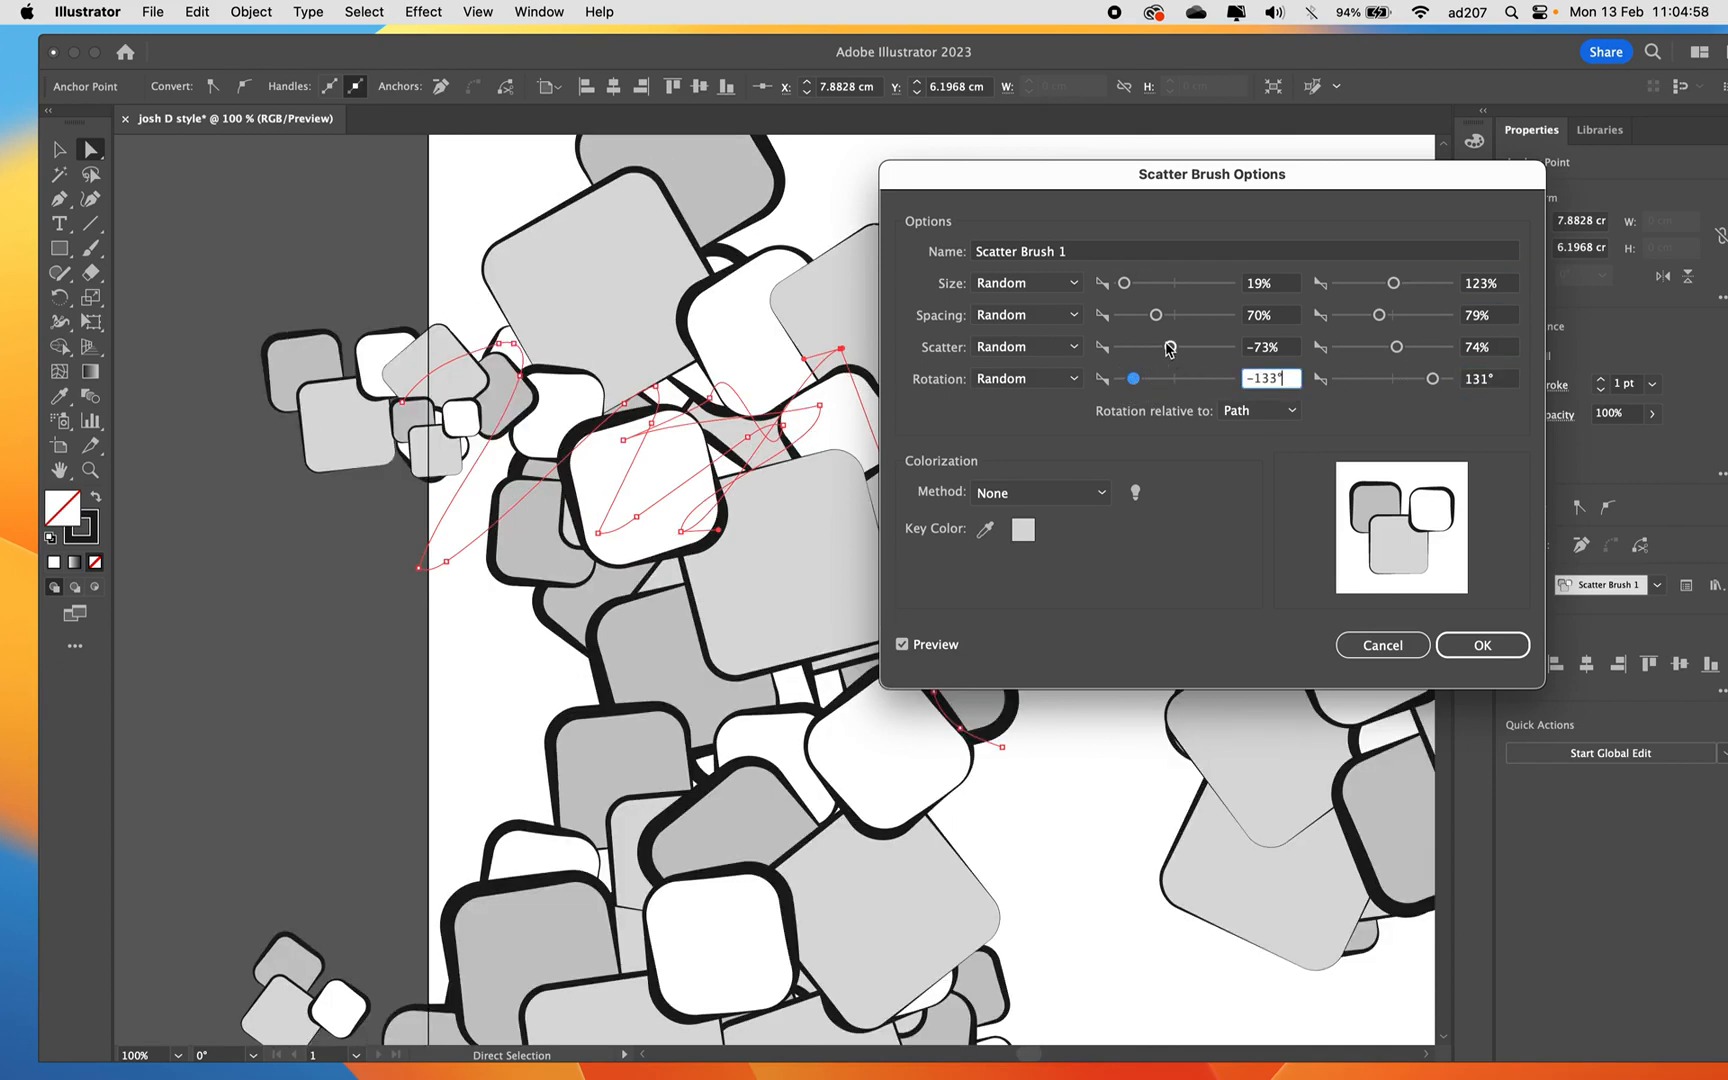
pyautogui.moveTo(1170, 347); pyautogui.dragTo(1161, 347)
pyautogui.moveTo(1398, 347)
pyautogui.mouseDown()
pyautogui.moveTo(1421, 347)
pyautogui.moveTo(1396, 347)
pyautogui.mouseUp()
pyautogui.moveTo(1161, 347); pyautogui.dragTo(1162, 382)
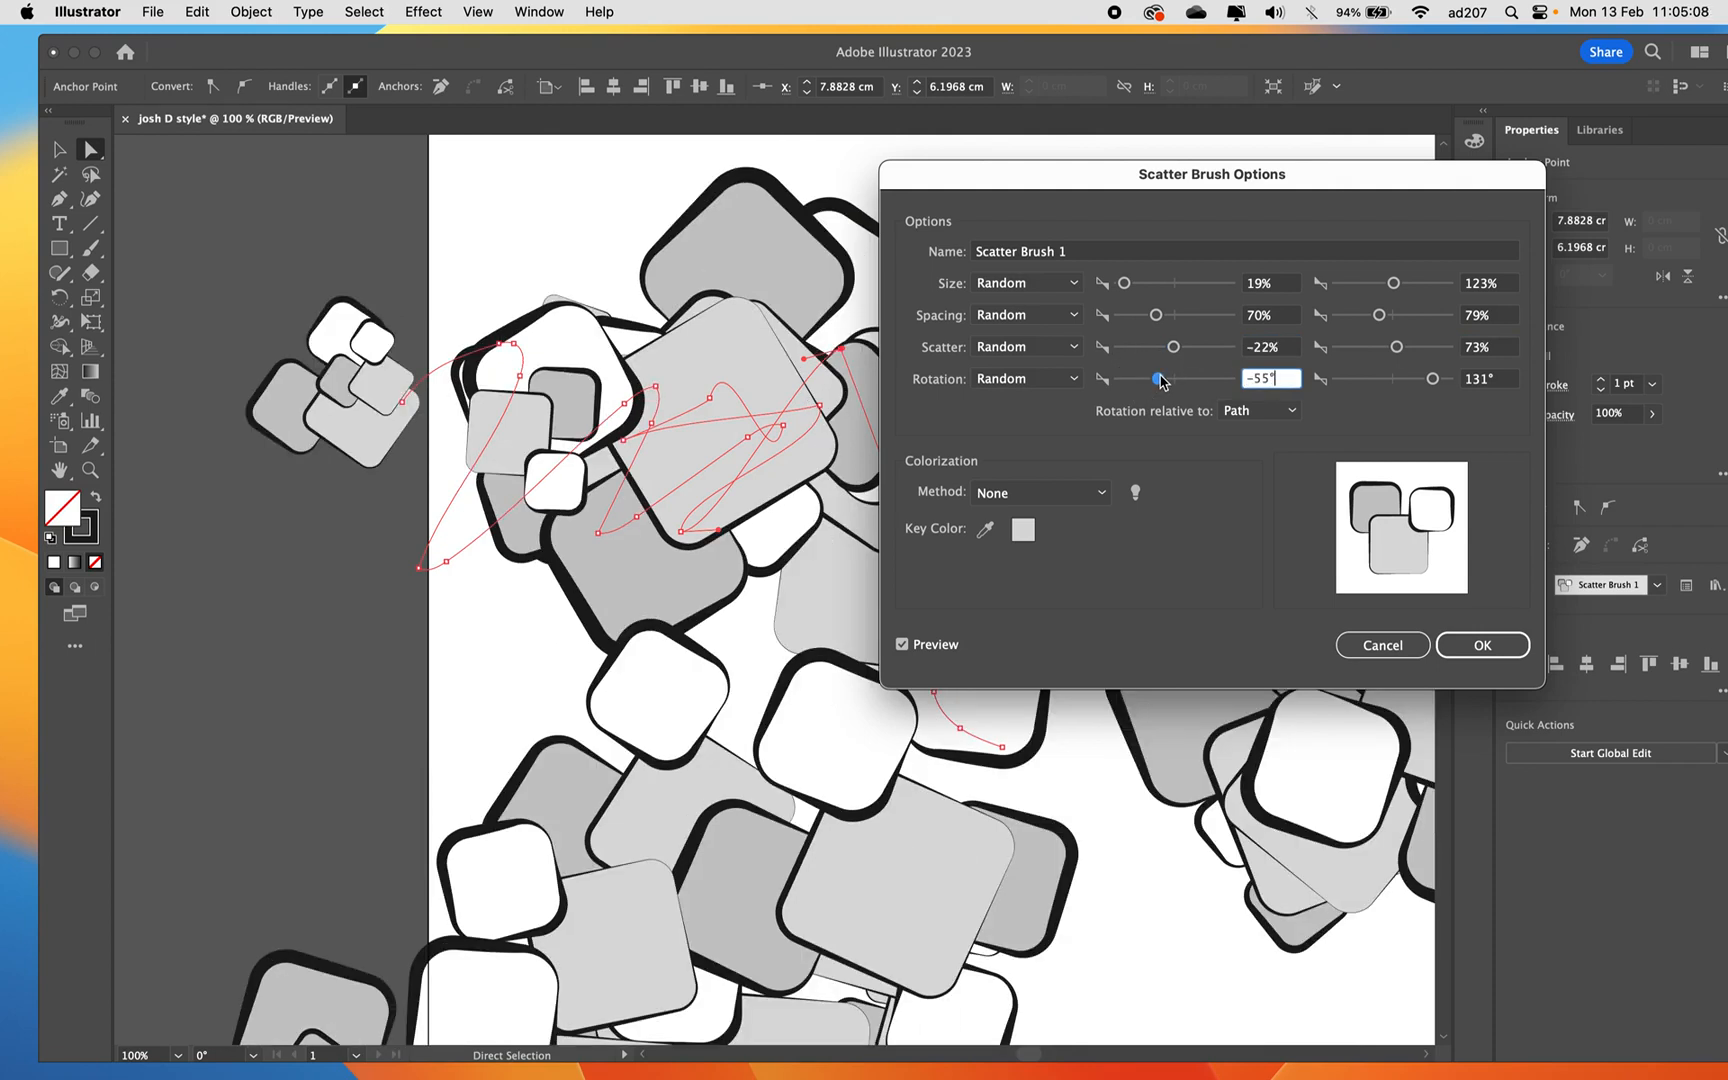
pyautogui.click(1468, 648)
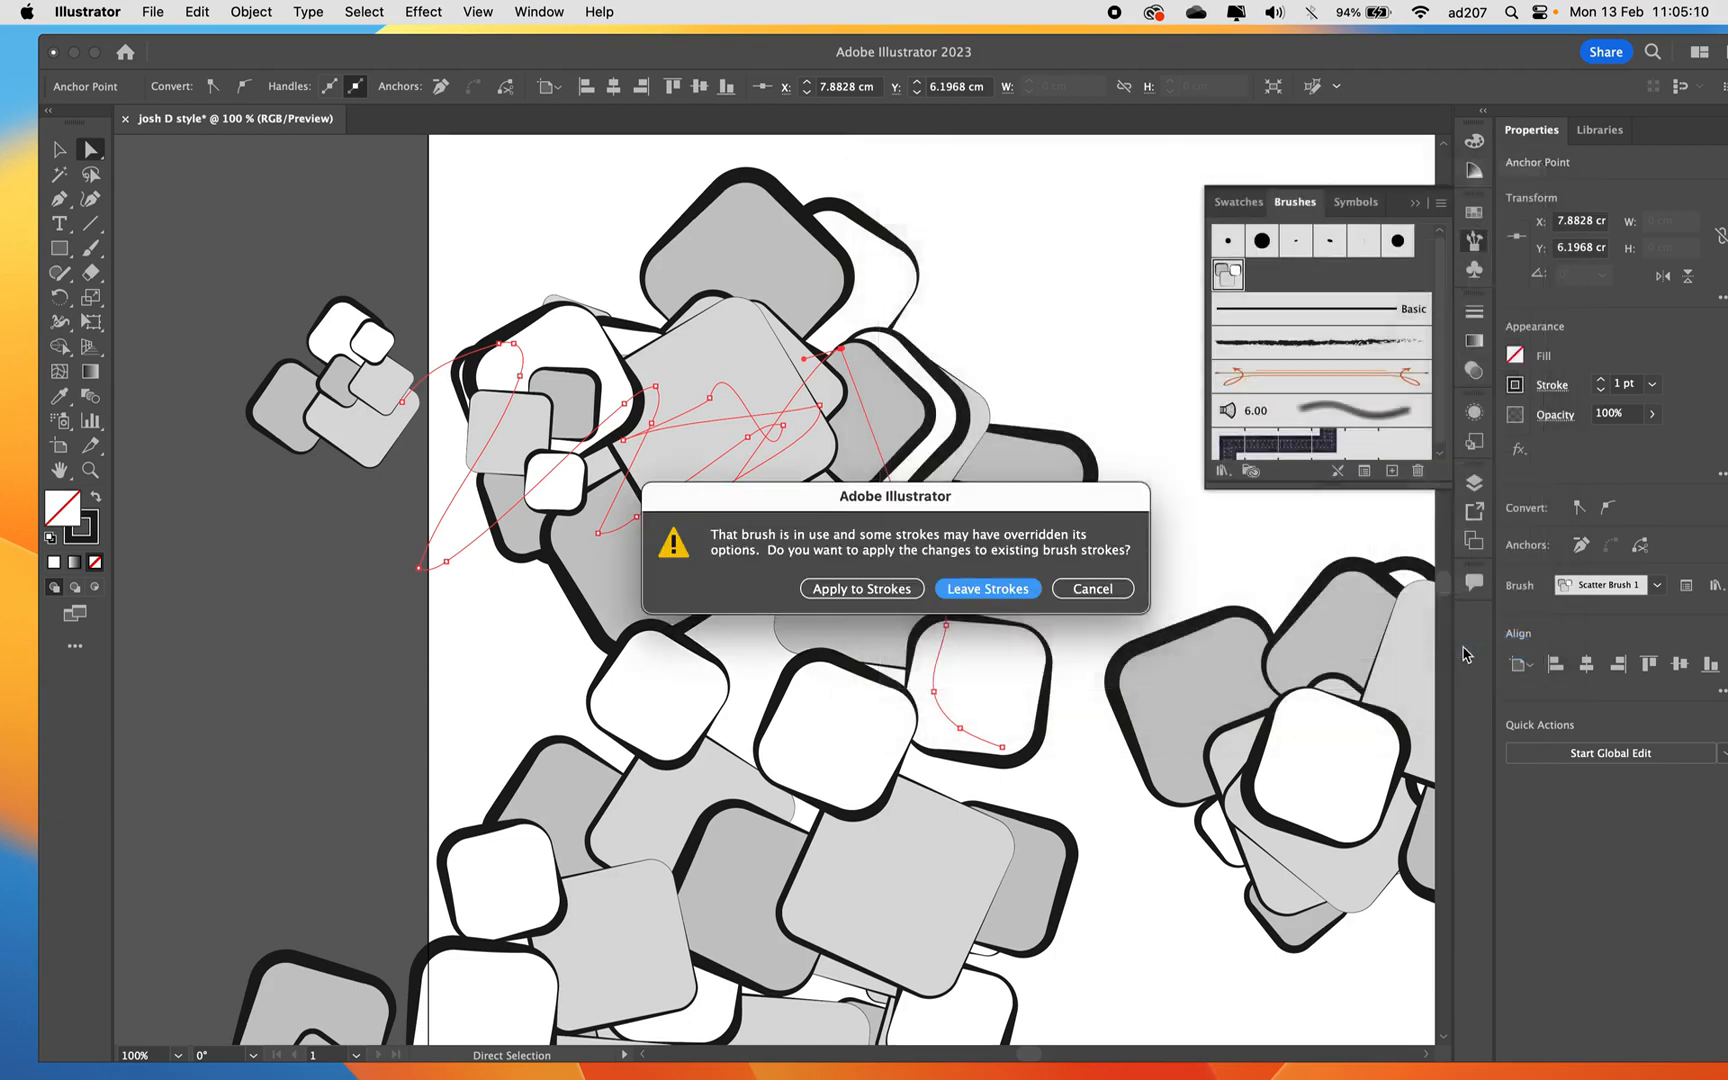
pyautogui.moveTo(918, 508)
pyautogui.mouseDown()
pyautogui.moveTo(731, 489)
pyautogui.moveTo(854, 392)
pyautogui.moveTo(855, 366)
pyautogui.mouseUp()
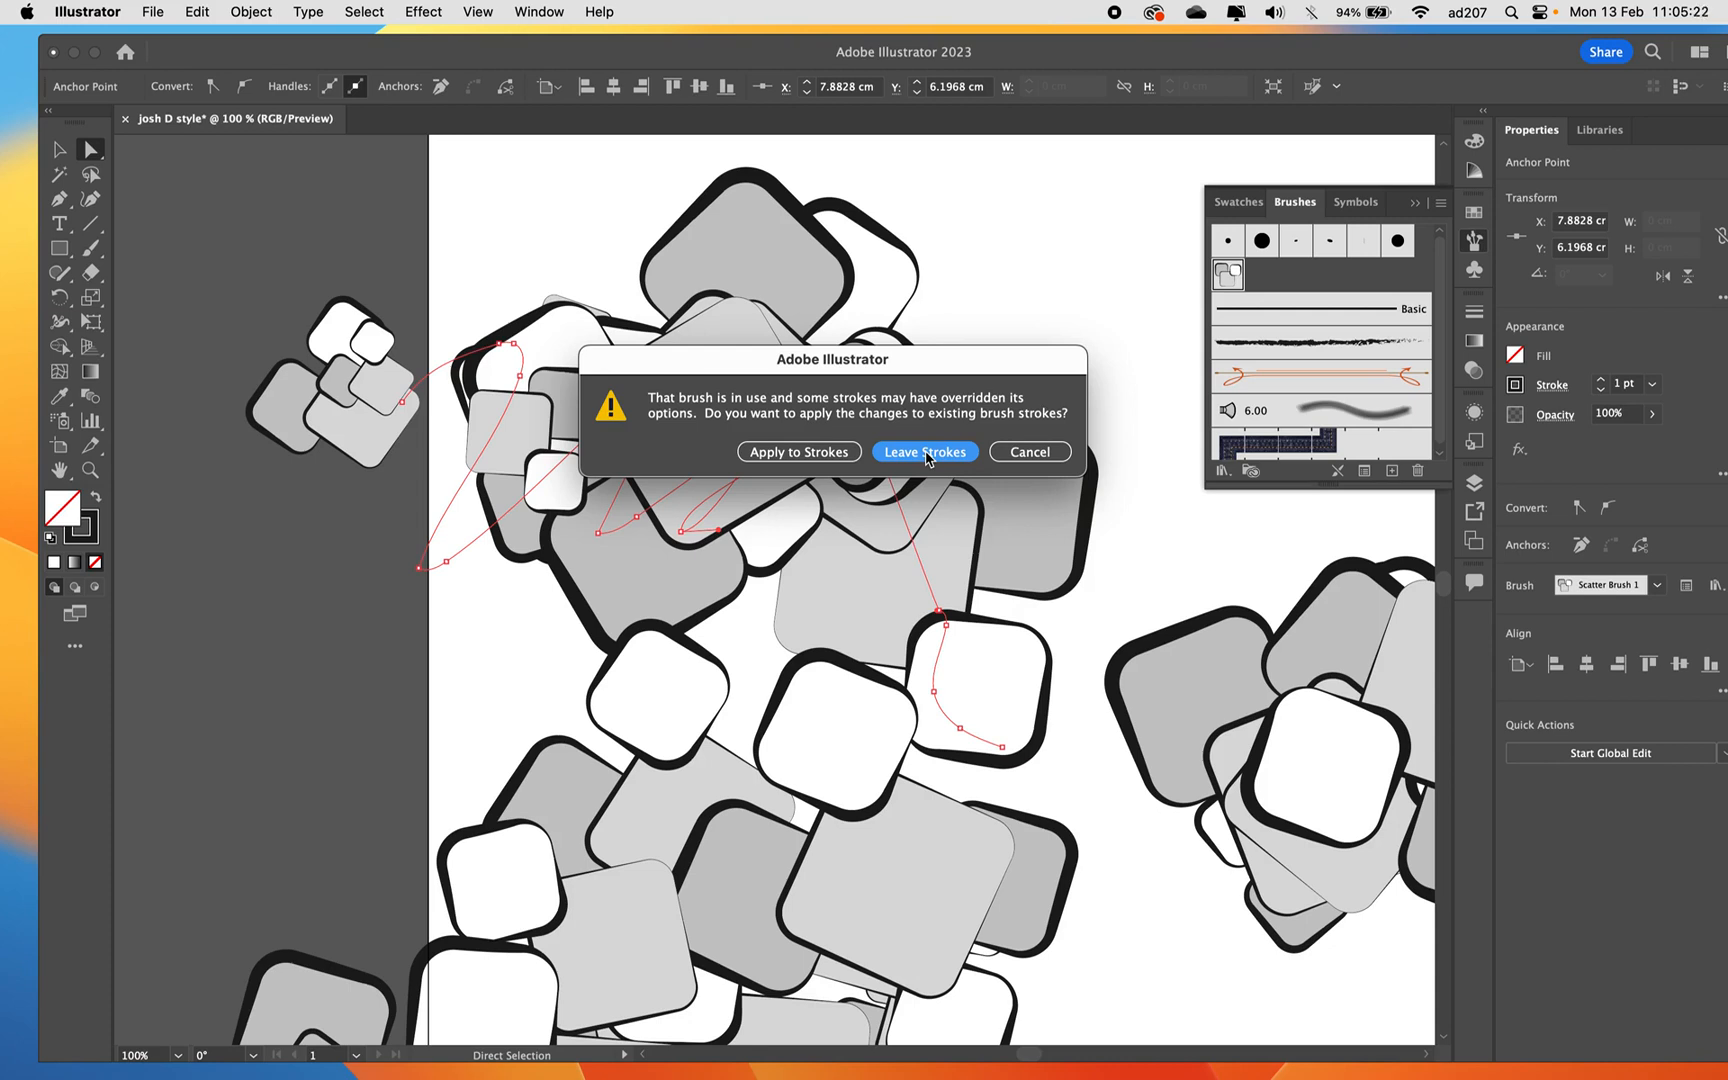
pyautogui.click(808, 456)
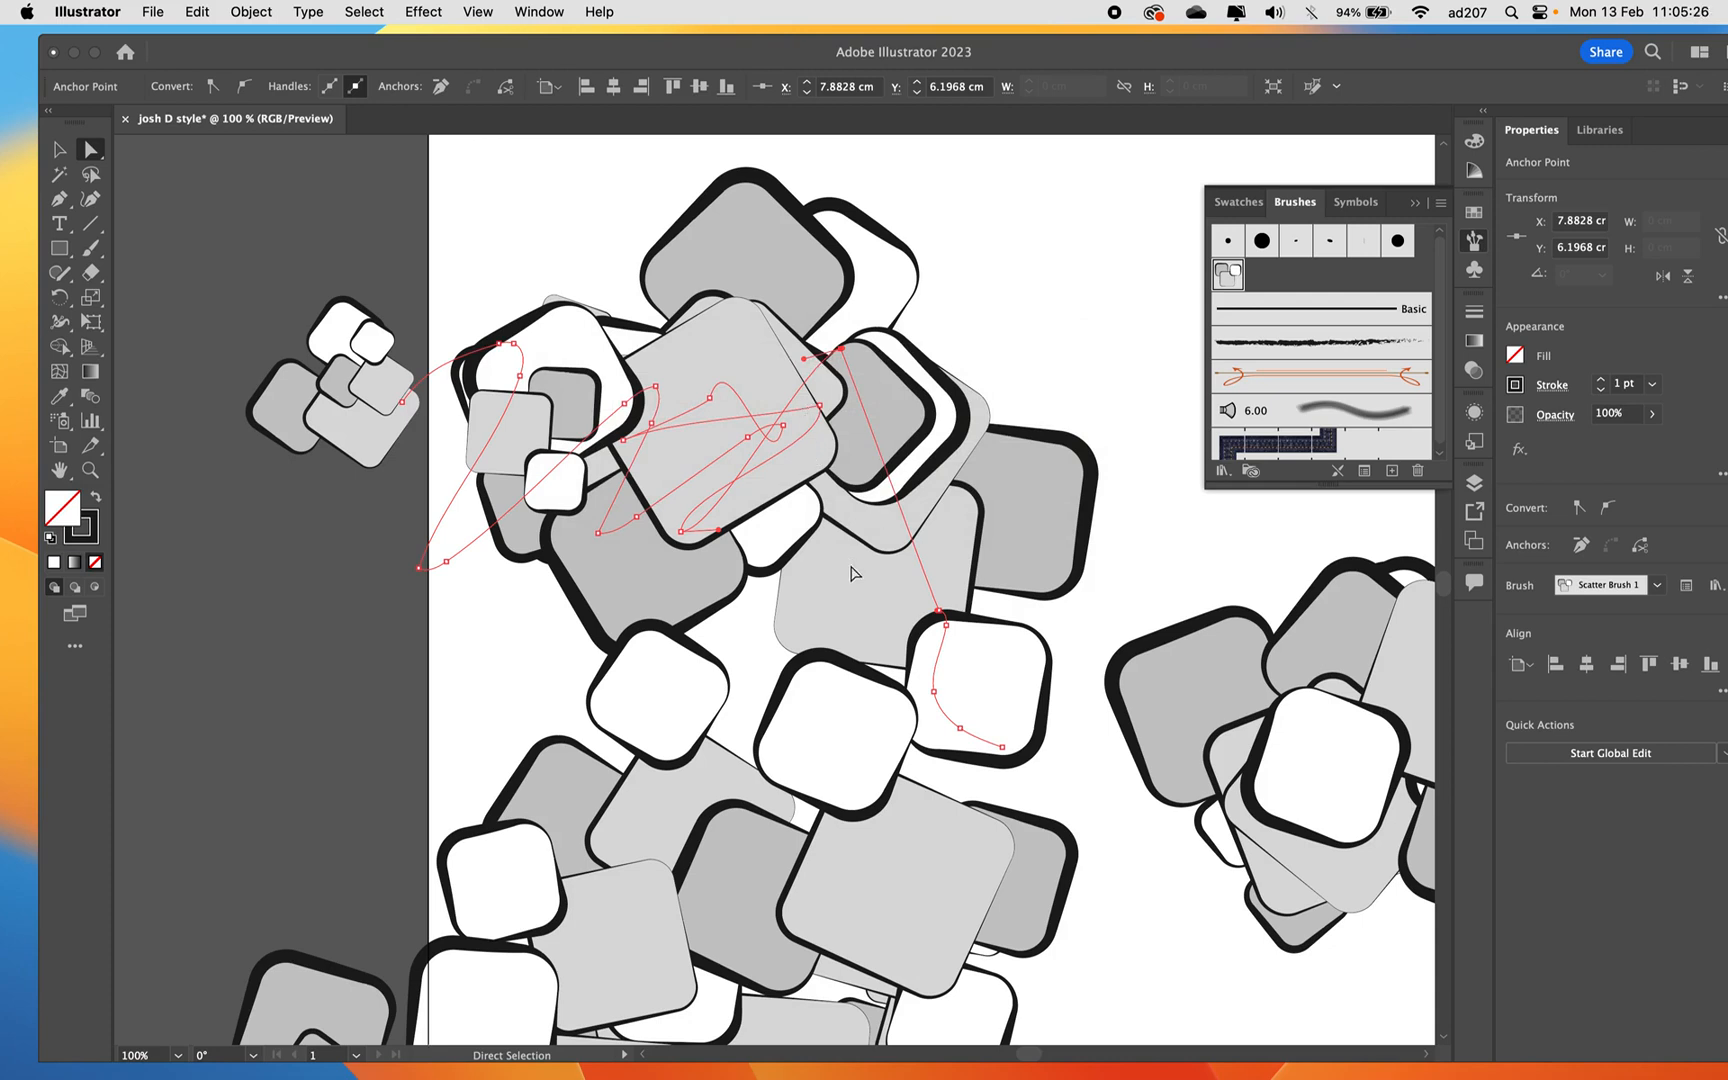
# Move the outlying right-hand and lower scatter strokes inward so they cluster over the artboard.
pyautogui.press('super+minus')
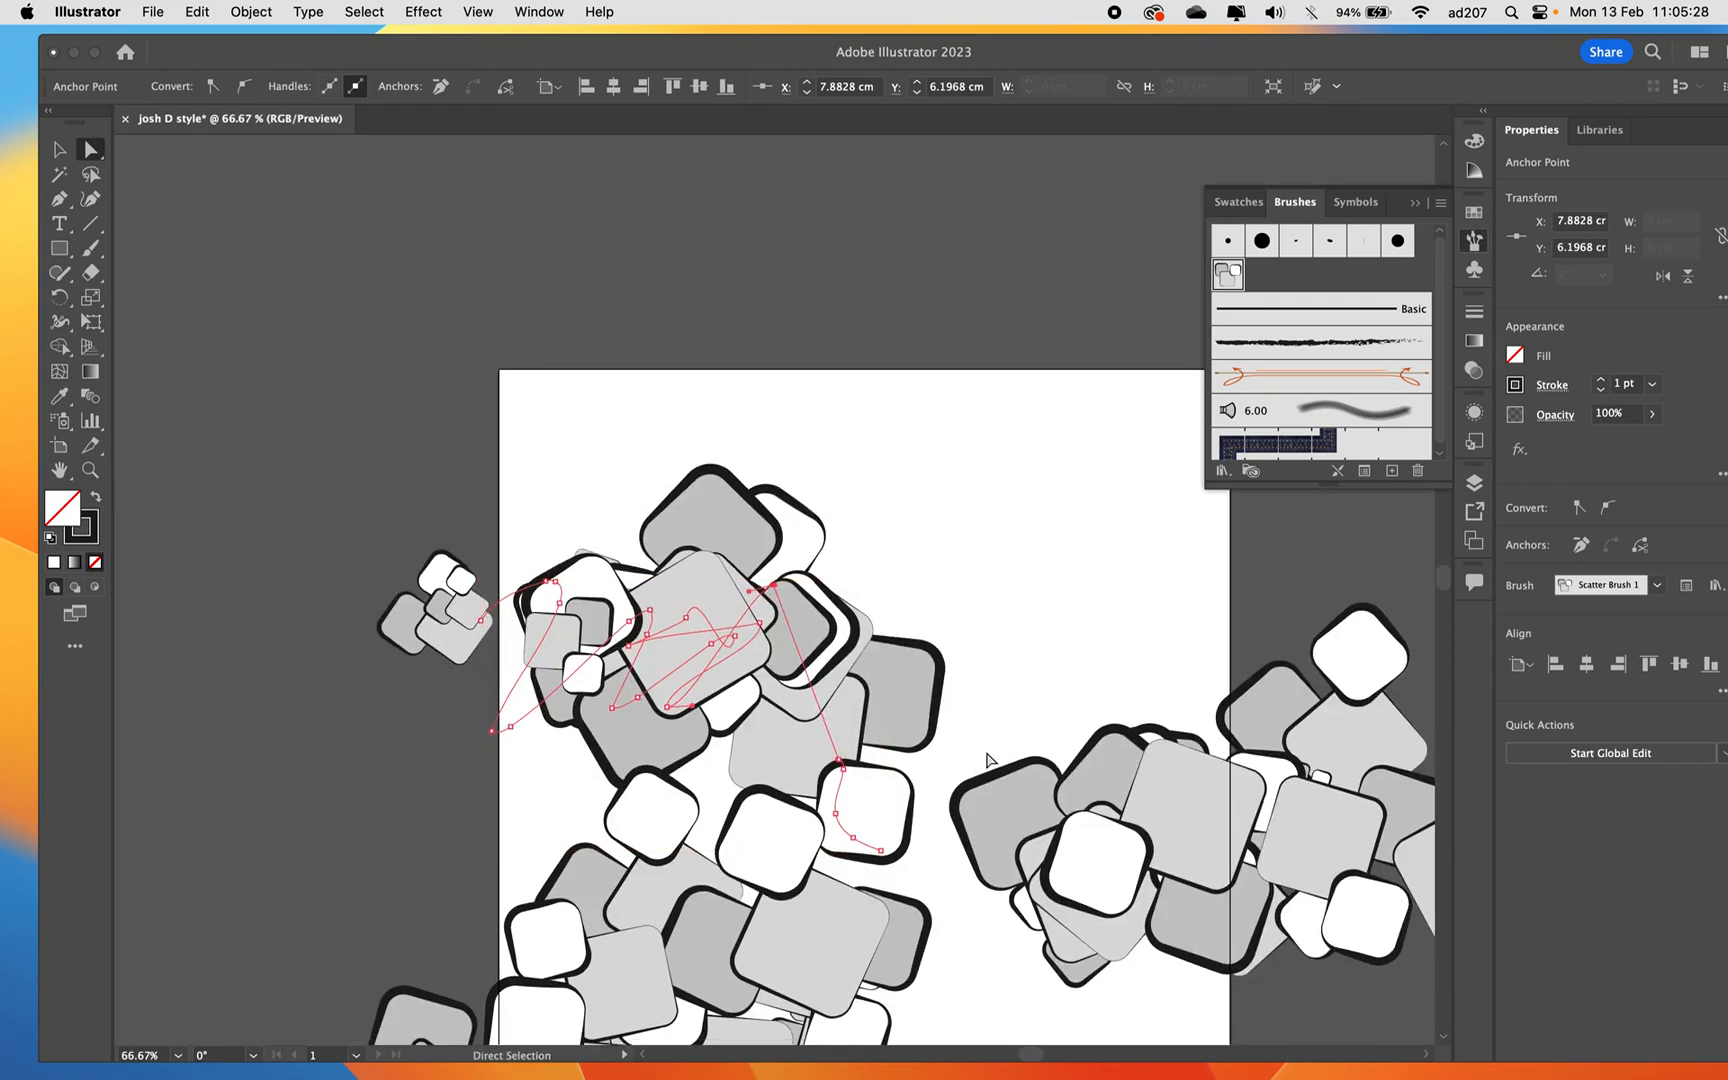
pyautogui.scroll(3, 986, 760)
pyautogui.moveTo(1150, 662)
pyautogui.mouseDown()
pyautogui.moveTo(937, 552)
pyautogui.moveTo(771, 540)
pyautogui.moveTo(899, 513)
pyautogui.mouseUp()
pyautogui.moveTo(688, 937)
pyautogui.mouseDown()
pyautogui.moveTo(800, 655)
pyautogui.moveTo(1064, 594)
pyautogui.moveTo(820, 698)
pyautogui.moveTo(822, 785)
pyautogui.mouseUp()
pyautogui.moveTo(648, 980); pyautogui.dragTo(782, 823)
pyautogui.scroll(-3, 780, 822)
pyautogui.hscroll(4, 780, 822)
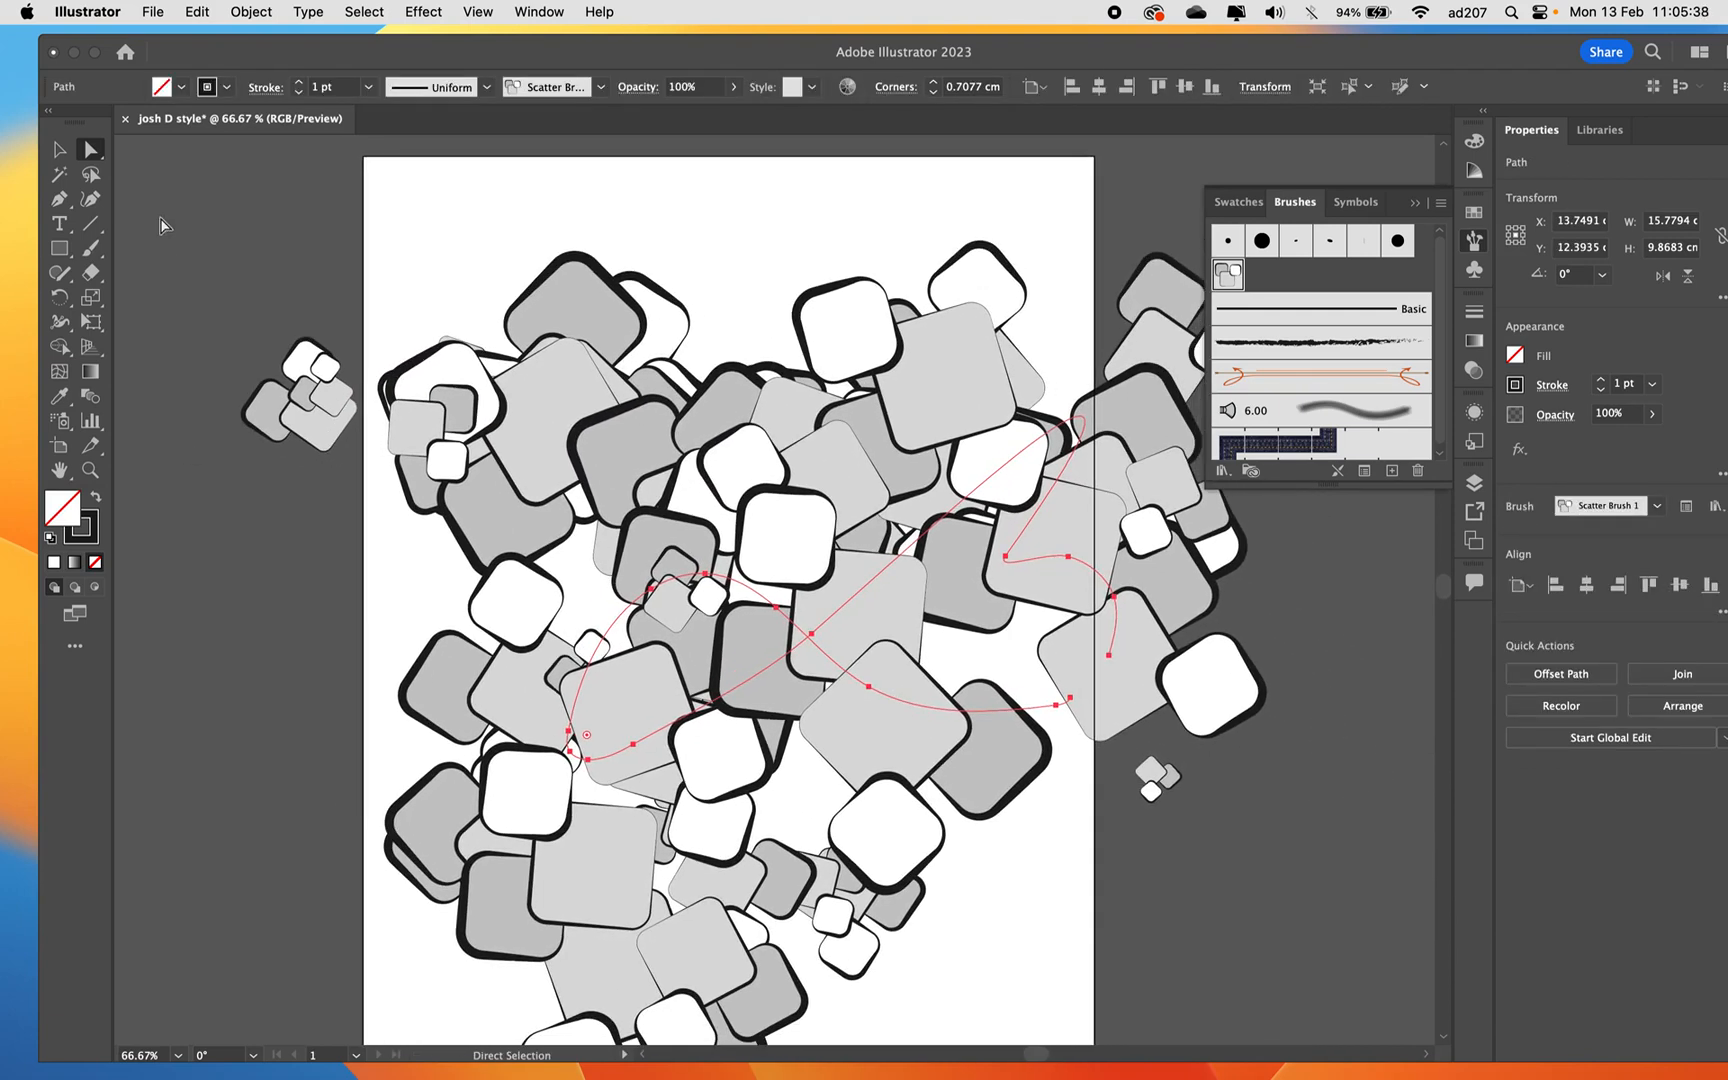
# Shift the upper-left scatter stroke slightly outward and stretch it upward to about 10 cm tall.
pyautogui.click(189, 208)
pyautogui.click(62, 150)
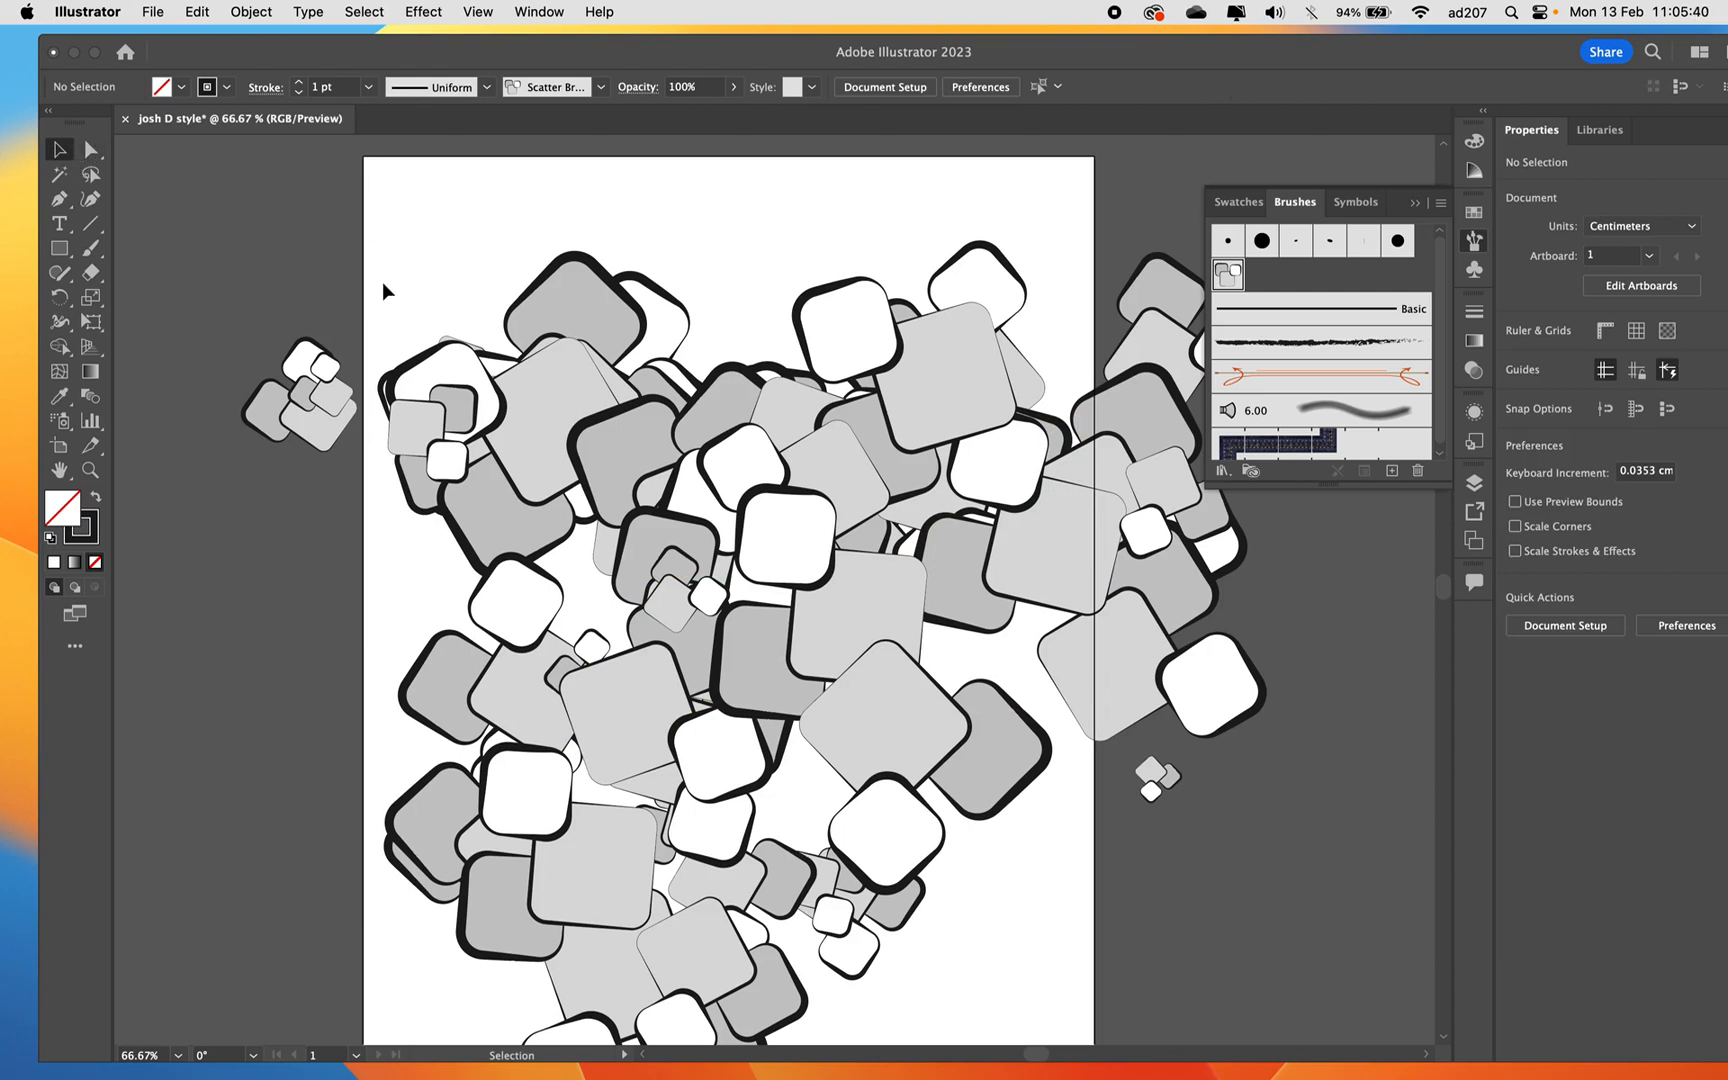
pyautogui.moveTo(567, 414)
pyautogui.mouseDown()
pyautogui.moveTo(566, 375)
pyautogui.moveTo(502, 390)
pyautogui.moveTo(532, 408)
pyautogui.mouseUp()
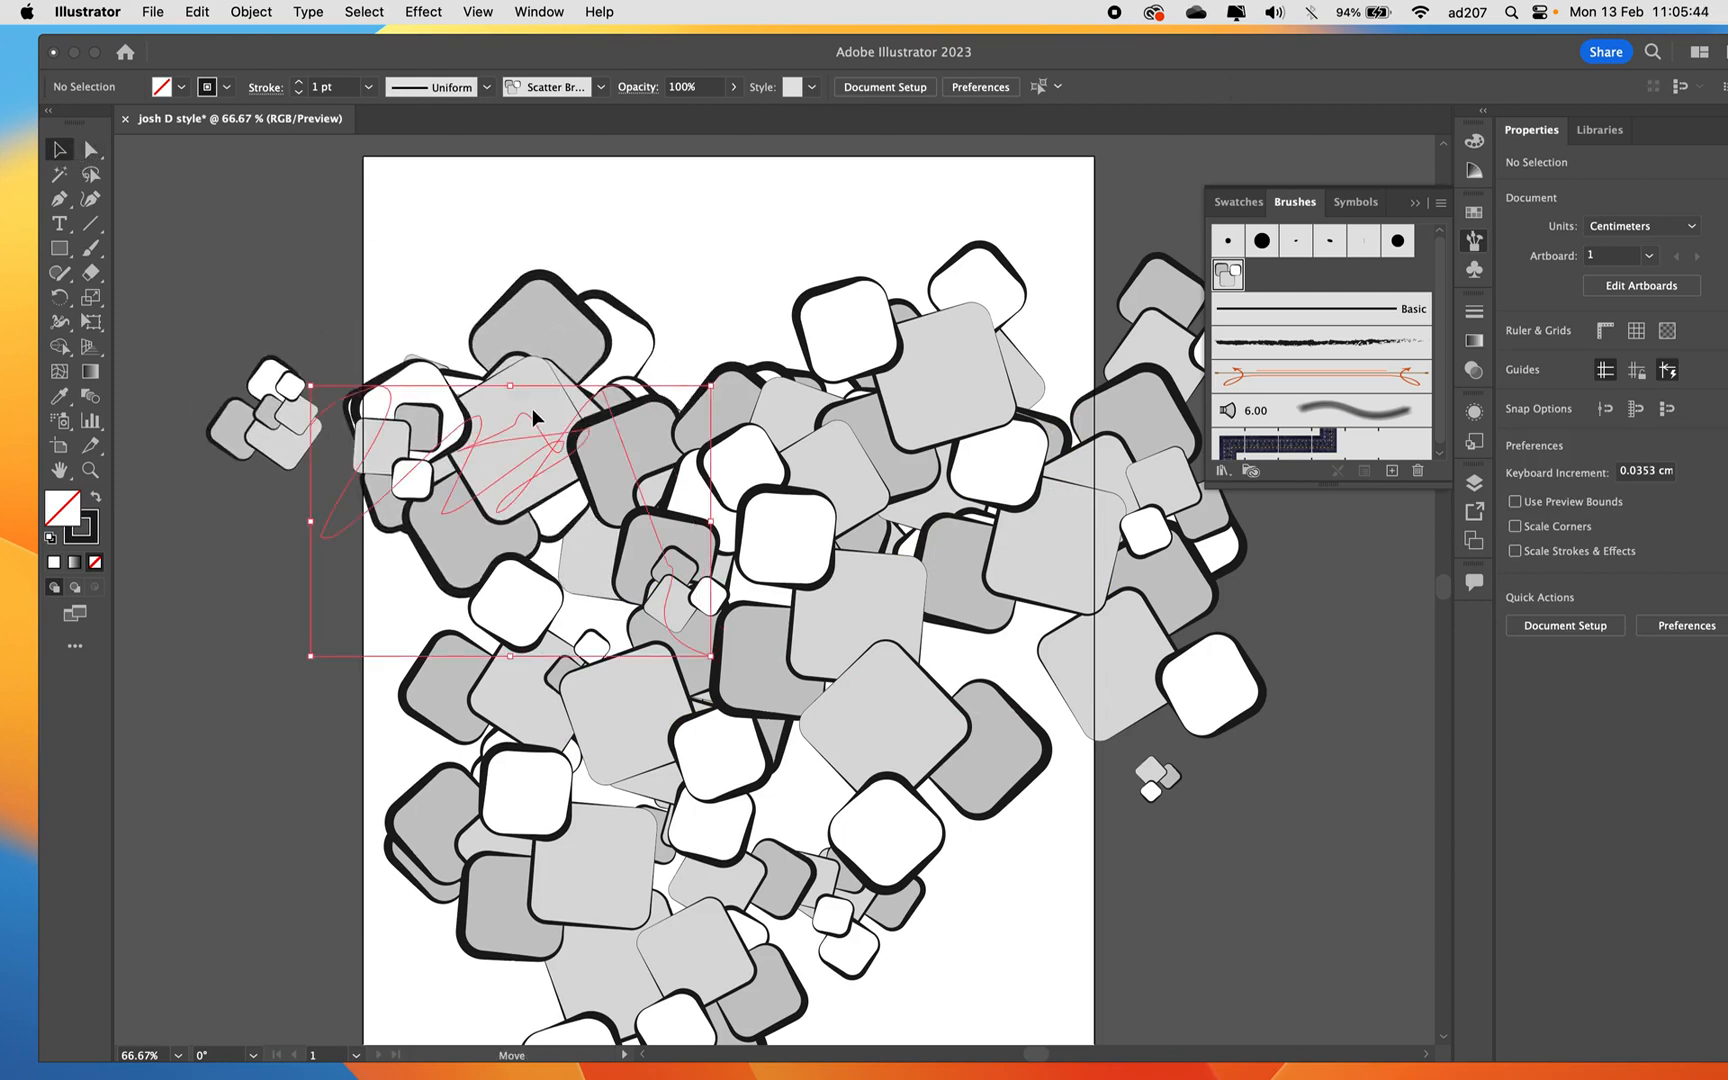
pyautogui.moveTo(511, 386)
pyautogui.mouseDown()
pyautogui.moveTo(513, 300)
pyautogui.moveTo(513, 372)
pyautogui.moveTo(526, 306)
pyautogui.mouseUp()
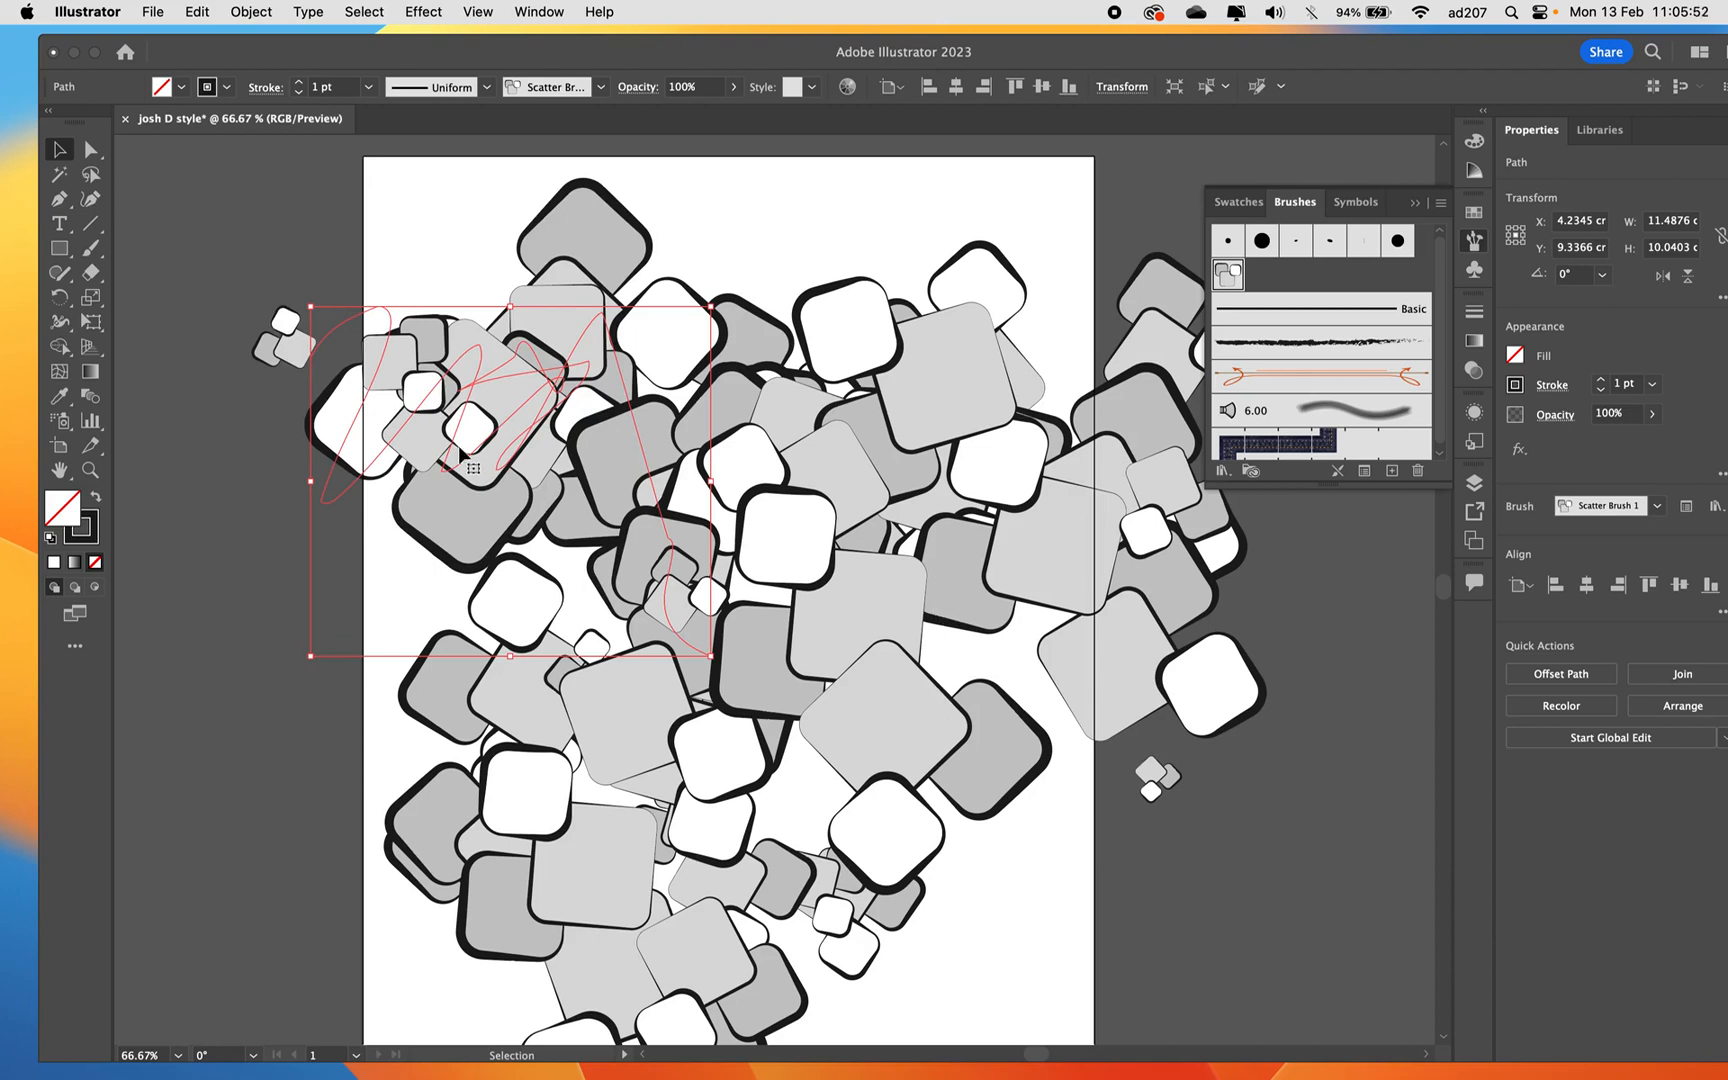
# Select all the scatter strokes and expand their appearance into editable shapes.
pyautogui.click(310, 247)
pyautogui.moveTo(767, 500)
pyautogui.mouseDown()
pyautogui.moveTo(1038, 714)
pyautogui.moveTo(1222, 932)
pyautogui.mouseUp()
pyautogui.click(1301, 953)
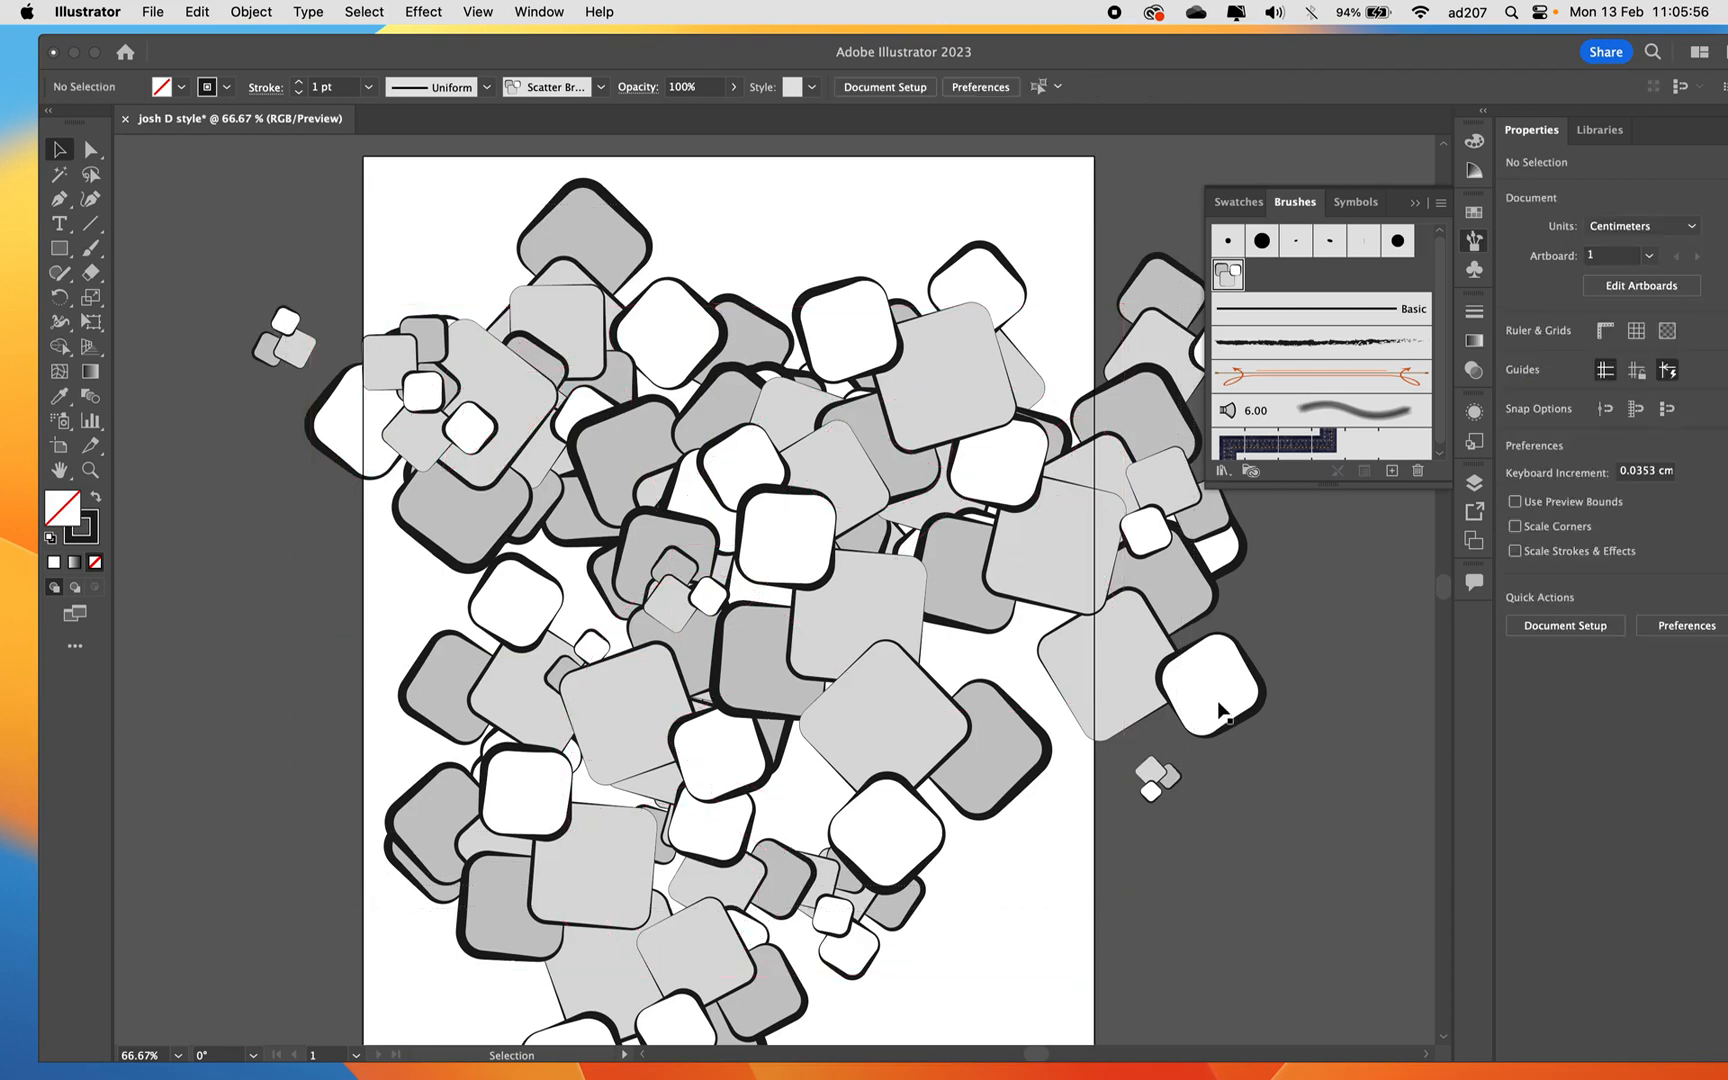
pyautogui.click(1133, 690)
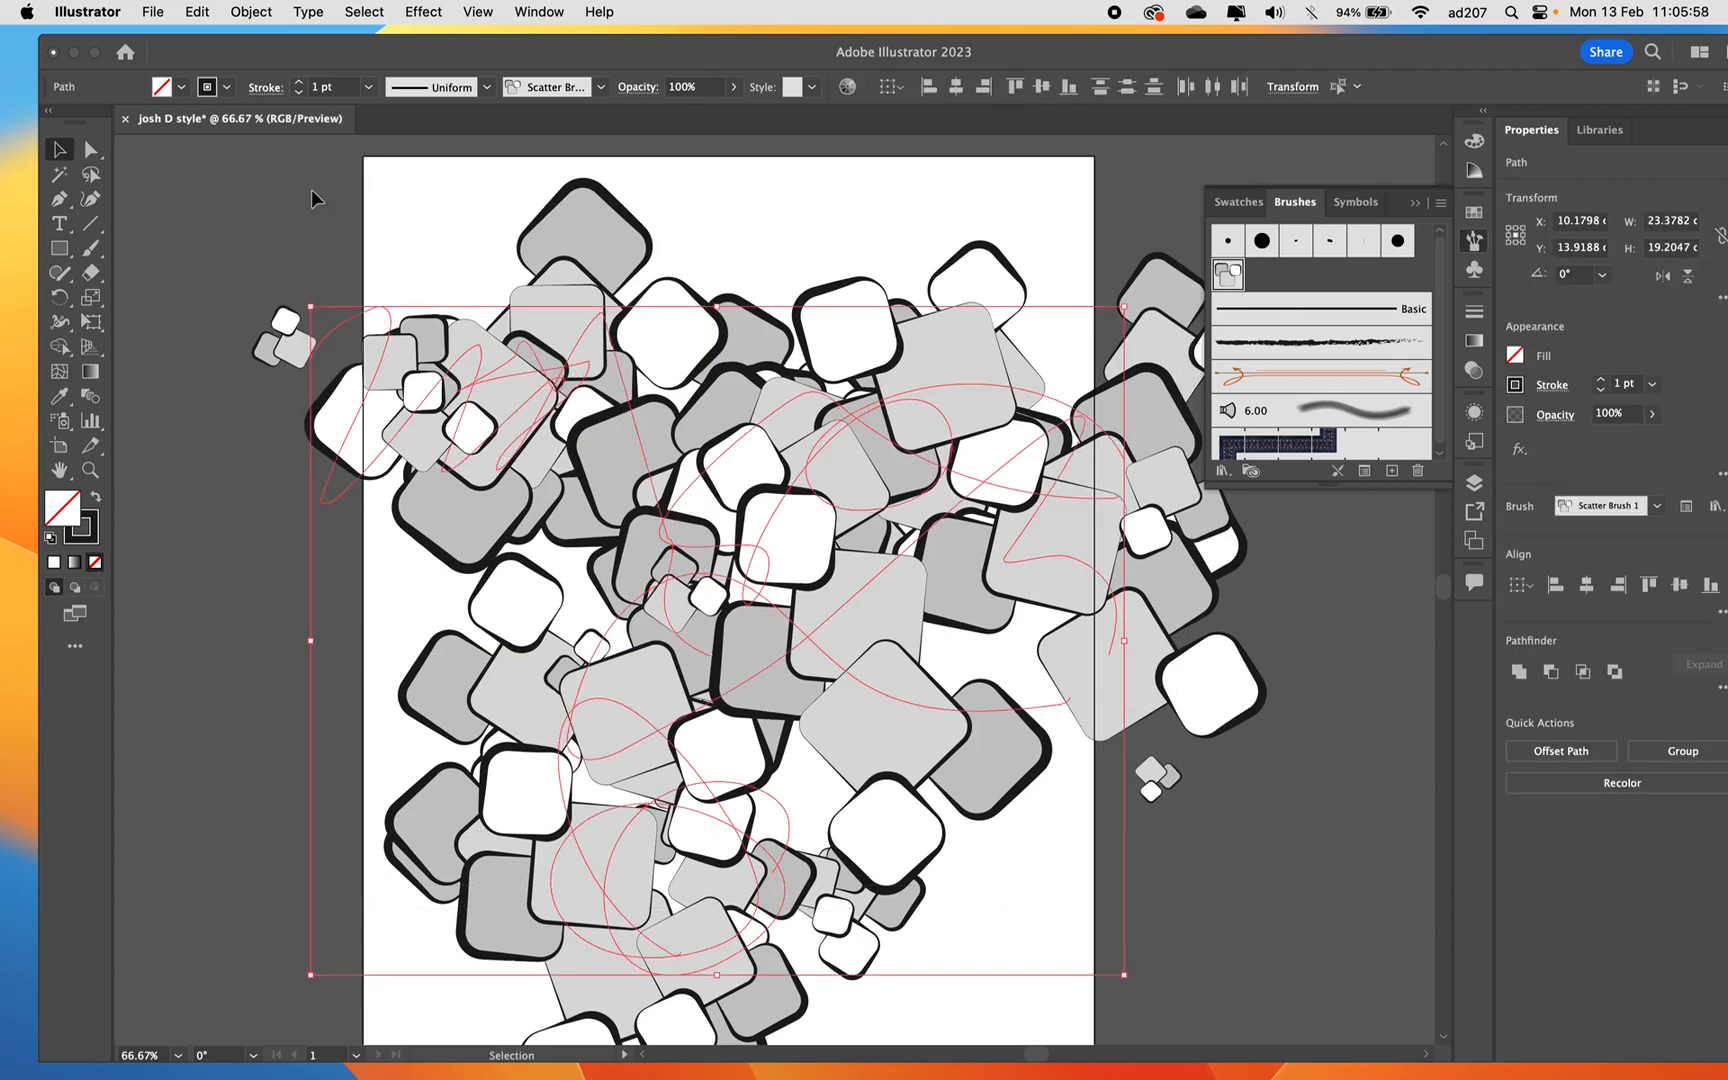
pyautogui.click(240, 12)
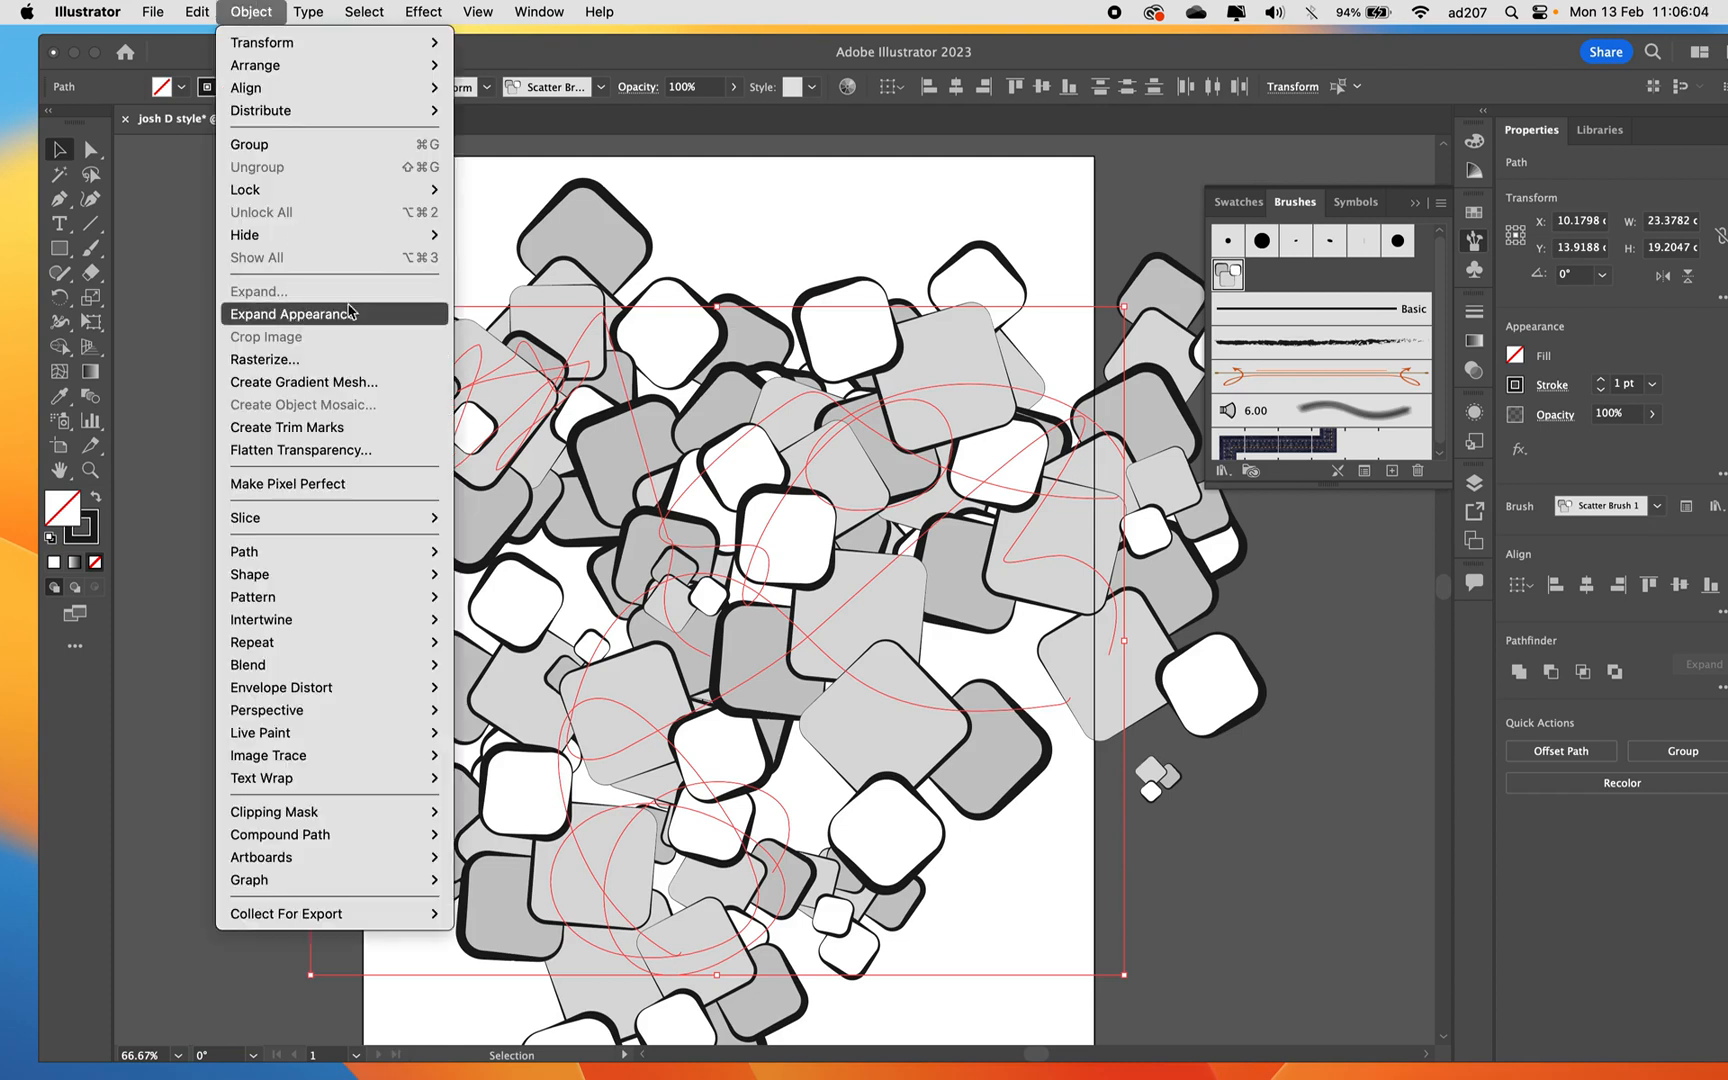
pyautogui.click(385, 316)
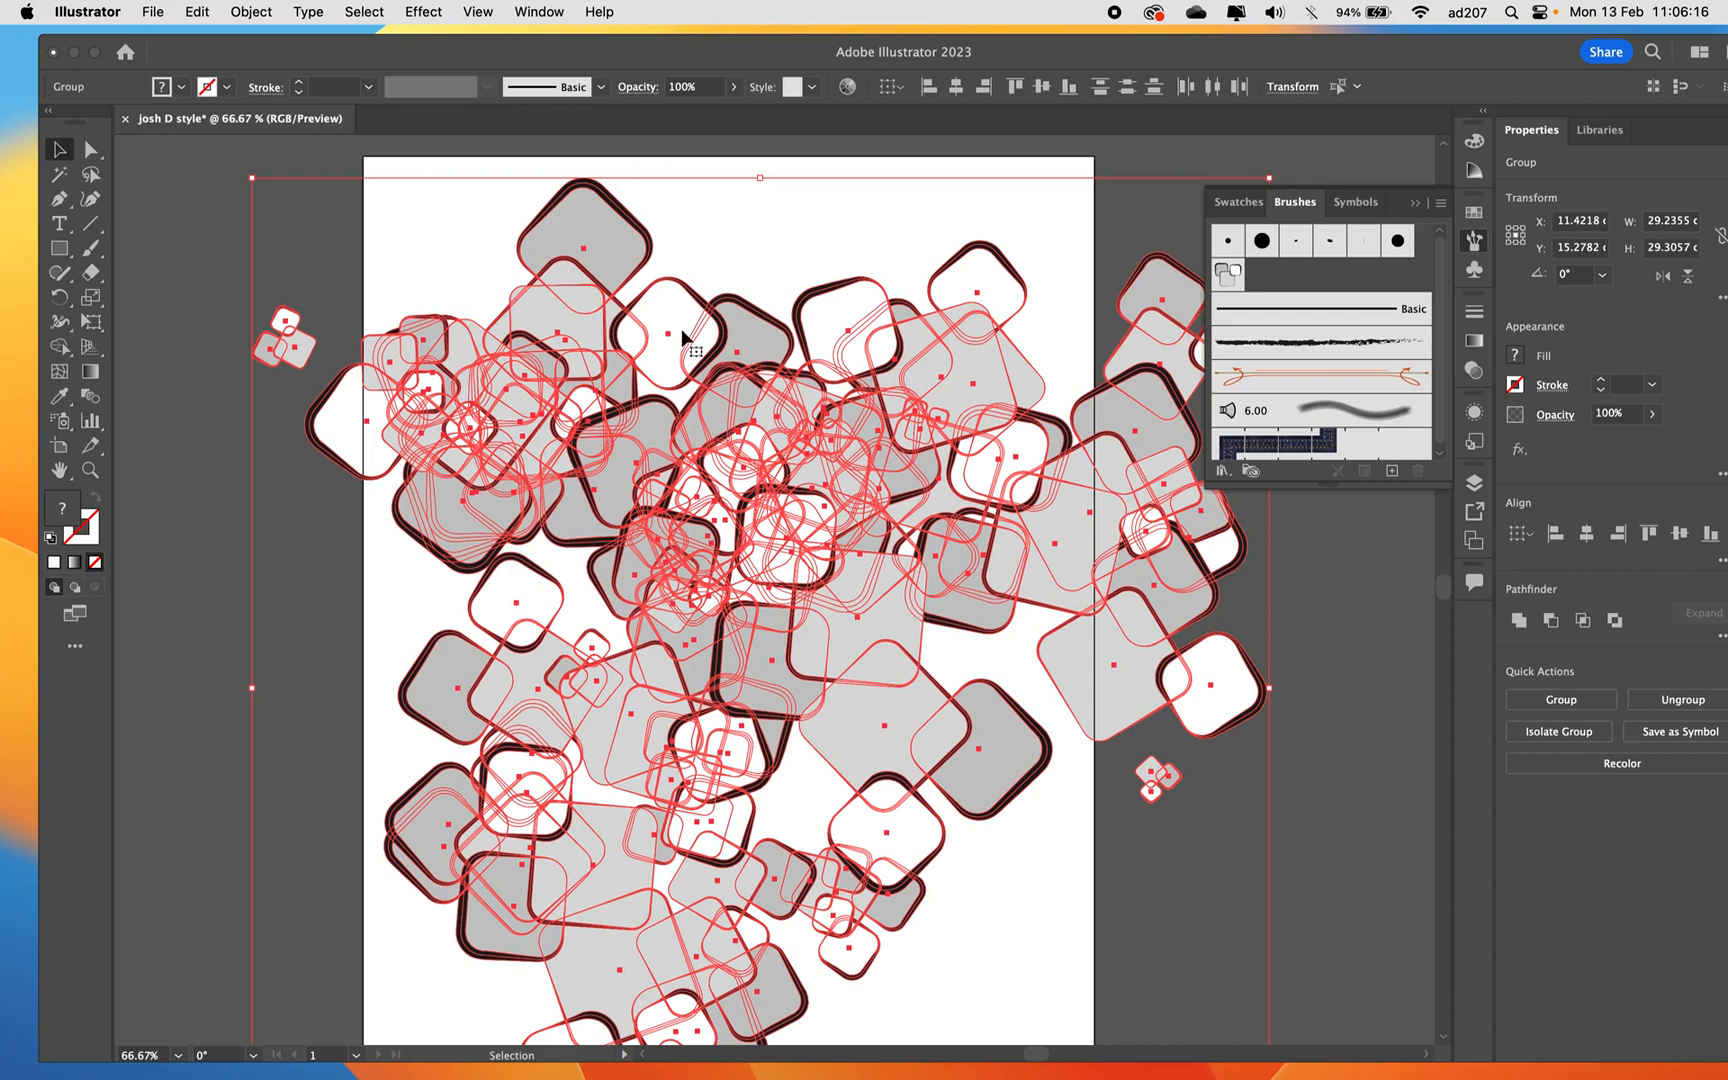
pyautogui.click(213, 279)
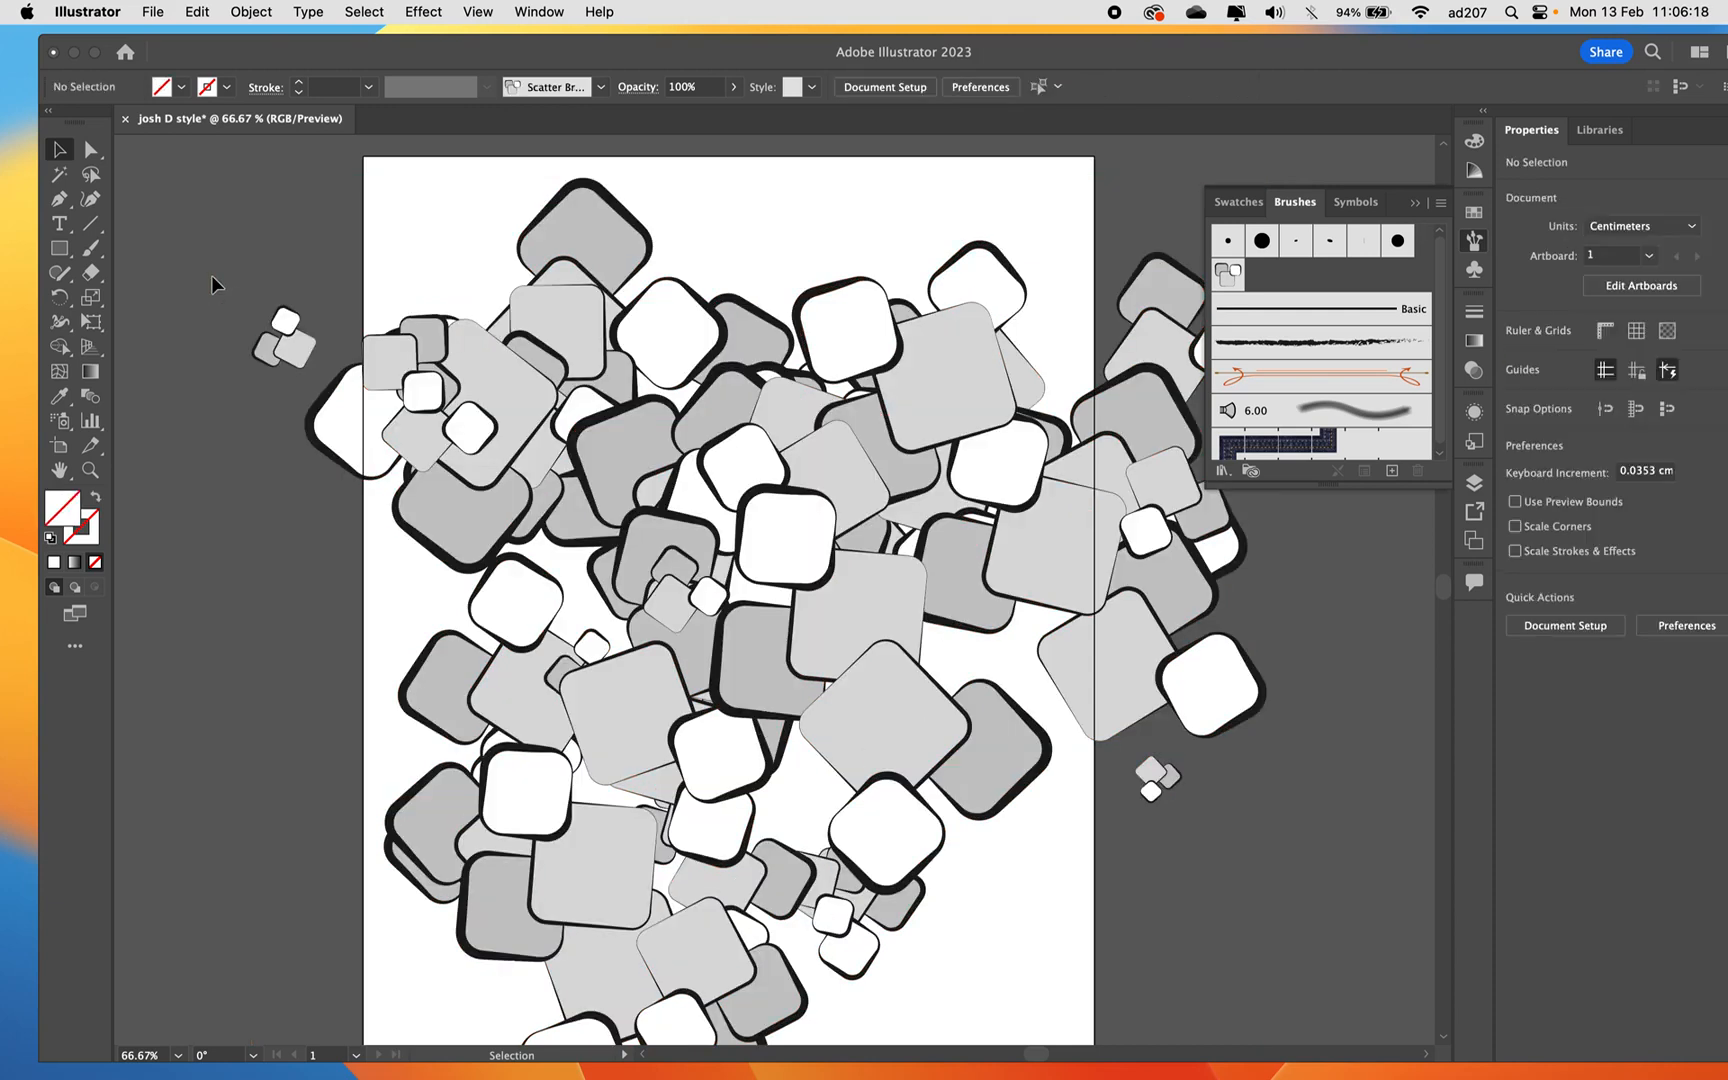
# Pull a light grey fill off the artboard's left edge and offset other fills from their outlines in the upper clusters.
pyautogui.press('a')
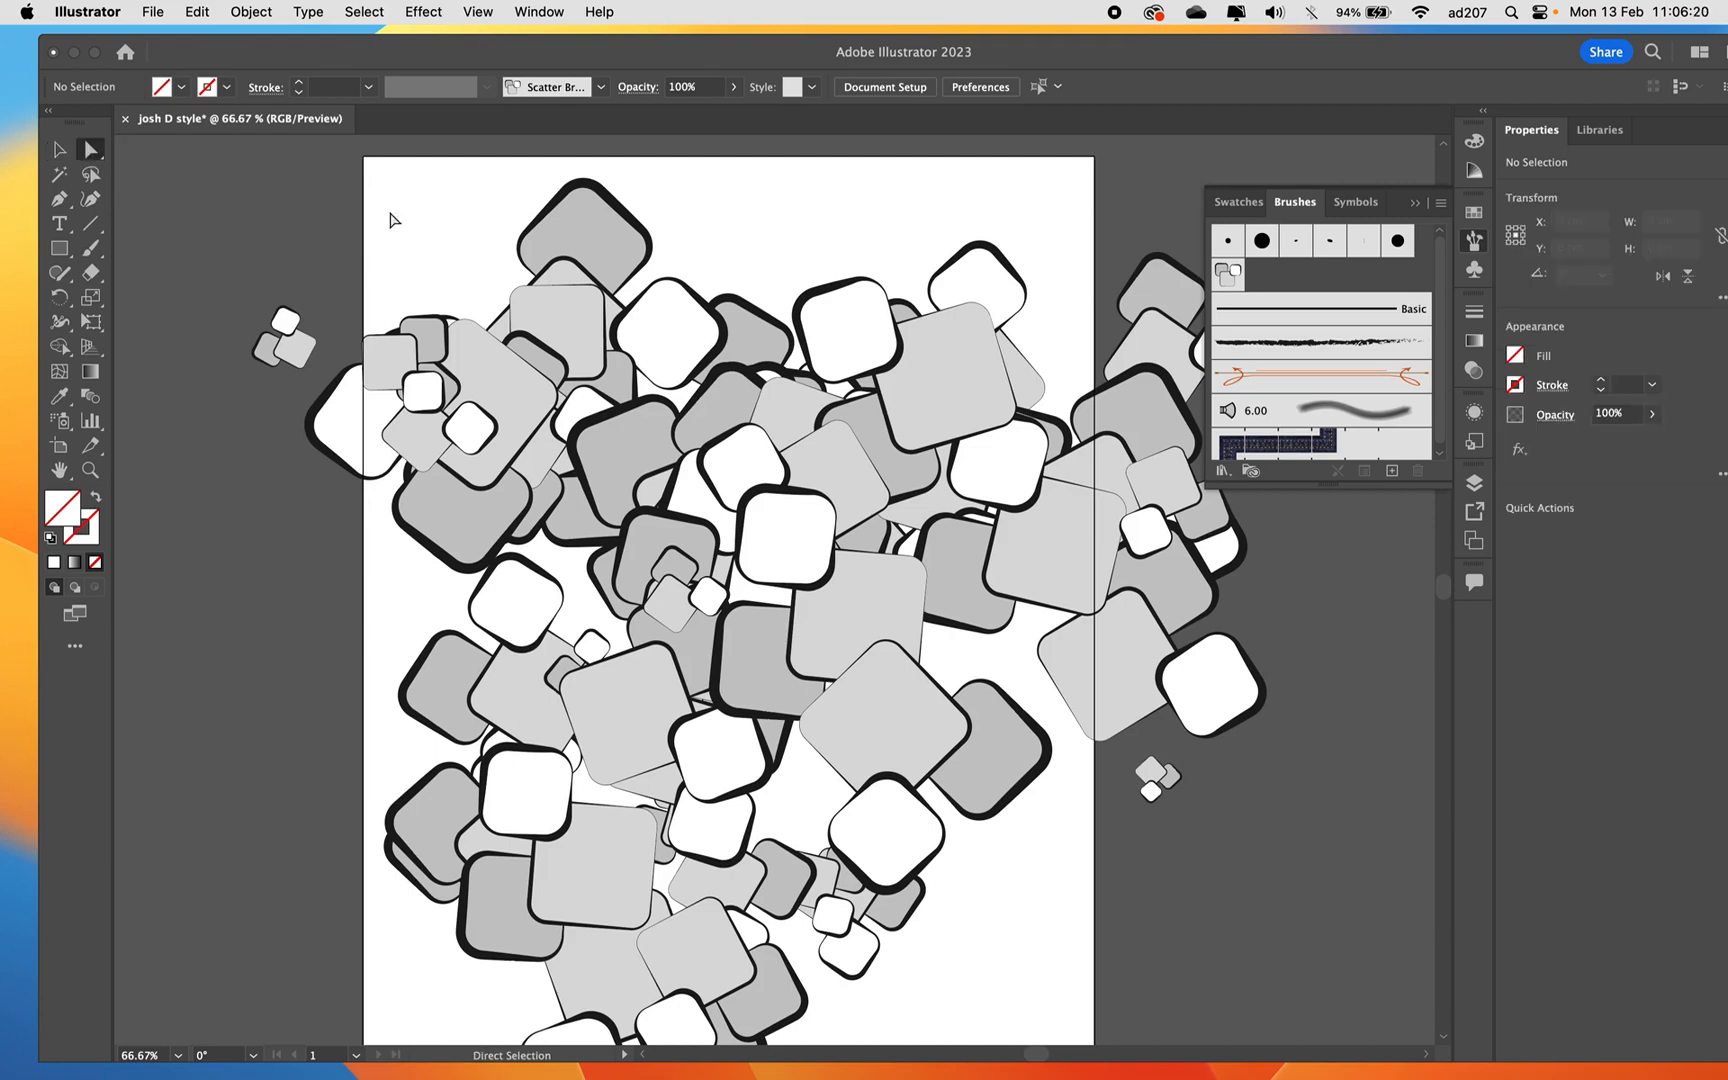
pyautogui.moveTo(524, 393); pyautogui.dragTo(323, 620)
pyautogui.moveTo(474, 525)
pyautogui.mouseDown()
pyautogui.moveTo(428, 612)
pyautogui.moveTo(482, 597)
pyautogui.moveTo(478, 544)
pyautogui.mouseUp()
pyautogui.moveTo(623, 464); pyautogui.dragTo(604, 495)
pyautogui.moveTo(642, 559); pyautogui.dragTo(643, 560)
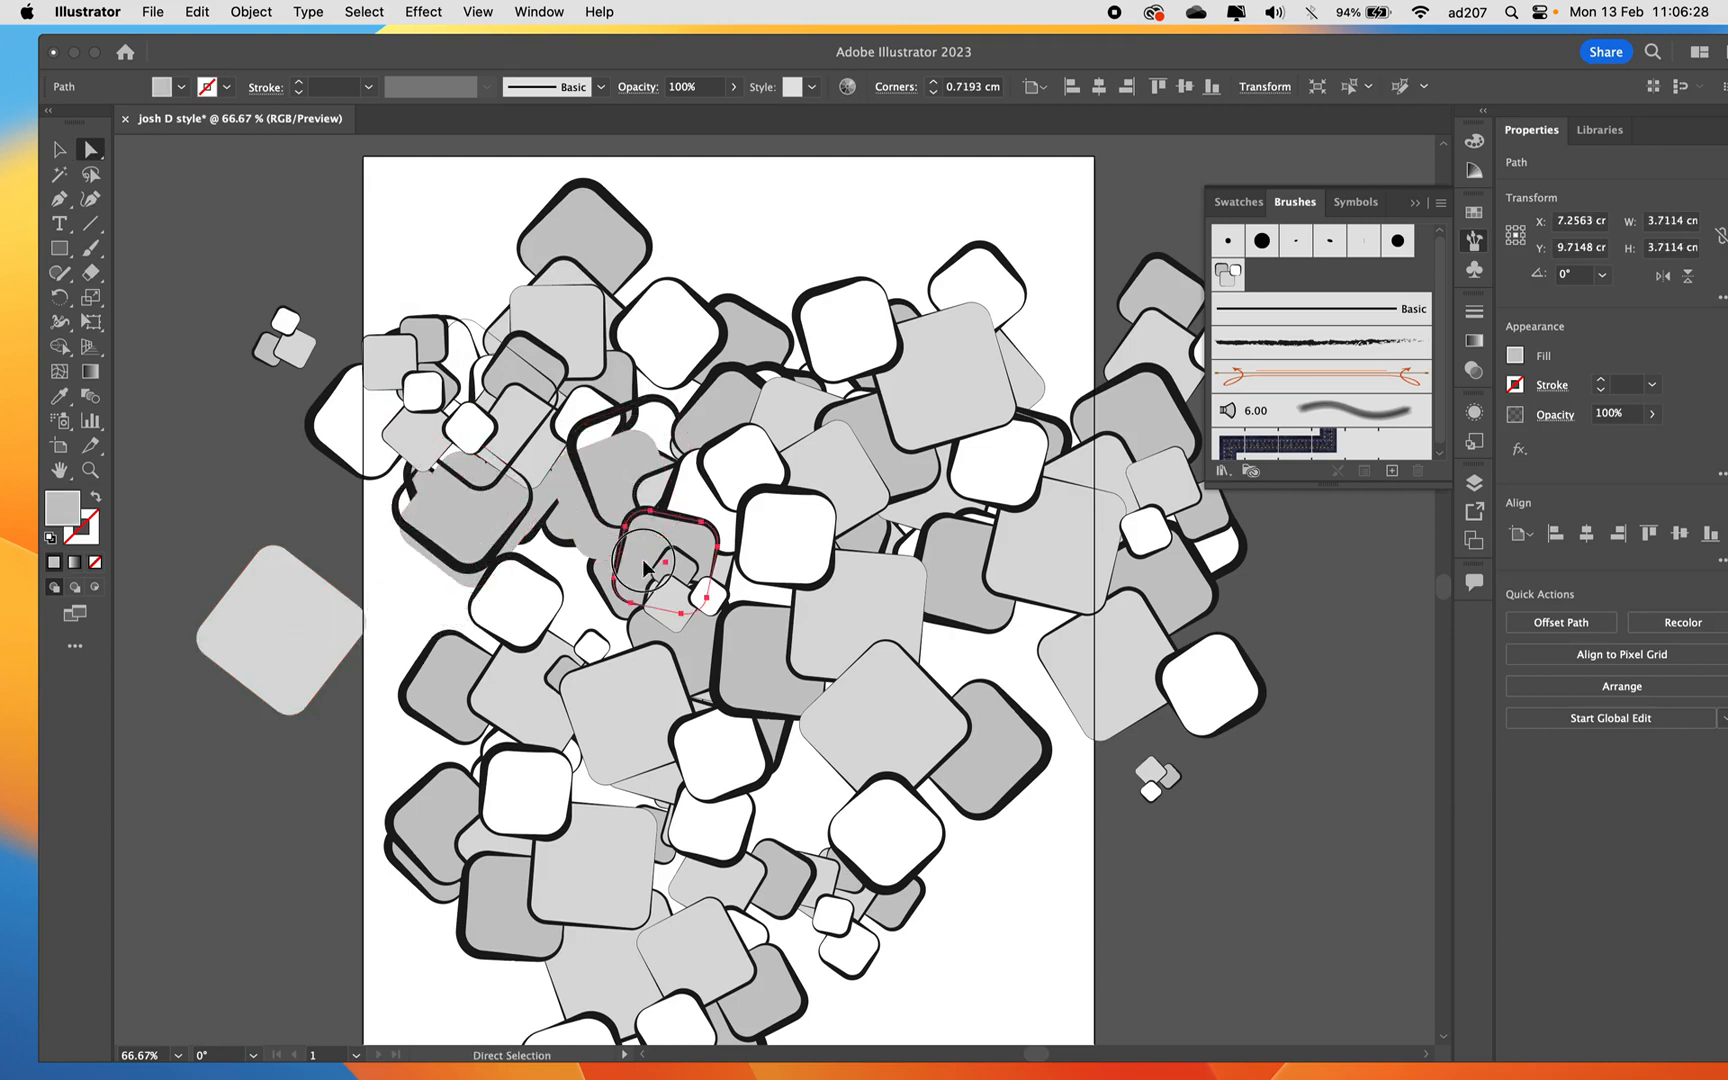
pyautogui.moveTo(771, 535); pyautogui.dragTo(725, 395)
pyautogui.moveTo(667, 327); pyautogui.dragTo(853, 357)
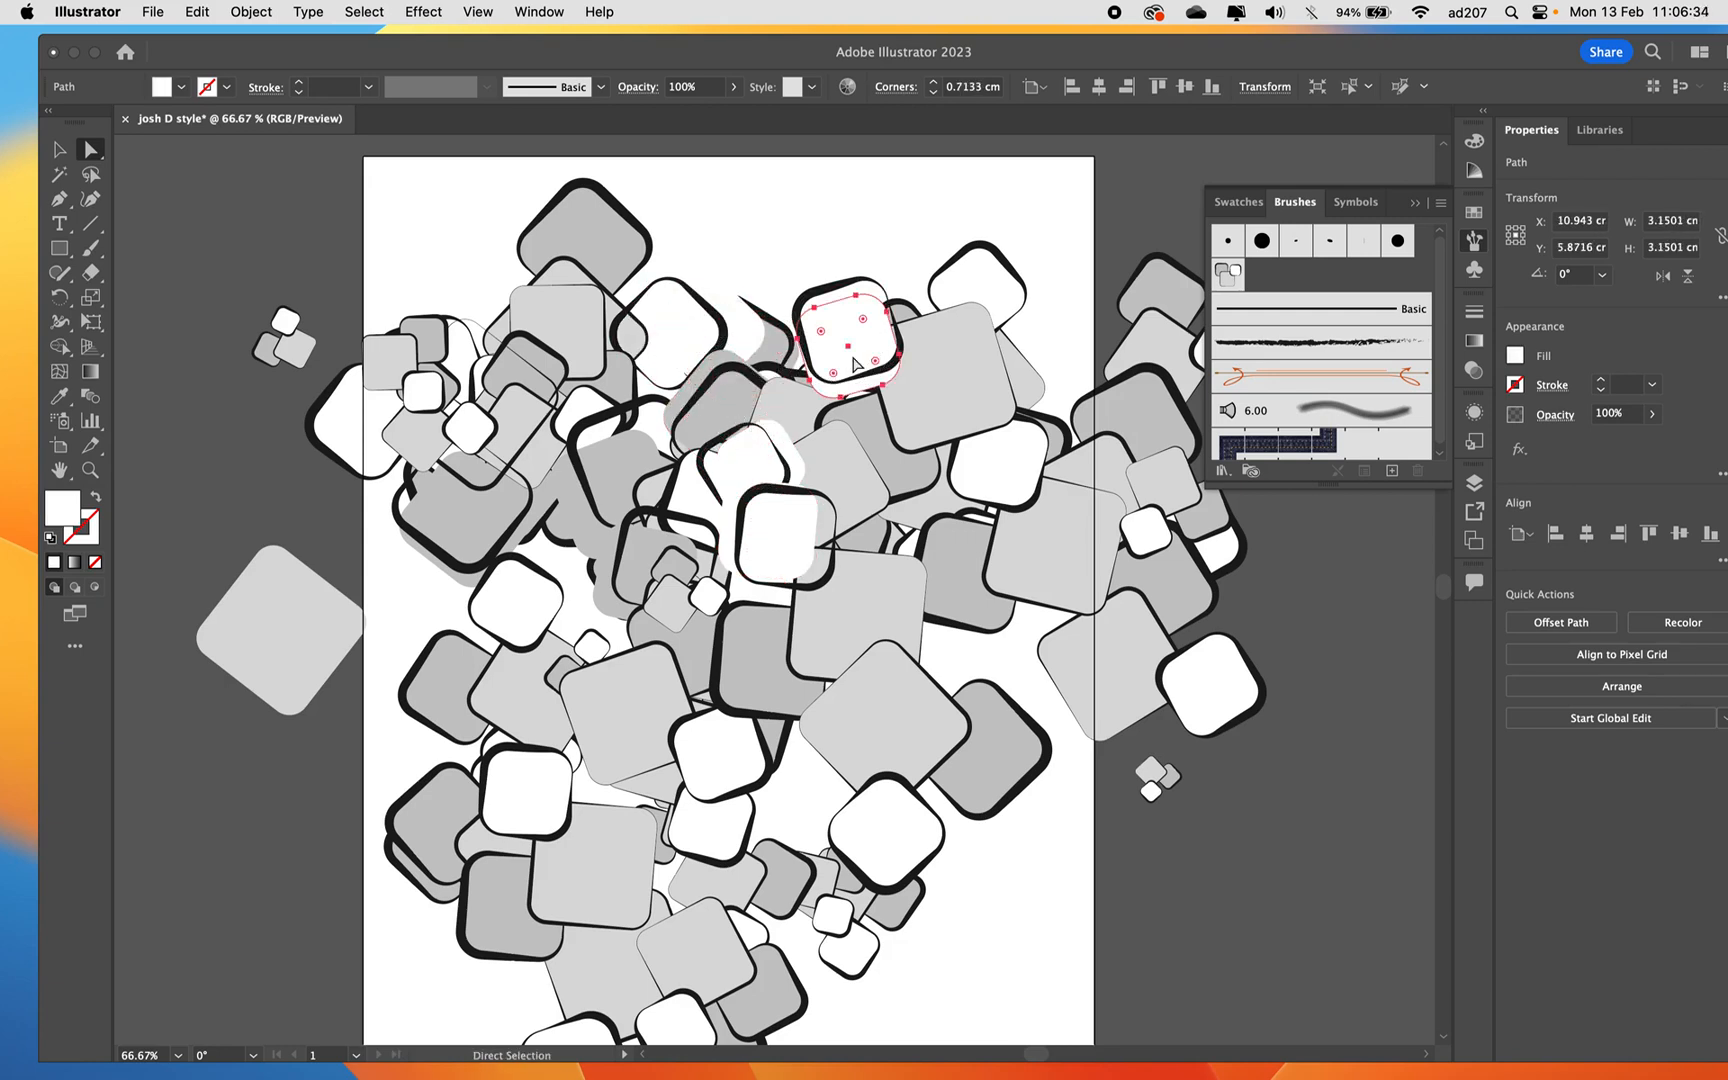
# Offset the grey and white fills of the squares in the artboard's centre and left-centre from their black outlines.
pyautogui.moveTo(871, 450); pyautogui.dragTo(840, 480)
pyautogui.moveTo(871, 585); pyautogui.dragTo(884, 569)
pyautogui.moveTo(769, 656); pyautogui.dragTo(749, 656)
pyautogui.moveTo(638, 702); pyautogui.dragTo(640, 675)
pyautogui.click(698, 597)
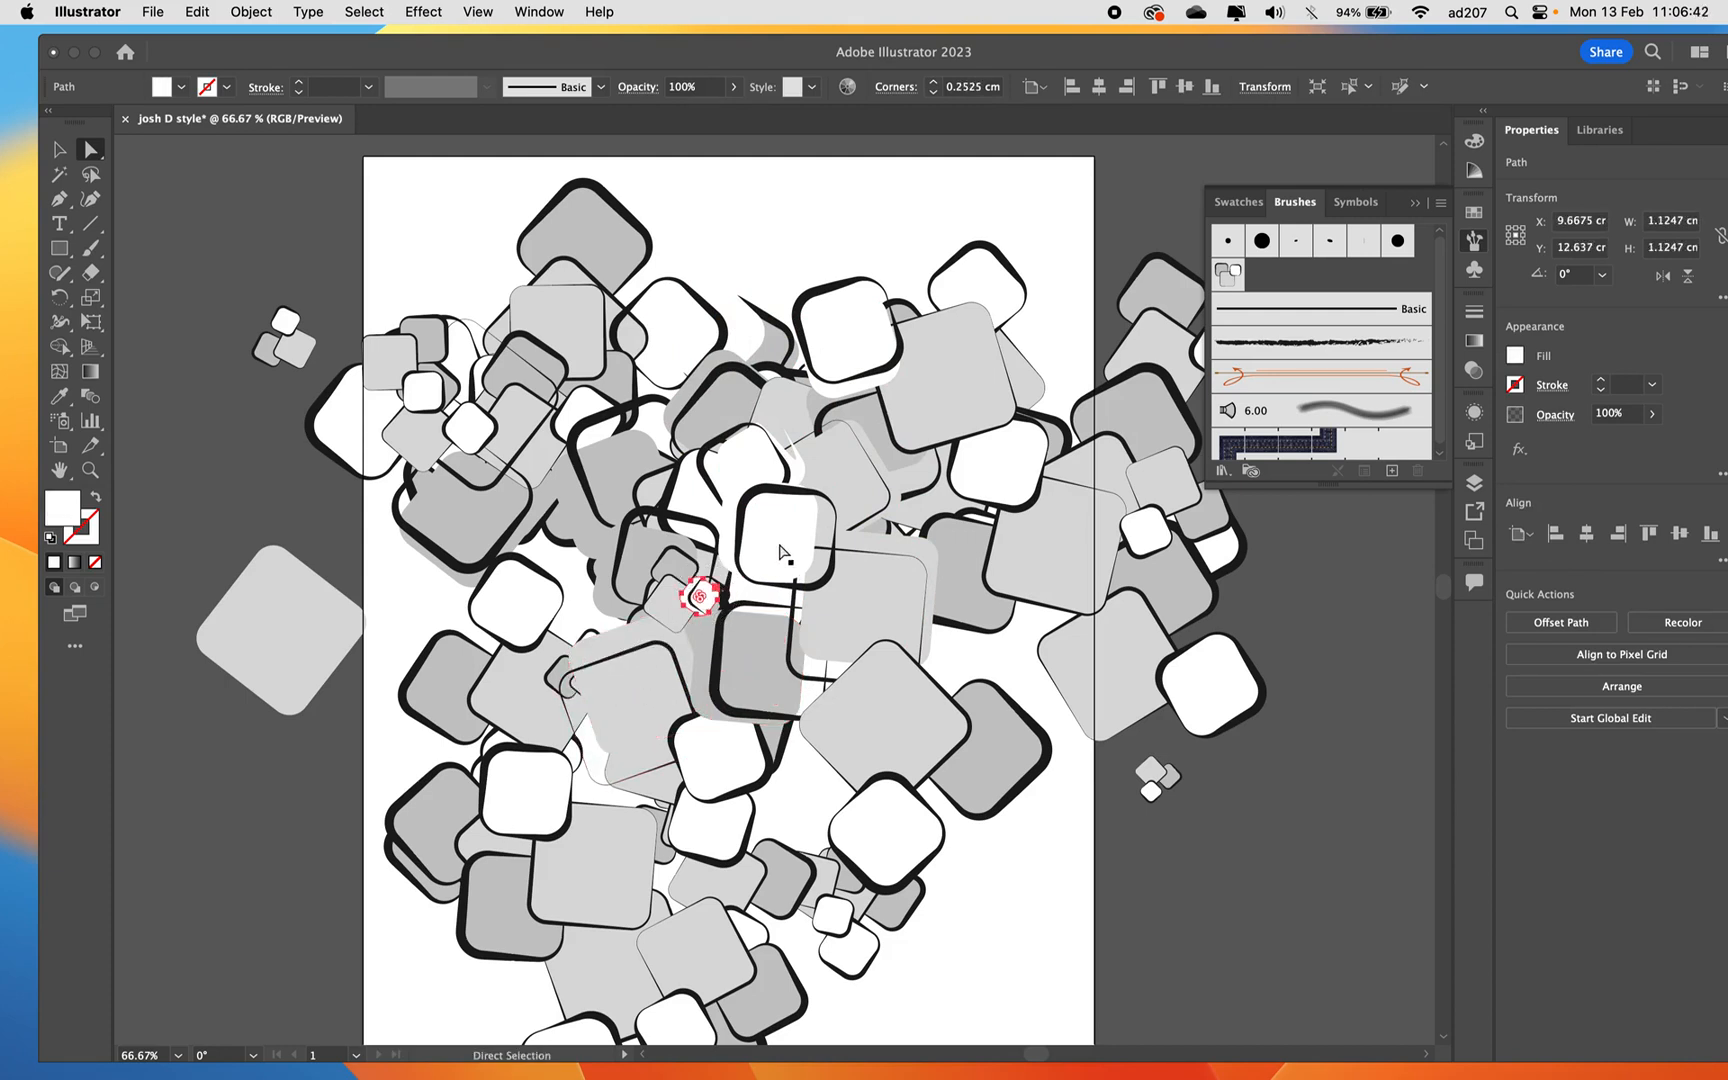
pyautogui.moveTo(690, 557)
pyautogui.mouseDown()
pyautogui.moveTo(714, 532)
pyautogui.moveTo(694, 552)
pyautogui.mouseUp()
pyautogui.click(540, 715)
pyautogui.moveTo(552, 694); pyautogui.dragTo(697, 732)
pyautogui.click(704, 744)
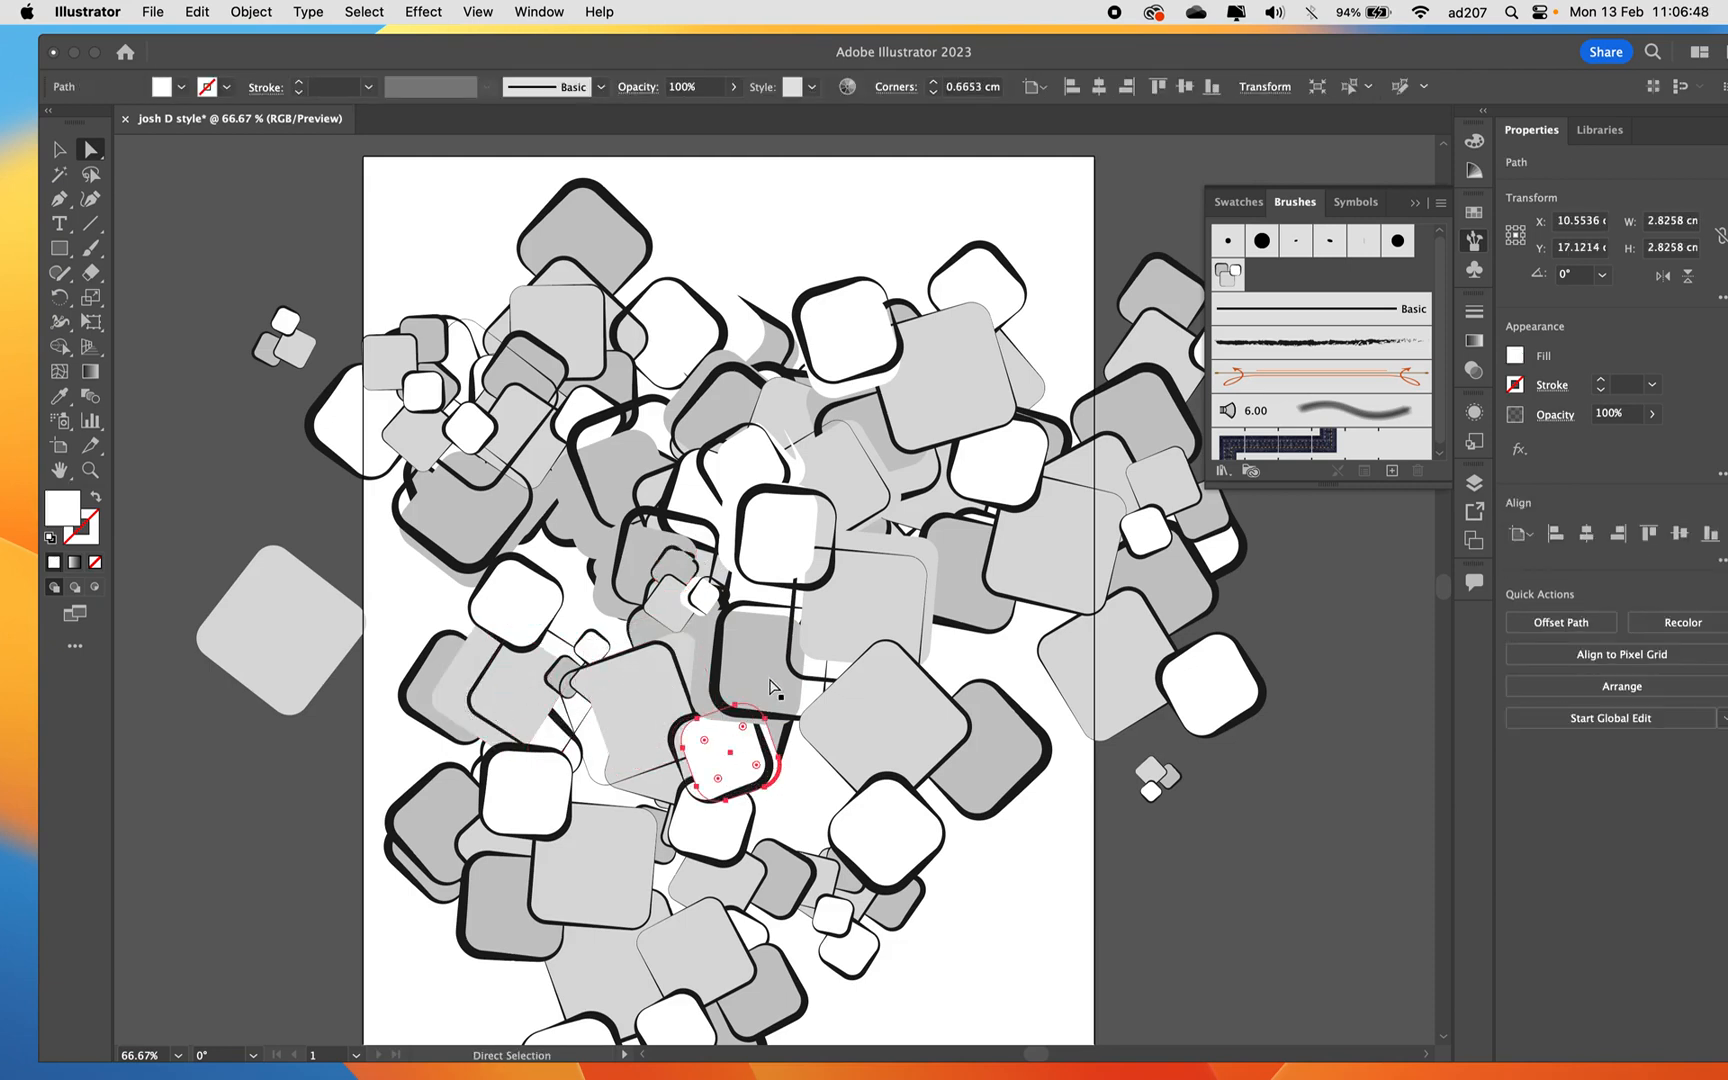
# Nudge the fills of the right-centre squares, including the large light grey one, away from their outlines near the artboard's right edge.
pyautogui.moveTo(907, 765); pyautogui.dragTo(970, 597)
pyautogui.click(967, 574)
pyautogui.press('super+equal')
pyautogui.press('super+equal')
pyautogui.press('super+equal')
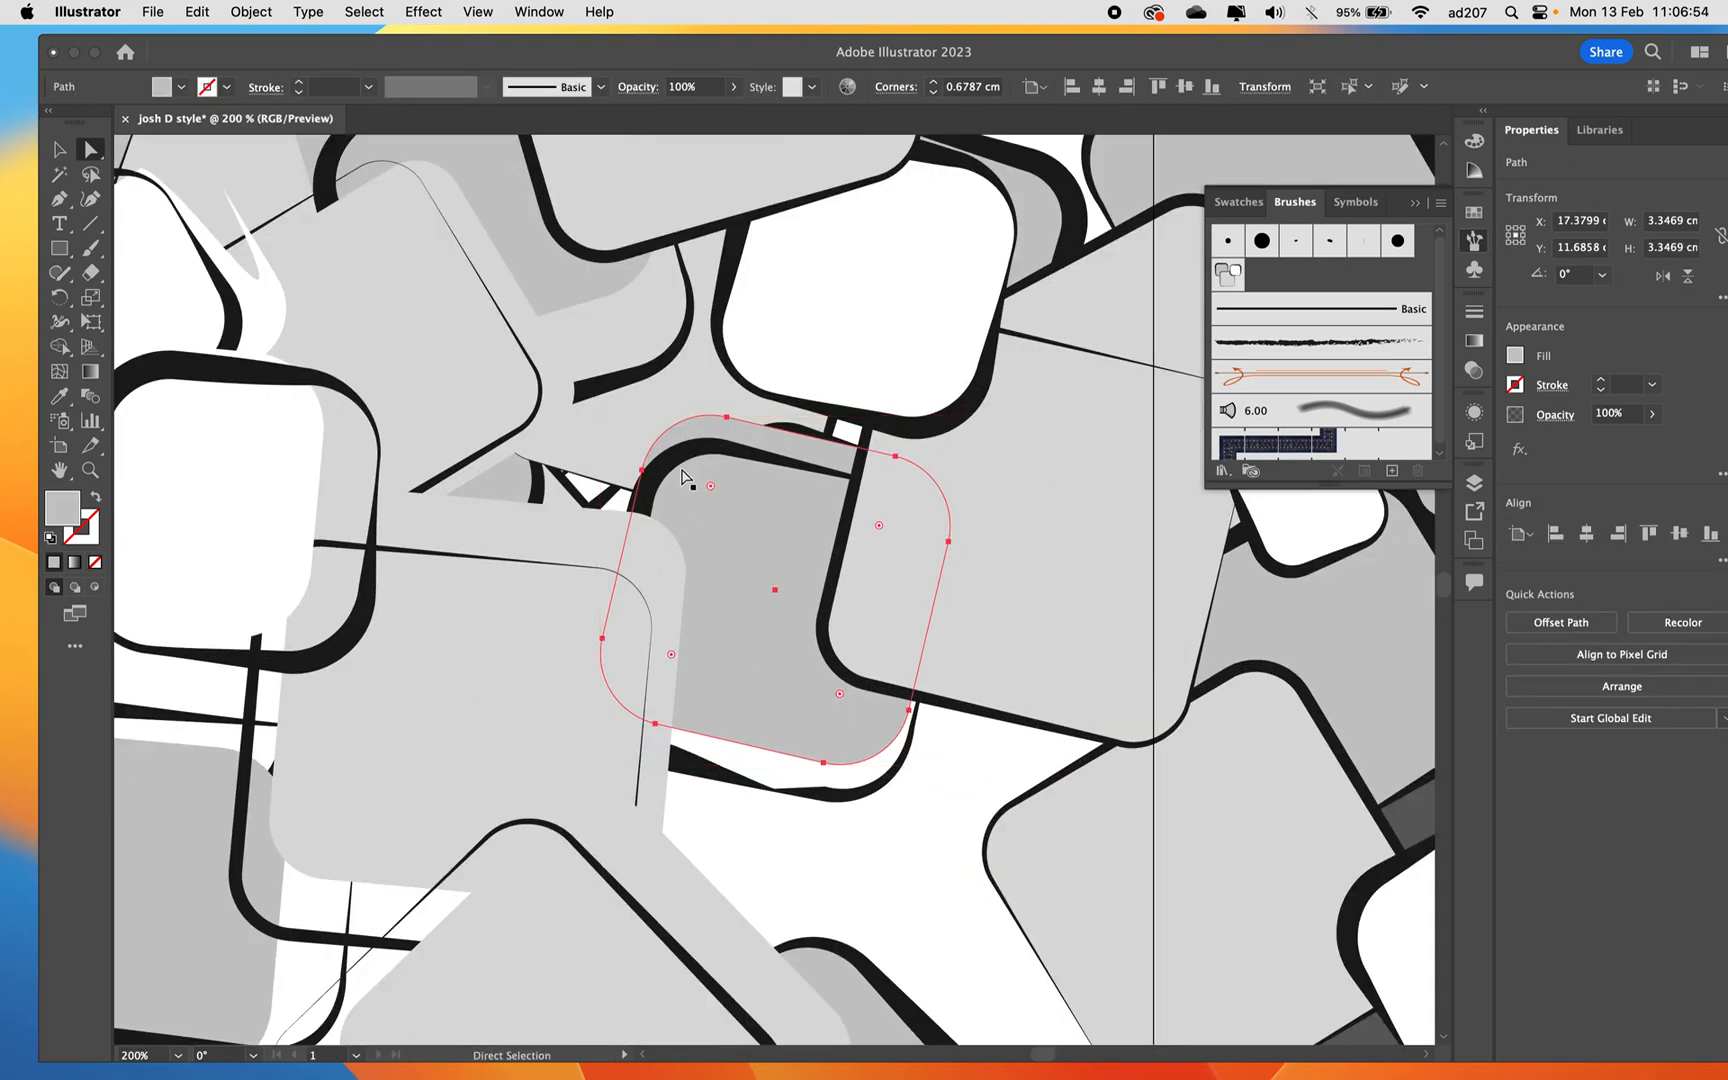
pyautogui.moveTo(728, 466)
pyautogui.mouseDown()
pyautogui.moveTo(733, 424)
pyautogui.moveTo(726, 524)
pyautogui.mouseUp()
pyautogui.press('super+z')
pyautogui.moveTo(644, 325); pyautogui.dragTo(664, 342)
pyautogui.moveTo(922, 319); pyautogui.dragTo(891, 351)
pyautogui.moveTo(1045, 589); pyautogui.dragTo(968, 565)
pyautogui.press('super+minus')
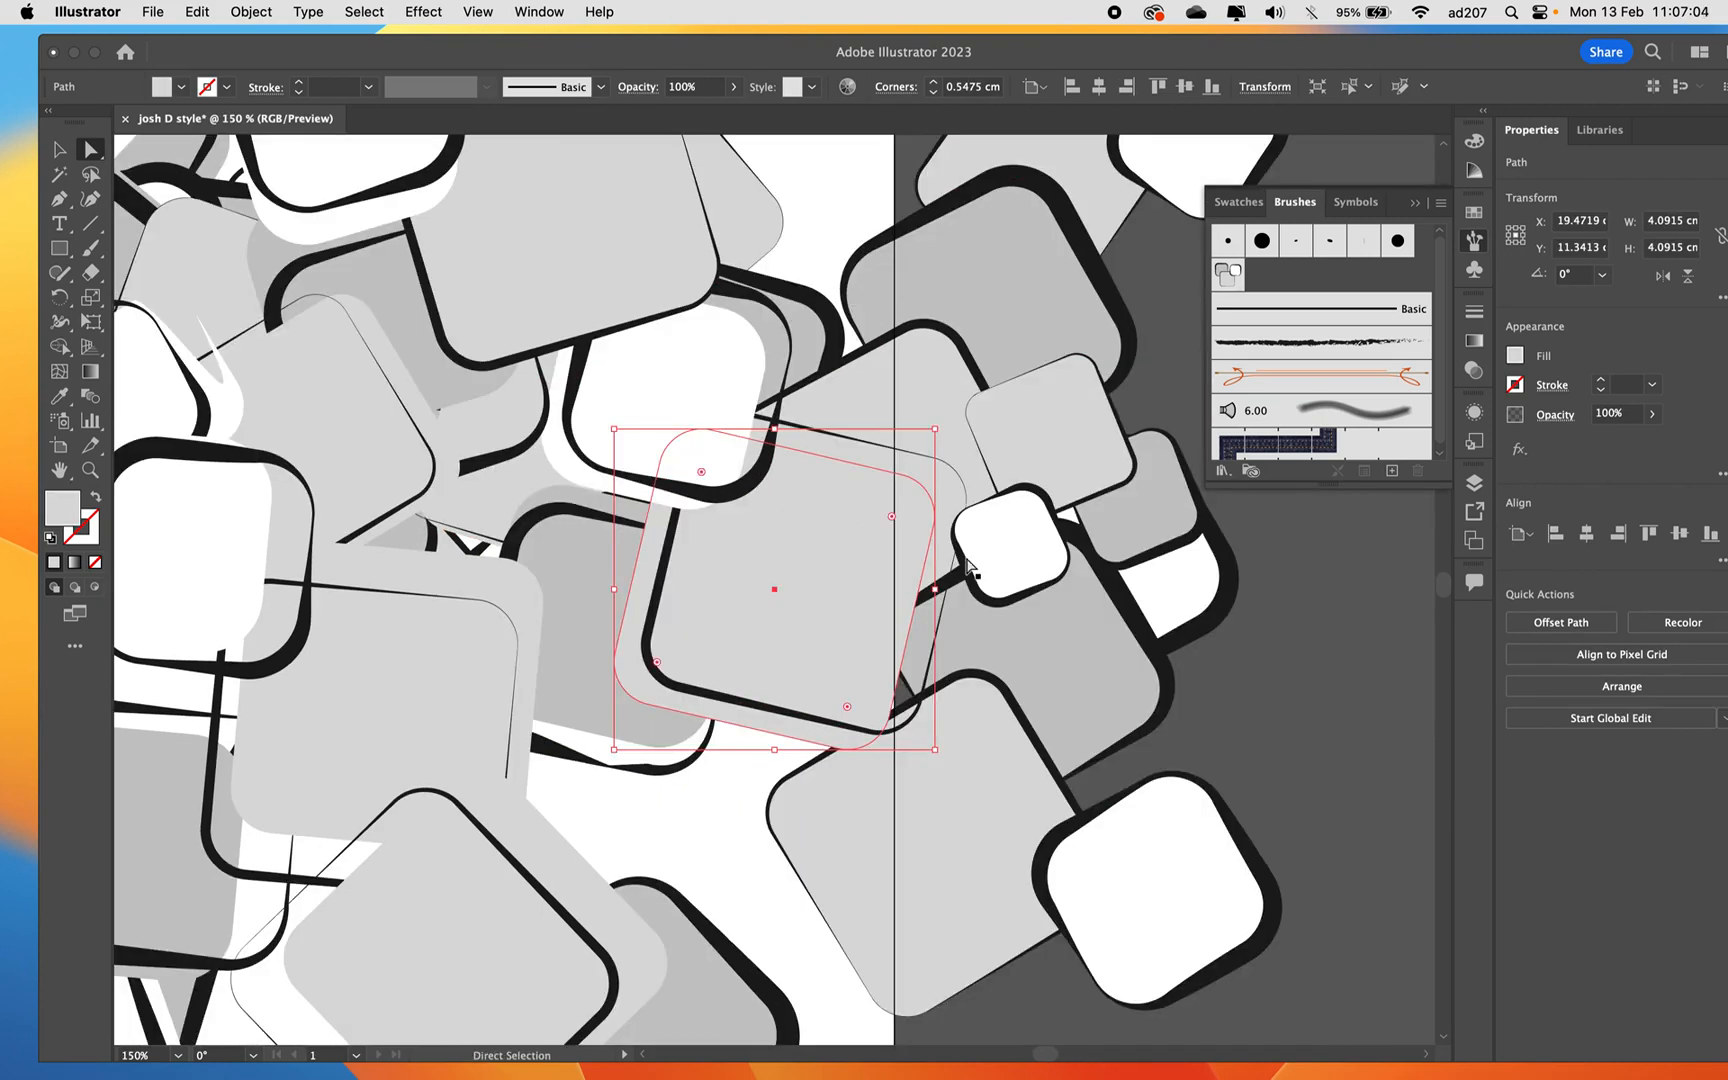
# Offset the fills of the squares overhanging the artboard's right edge and the dark grey square below, then deselect everything.
pyautogui.click(1010, 551)
pyautogui.moveTo(1068, 429); pyautogui.dragTo(1078, 434)
pyautogui.moveTo(1051, 273); pyautogui.dragTo(1083, 255)
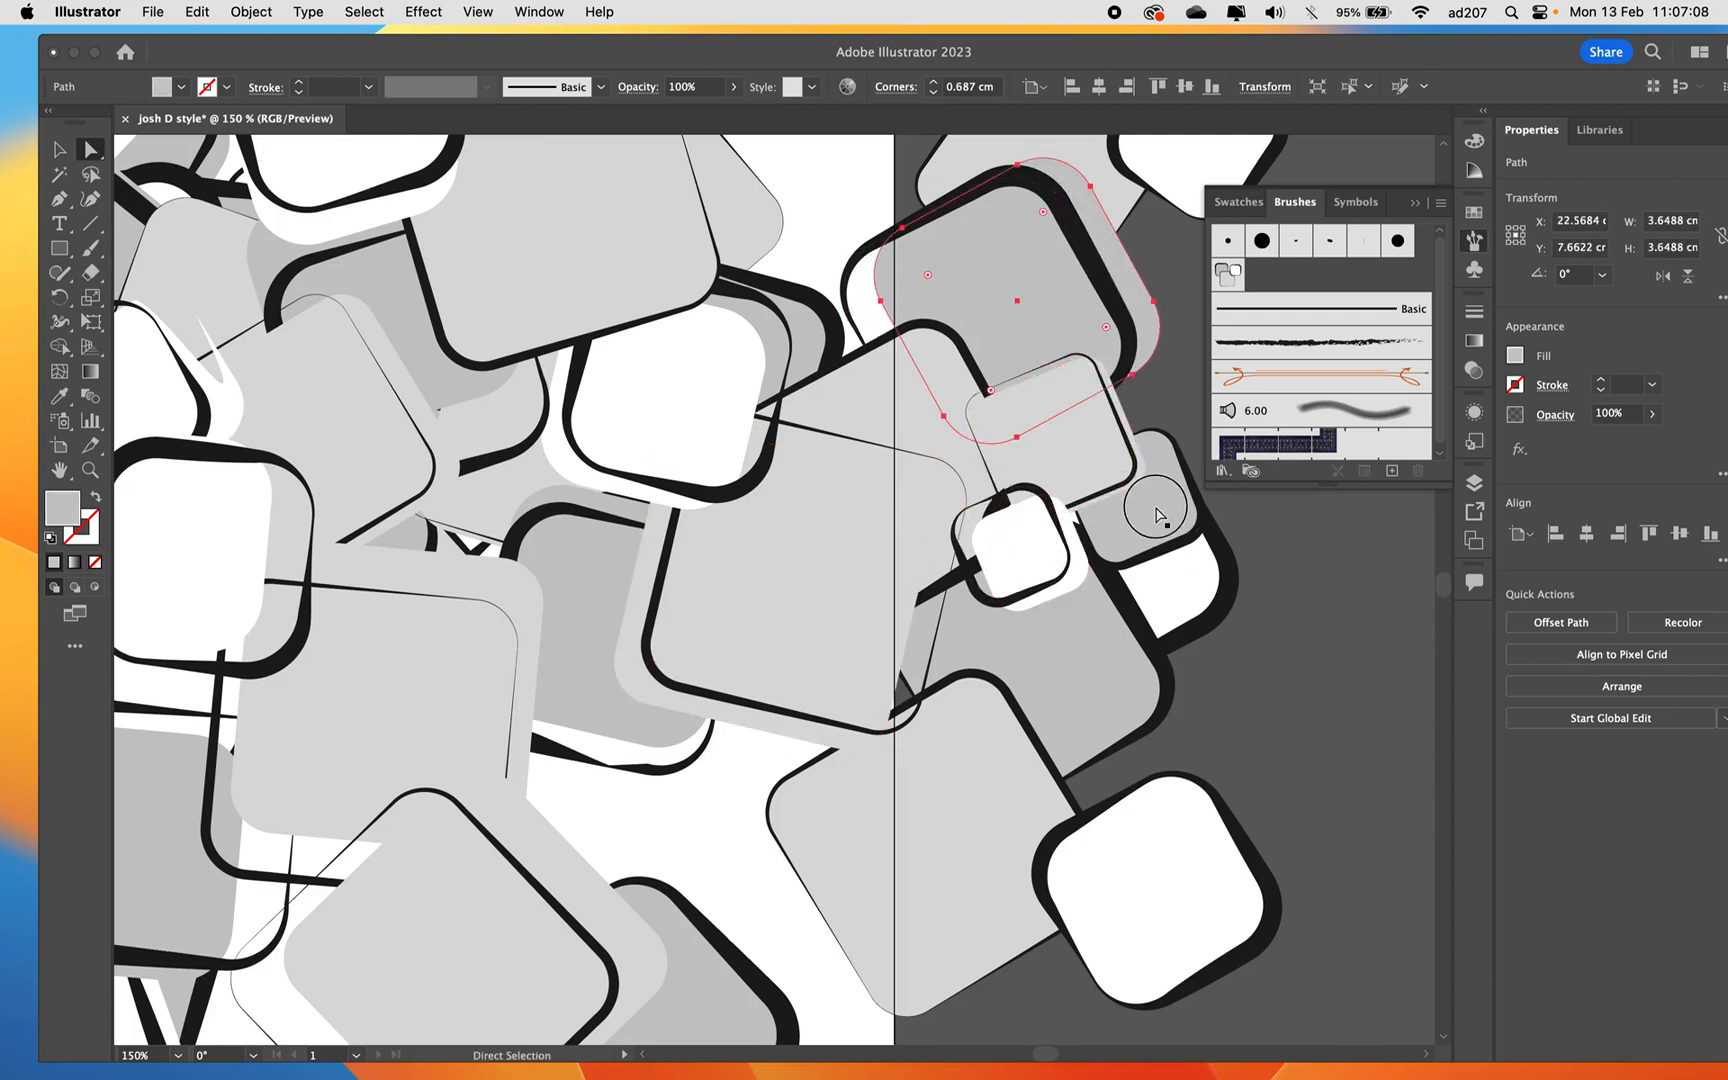
pyautogui.moveTo(1161, 511); pyautogui.dragTo(1181, 528)
pyautogui.moveTo(1174, 609); pyautogui.dragTo(1205, 636)
pyautogui.moveTo(1121, 701); pyautogui.dragTo(1151, 721)
pyautogui.moveTo(1197, 896); pyautogui.dragTo(1230, 908)
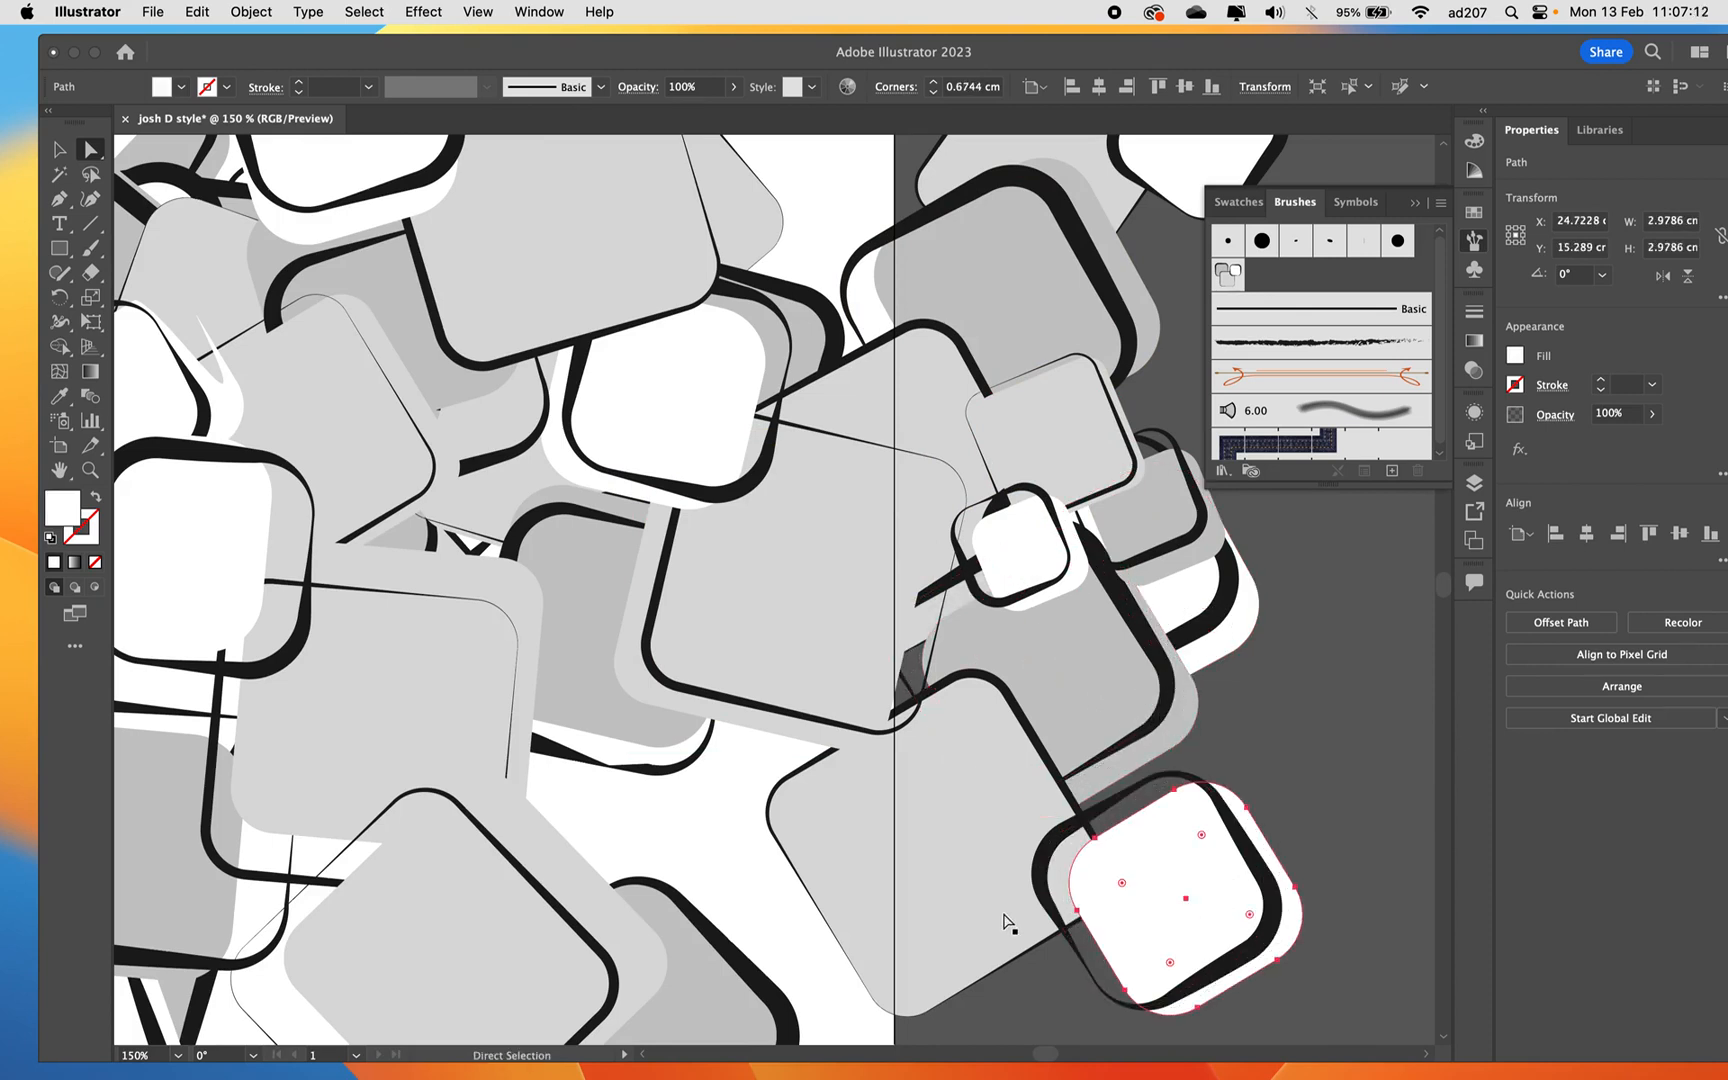
pyautogui.moveTo(1002, 916); pyautogui.dragTo(1010, 939)
pyautogui.moveTo(714, 970); pyautogui.dragTo(720, 955)
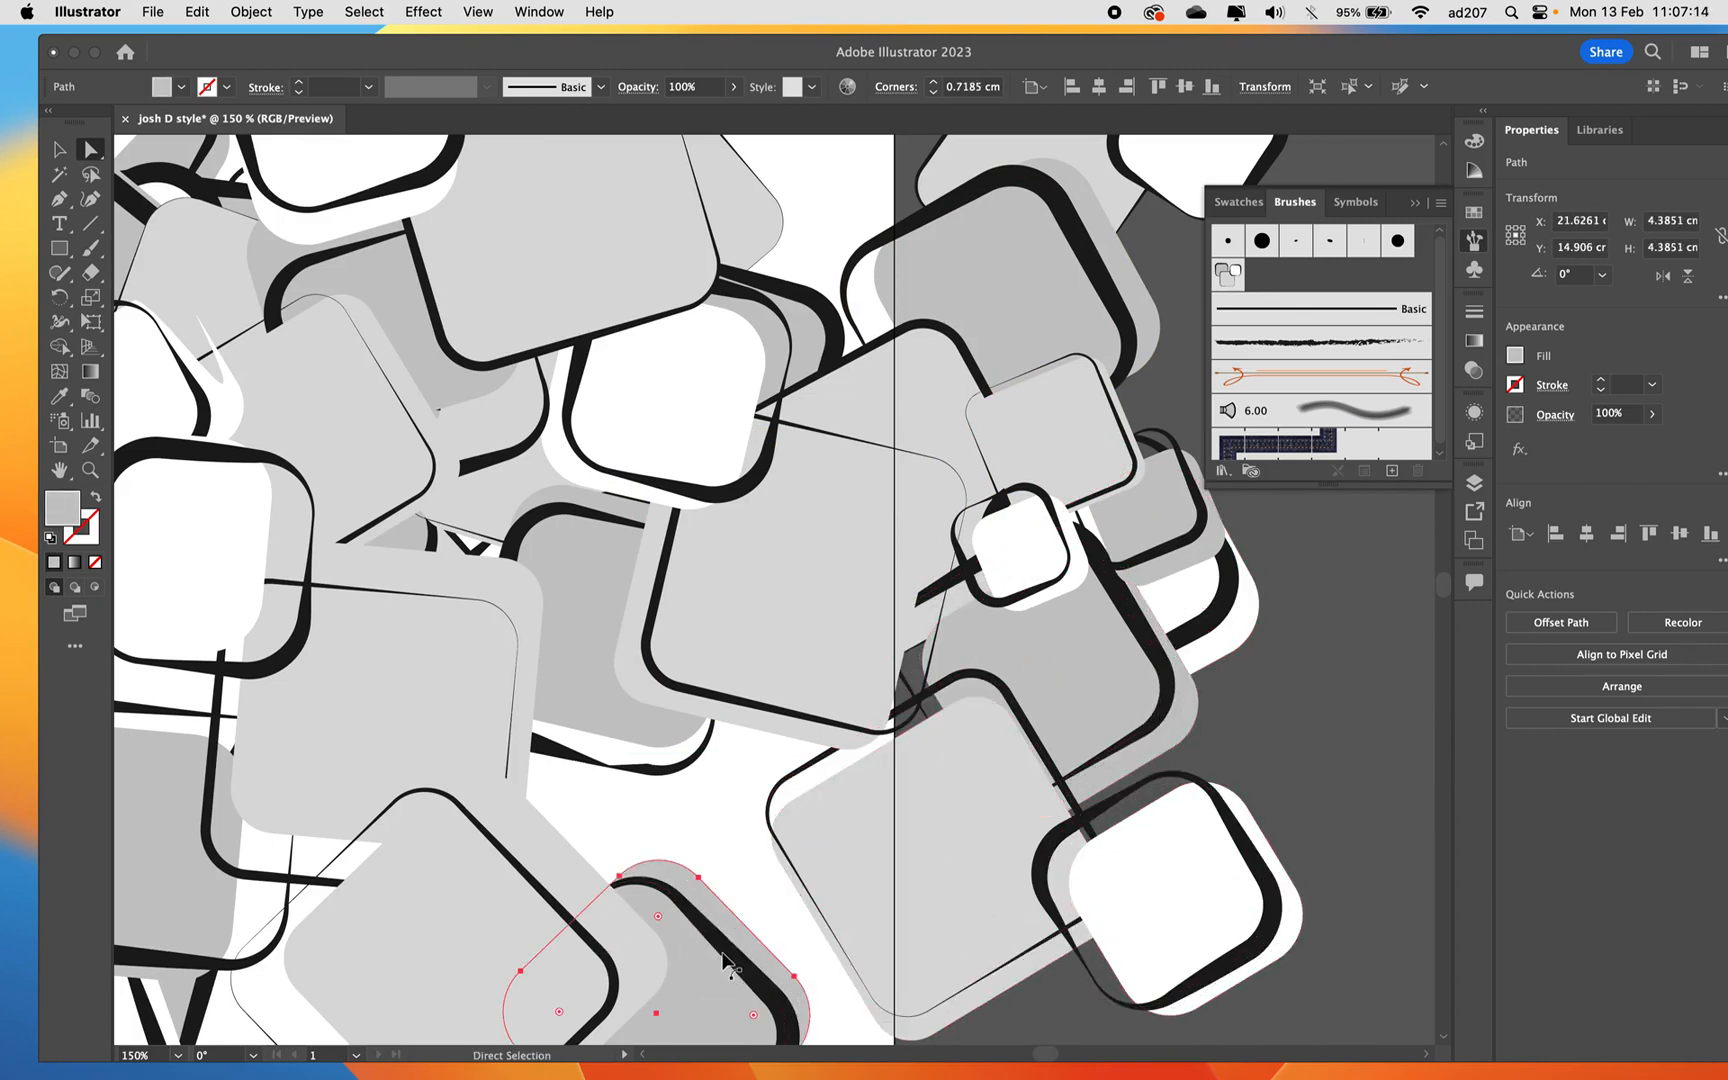
pyautogui.press('super+0')
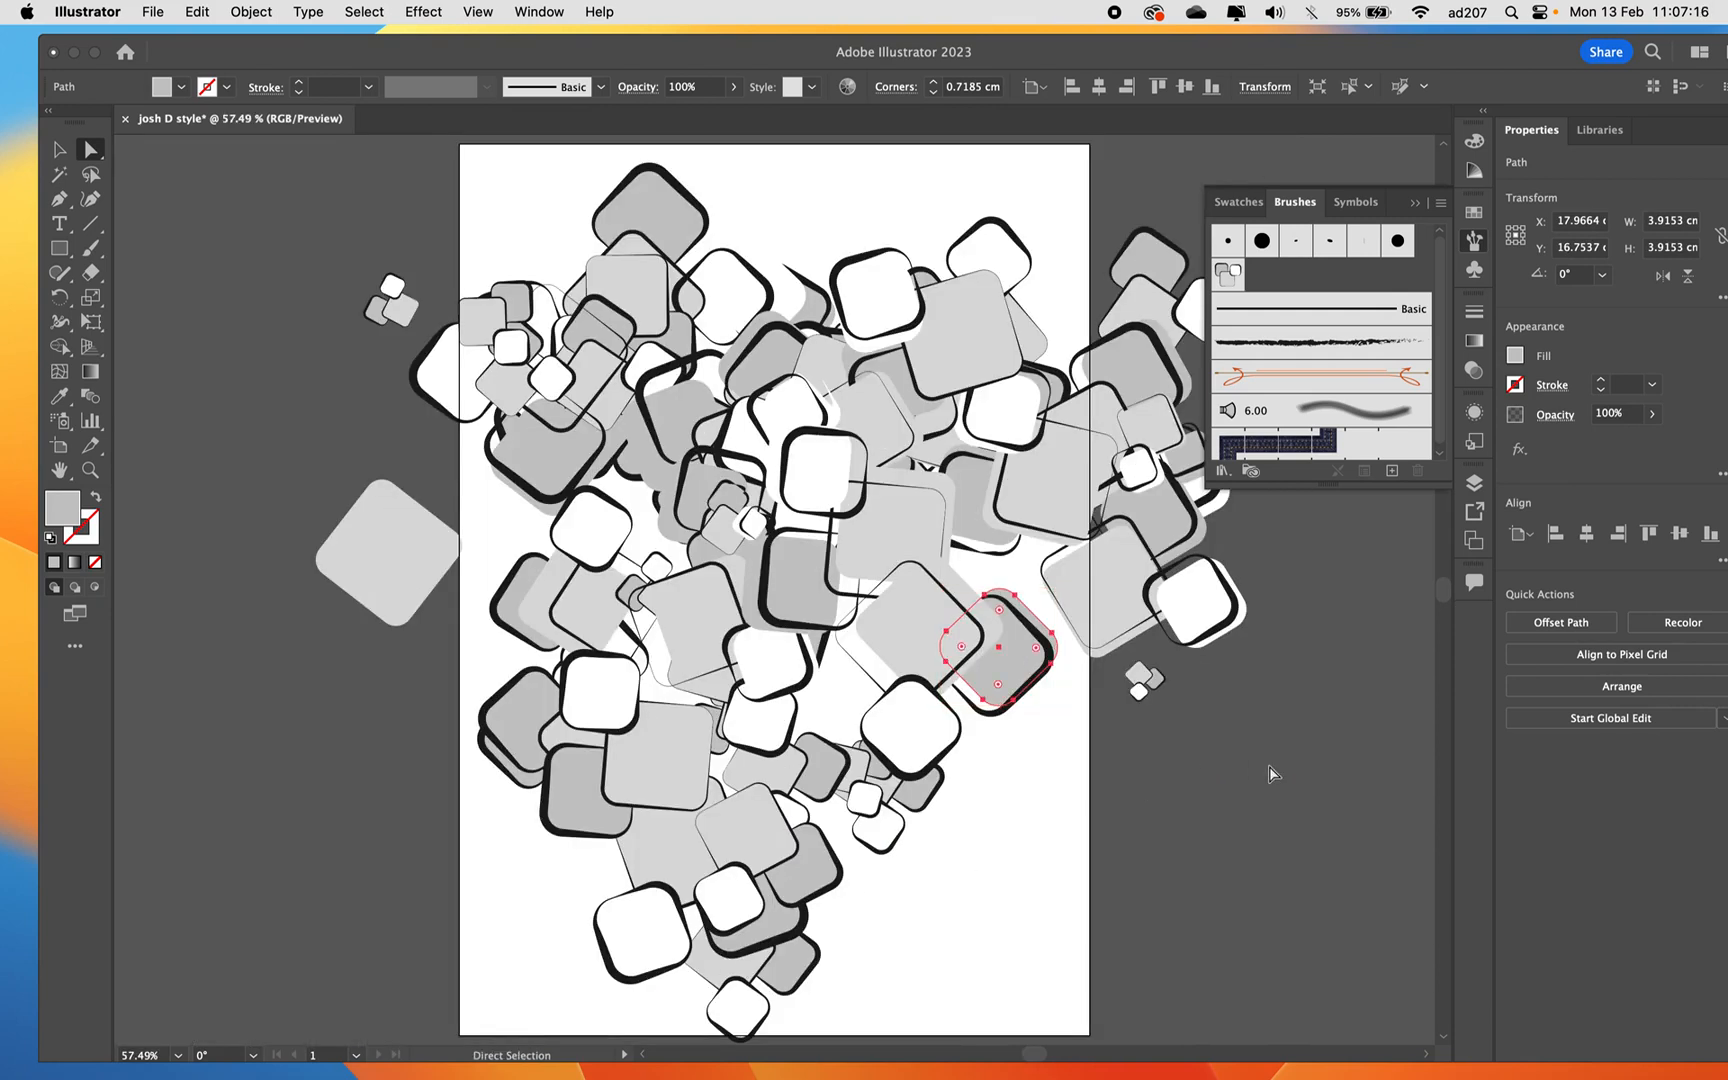
pyautogui.click(1270, 773)
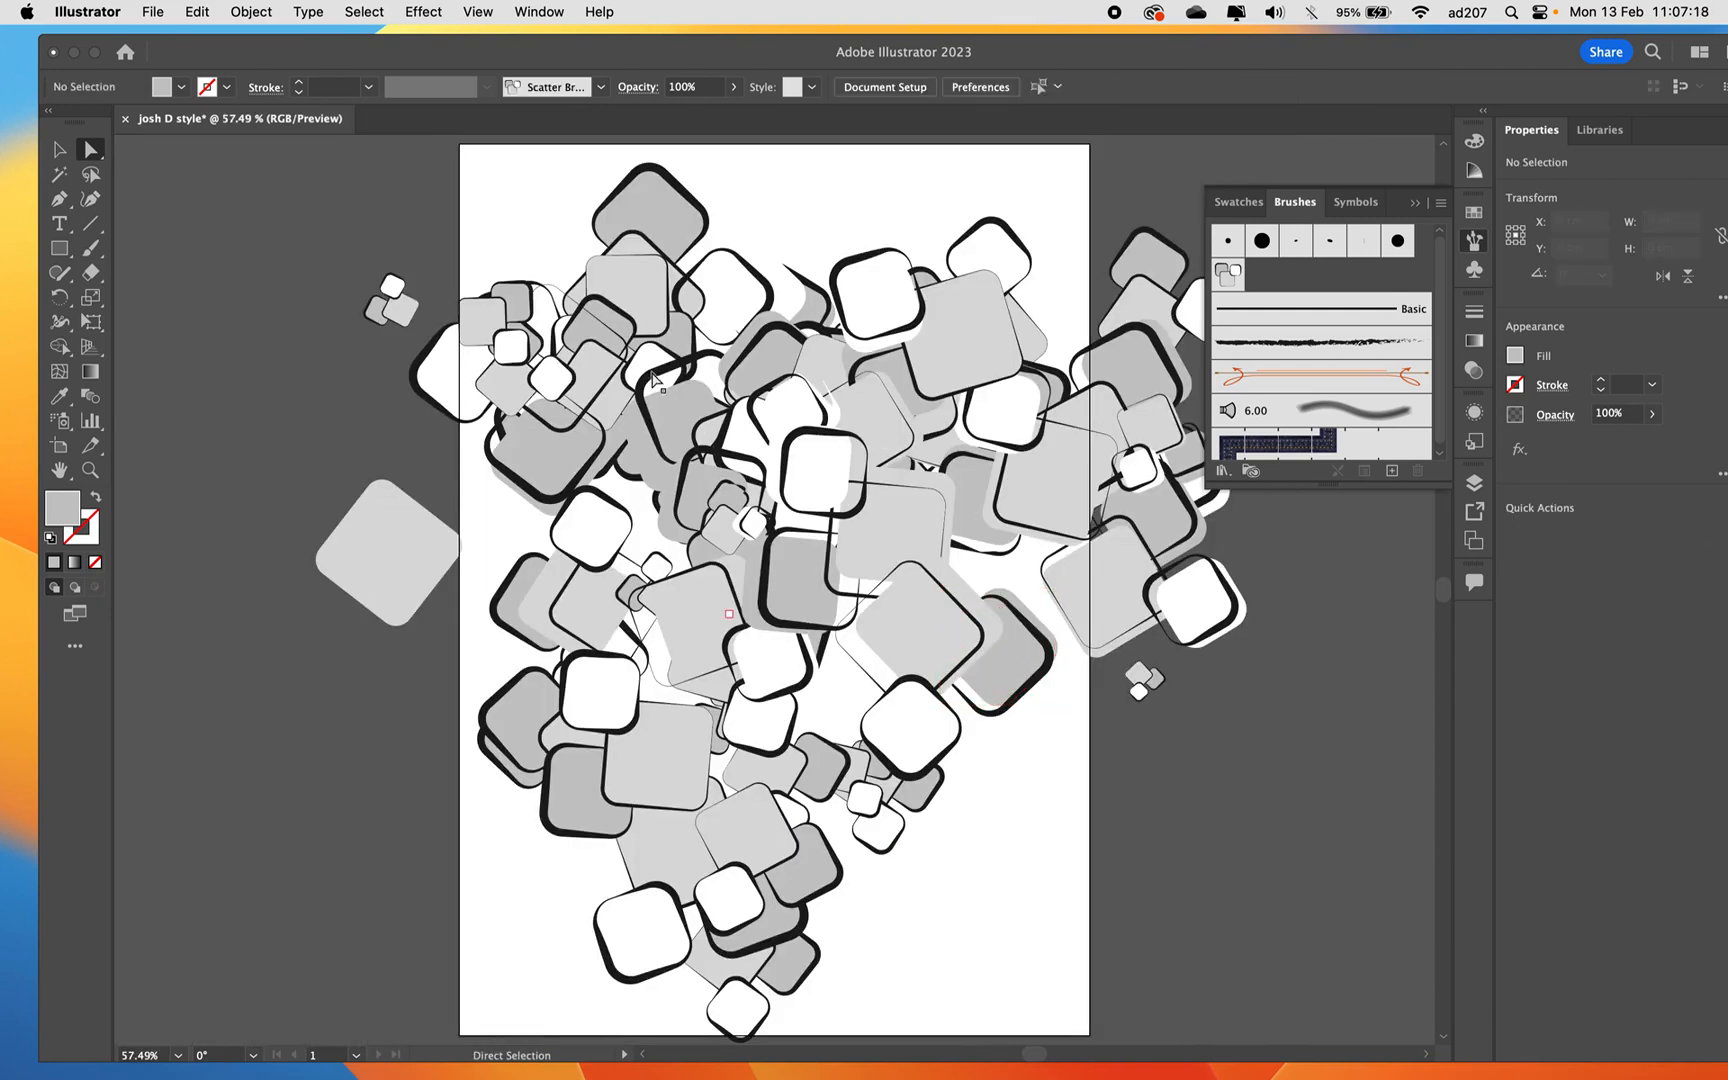